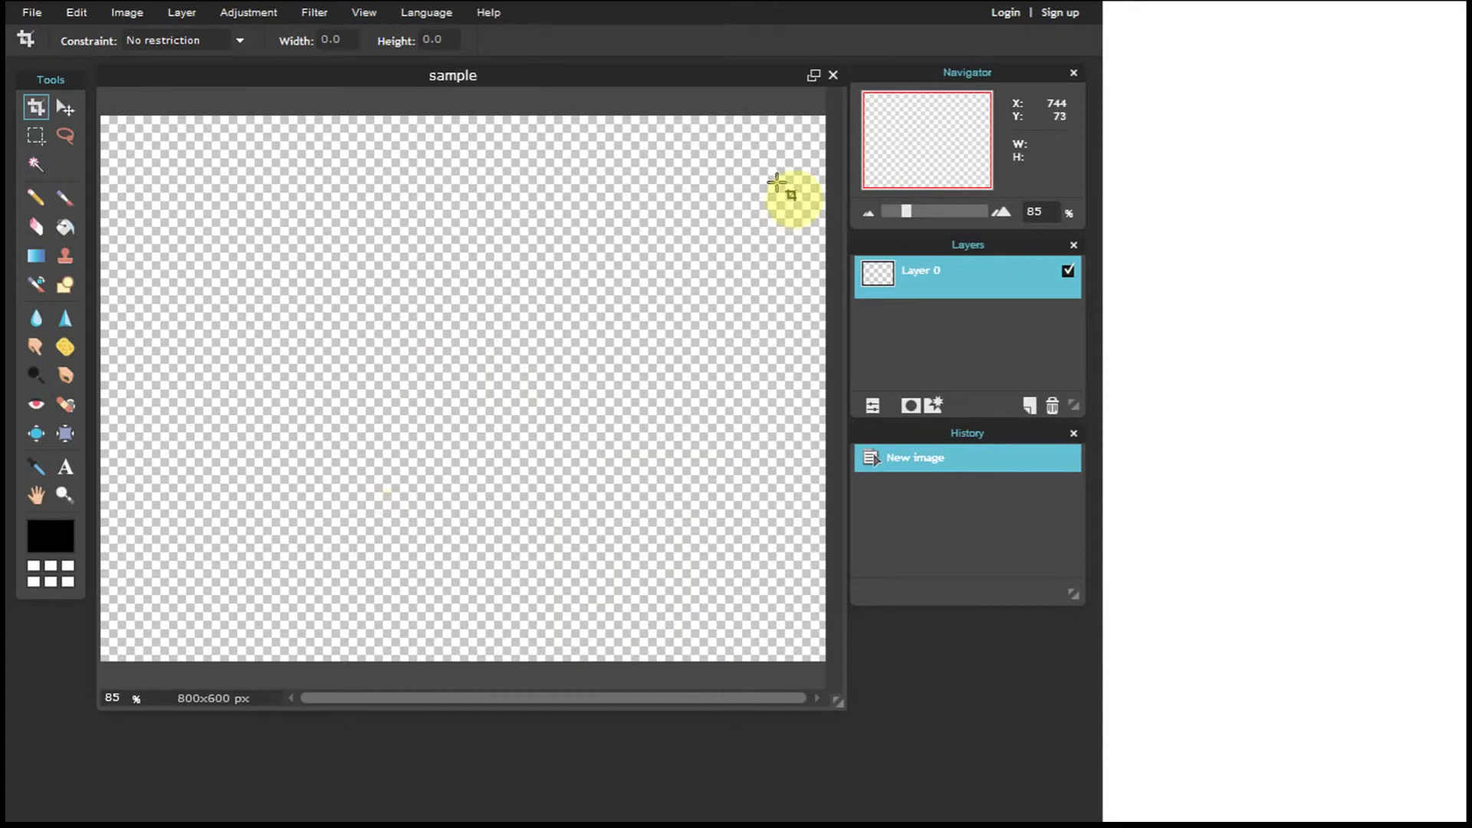
click(34, 13)
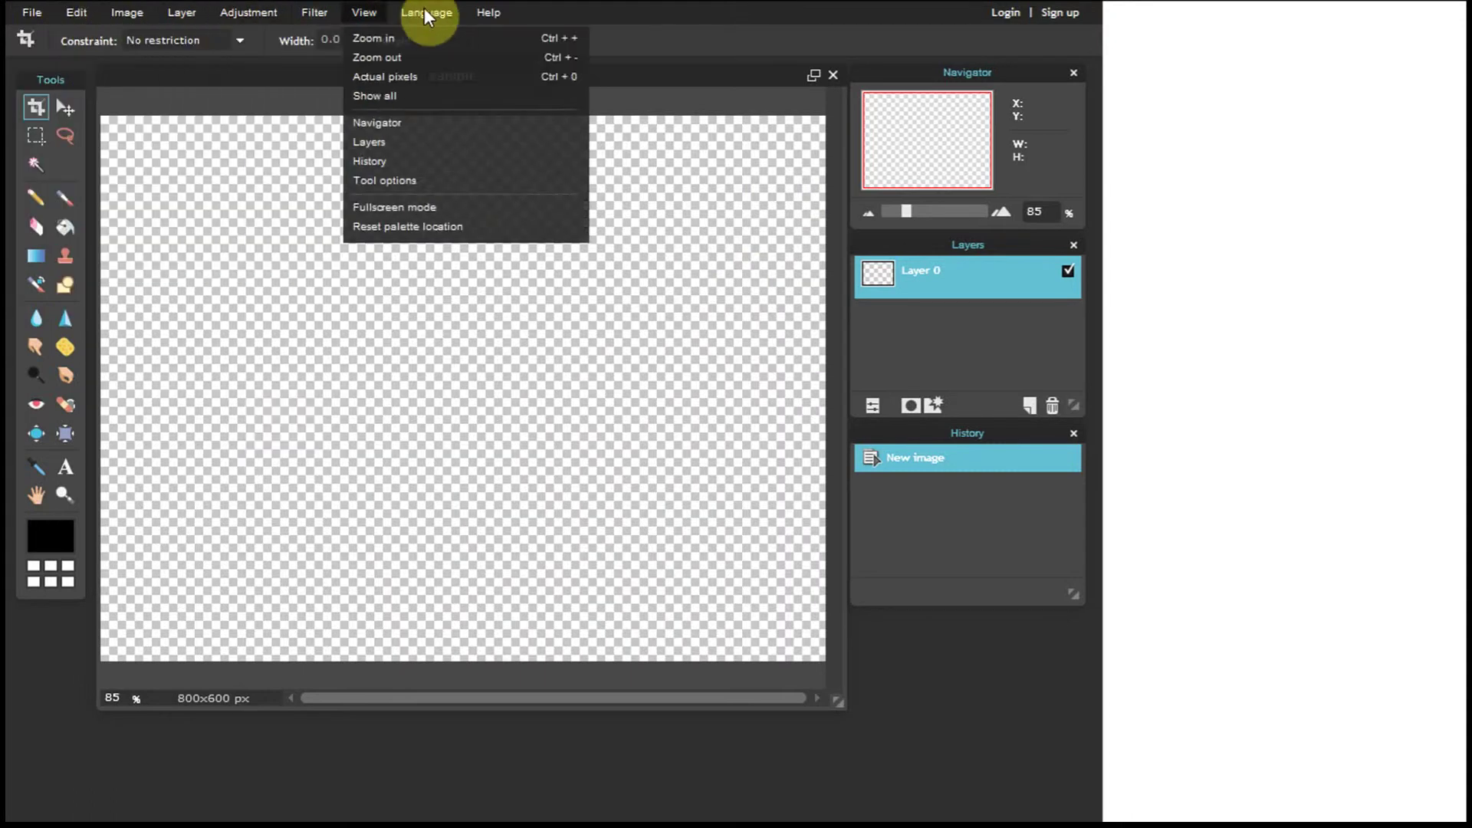
mouse_move(506, 20)
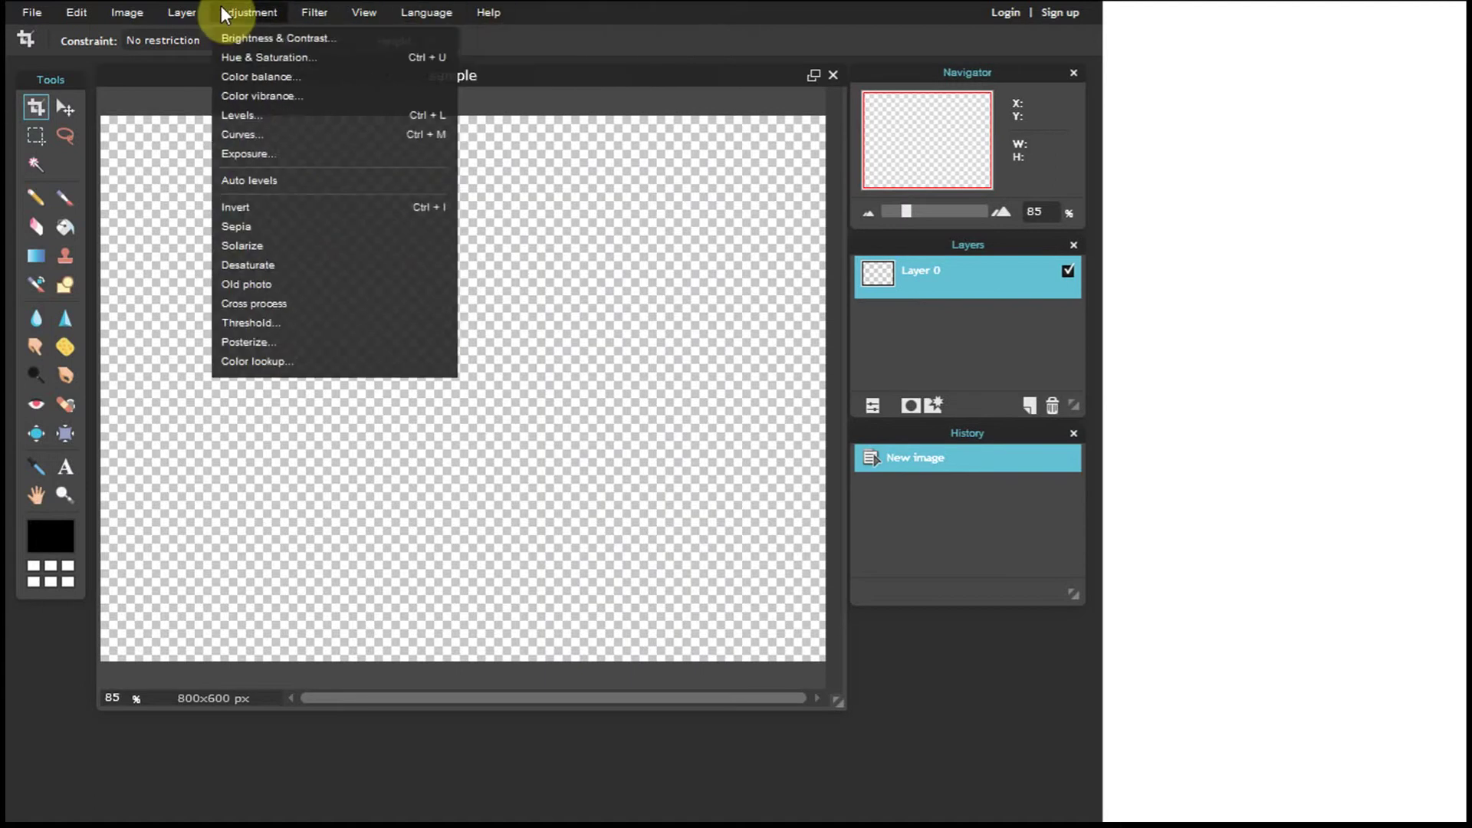
mouse_move(47, 23)
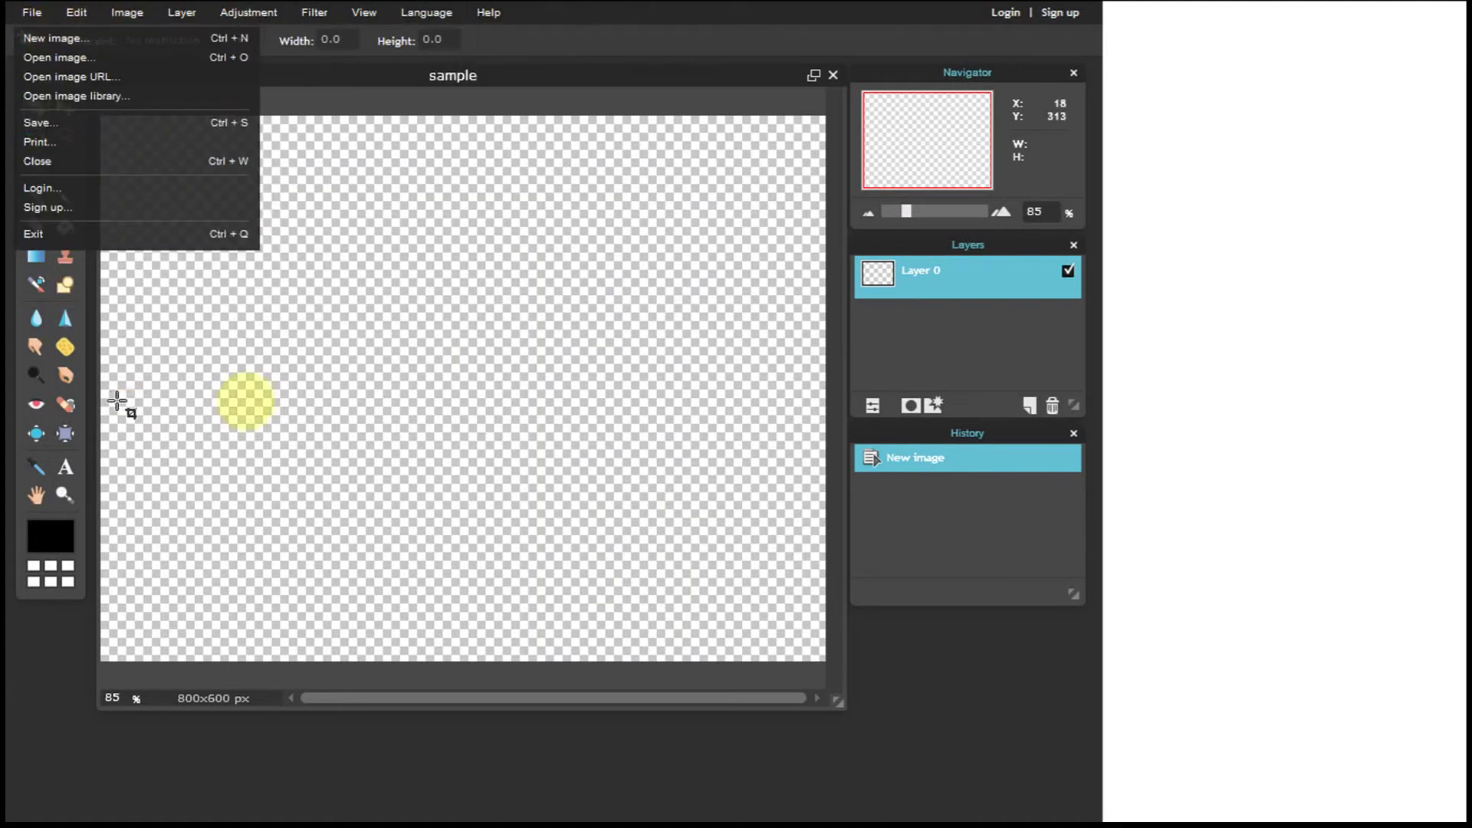
click(452, 77)
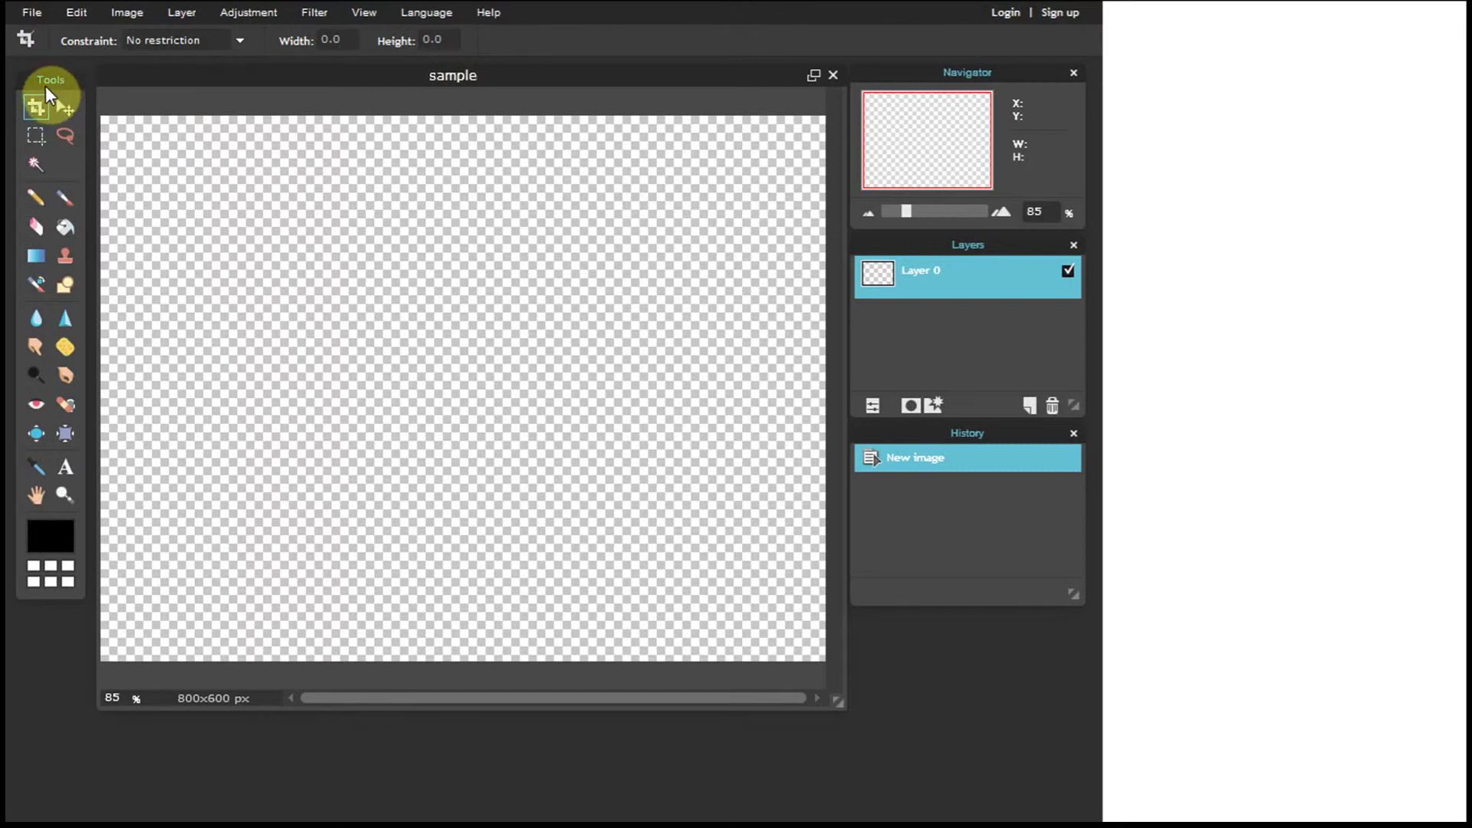
Shift the floating Tools, History, Layers and Navigator panels and the sample image window slightly, with the canvas zoom at 62%
mouse_move(51, 86)
mouse_down()
mouse_move(39, 125)
mouse_move(54, 105)
mouse_up()
mouse_move(971, 434)
mouse_down()
mouse_move(977, 483)
mouse_move(976, 448)
mouse_up()
drag(985, 256, 976, 253)
drag(990, 74, 1000, 85)
mouse_move(907, 220)
mouse_down()
mouse_move(931, 222)
mouse_move(901, 232)
mouse_up()
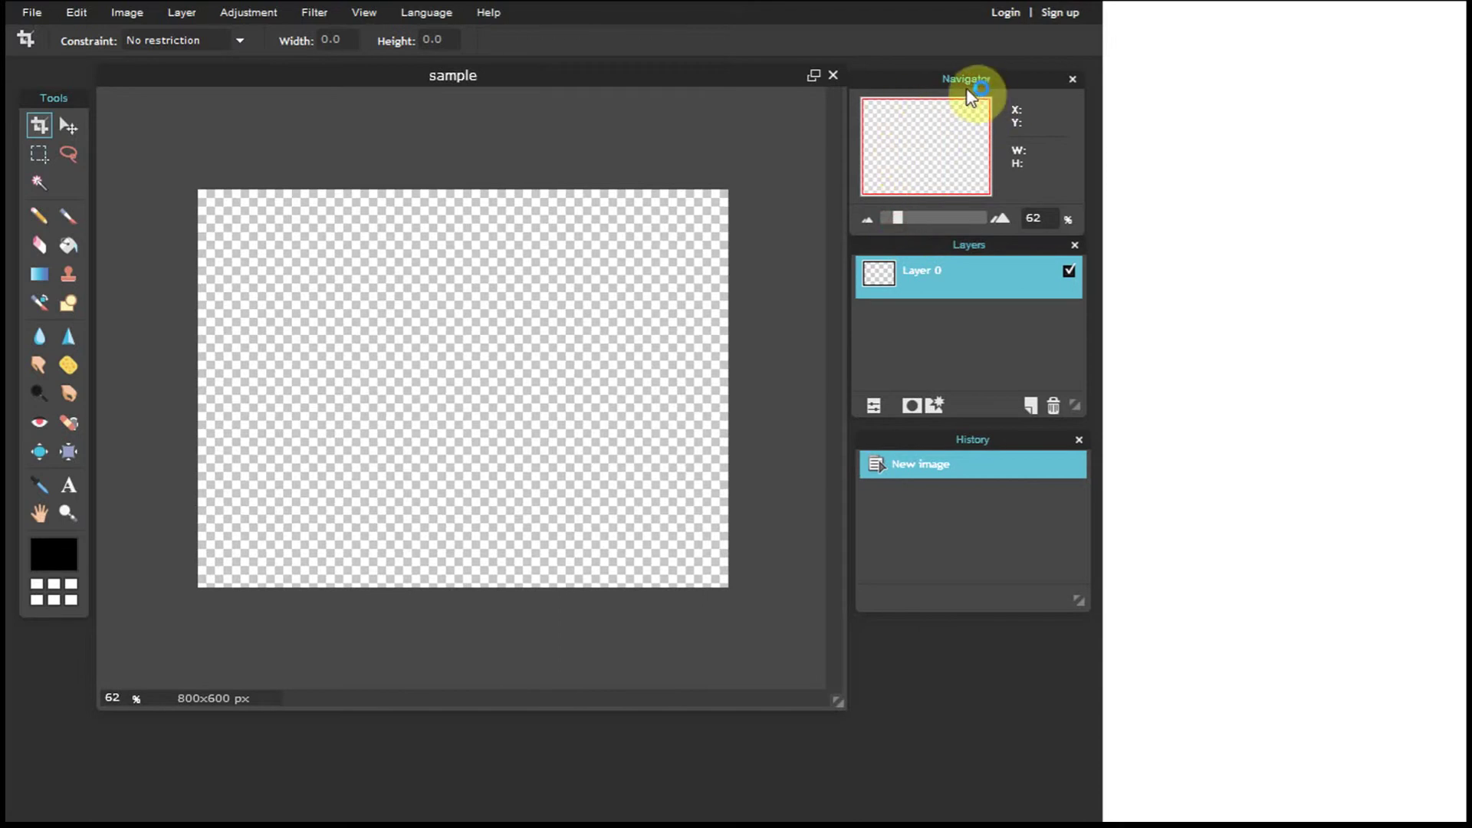
click(924, 214)
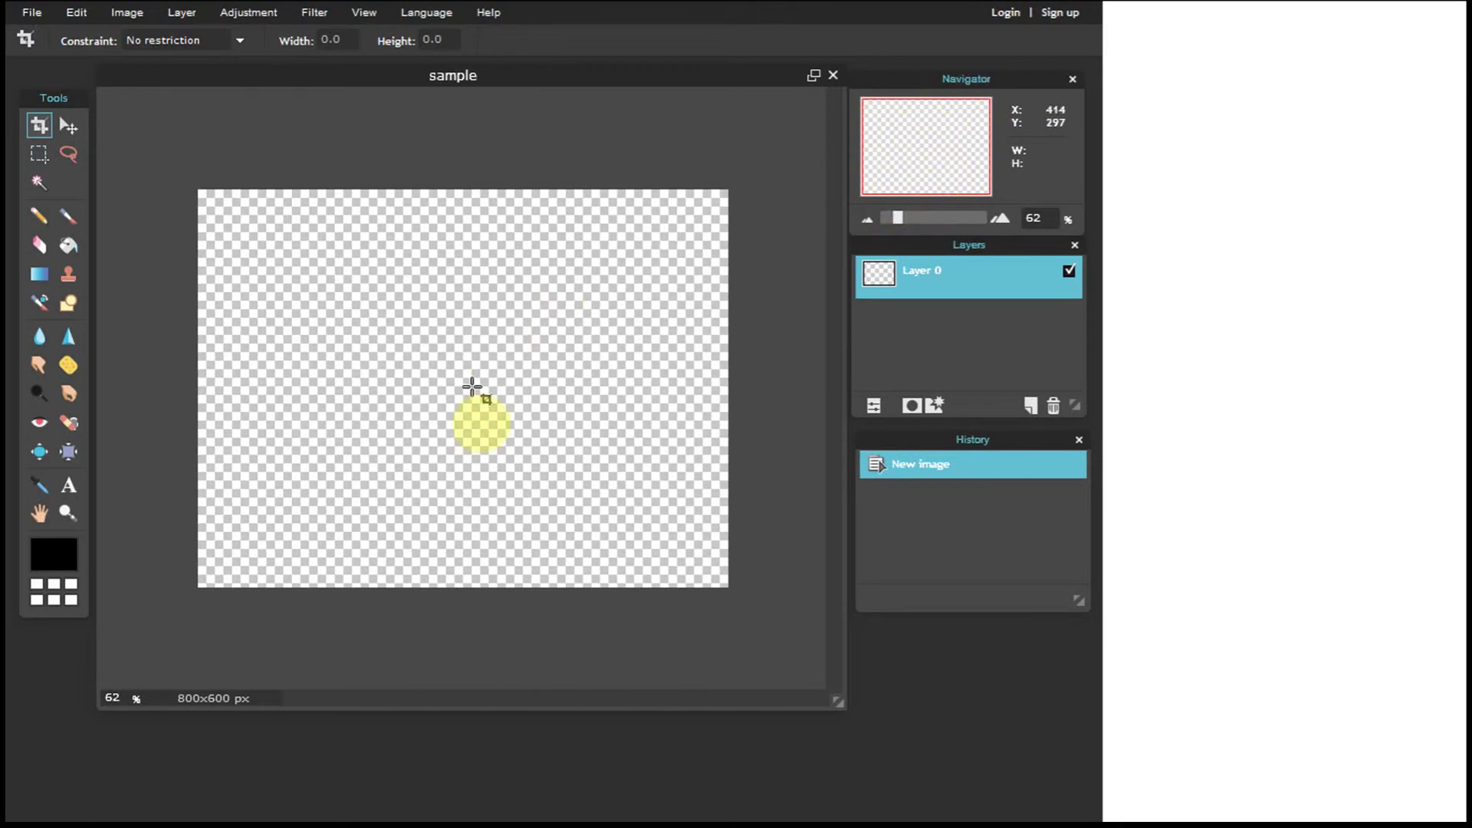
click(511, 77)
mouse_move(511, 76)
mouse_down()
mouse_move(481, 111)
mouse_move(523, 74)
mouse_move(536, 115)
mouse_move(512, 91)
mouse_up()
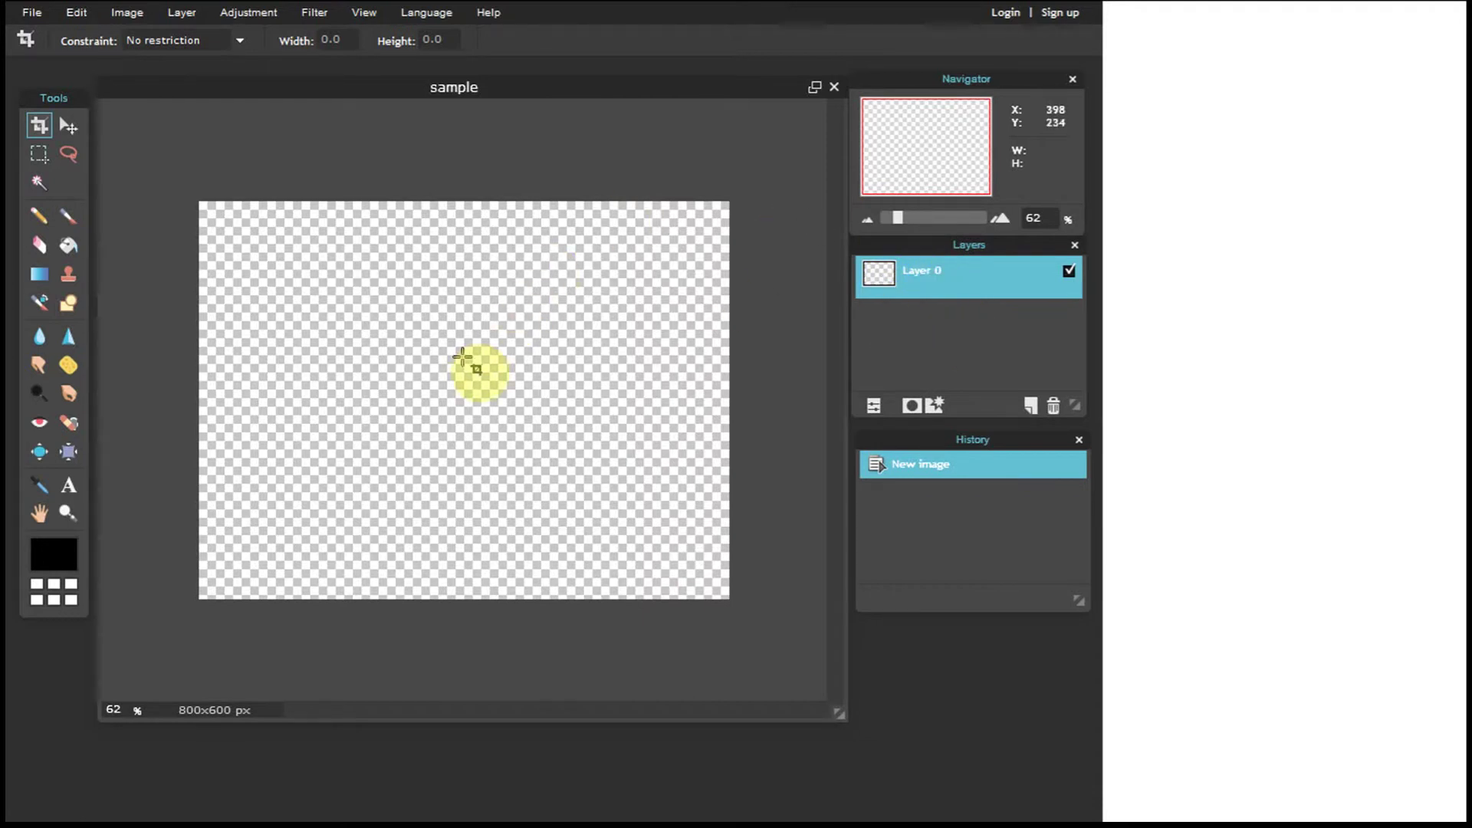
Draw a black S-shaped Pencil curve of type Sketchy at the canvas's upper left and a U-shaped Trail curve below it
click(39, 220)
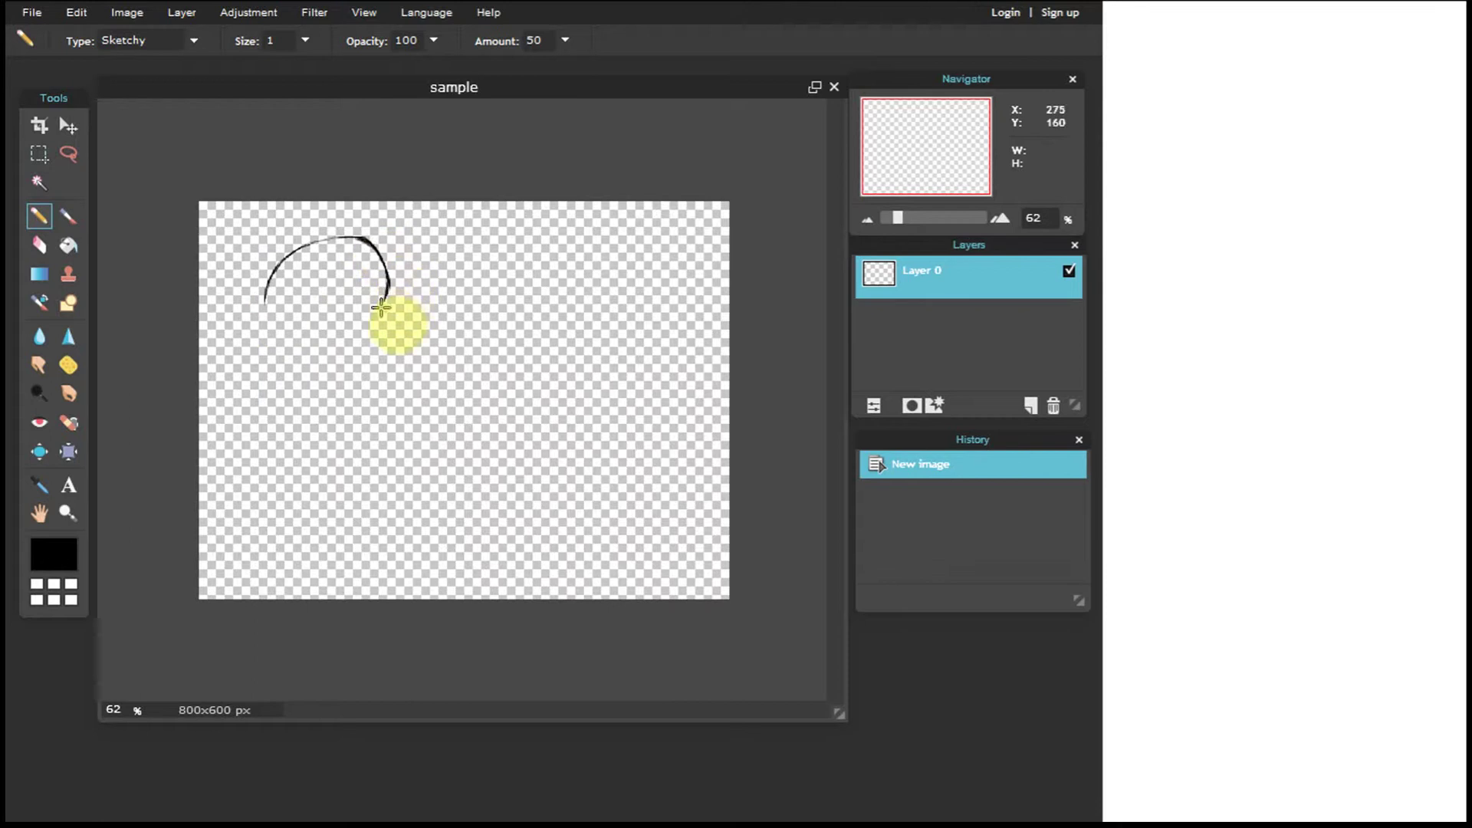
drag(385, 408, 388, 410)
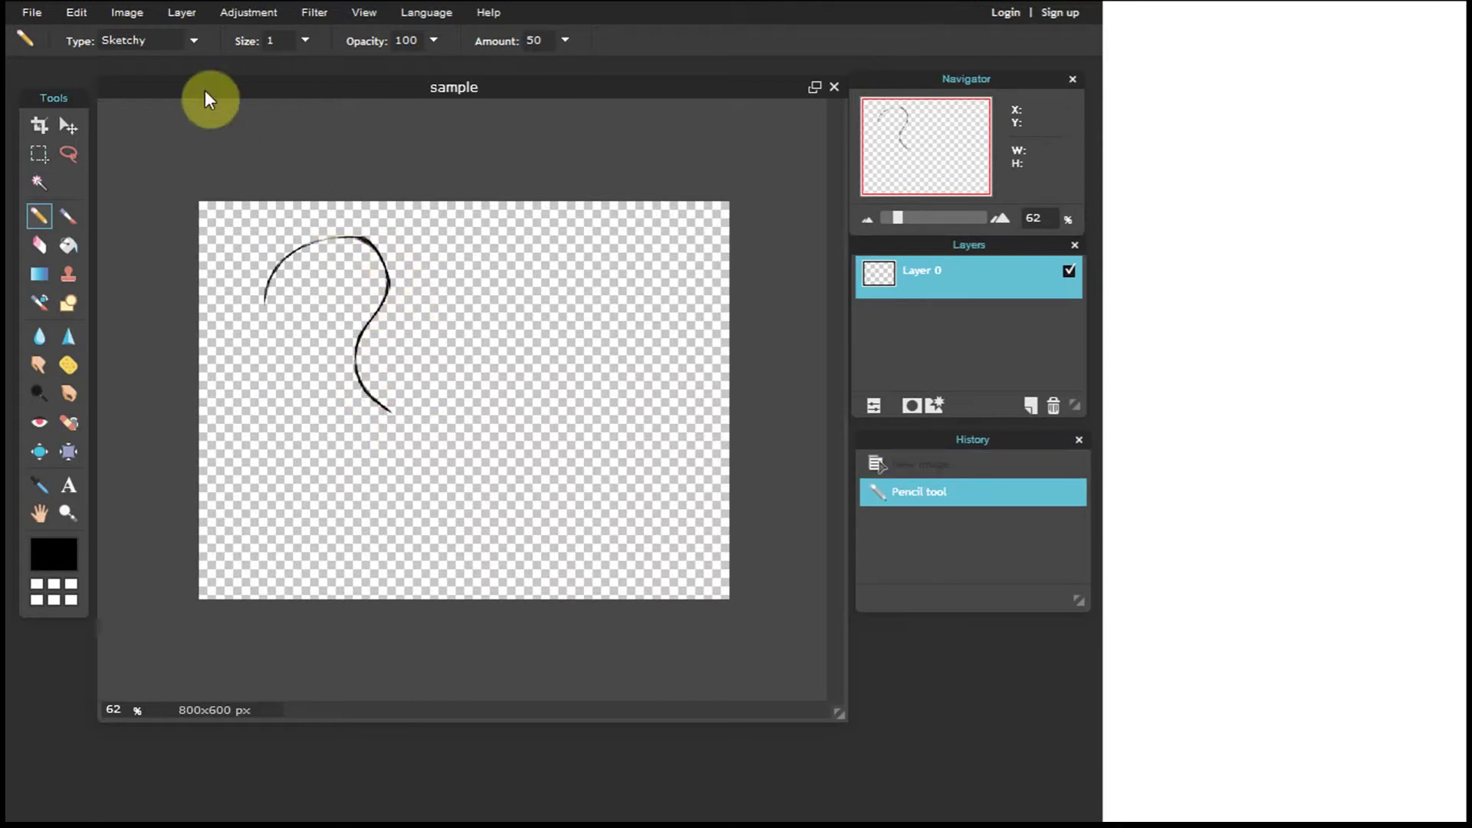
click(194, 42)
click(178, 104)
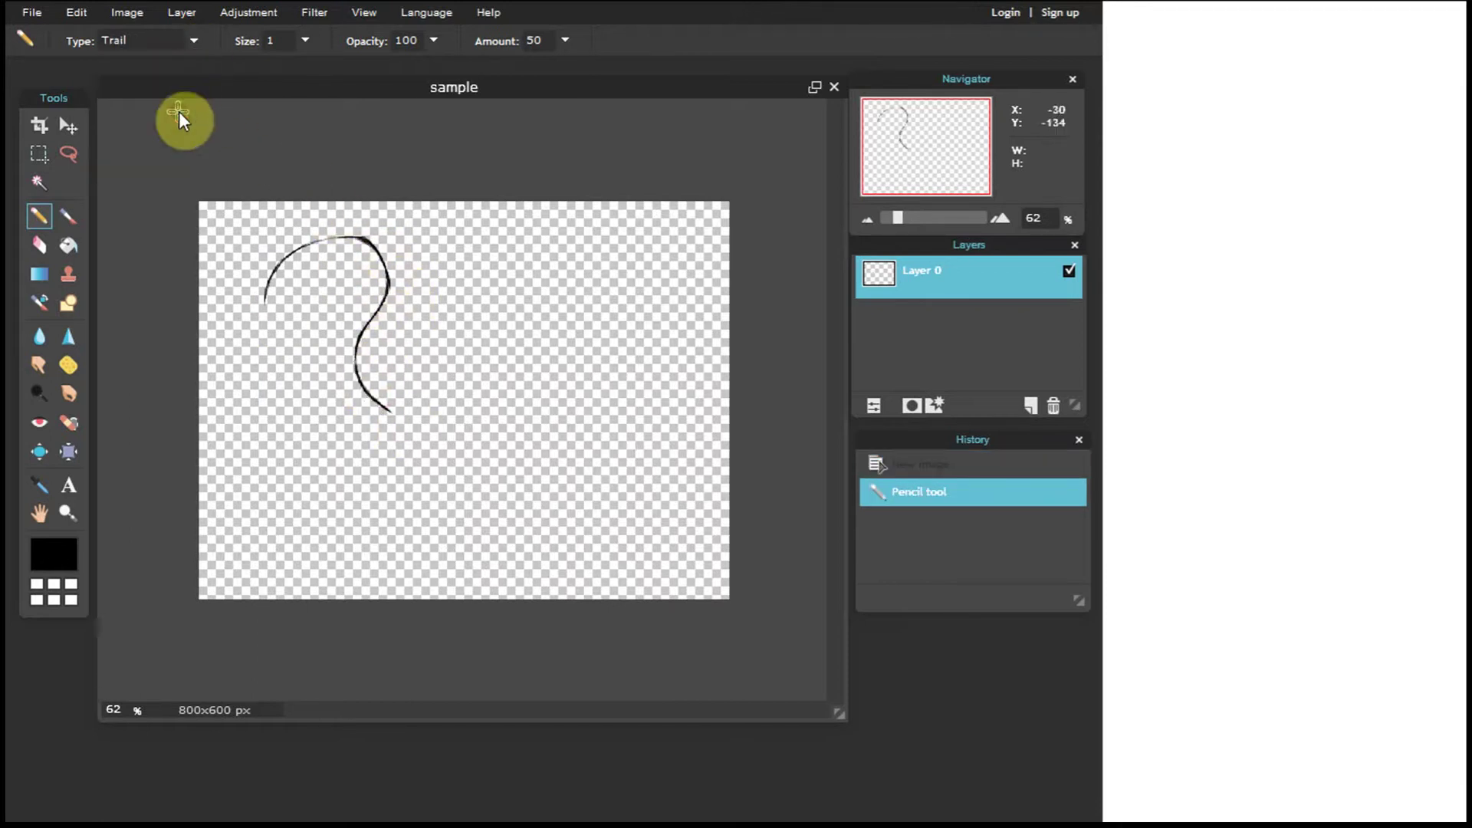
drag(296, 429, 338, 492)
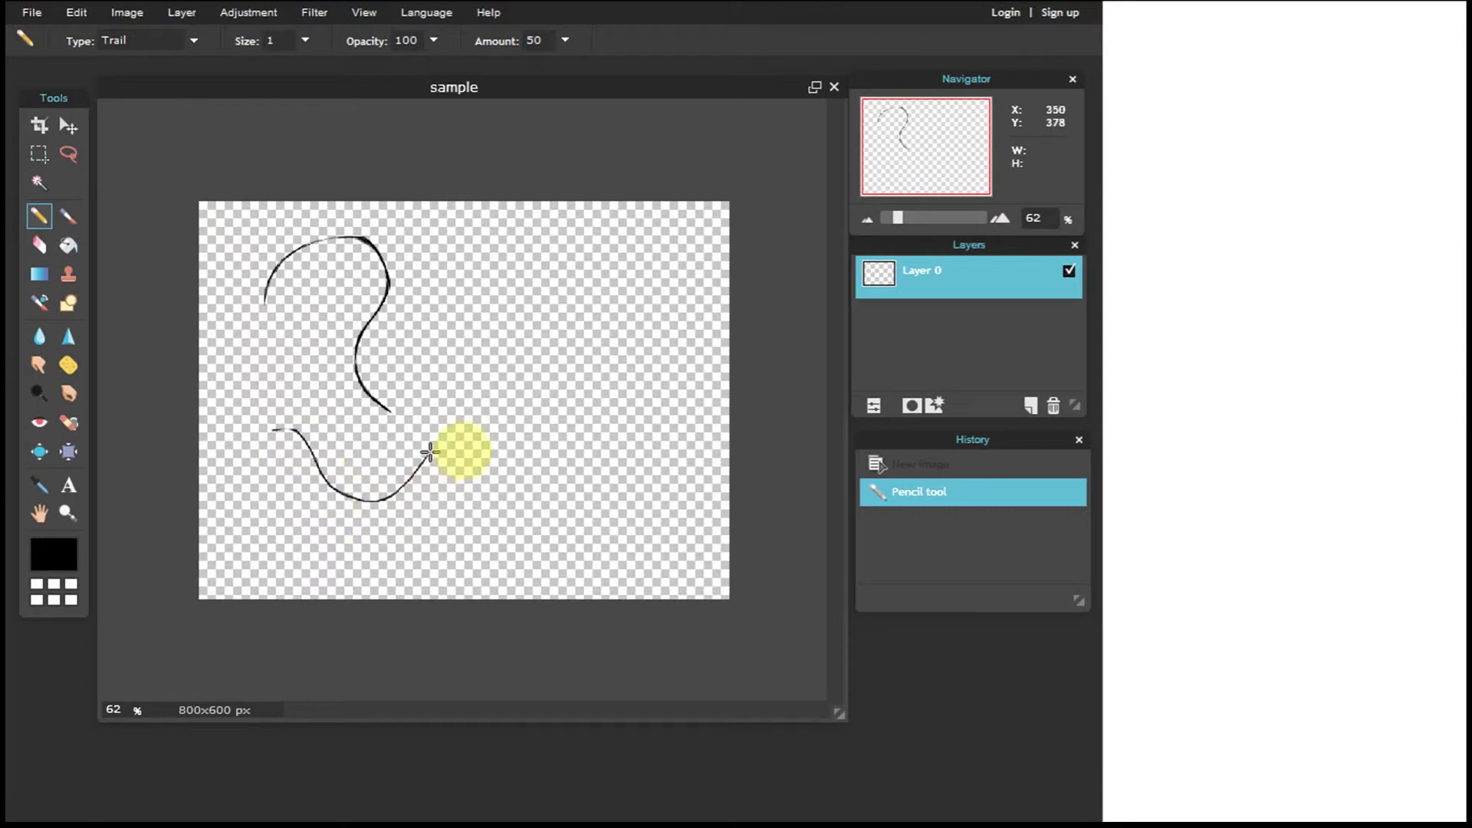
drag(466, 365, 466, 366)
Set the Pencil type to Sticky and draw a looping black line, plus a thicker size 5 curve at the canvas's upper middle
click(194, 40)
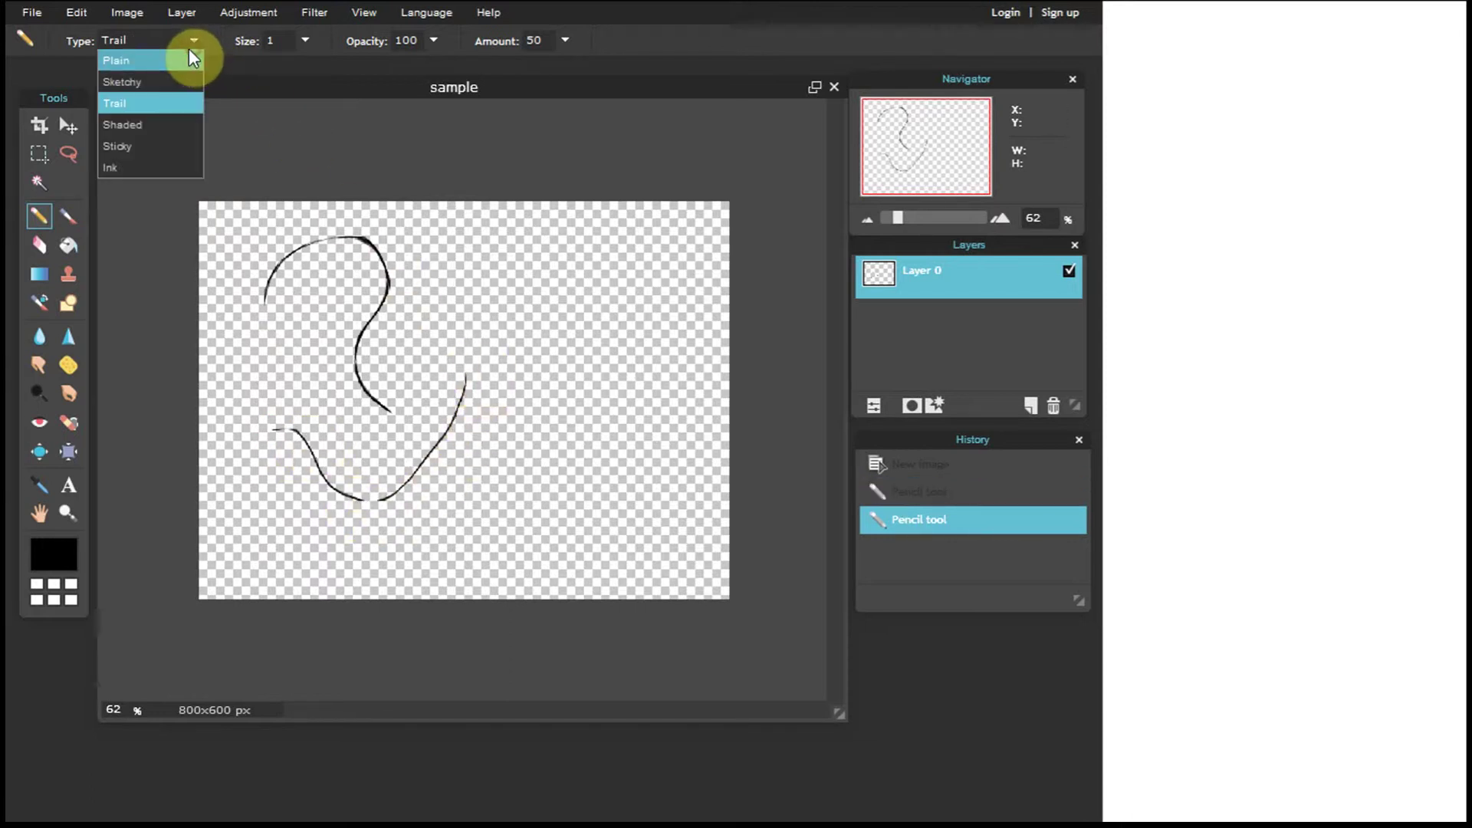
click(163, 146)
mouse_move(327, 376)
mouse_down()
mouse_move(396, 394)
mouse_move(441, 340)
mouse_move(444, 265)
mouse_move(428, 262)
mouse_move(408, 290)
mouse_move(429, 326)
mouse_move(503, 387)
mouse_up()
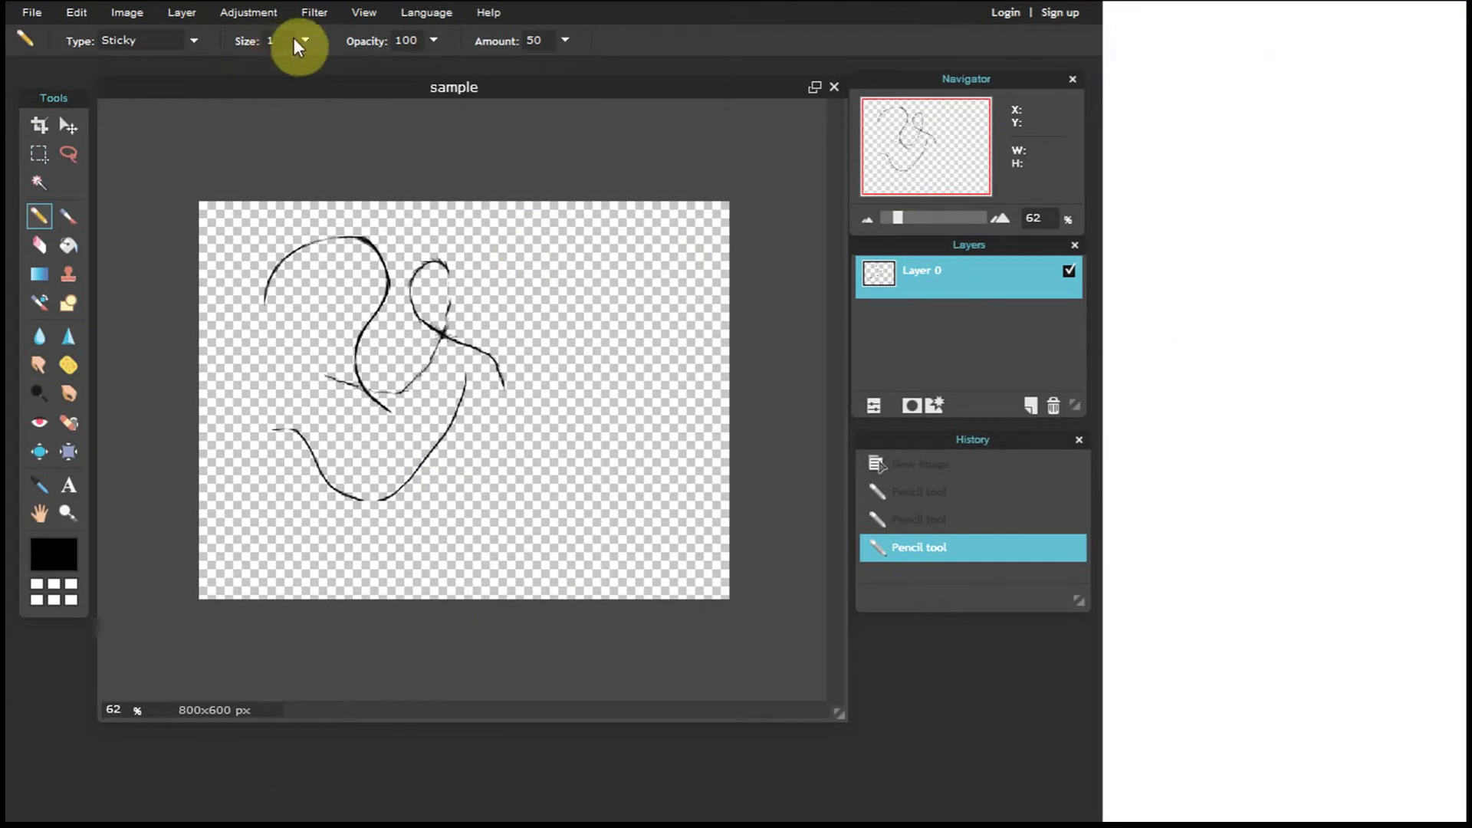
text(5)
mouse_move(410, 248)
mouse_down()
mouse_move(447, 247)
mouse_move(540, 341)
mouse_up()
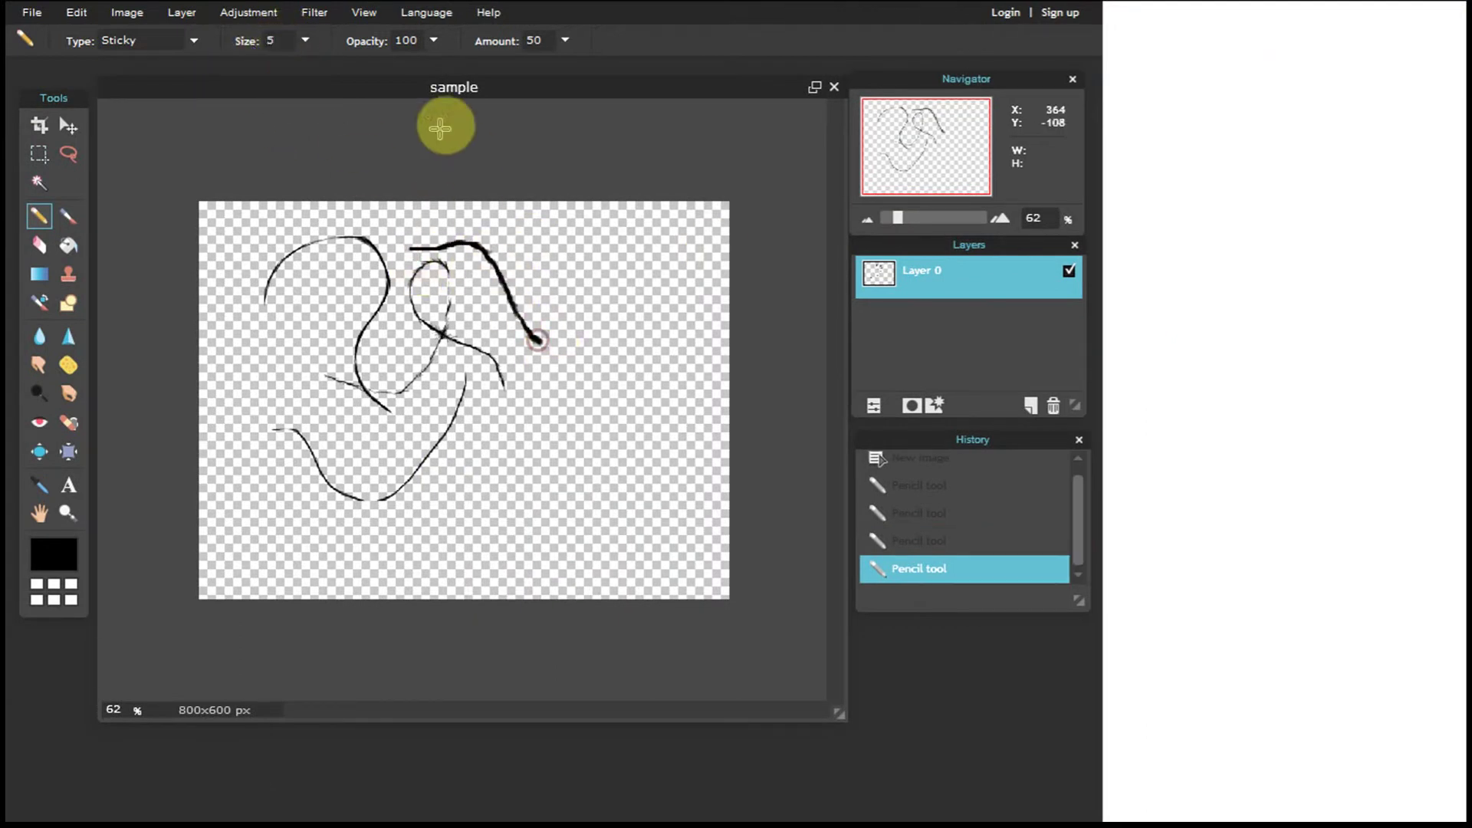
Set the Pencil opacity to 50 and the colour to red ed0000, and draw a looping line across the black curves
double_click(393, 46)
text(50)
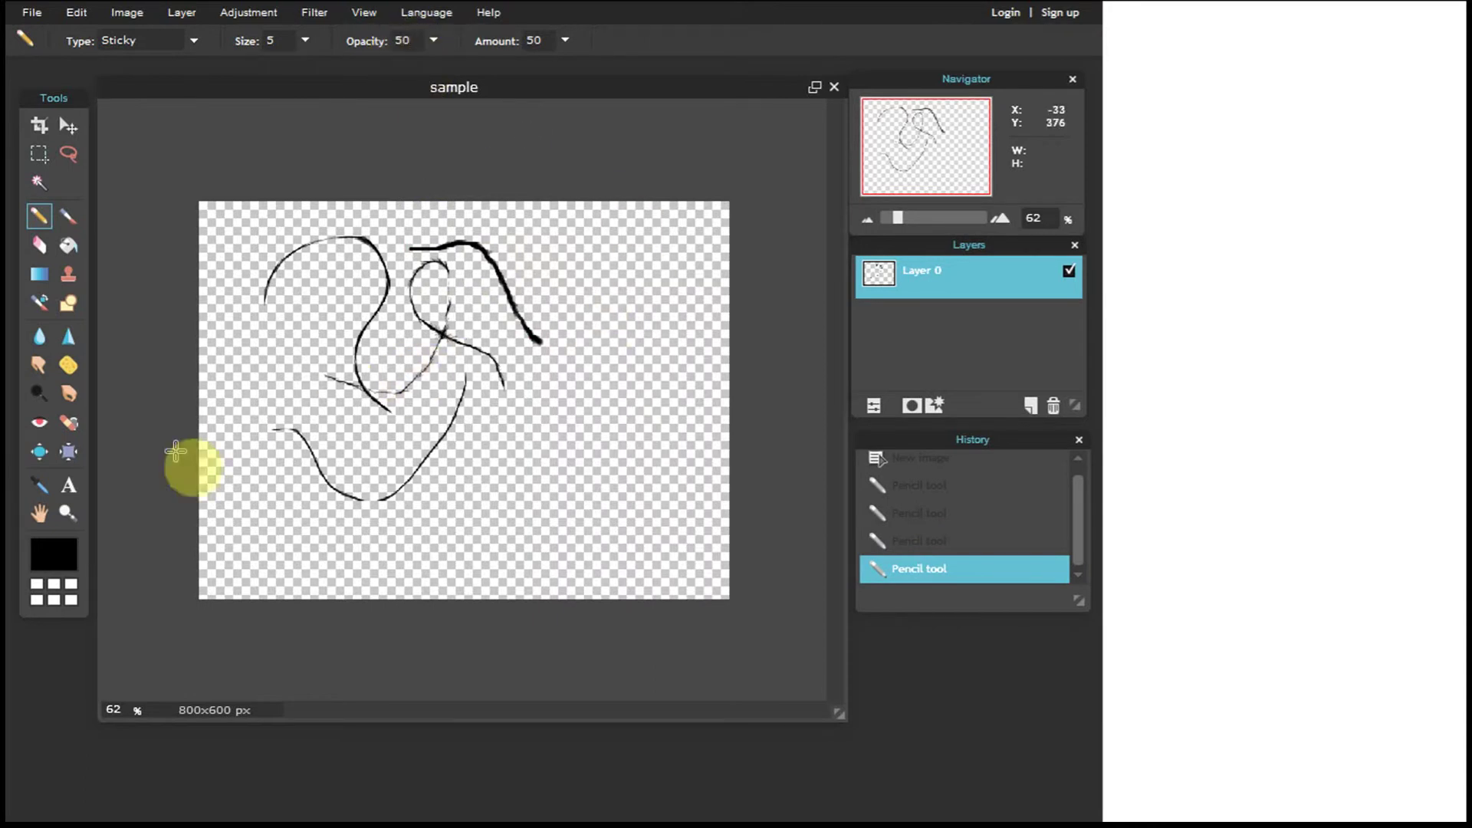
click(63, 551)
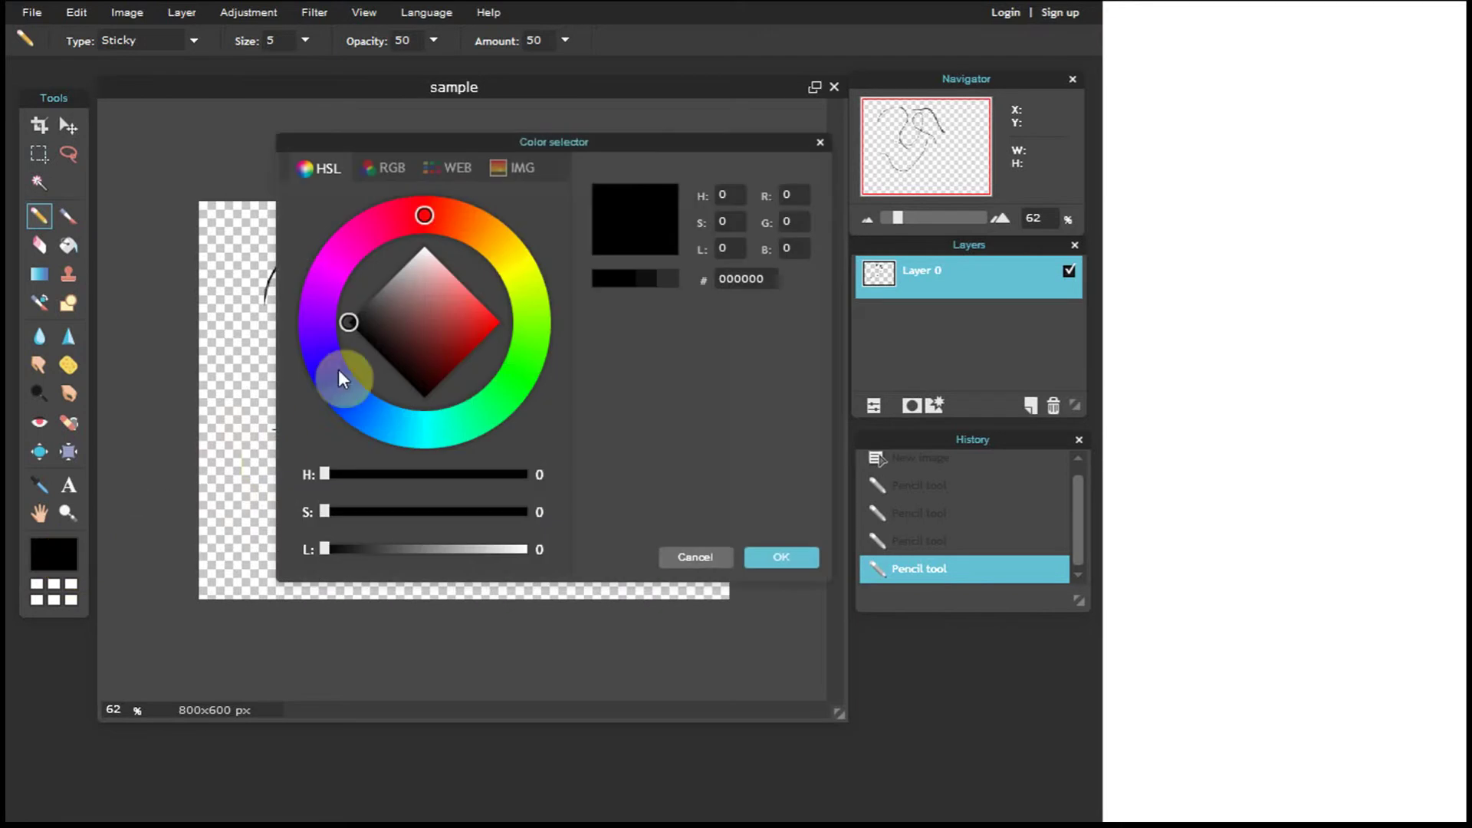
drag(349, 328, 536, 328)
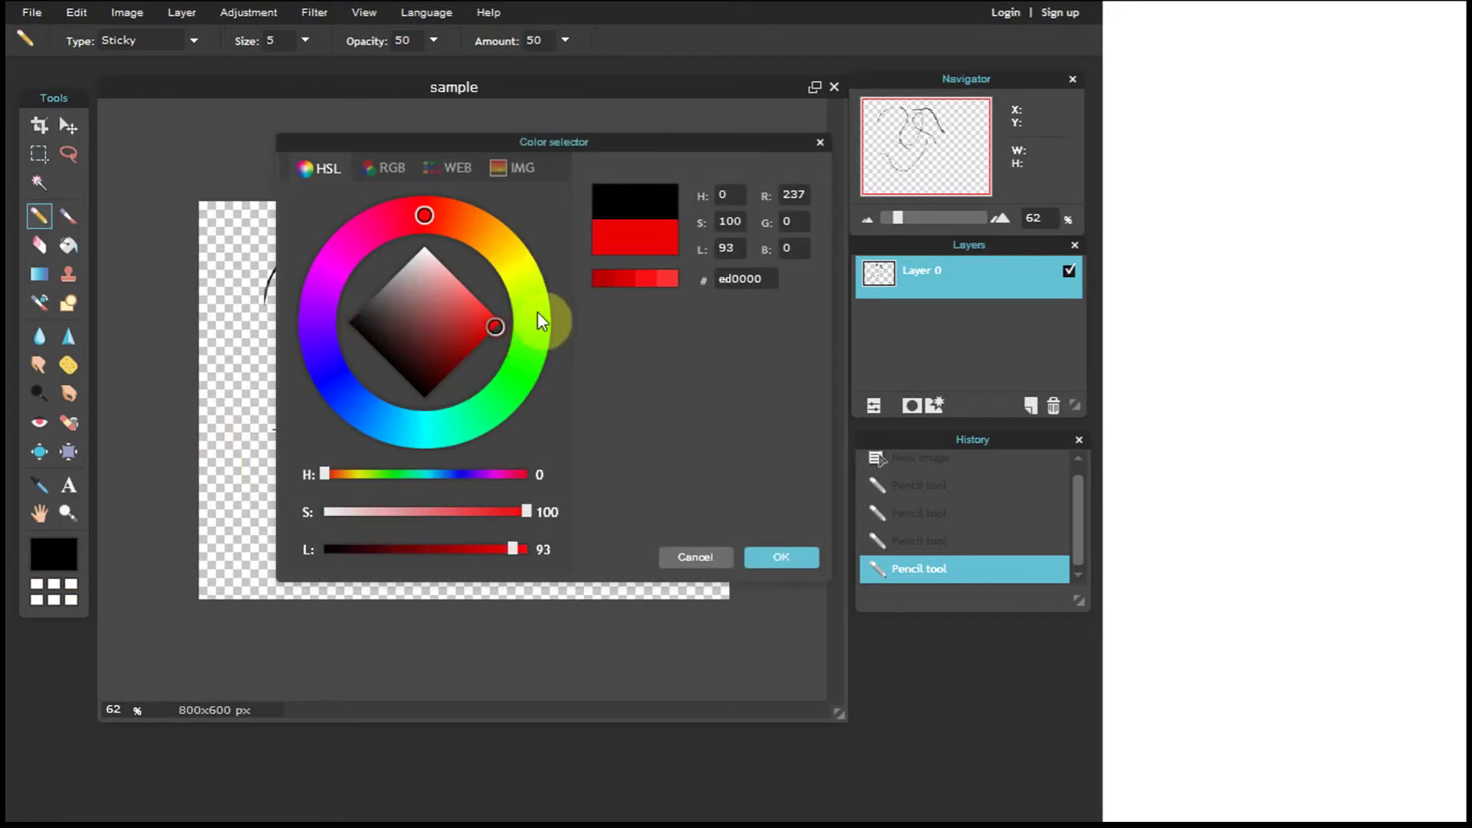
click(798, 558)
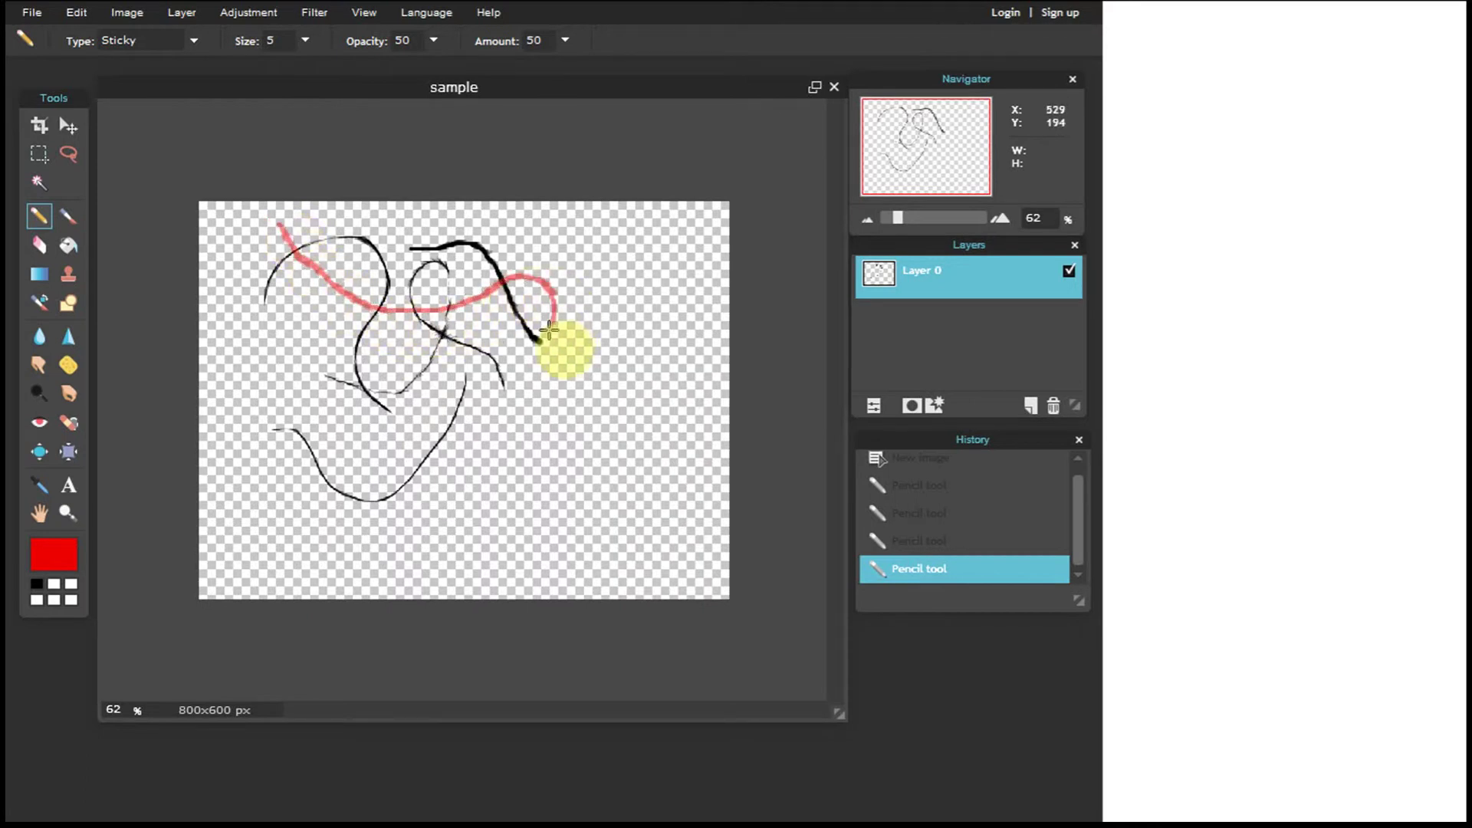
drag(473, 349, 406, 317)
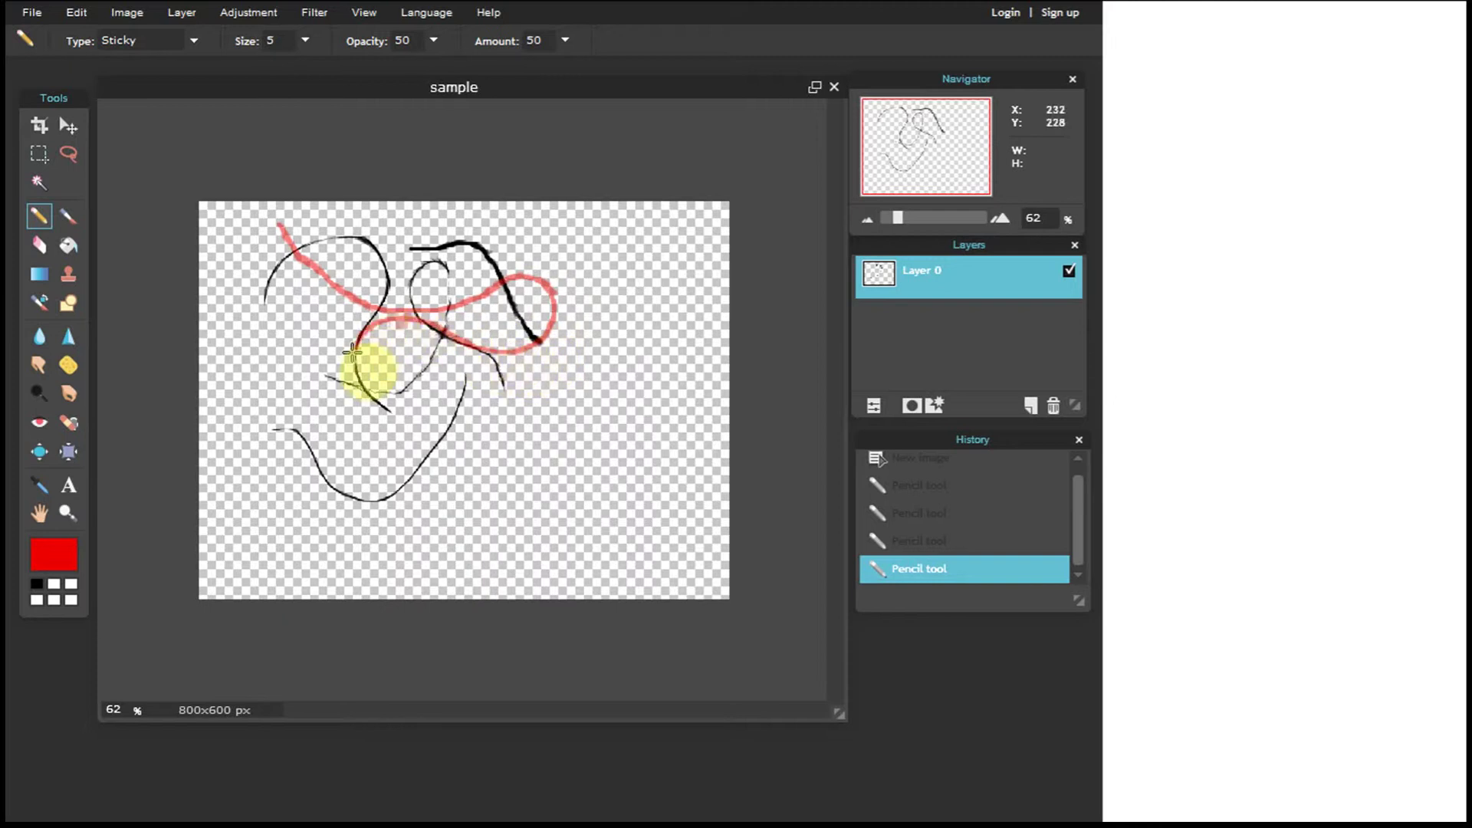
drag(341, 382, 330, 420)
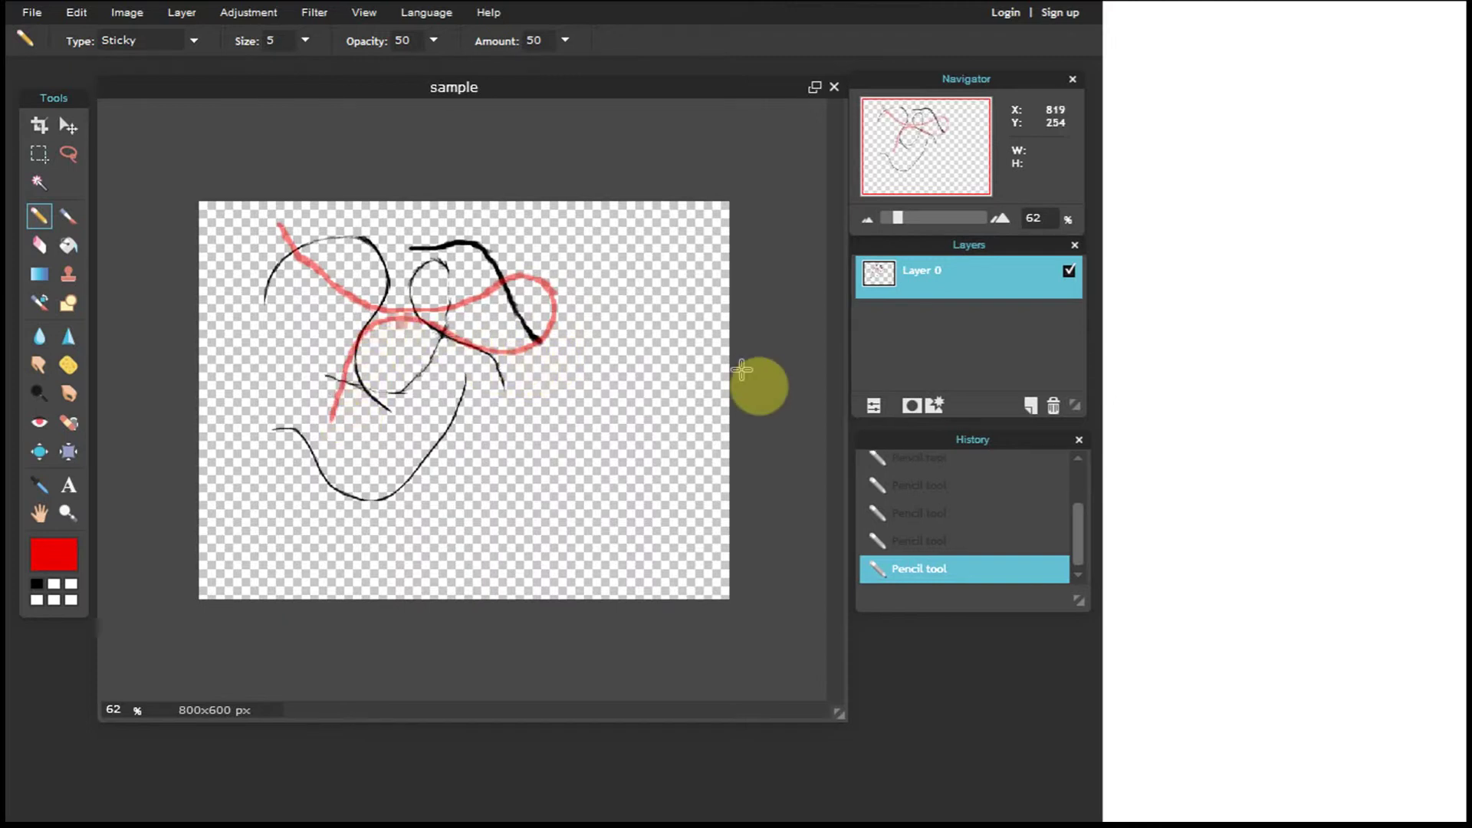
Lower the Pencil opacity to 16 and draw a faint red U-shaped curve in the lower left half of the canvas
click(433, 42)
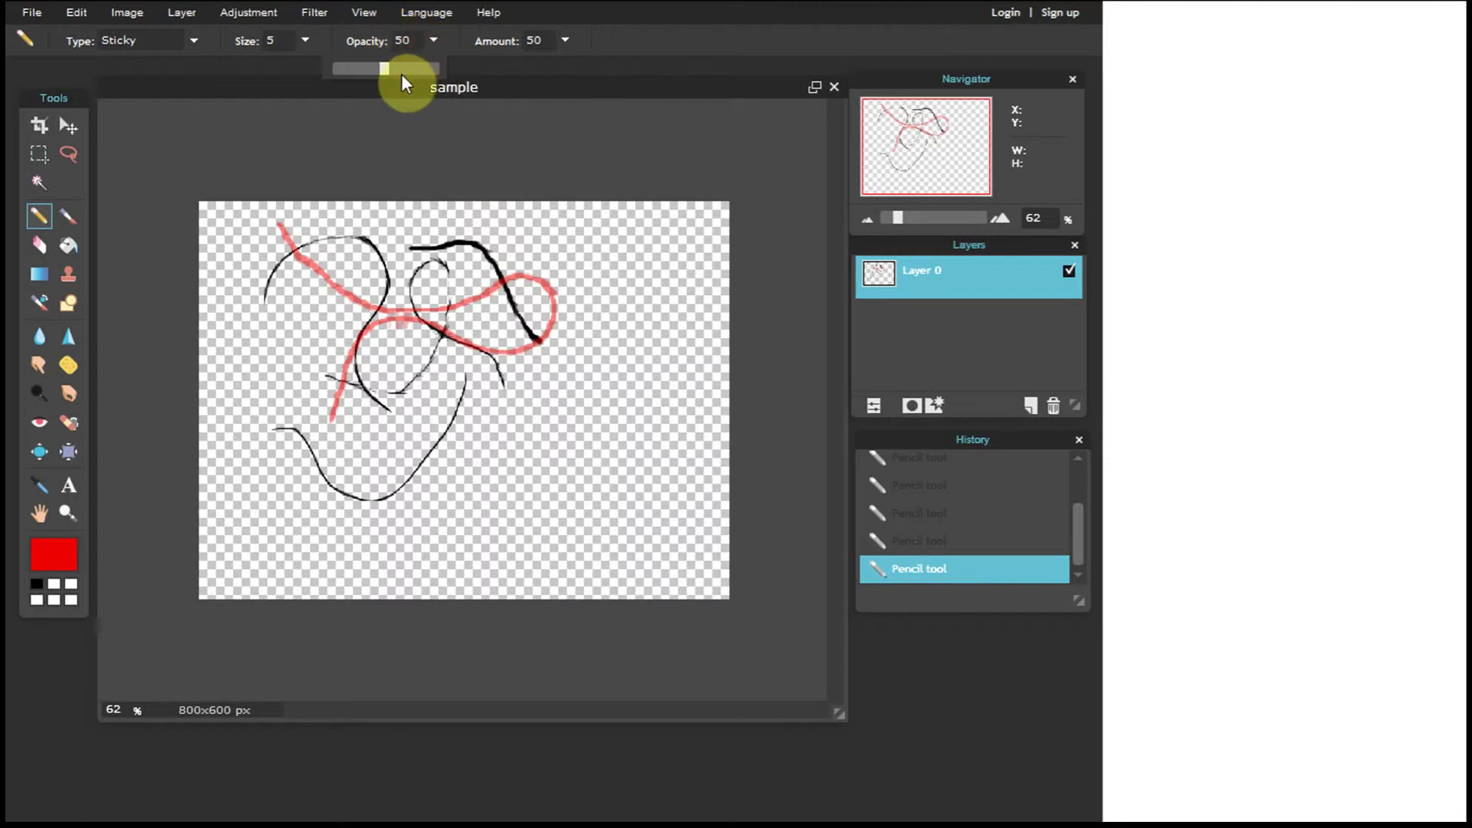
click(311, 353)
drag(436, 445, 438, 393)
Raise the Pencil opacity to 100 and draw a solid red curve from the canvas's upper edge down to its lower middle
click(431, 39)
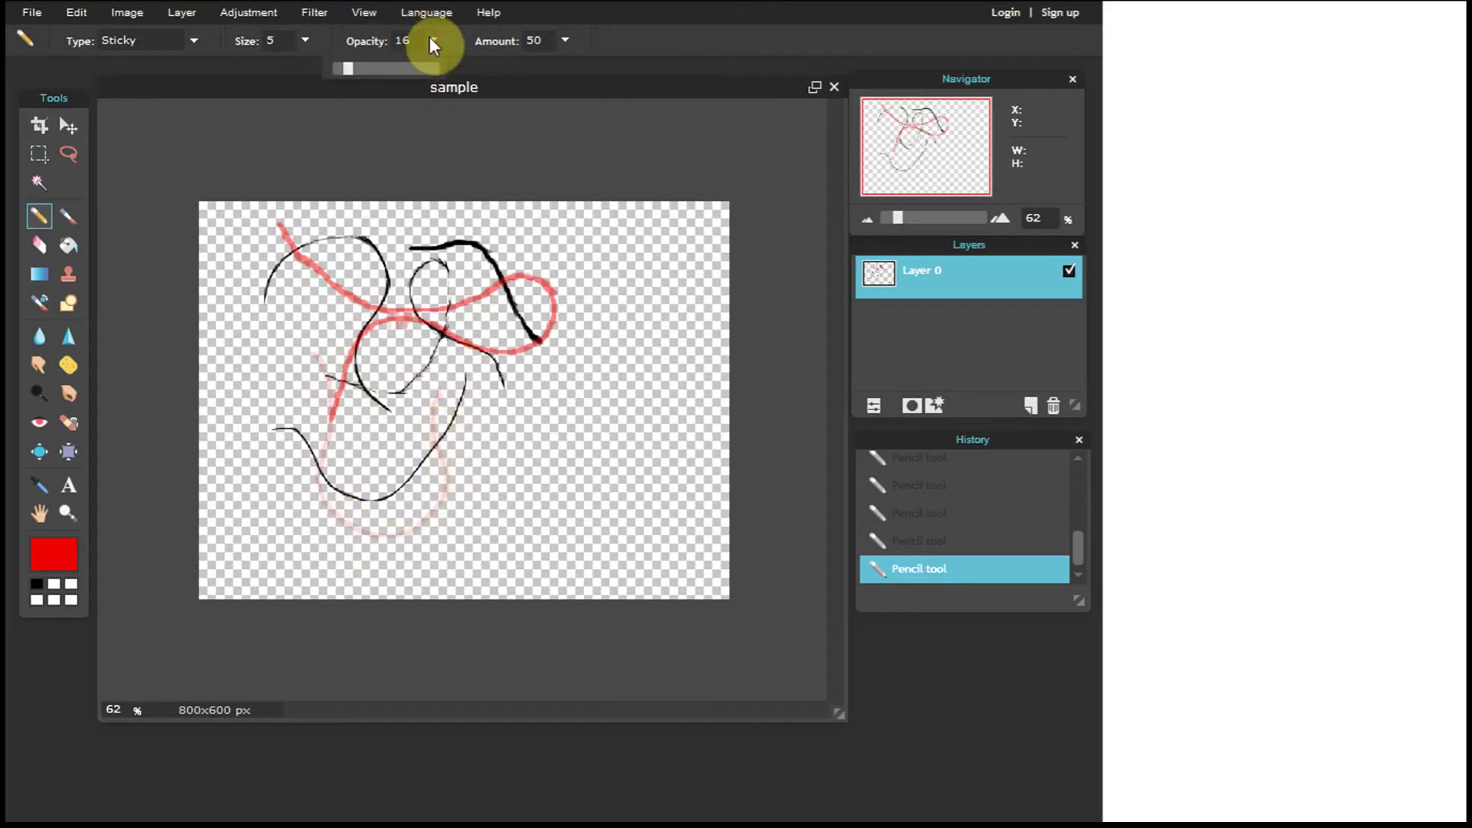
drag(420, 70, 452, 71)
mouse_move(381, 223)
mouse_down()
mouse_move(362, 257)
mouse_move(373, 322)
mouse_move(439, 374)
mouse_up()
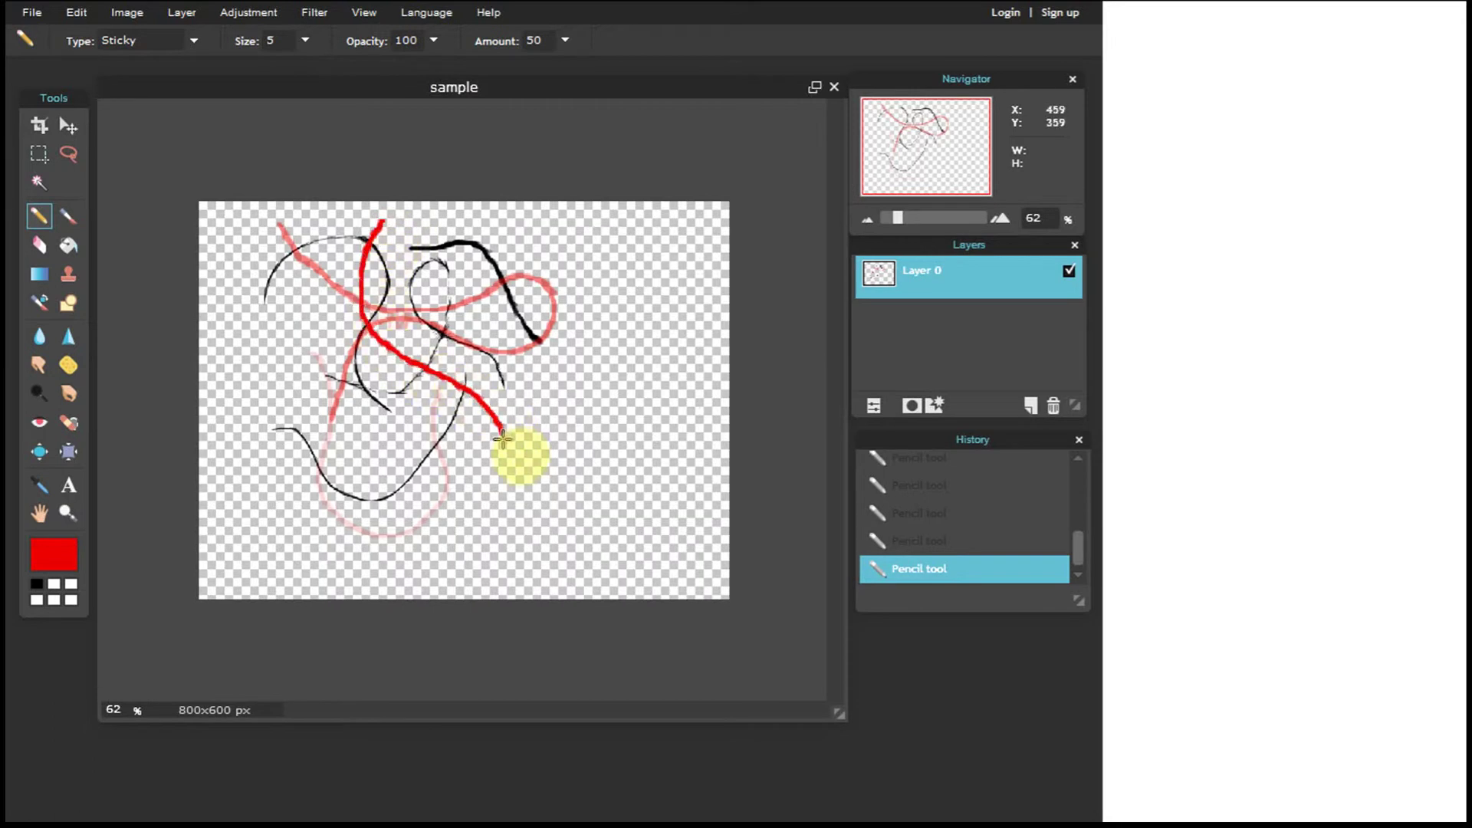
drag(503, 483, 503, 488)
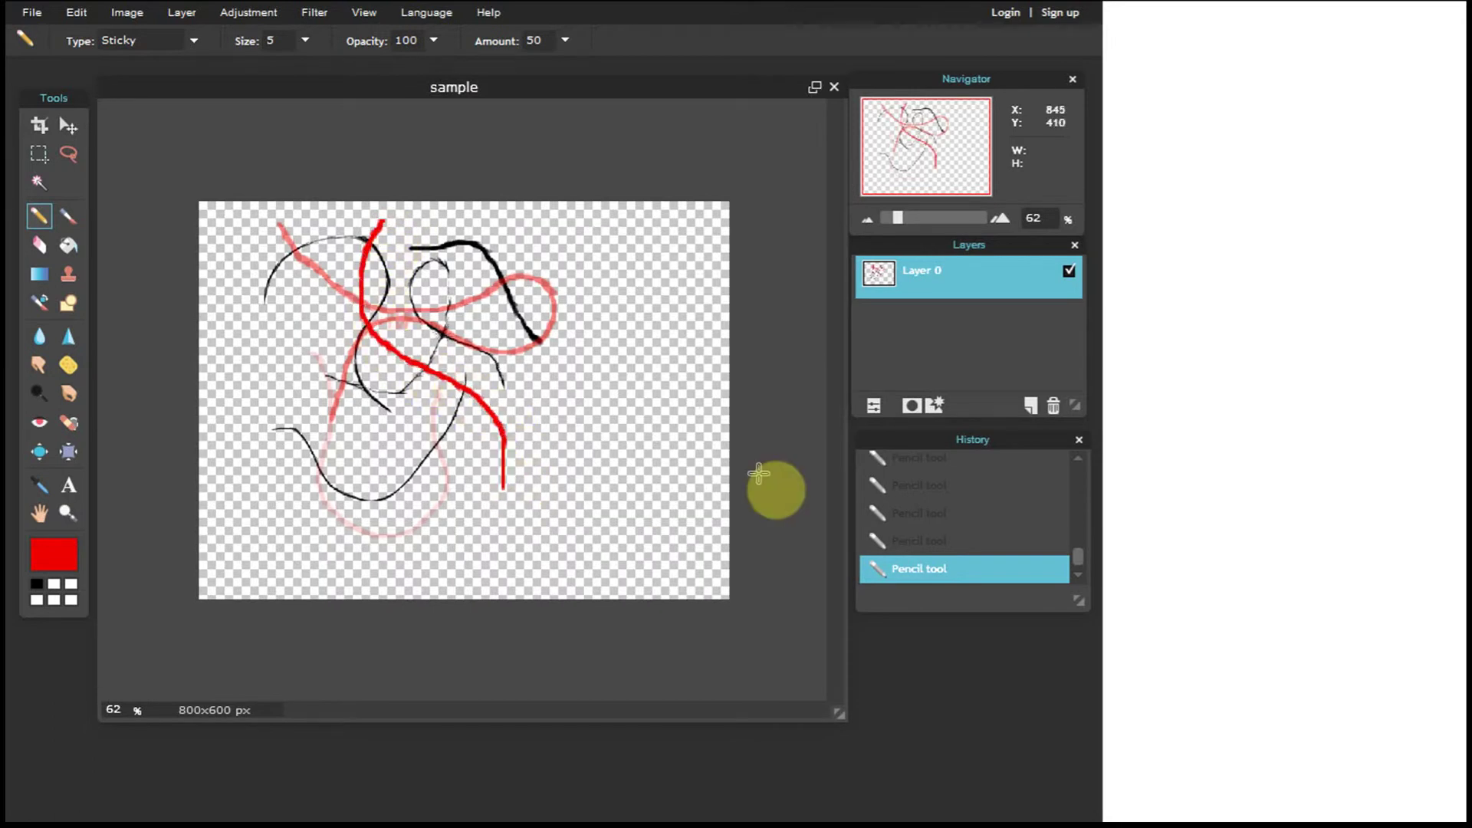
Configure the Brush tool with the rounded 60 px star tip, diameter 280, wider spacing and hardness 27
click(68, 216)
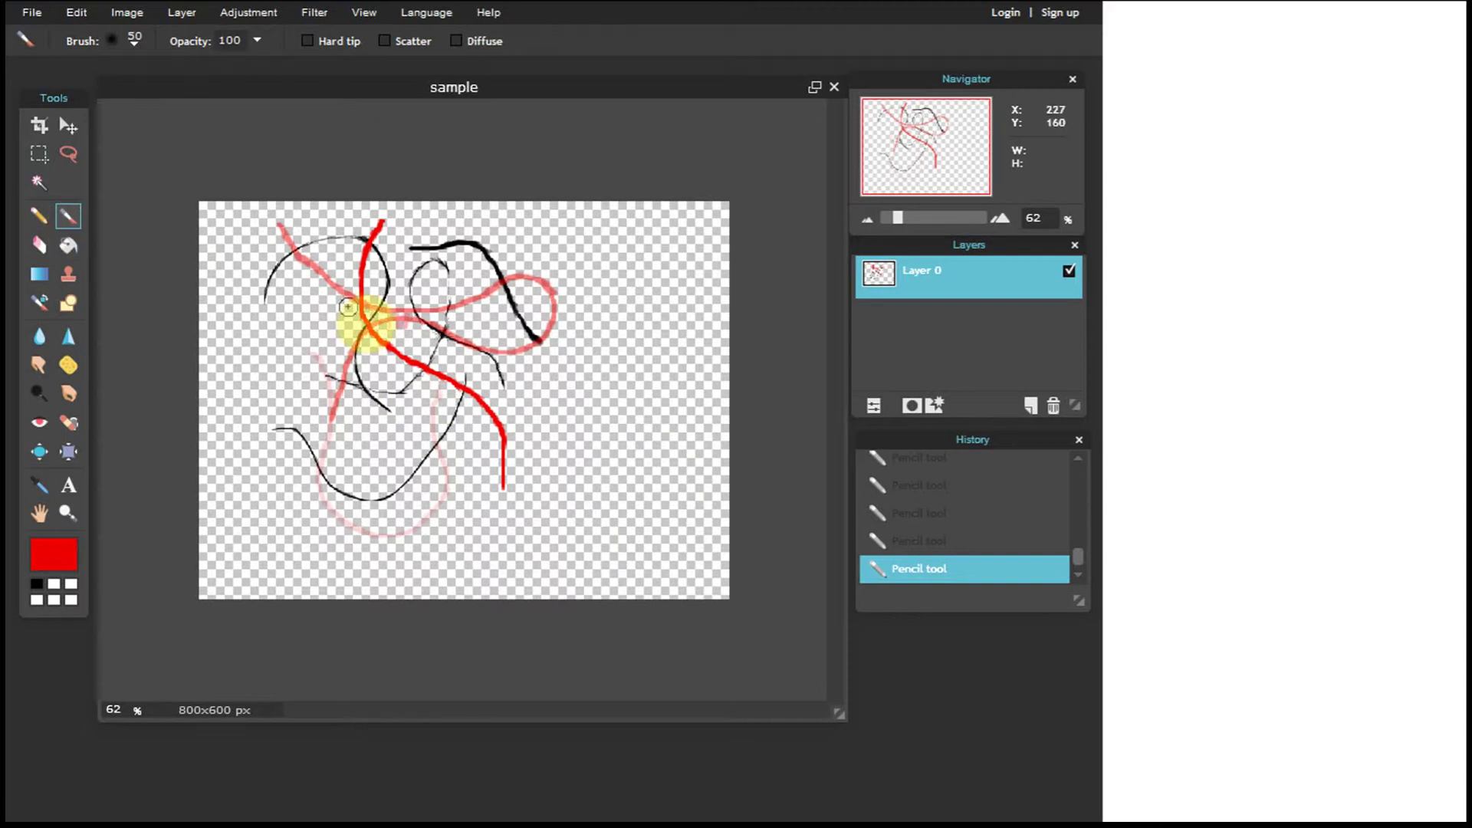
click(115, 39)
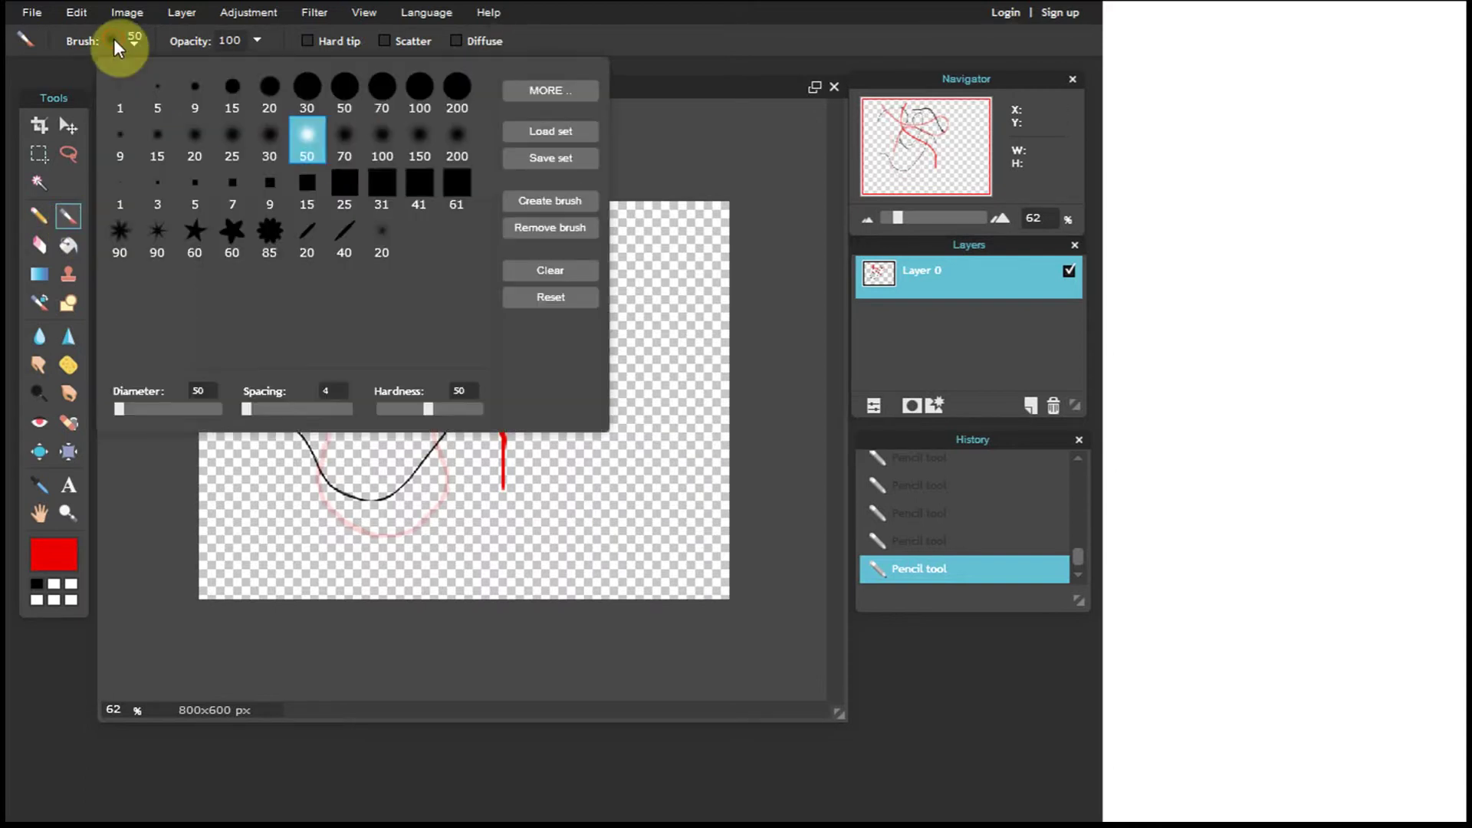
click(227, 242)
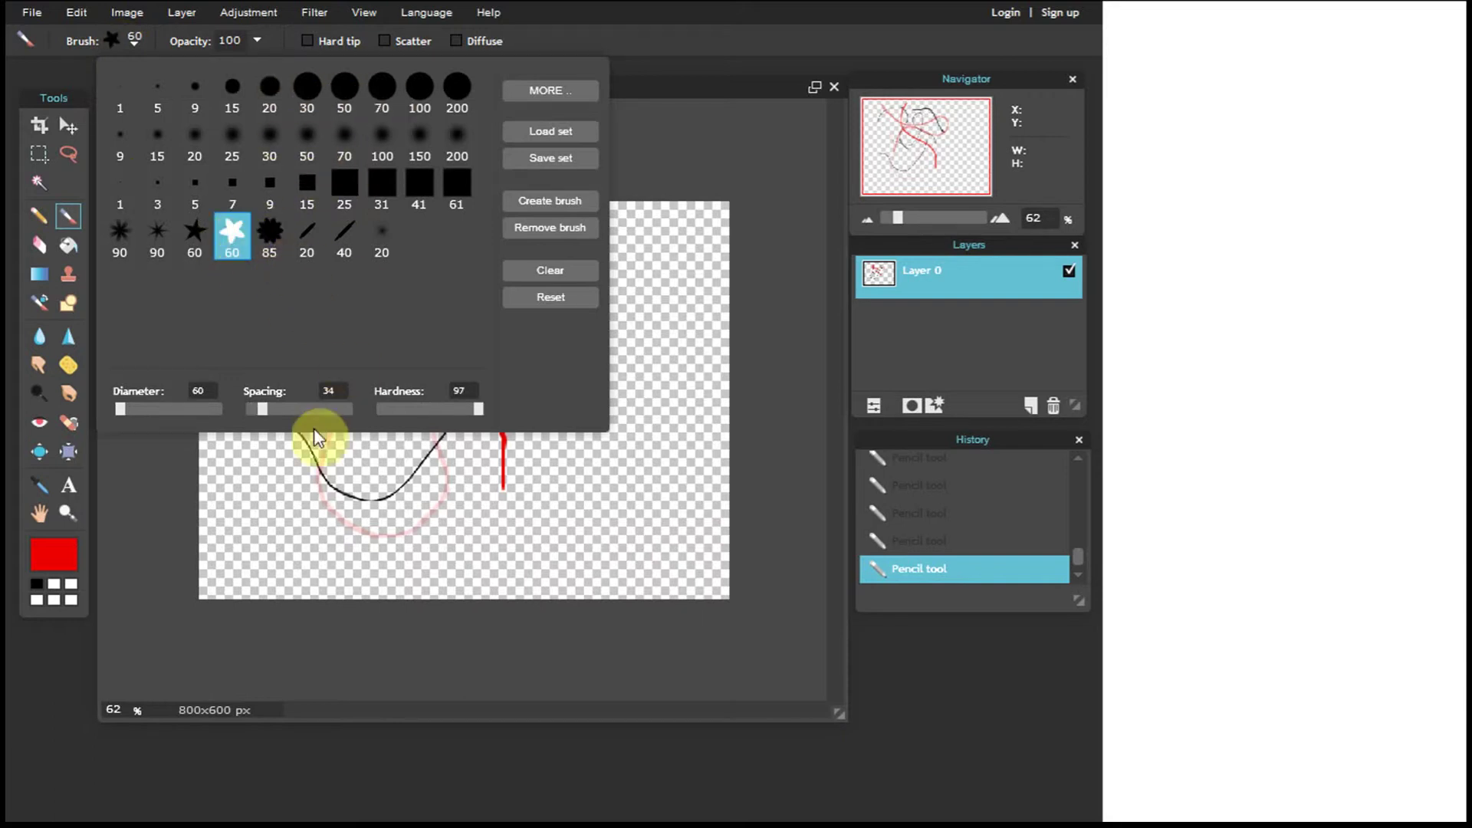
drag(121, 408, 144, 417)
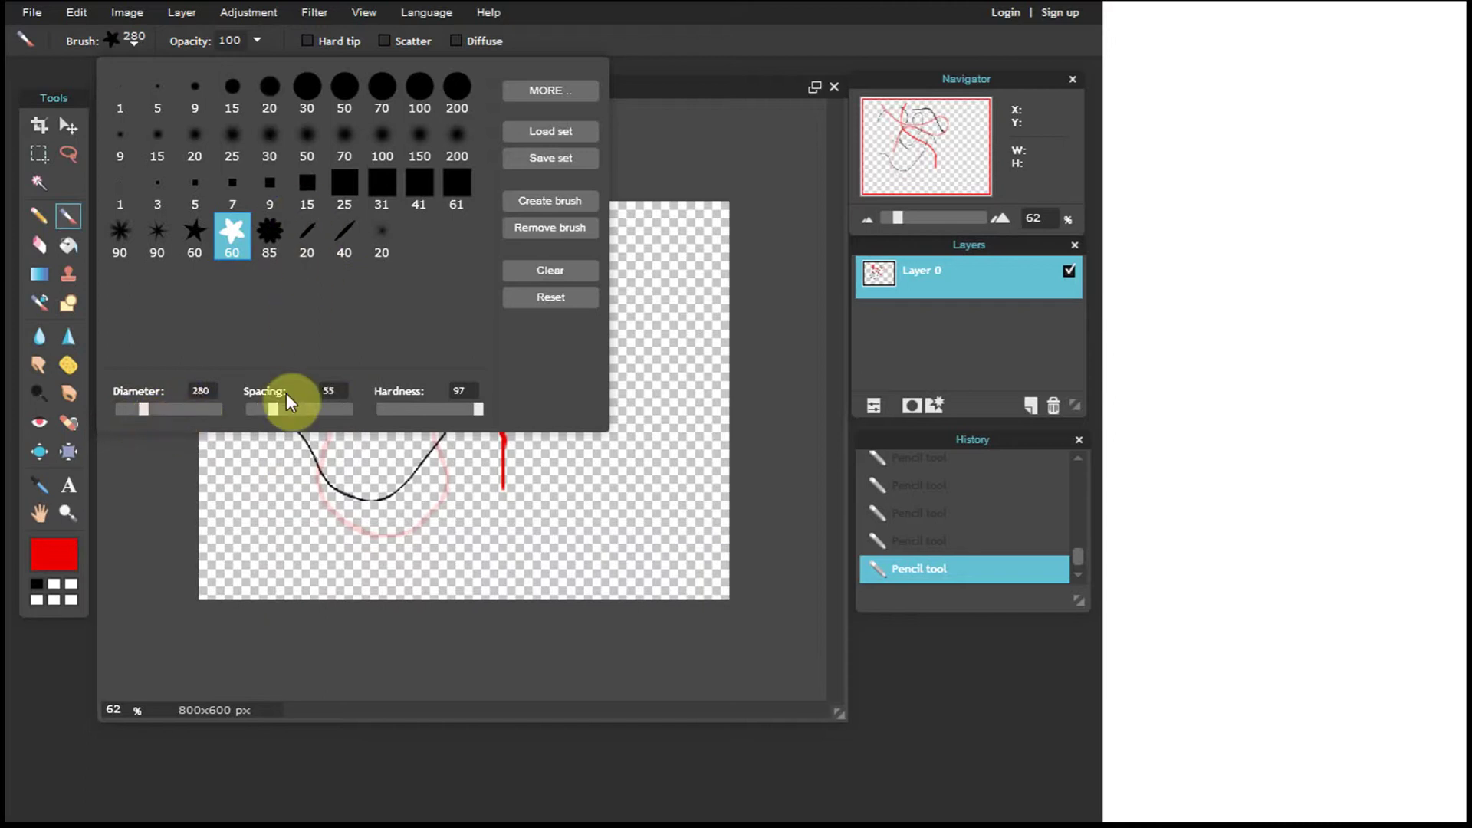
mouse_move(281, 414)
mouse_down()
mouse_move(329, 411)
mouse_move(279, 421)
mouse_up()
drag(476, 411, 403, 427)
Paint soft red stars at the lower middle, right and left of the drawn lines
click(443, 499)
mouse_move(590, 410)
mouse_down()
mouse_move(547, 392)
mouse_move(559, 345)
mouse_up()
click(265, 348)
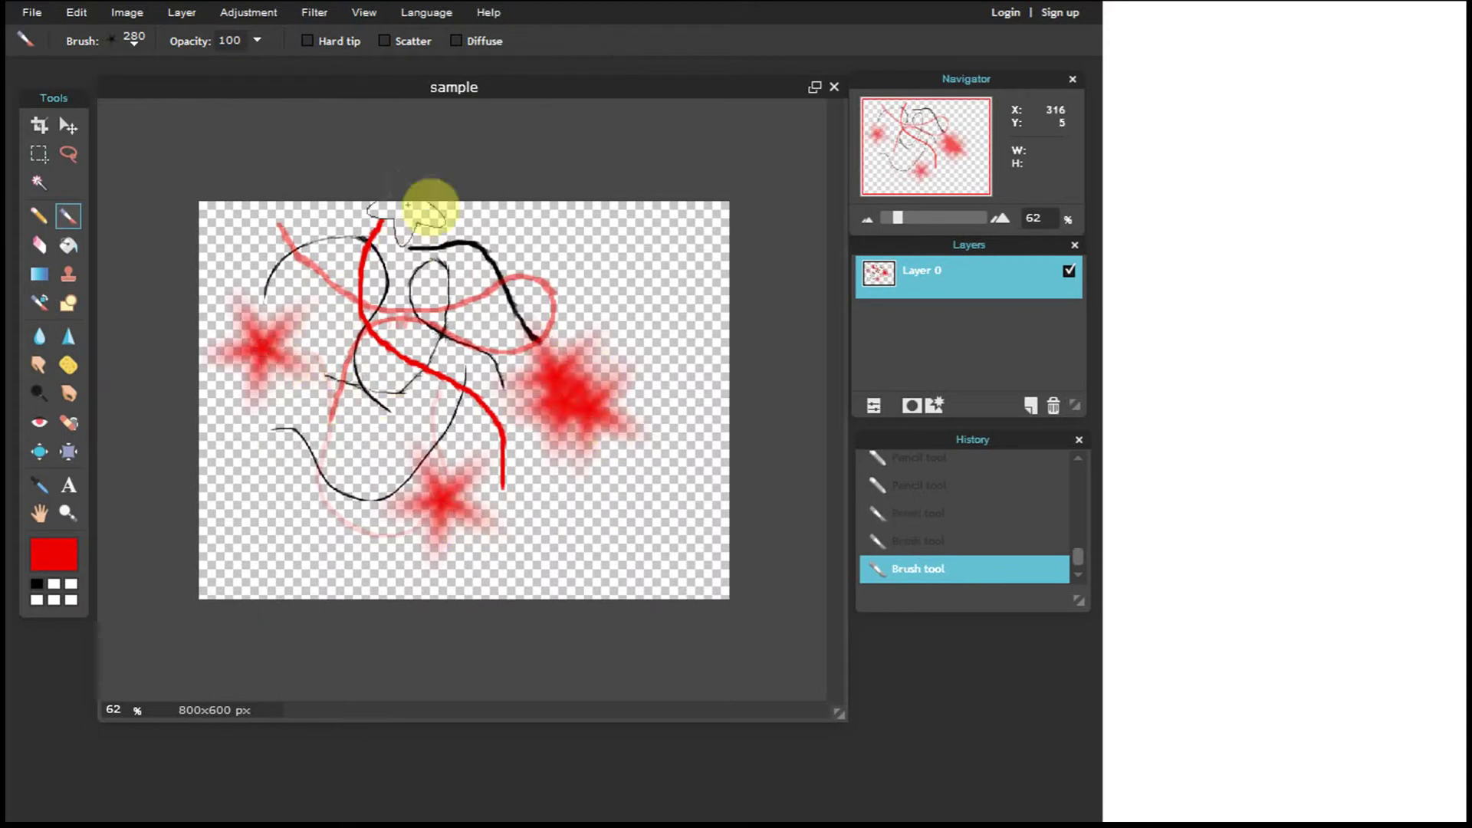
Set the star brush's hardness to 100 and stamp one solid red star at the canvas's lower right
click(135, 43)
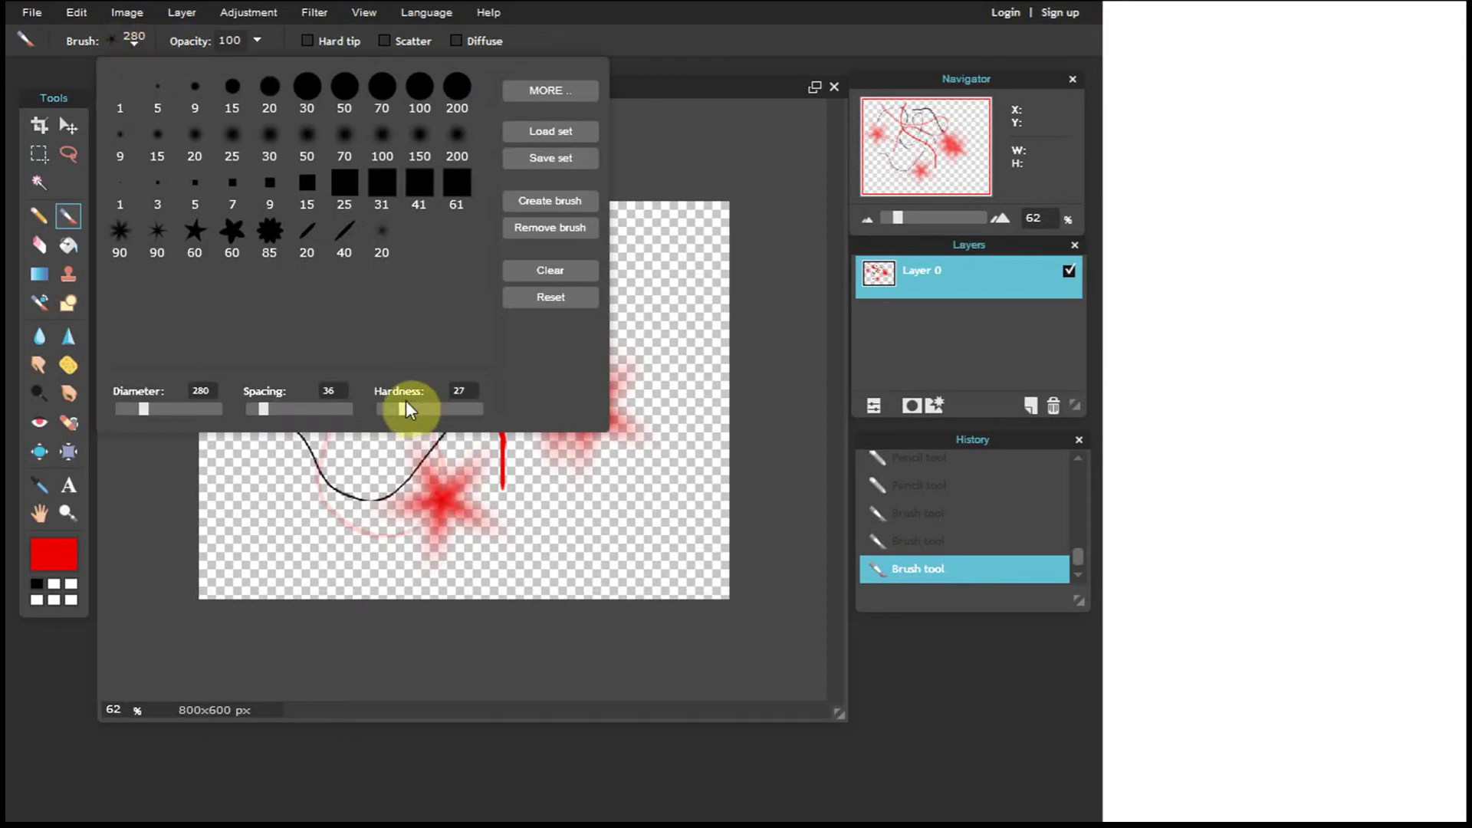
drag(401, 403, 467, 412)
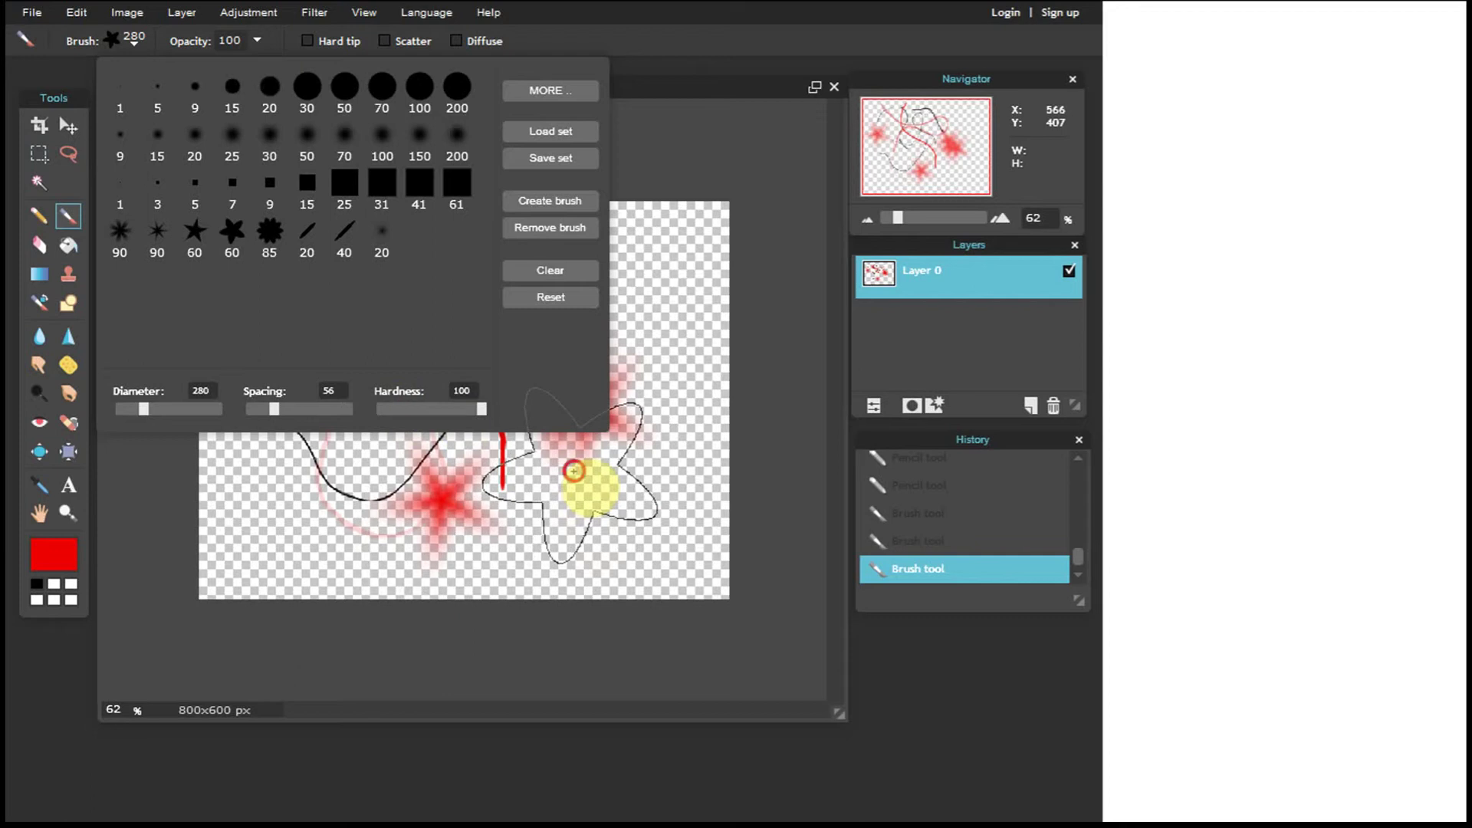
click(572, 473)
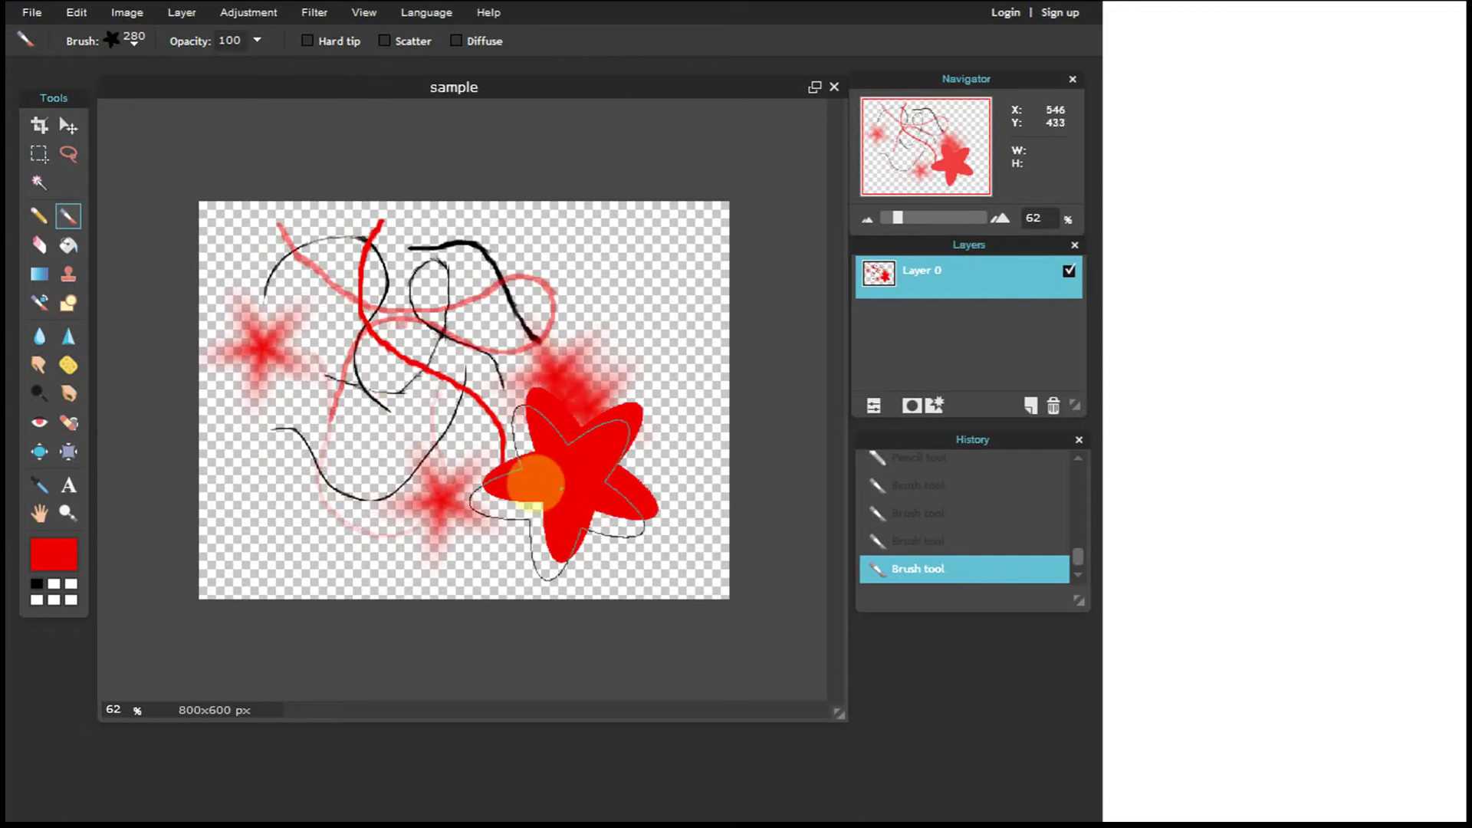
Set the star brush's hardness to 45, stamp a star at the canvas's lower left and paint a winding stroke over the drawn curves
click(134, 42)
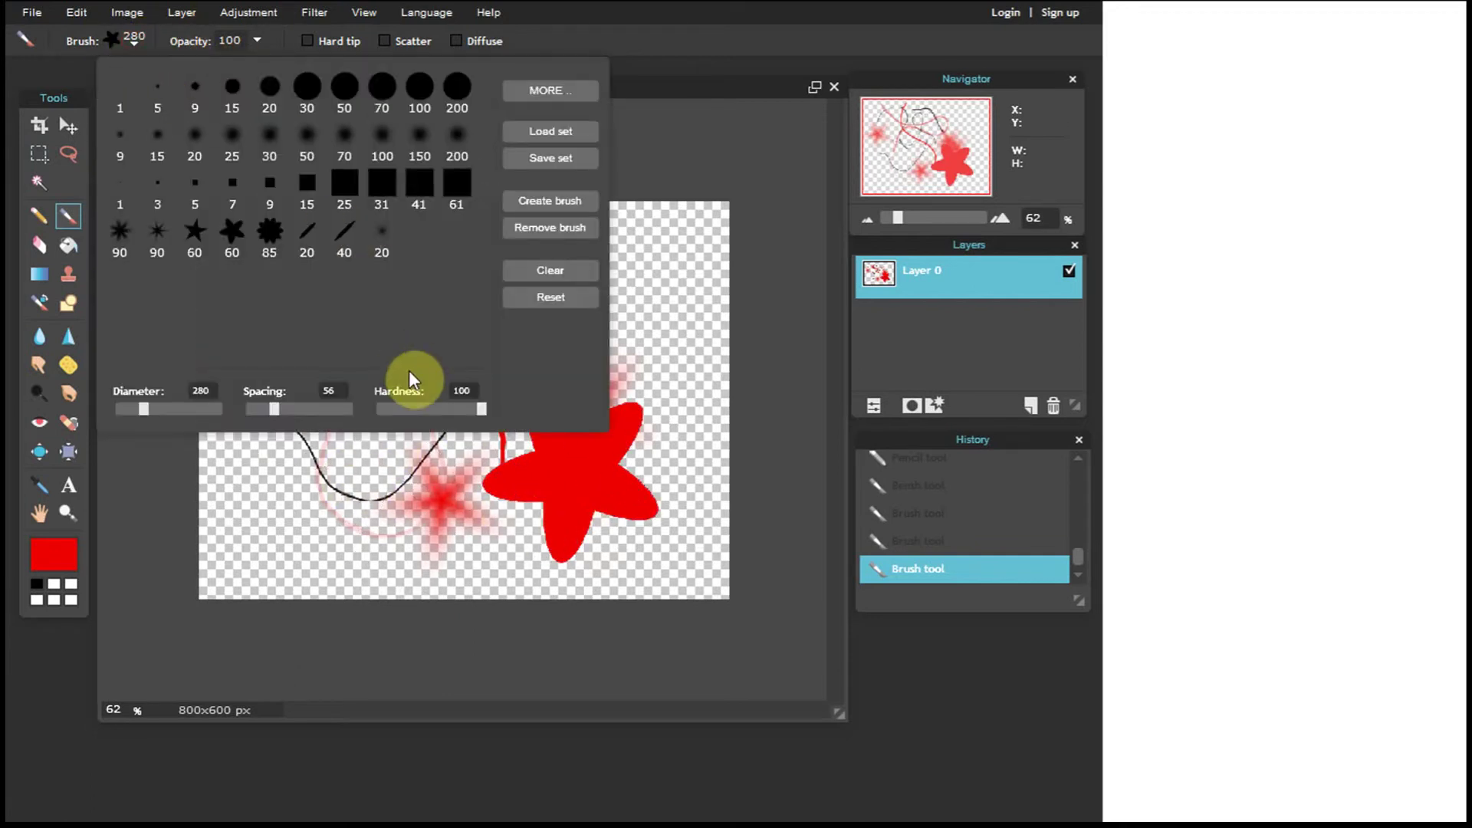
drag(482, 408, 424, 410)
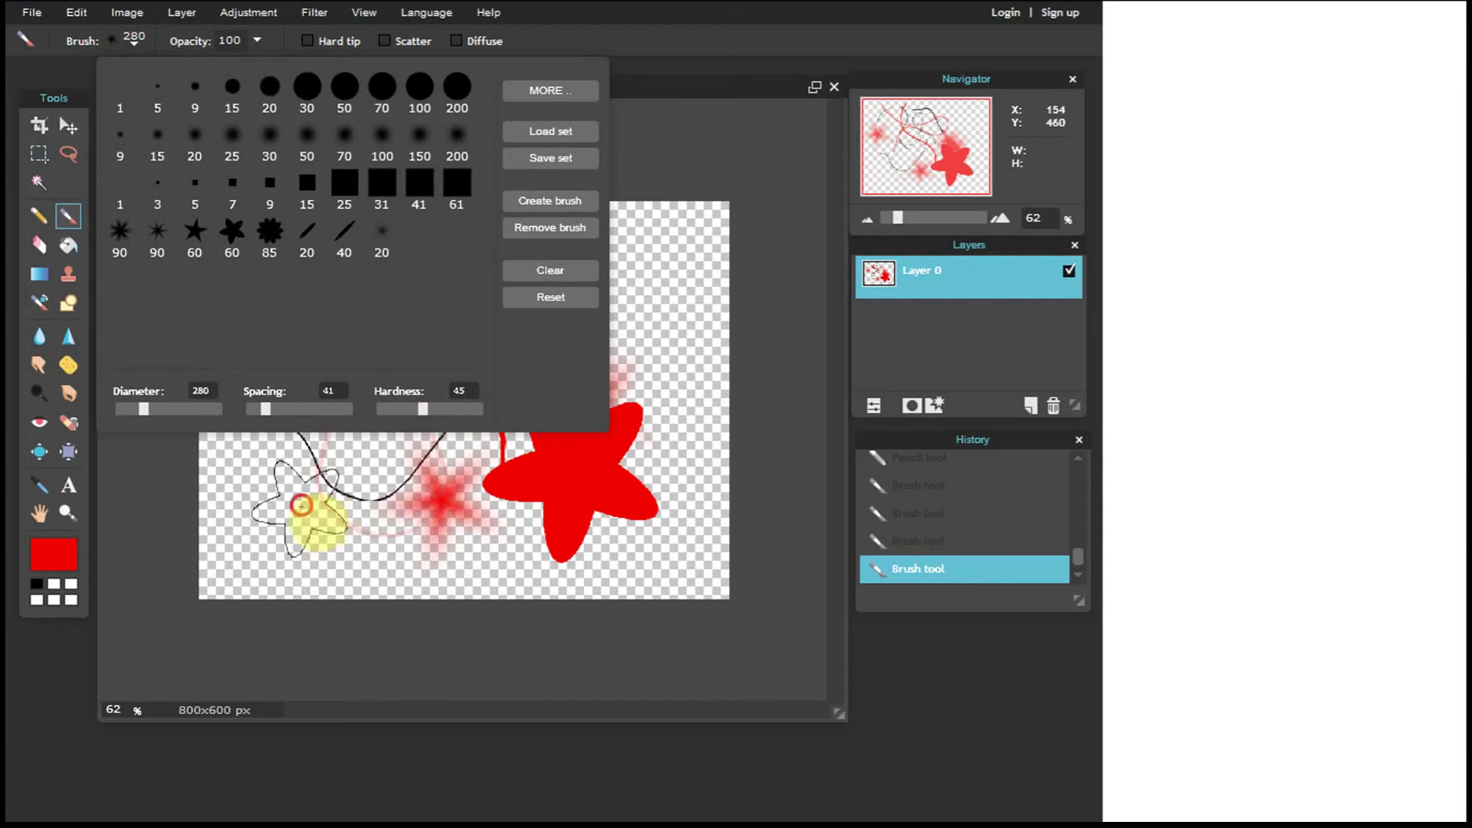
click(299, 506)
mouse_move(336, 324)
mouse_down()
mouse_move(414, 298)
mouse_move(462, 318)
mouse_move(473, 345)
mouse_move(453, 372)
mouse_move(387, 394)
mouse_move(379, 422)
mouse_move(428, 516)
mouse_up()
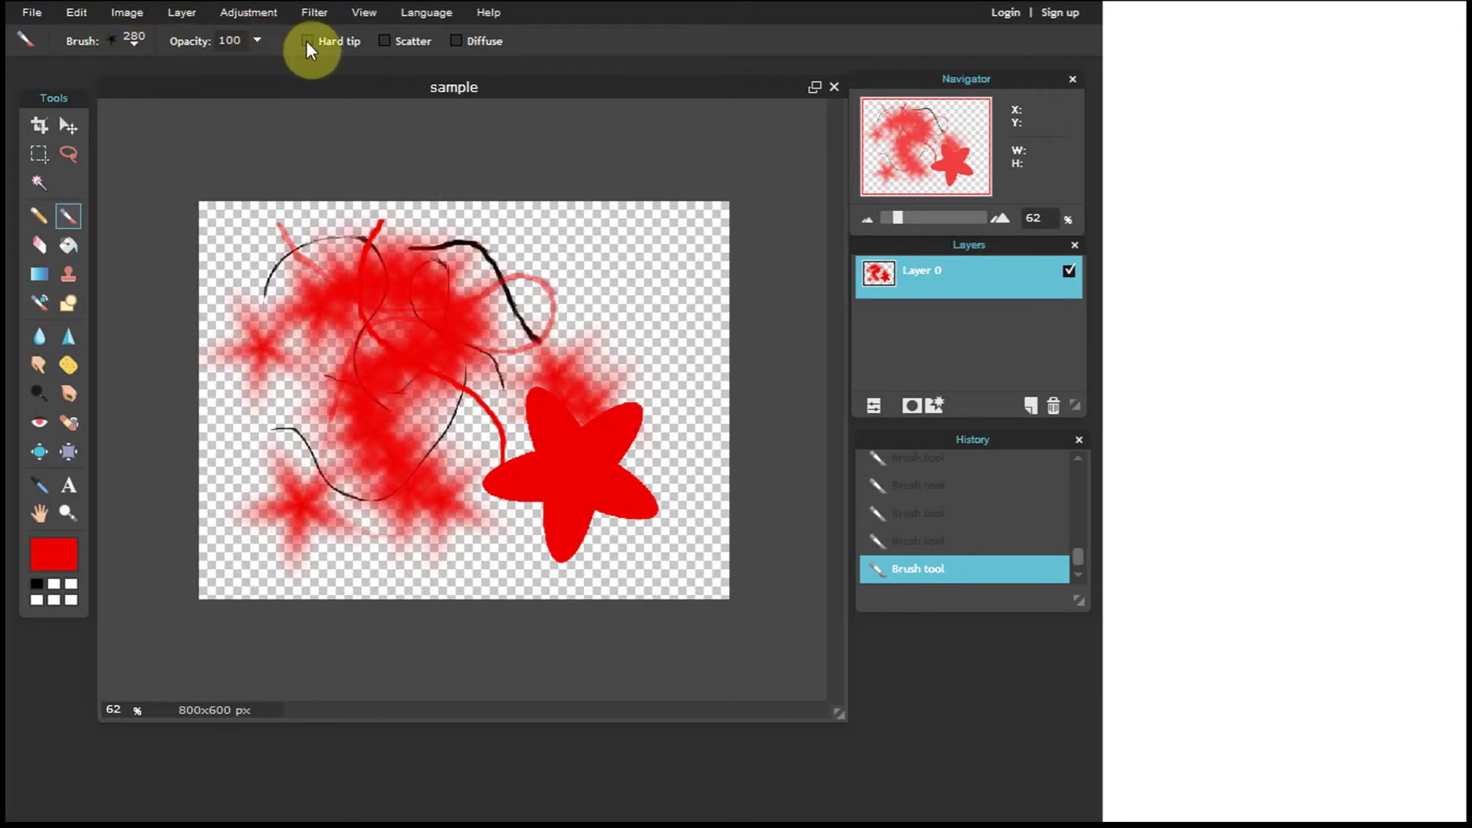
Enable Scatter for the star brush and paint scattered red stars down the canvas's right side and along its lower part
click(383, 40)
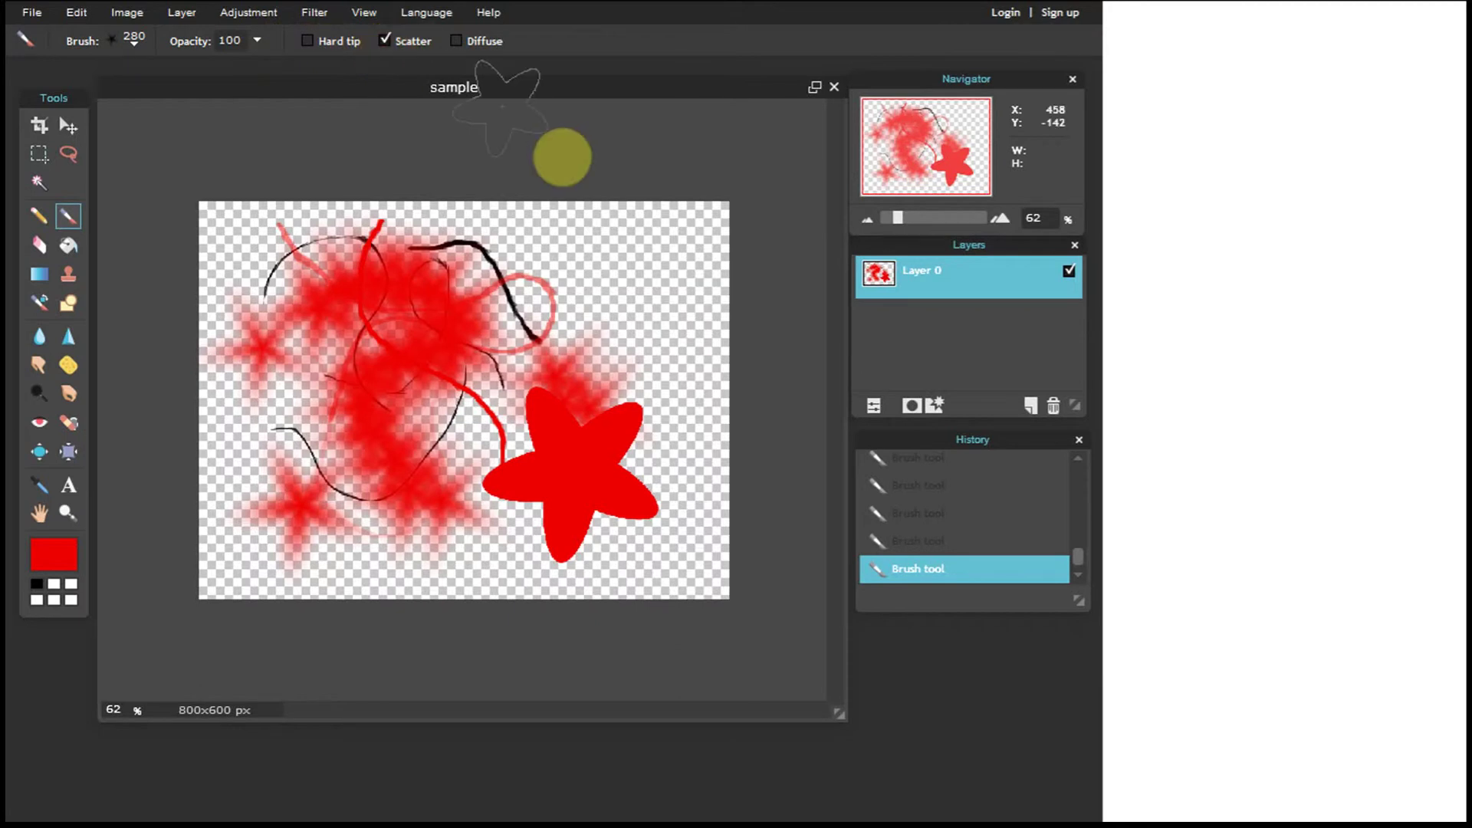
drag(564, 260, 633, 410)
mouse_move(633, 518)
mouse_down()
mouse_move(477, 547)
mouse_move(354, 527)
mouse_move(338, 476)
mouse_move(330, 506)
mouse_up()
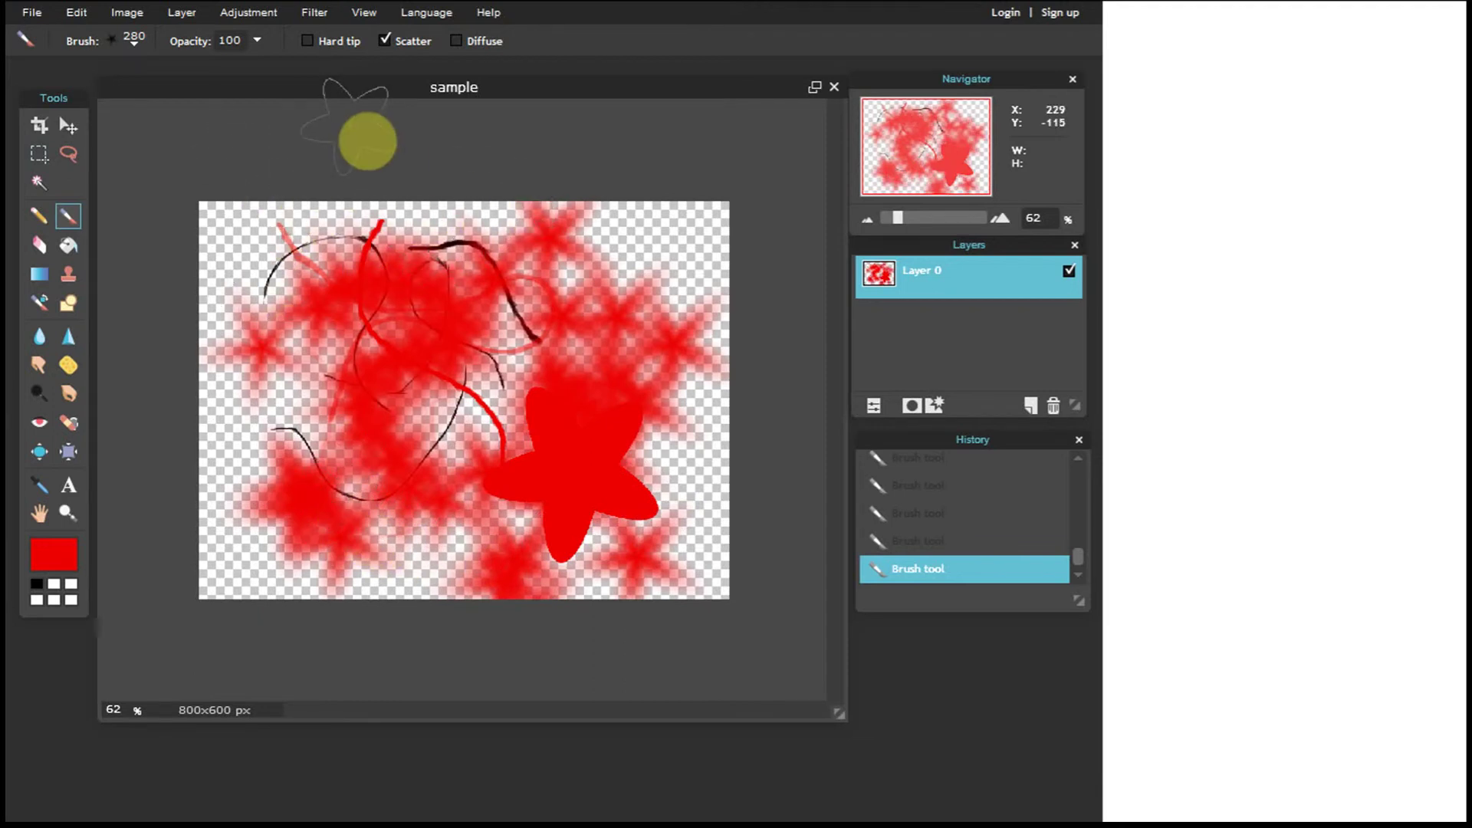
Set the Eraser's soft brush to a diameter of 430 and erase the lower-left part of the drawing
click(33, 246)
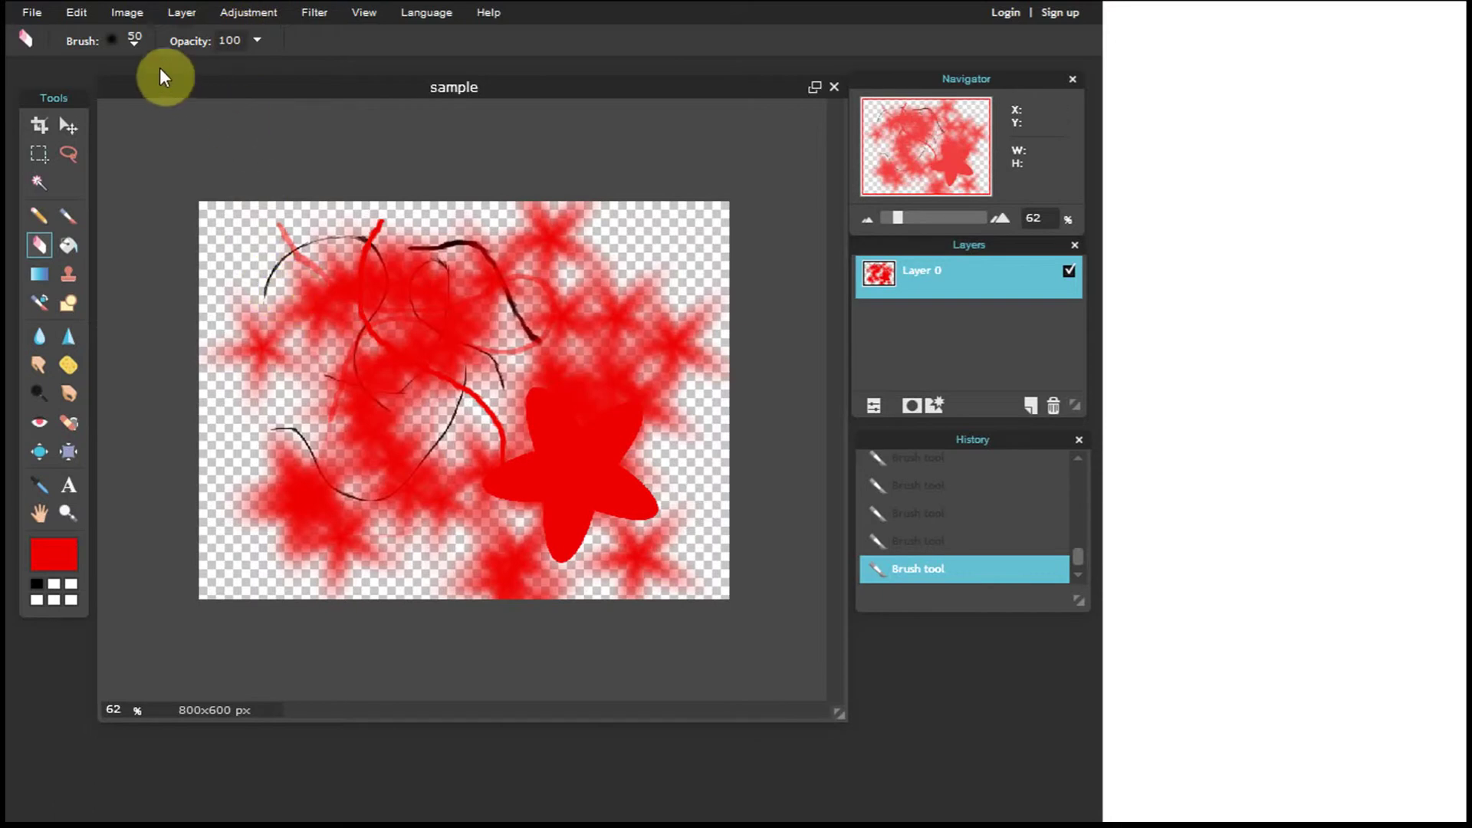
click(133, 44)
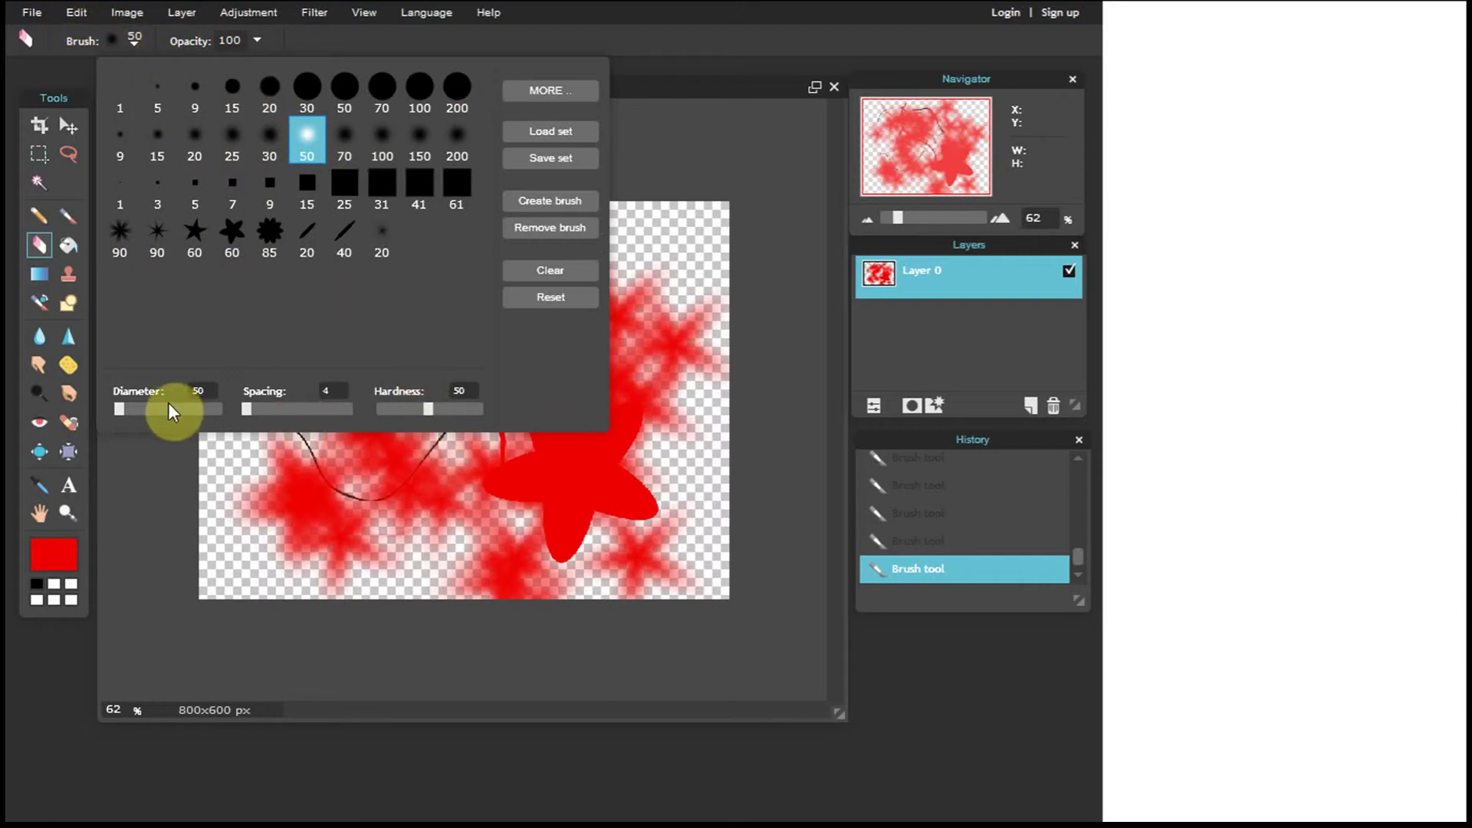
drag(128, 408, 139, 411)
mouse_move(310, 474)
mouse_down()
mouse_move(368, 486)
mouse_move(388, 427)
mouse_move(360, 360)
mouse_up()
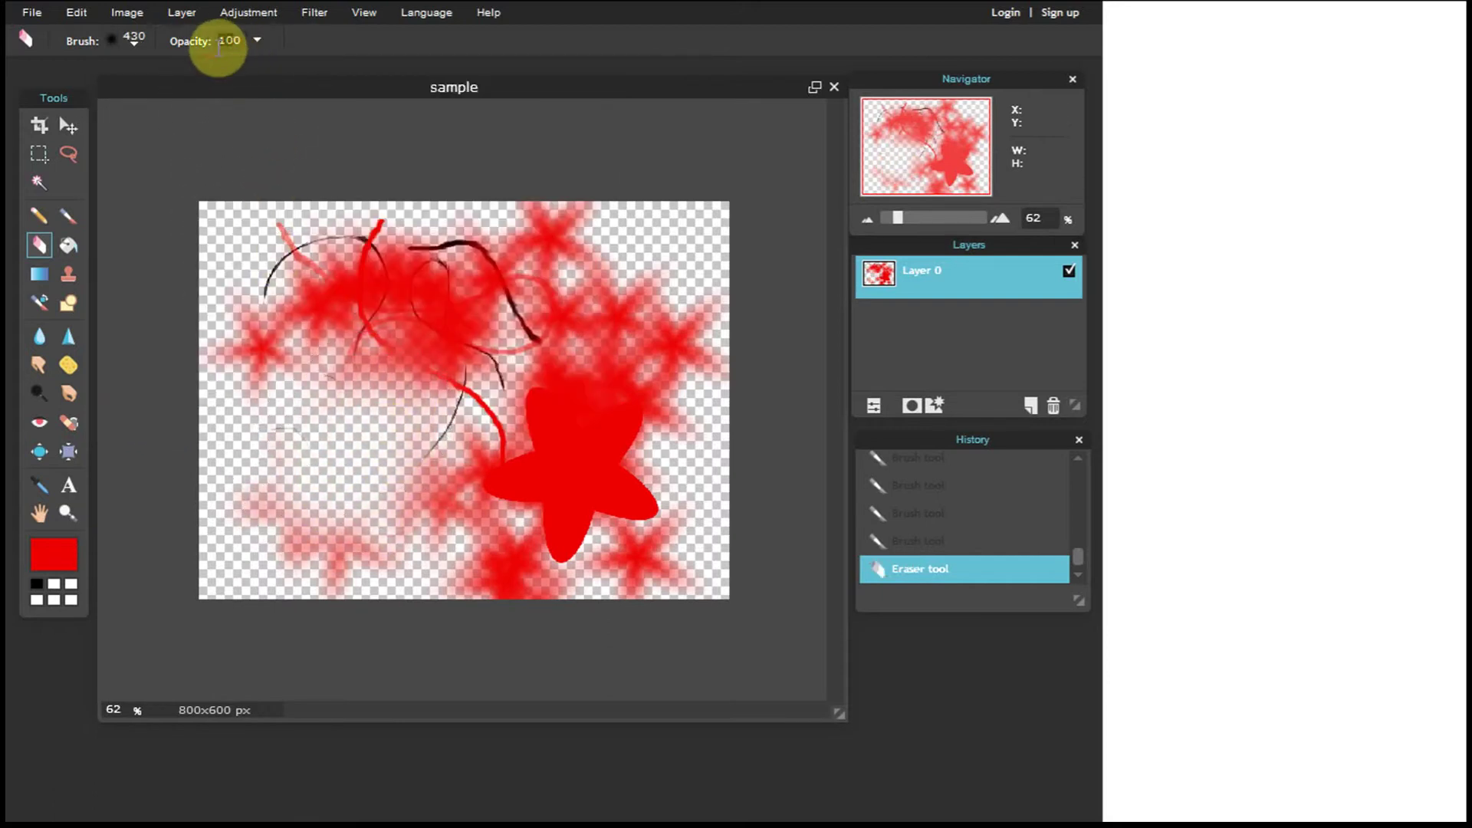
Lower the Eraser's opacity to 44 and erase the remaining stars and lines across the whole canvas
click(258, 41)
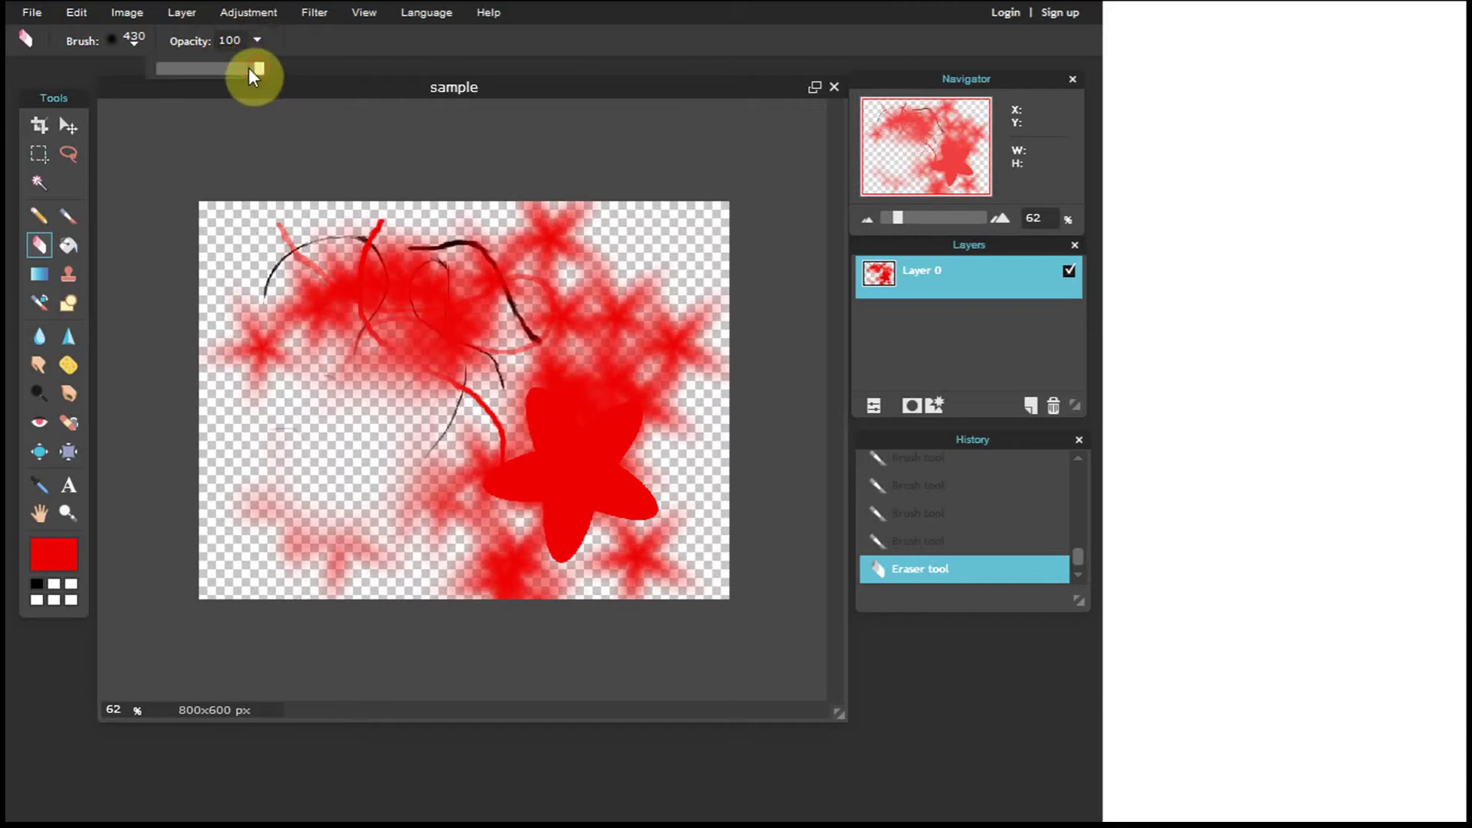
drag(204, 75, 201, 75)
mouse_move(444, 219)
mouse_down()
mouse_move(516, 286)
mouse_move(577, 402)
mouse_up()
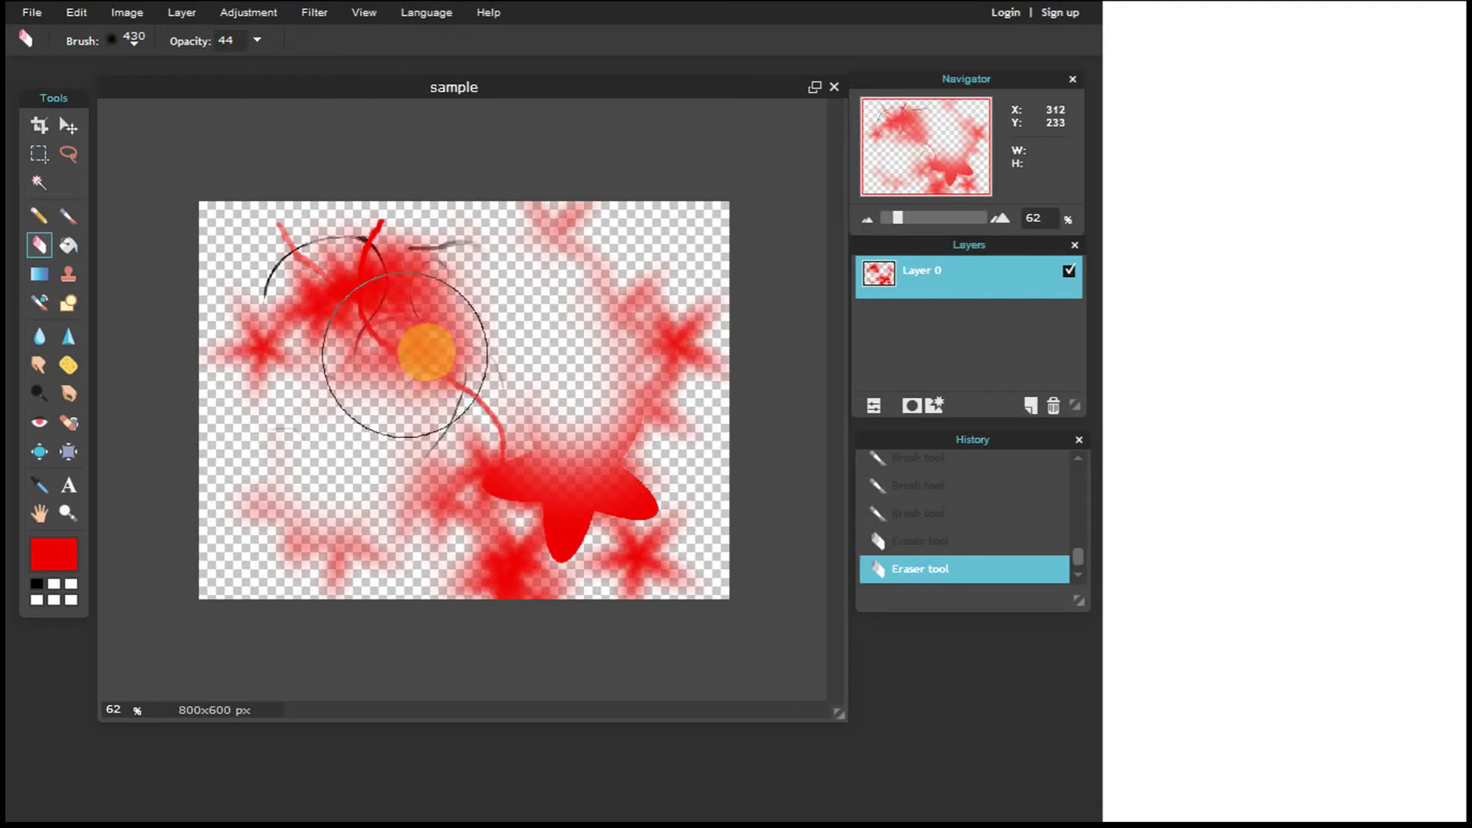
click(403, 314)
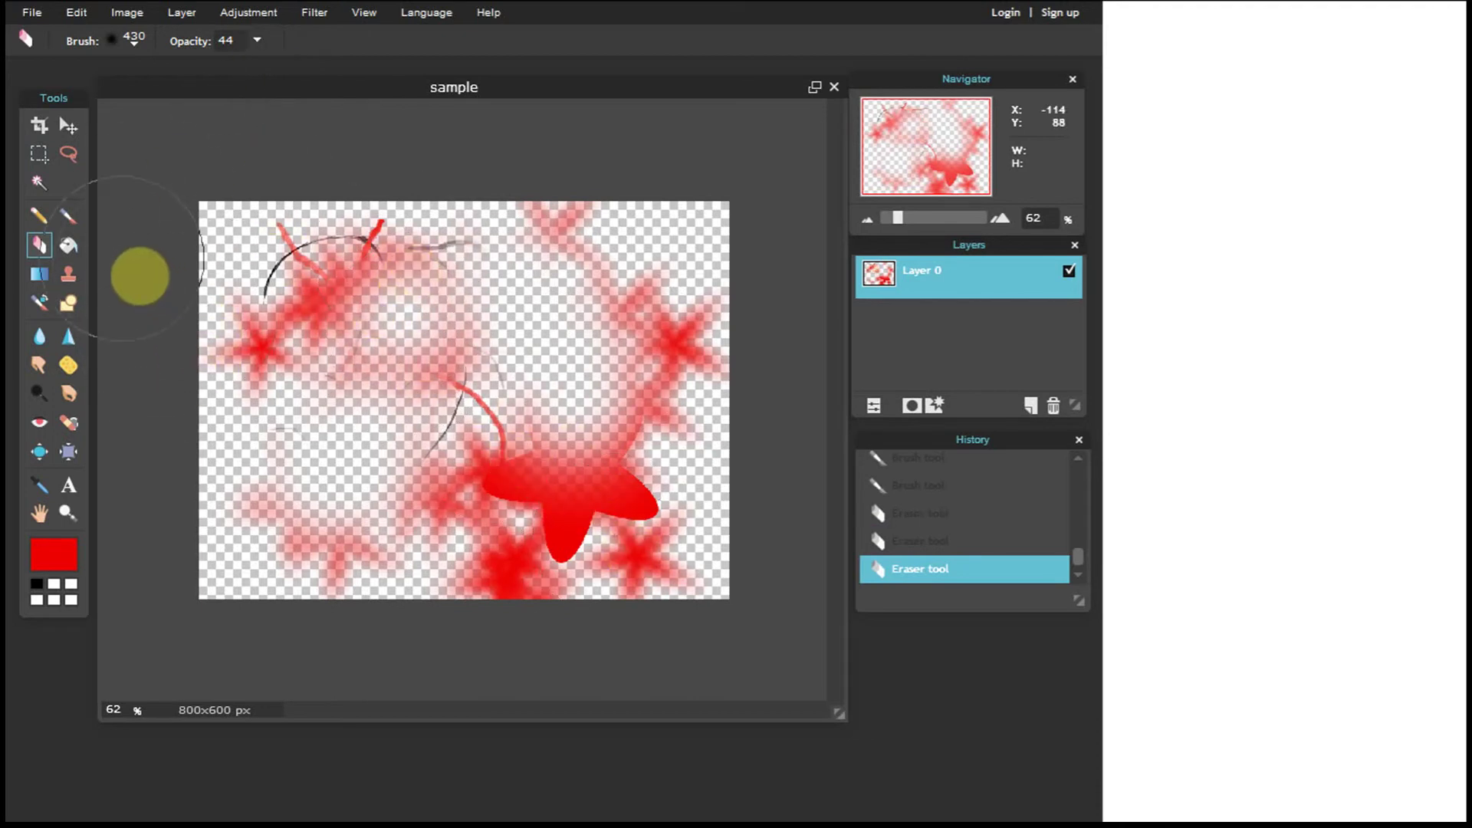
mouse_move(475, 226)
mouse_down()
mouse_move(437, 265)
mouse_move(297, 289)
mouse_move(316, 550)
mouse_move(710, 467)
mouse_move(516, 486)
mouse_move(641, 296)
mouse_move(542, 223)
mouse_move(269, 371)
mouse_move(585, 304)
mouse_move(536, 493)
mouse_move(345, 399)
mouse_up()
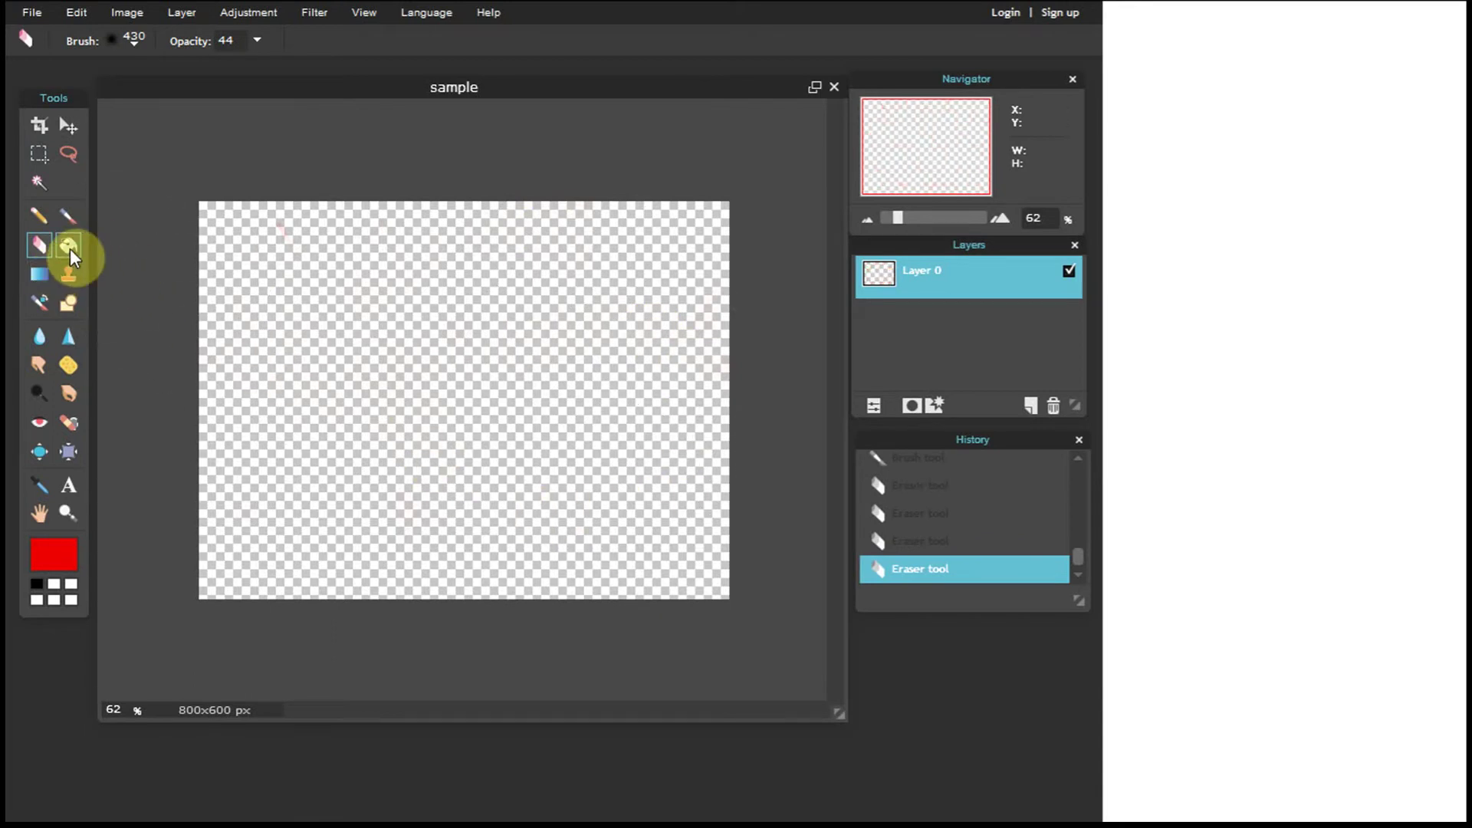
Set up the Drawing tool for unfilled rectangles and change the main colour to blue 2200ff
click(74, 302)
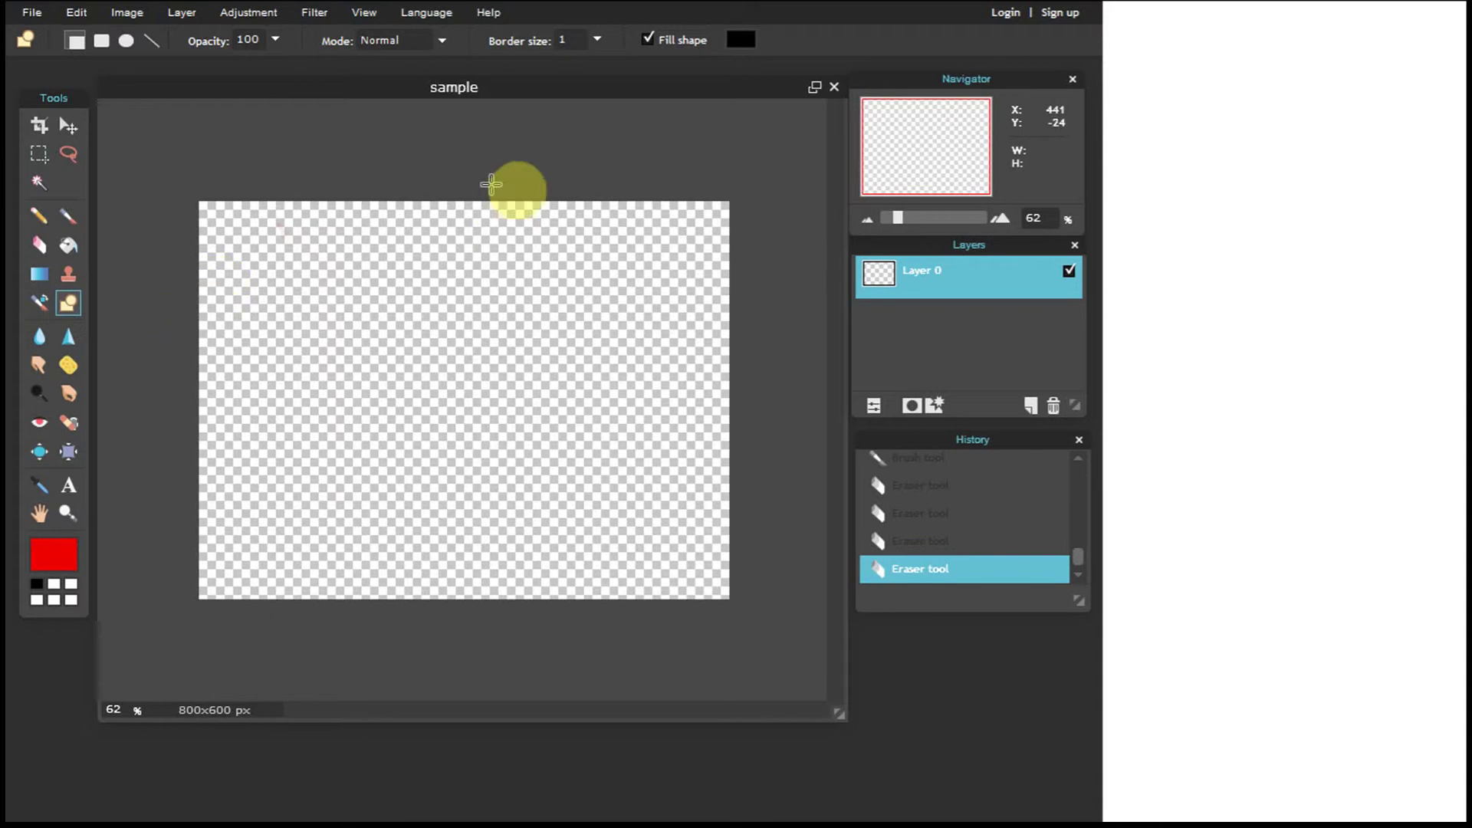
click(646, 39)
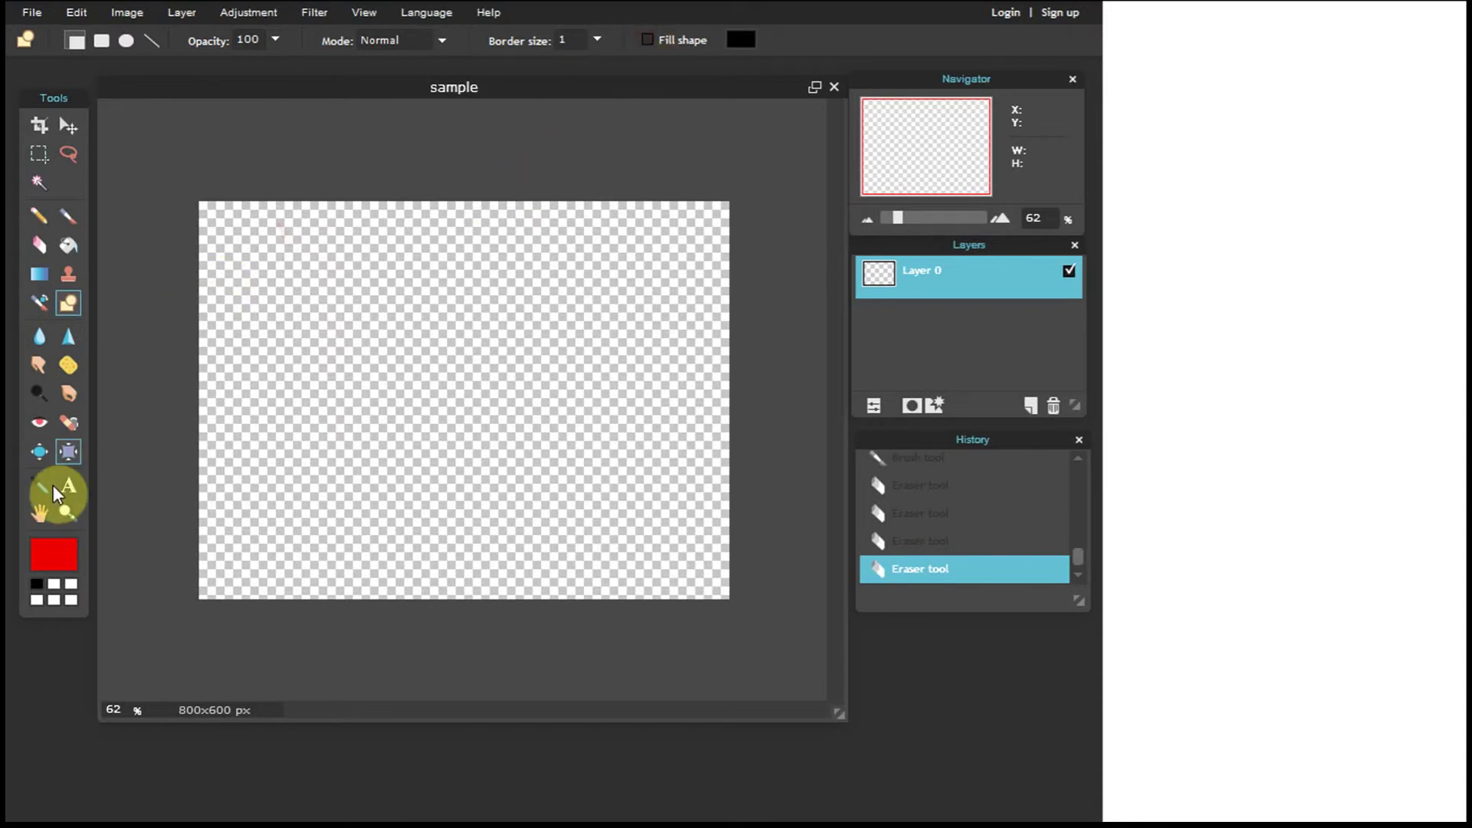
click(55, 555)
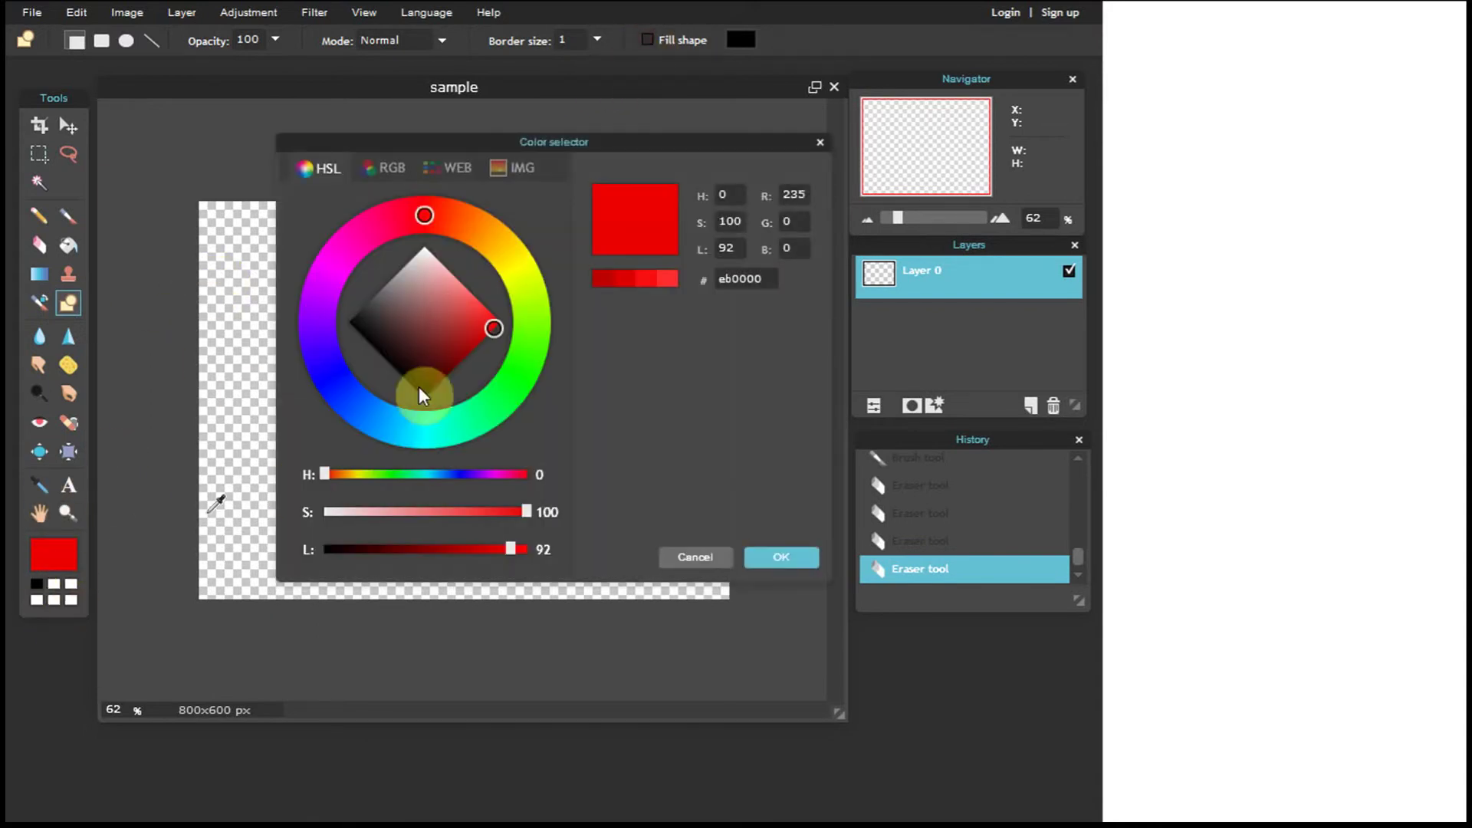
drag(481, 328, 375, 346)
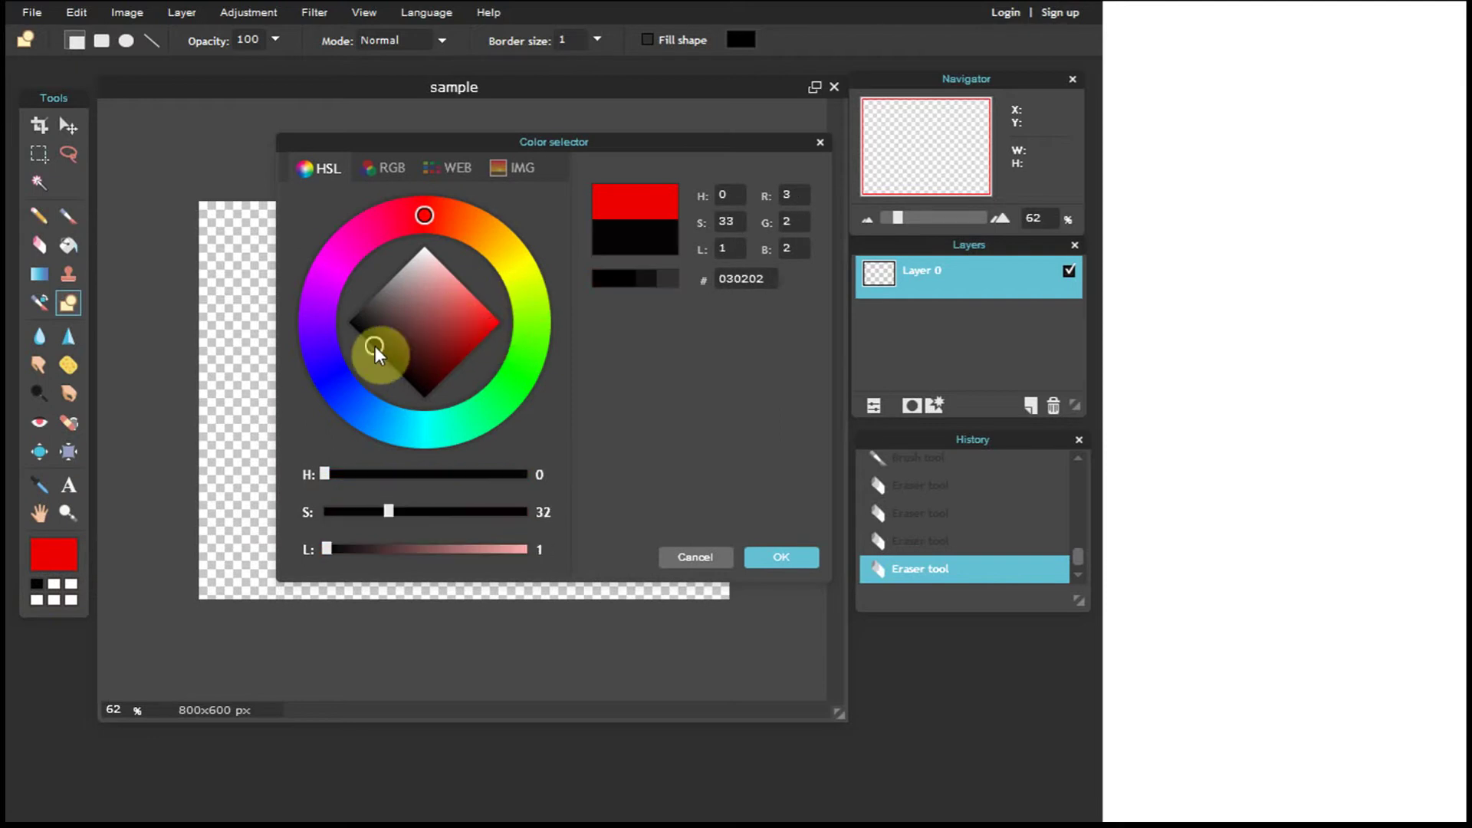
click(322, 363)
click(445, 330)
click(498, 317)
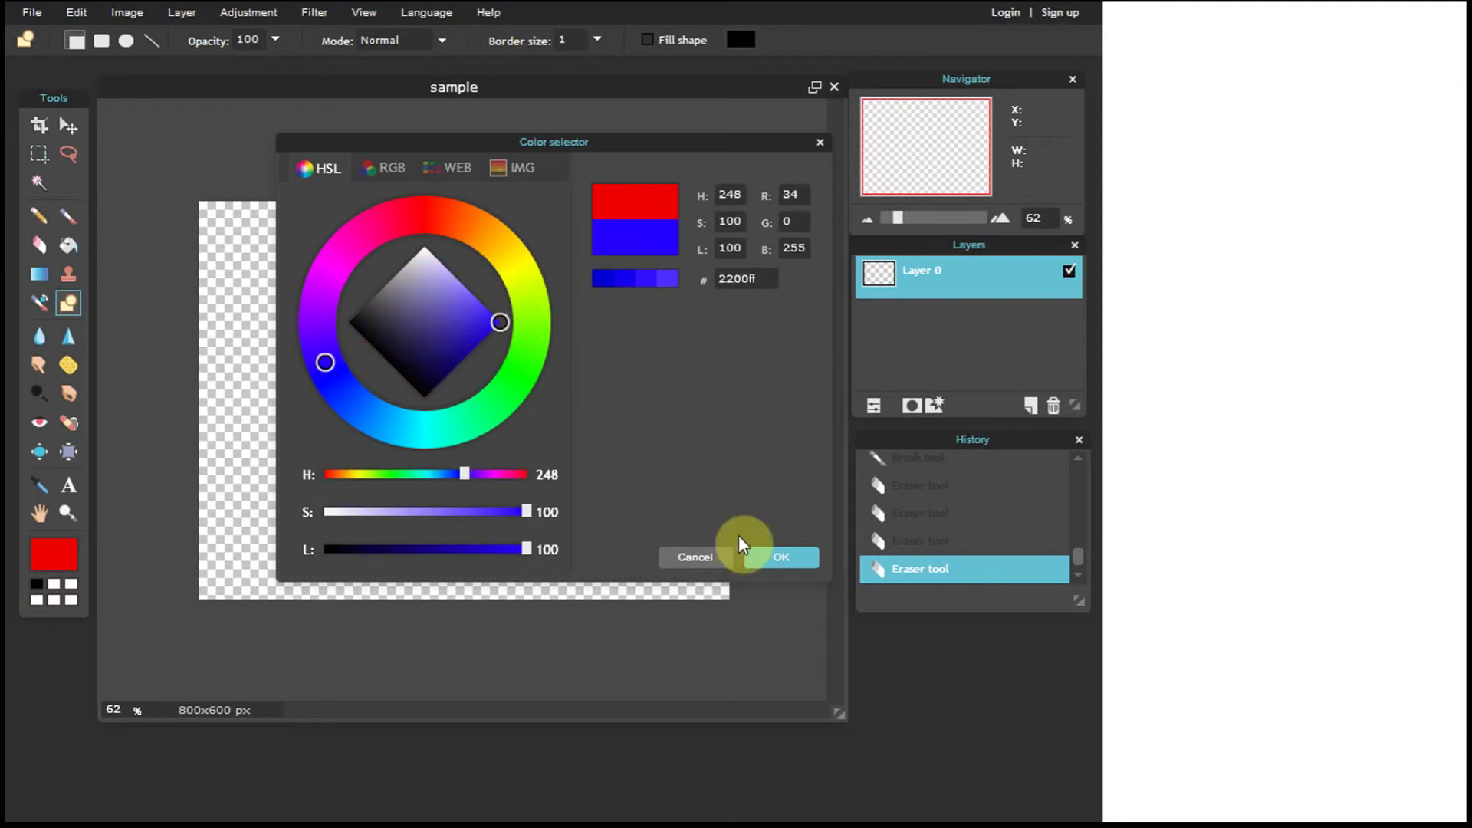
click(779, 558)
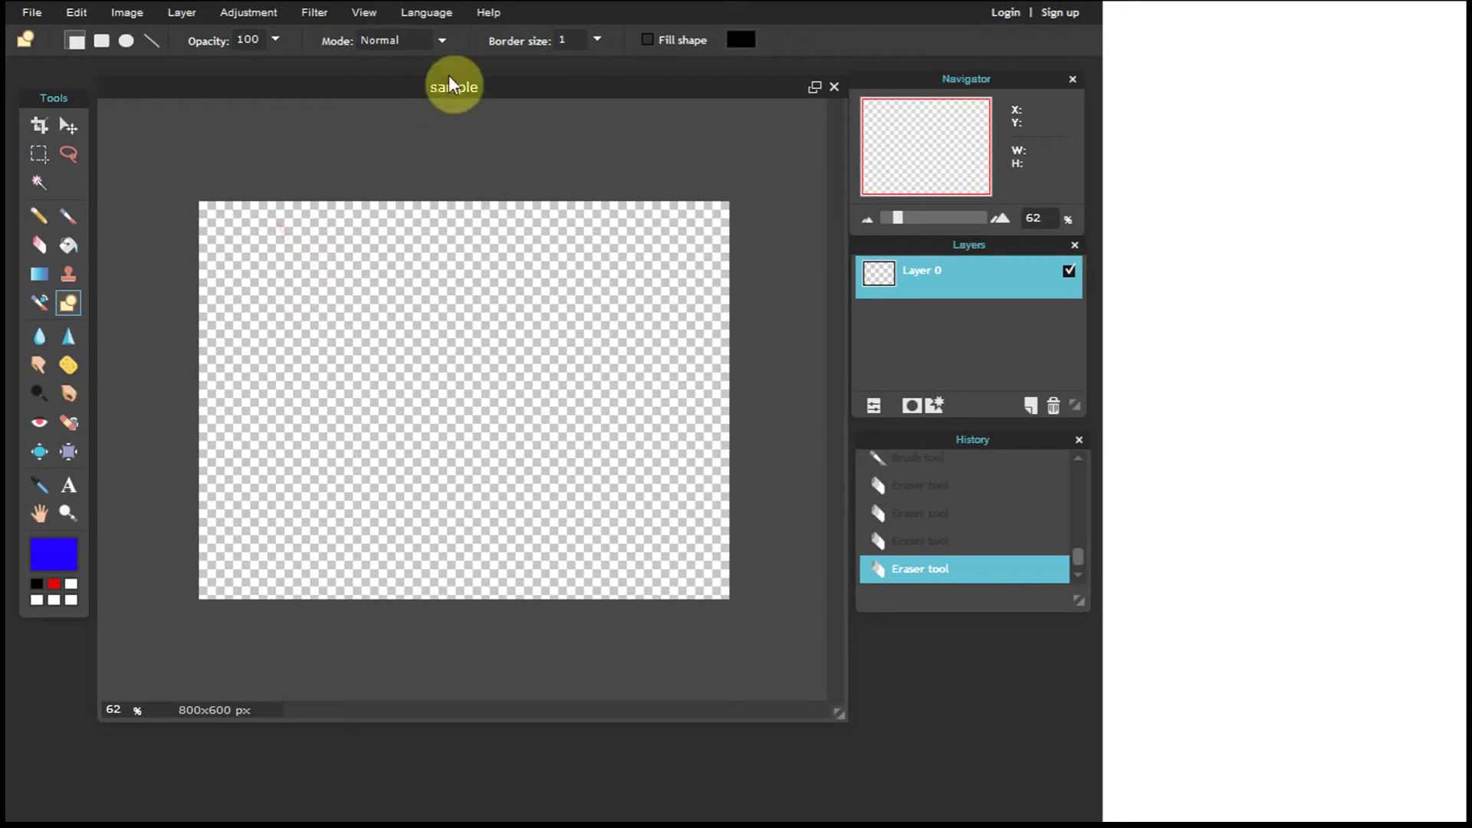
Draw a blue rectangle with border size 2 in the canvas's upper left and fill it with blue using the Paint bucket
click(562, 43)
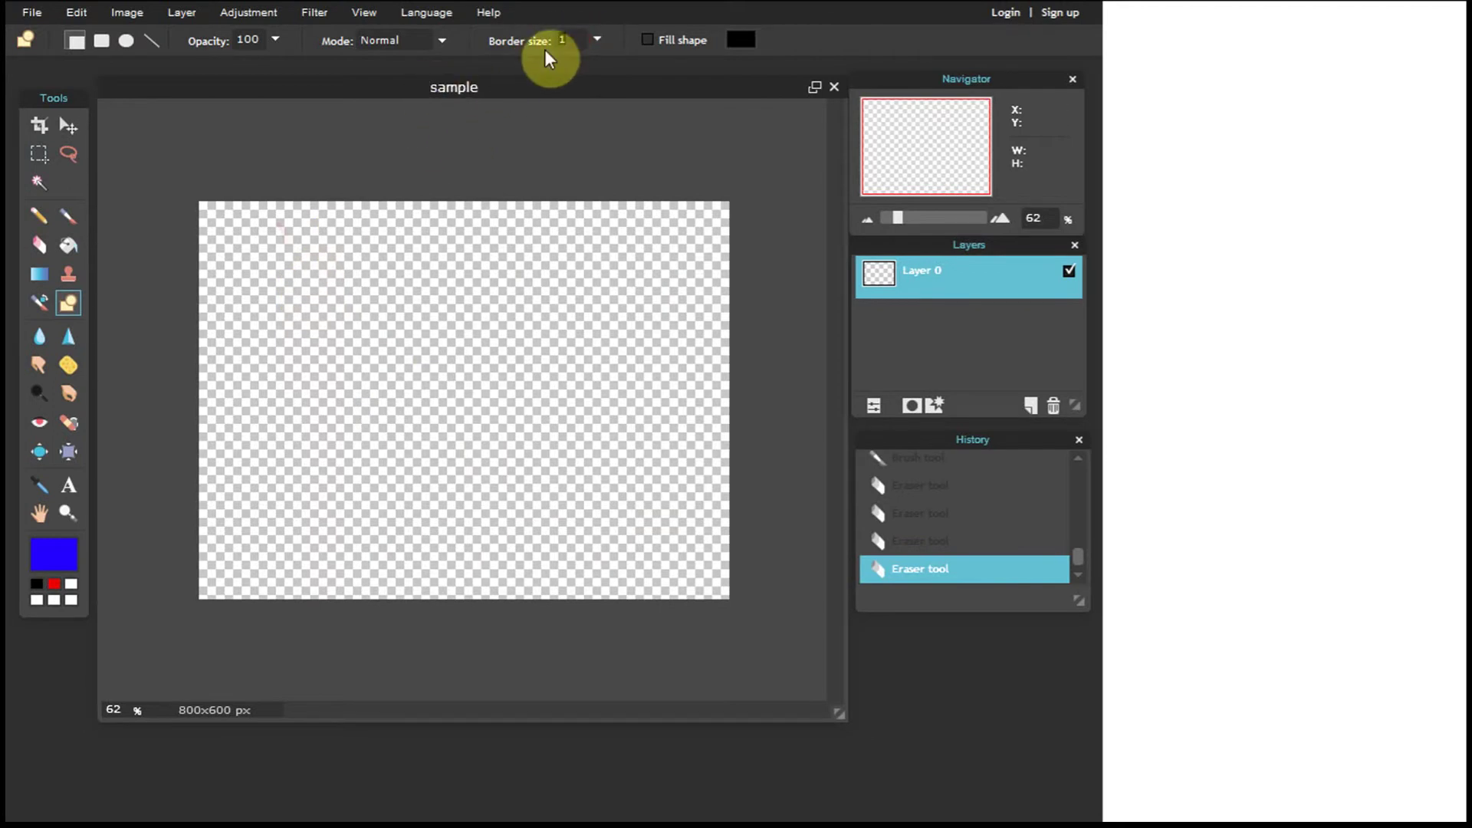
key(BackSpace)
text(2)
drag(334, 299, 552, 448)
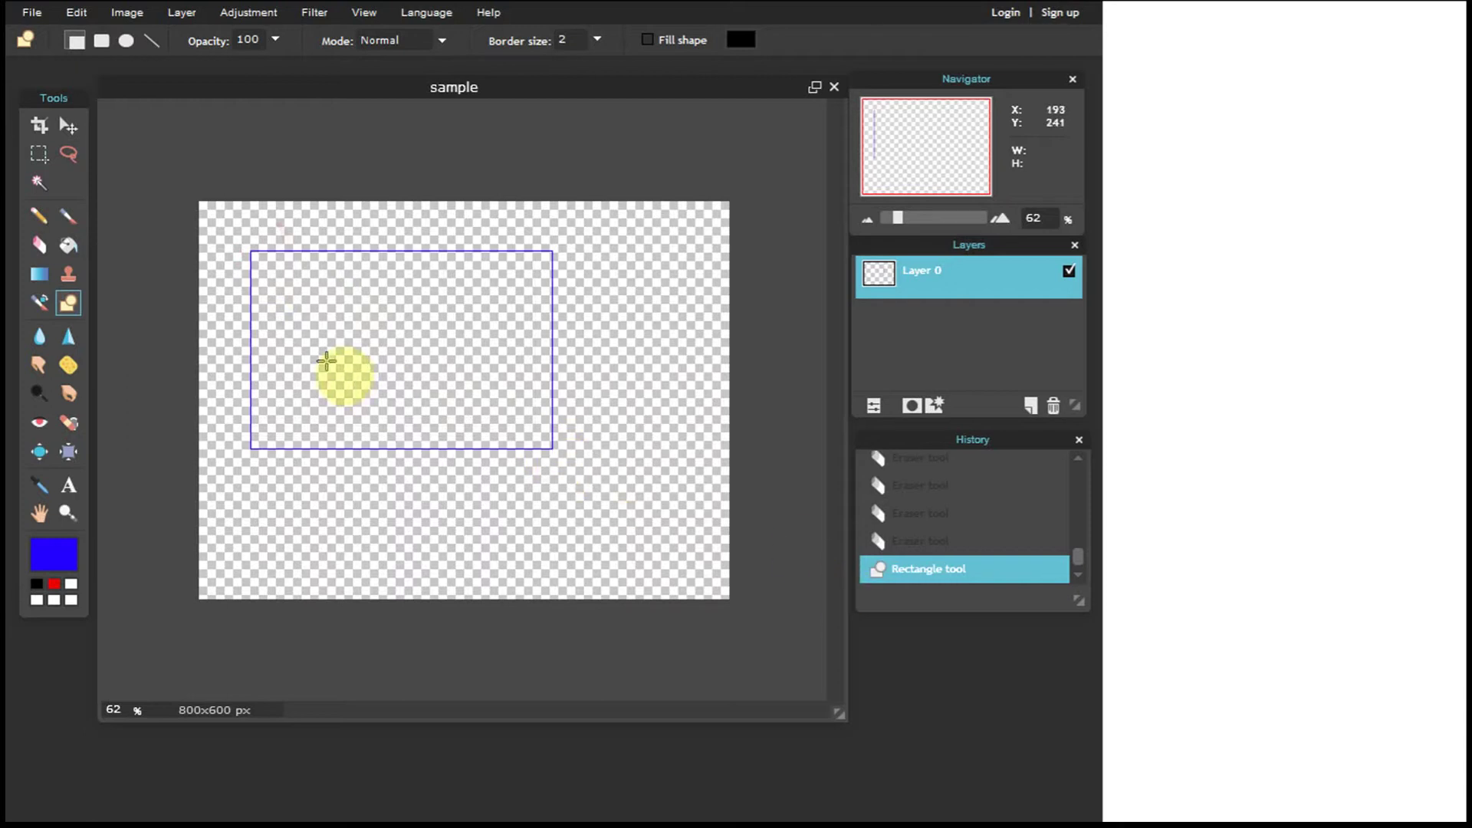
click(66, 247)
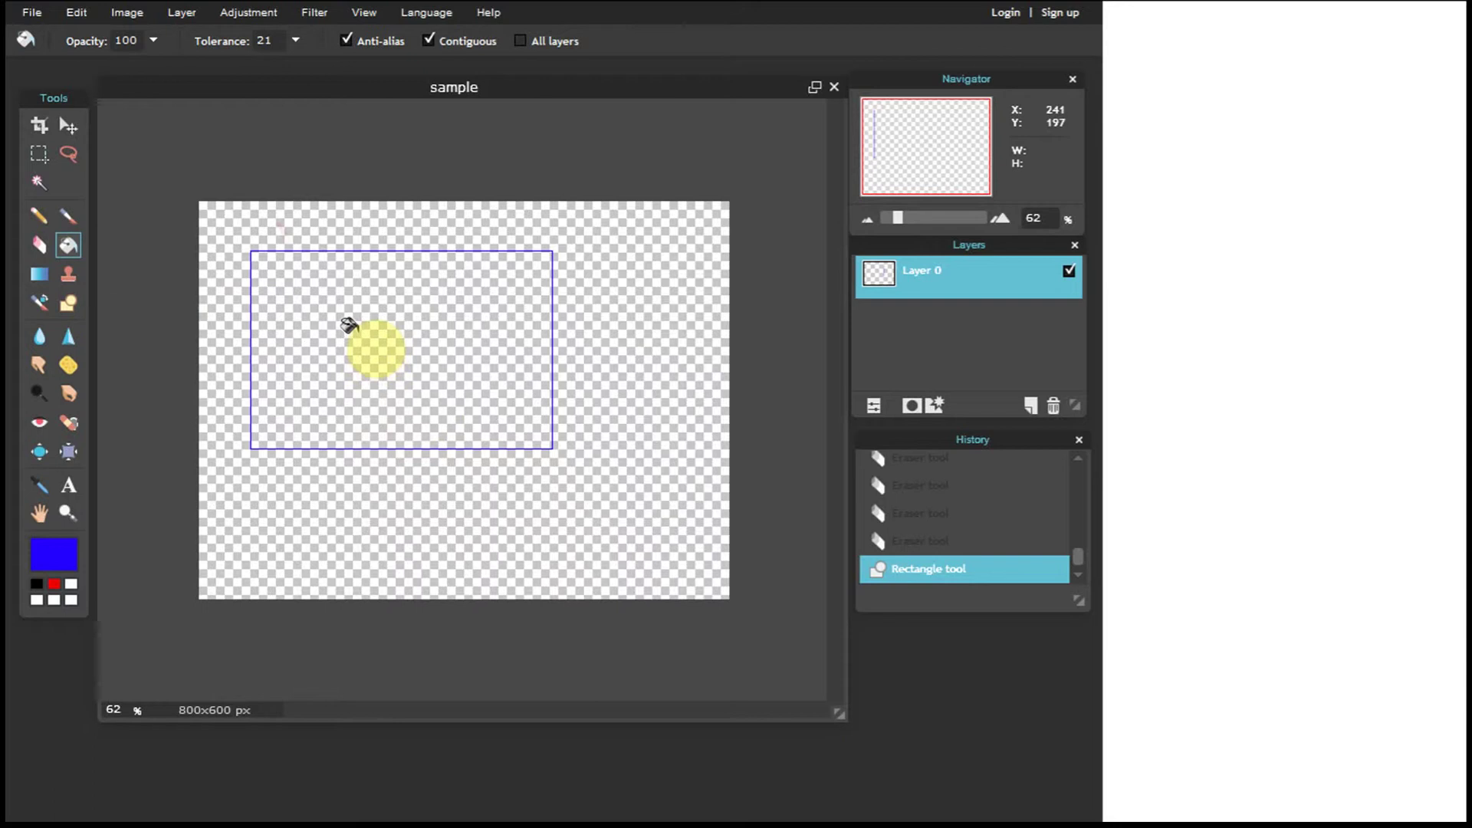
click(316, 310)
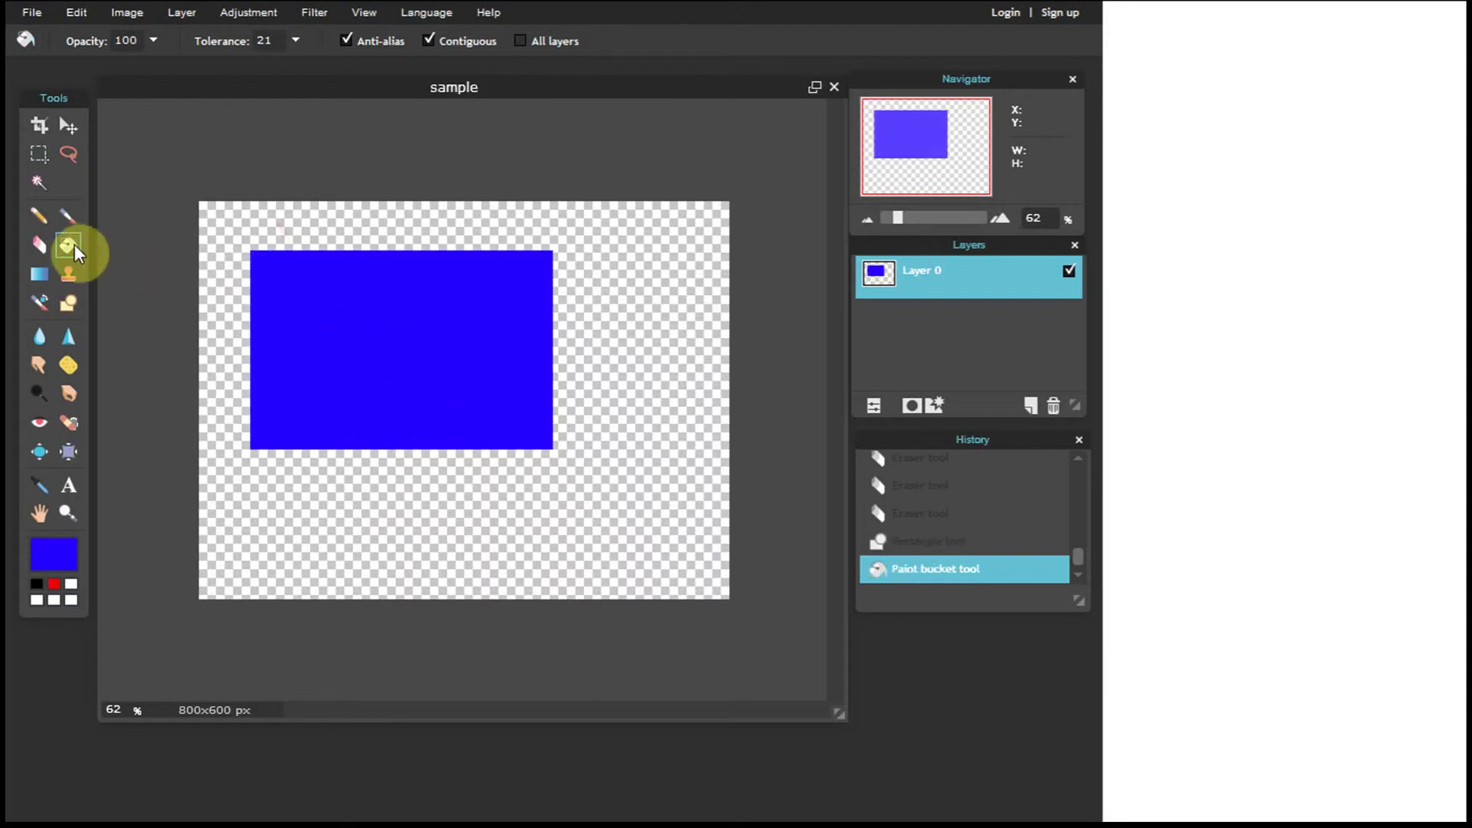
Draw a black-filled ellipse with a red border of size 9 overlapping the blue rectangle's lower-right corner
click(69, 305)
click(127, 41)
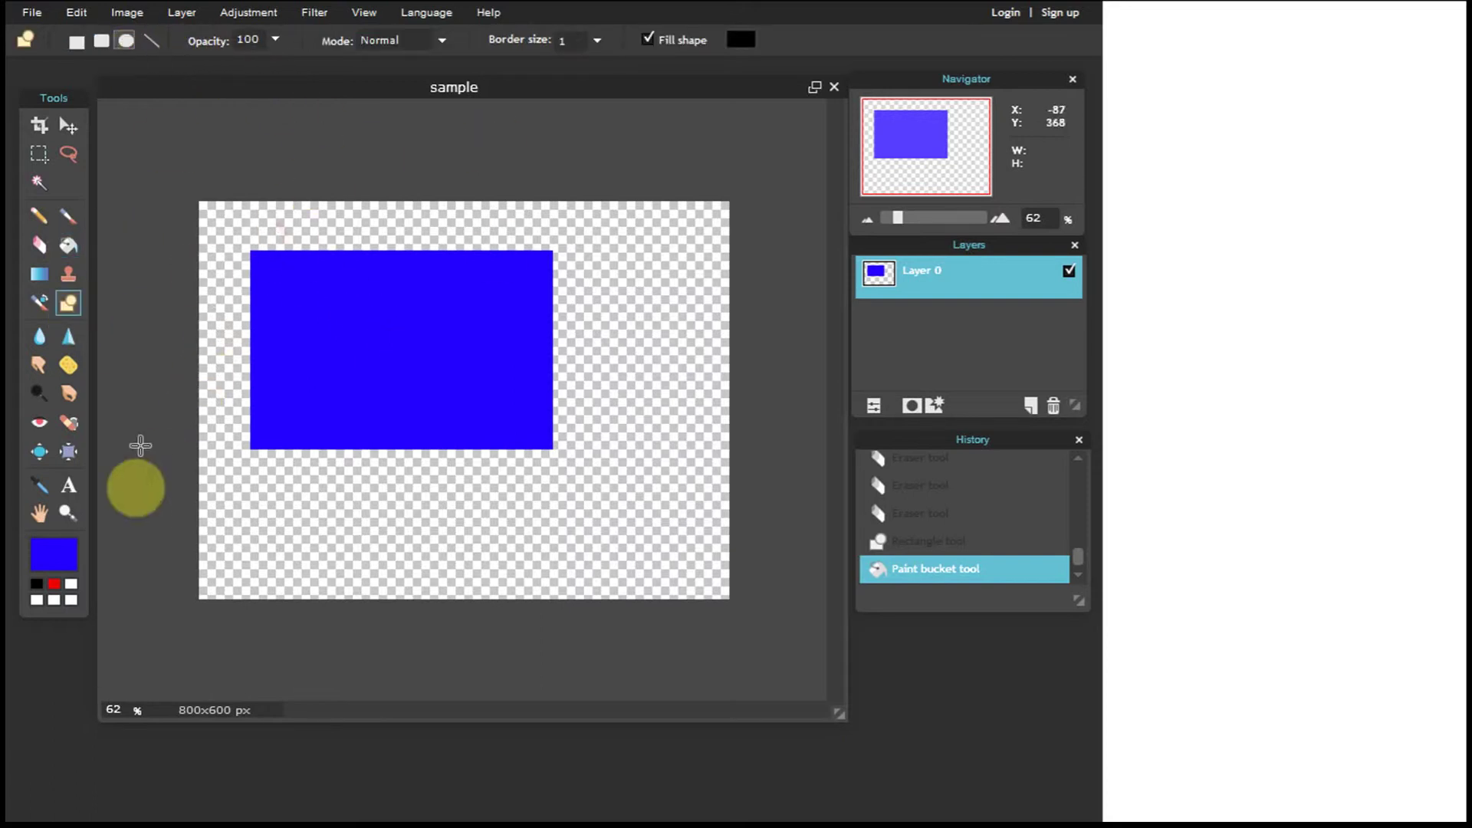
click(54, 584)
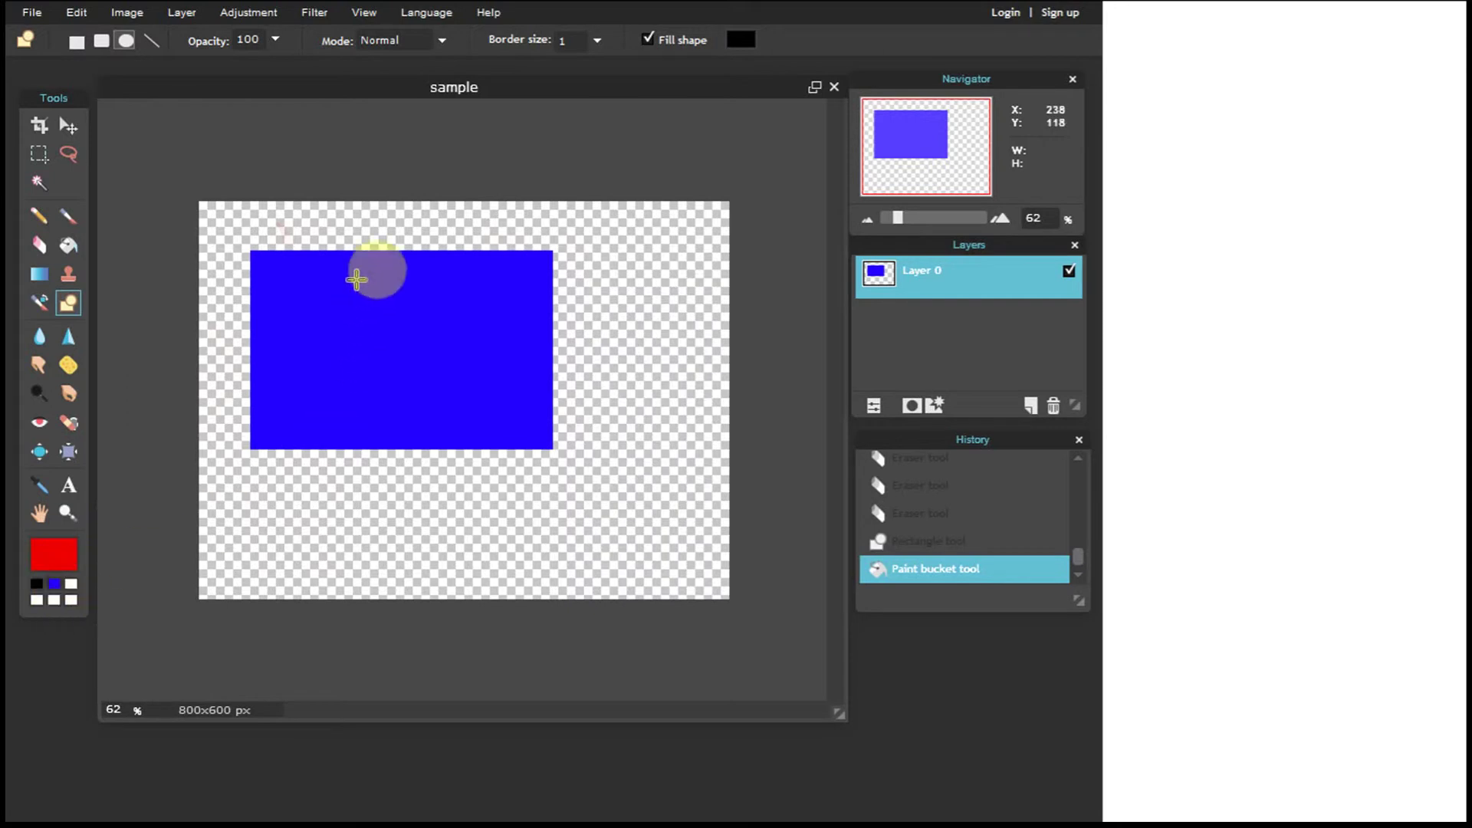
click(596, 42)
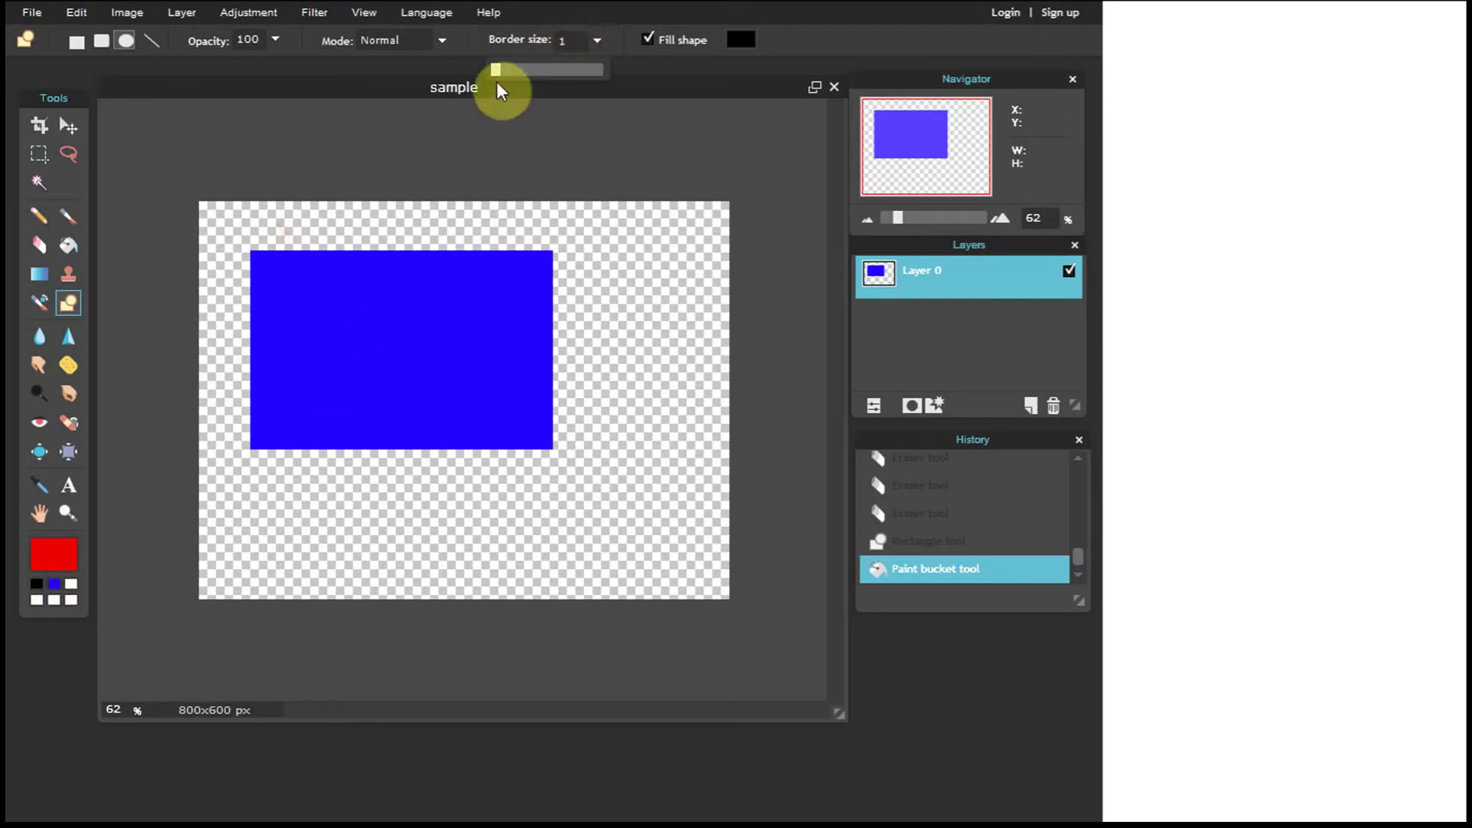
drag(537, 70, 542, 68)
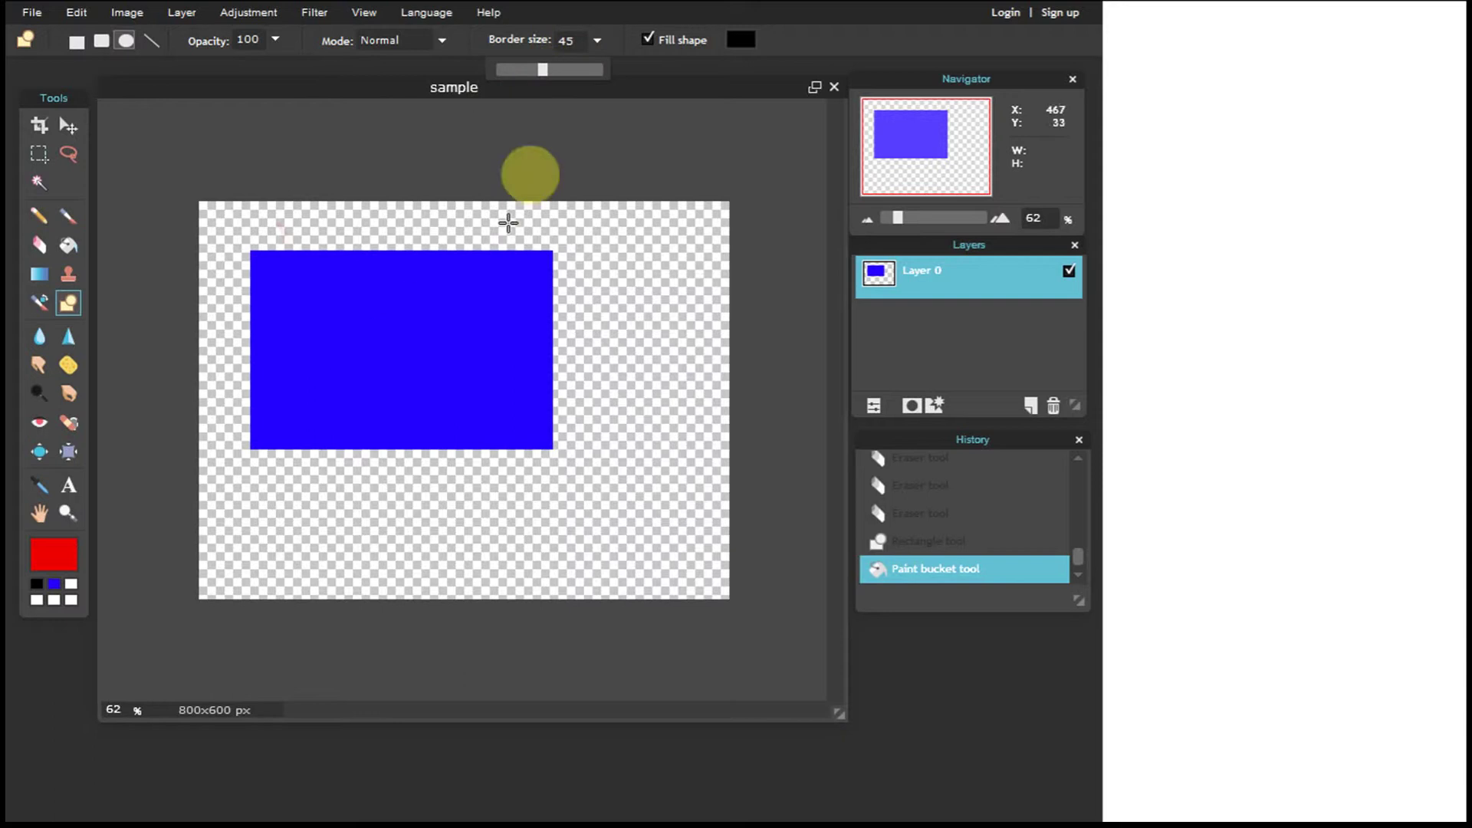
drag(513, 72, 501, 75)
mouse_move(359, 337)
mouse_down()
mouse_move(394, 352)
mouse_move(606, 561)
mouse_up()
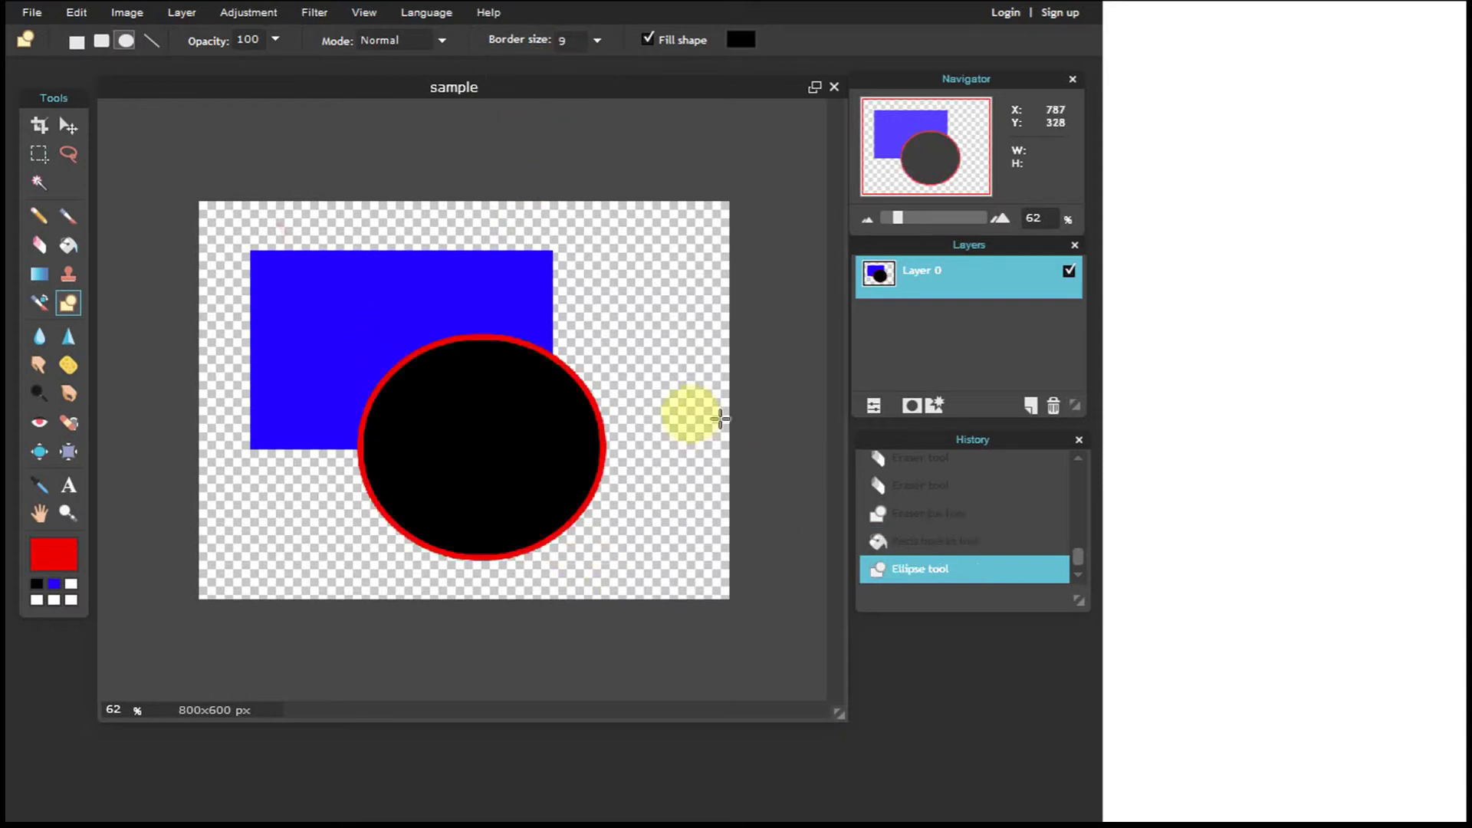
Fill the inside of the ellipse with blue using the Paint bucket
click(73, 247)
click(60, 587)
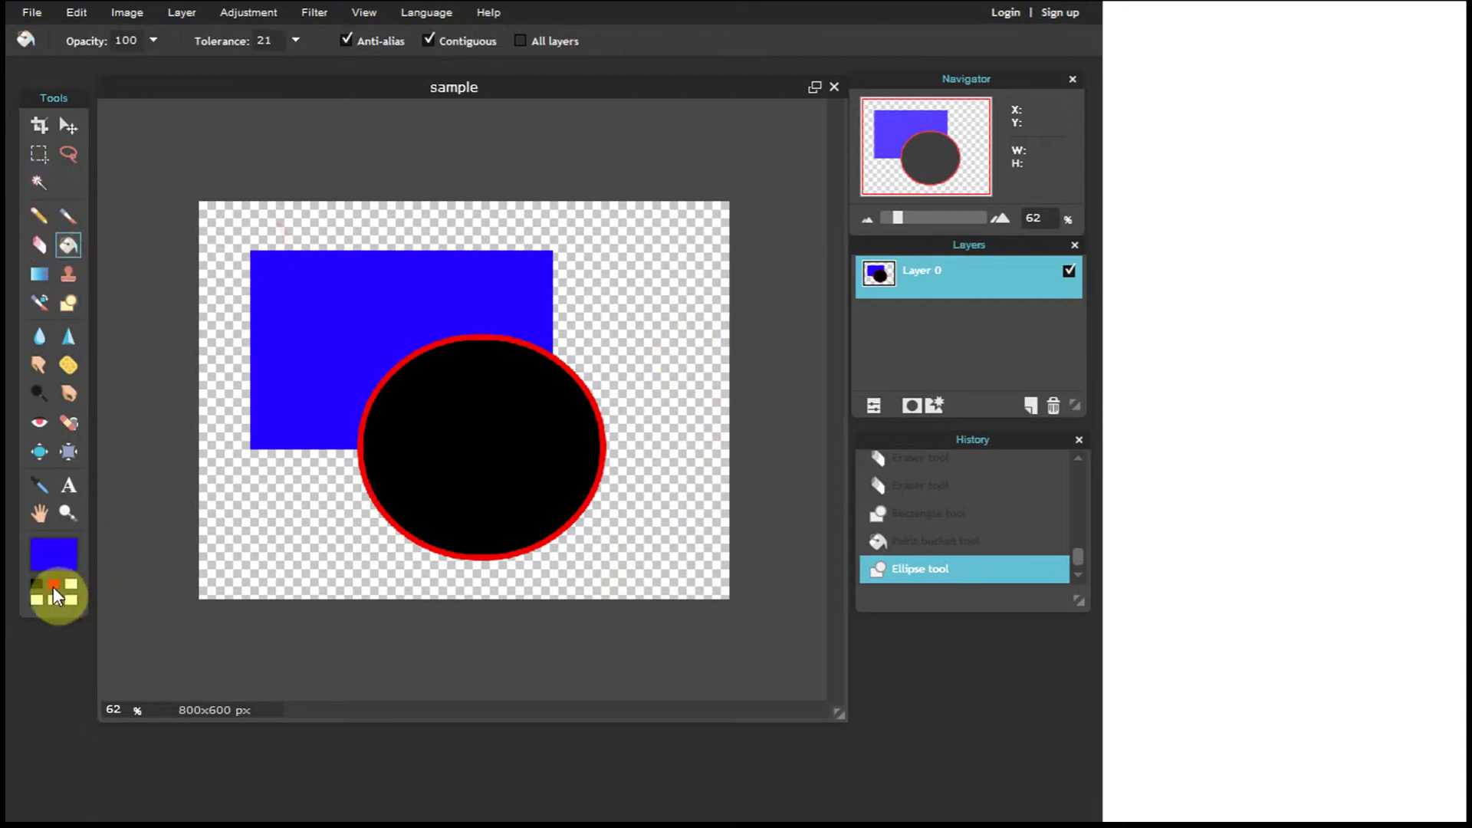
click(412, 391)
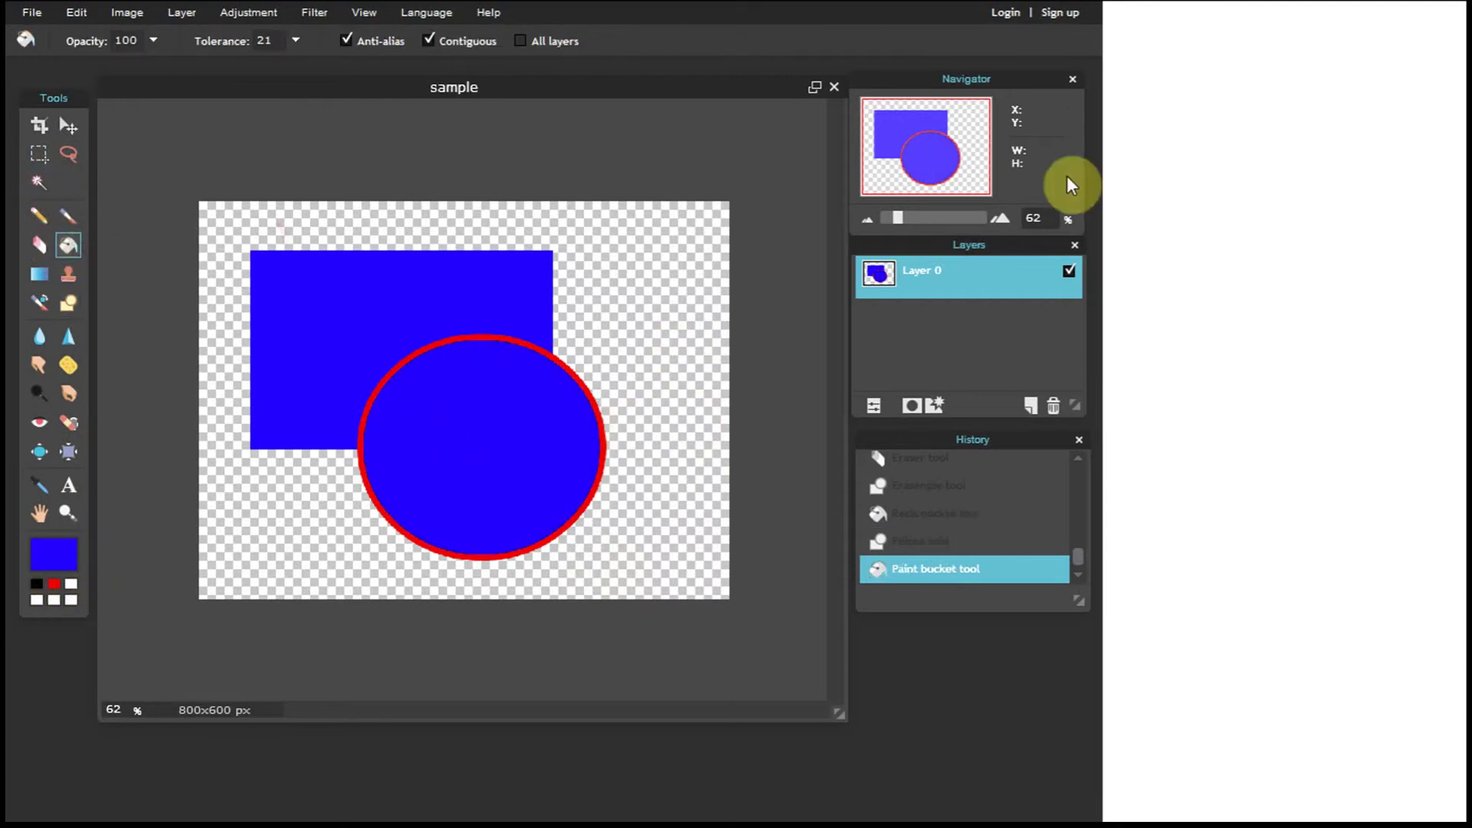
Marquee-select a rectangular area of about 433 by 267 px across the blue rectangle and the ellipse
click(70, 123)
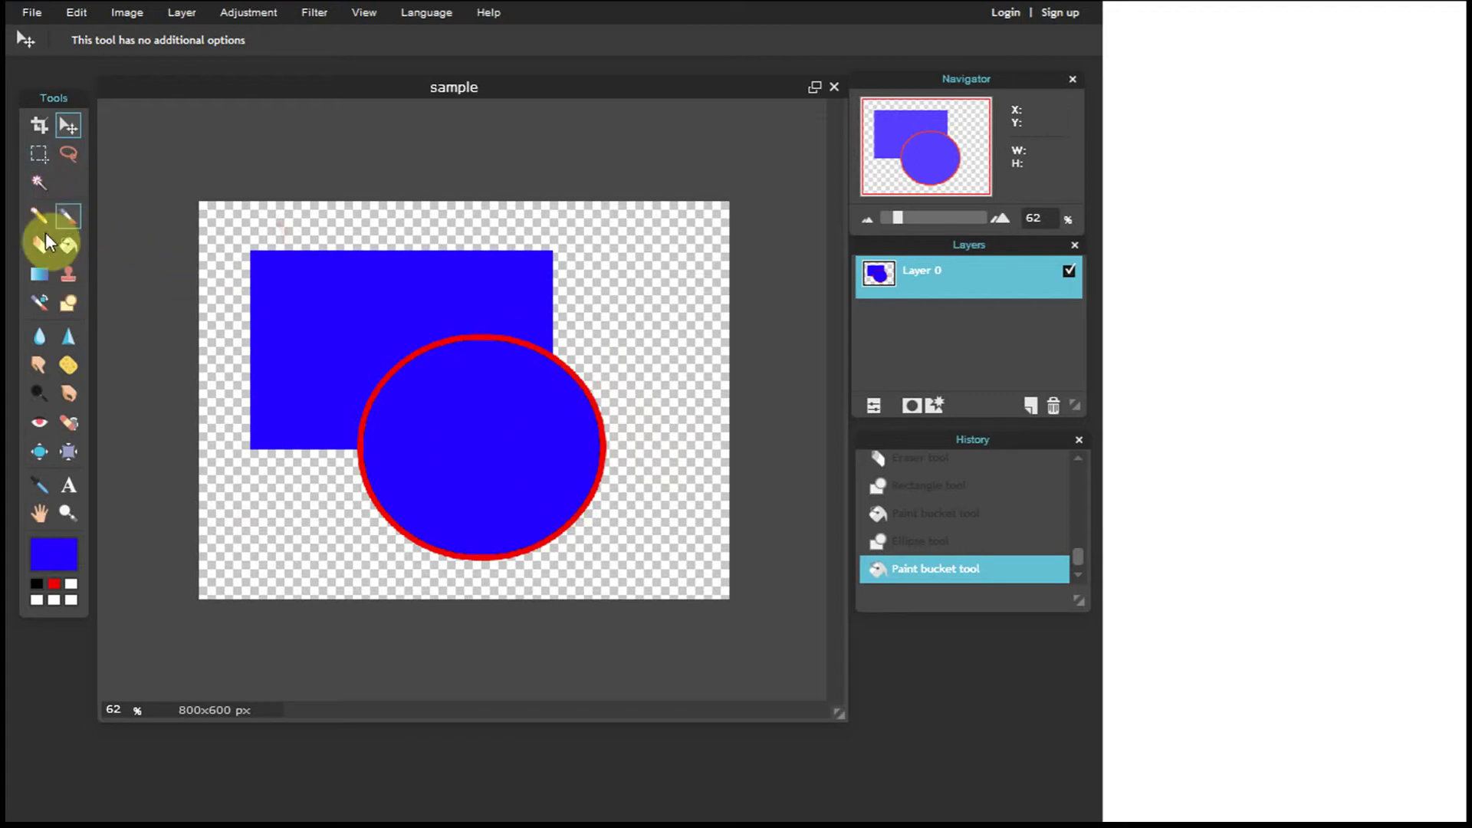
click(40, 161)
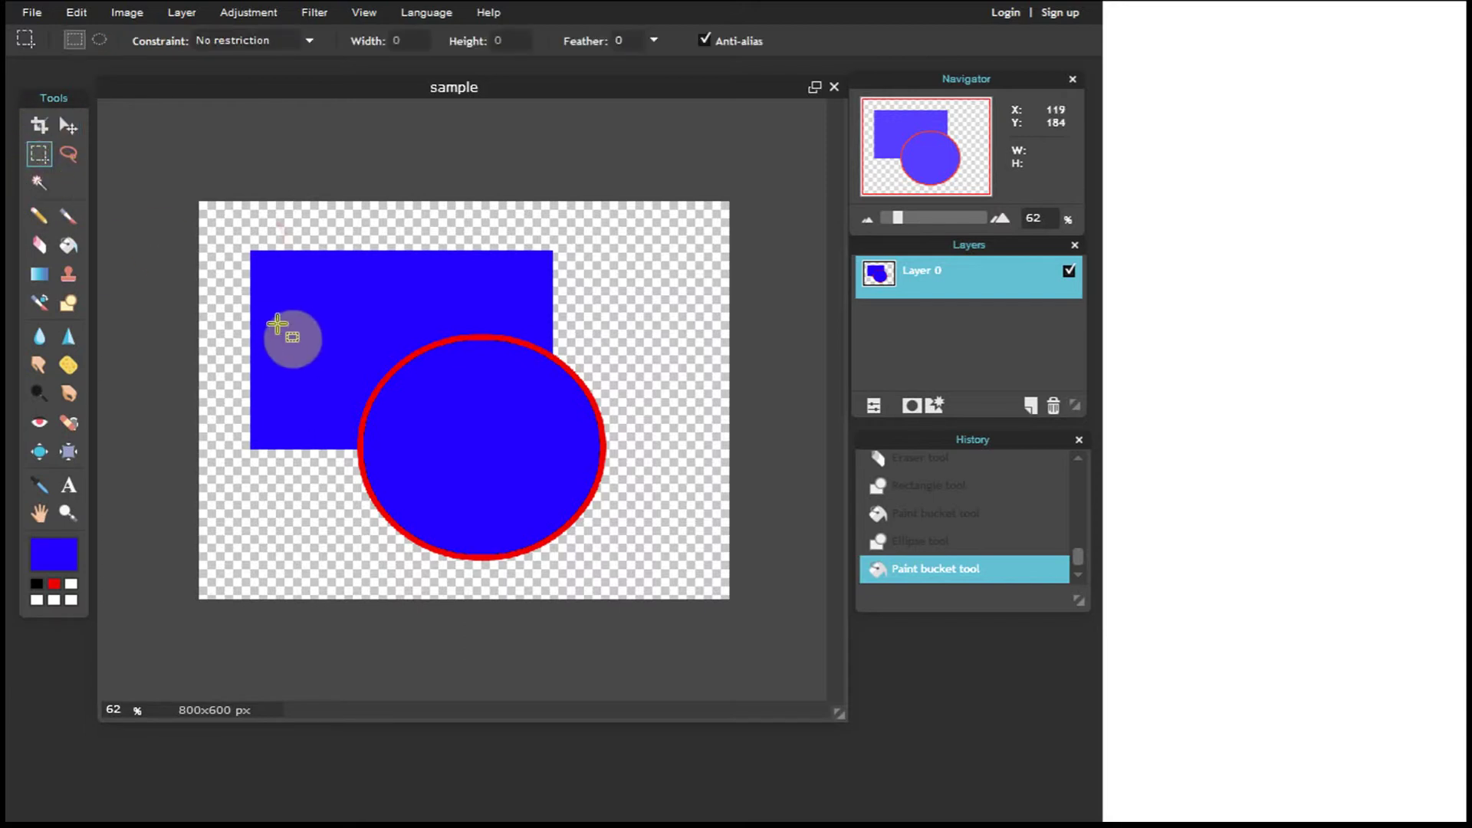
drag(290, 318, 577, 494)
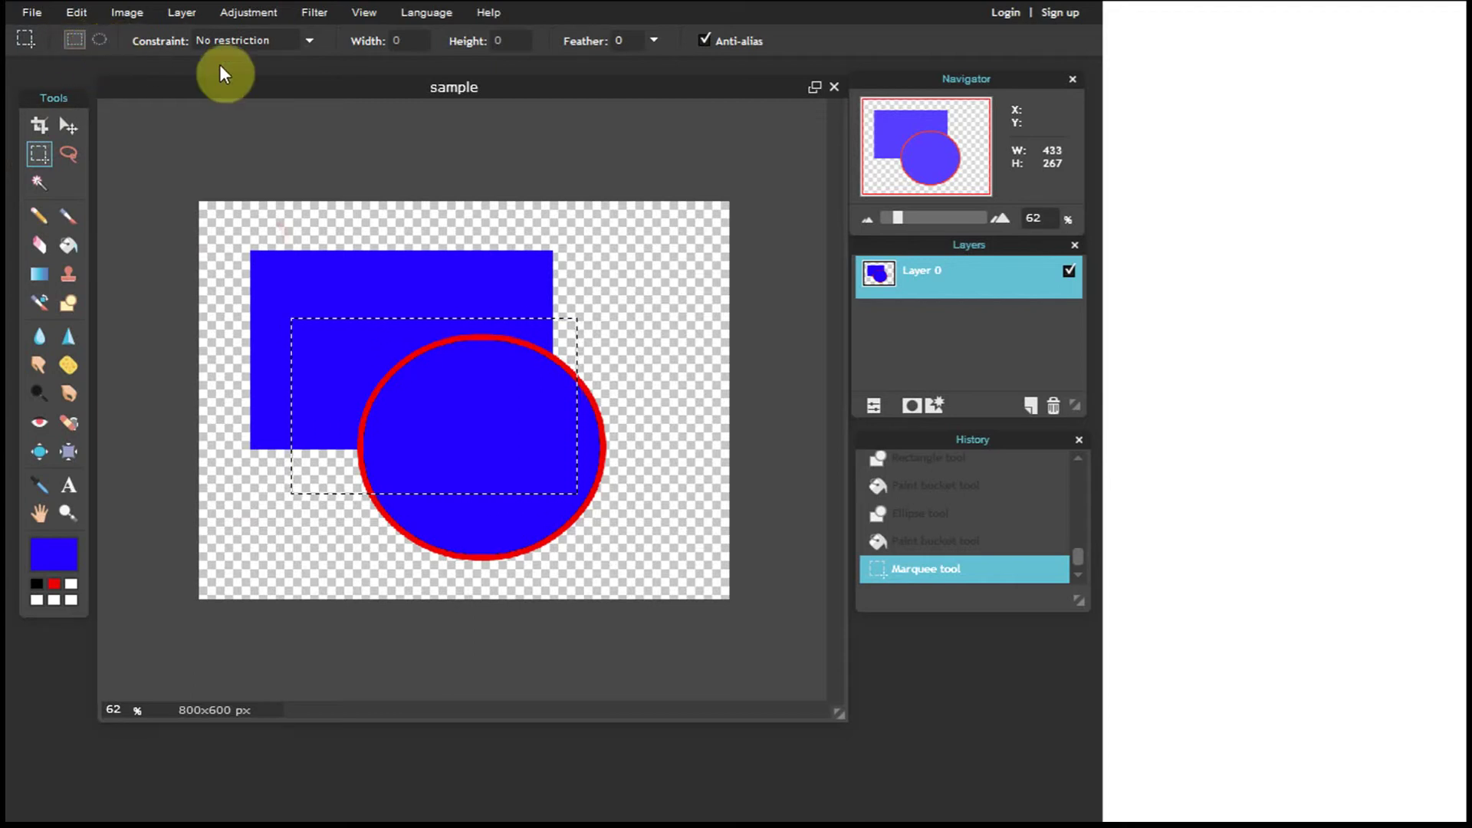
Try out the marquee's constraint and feather settings, returning the feather to 0, and clear the selection
click(309, 43)
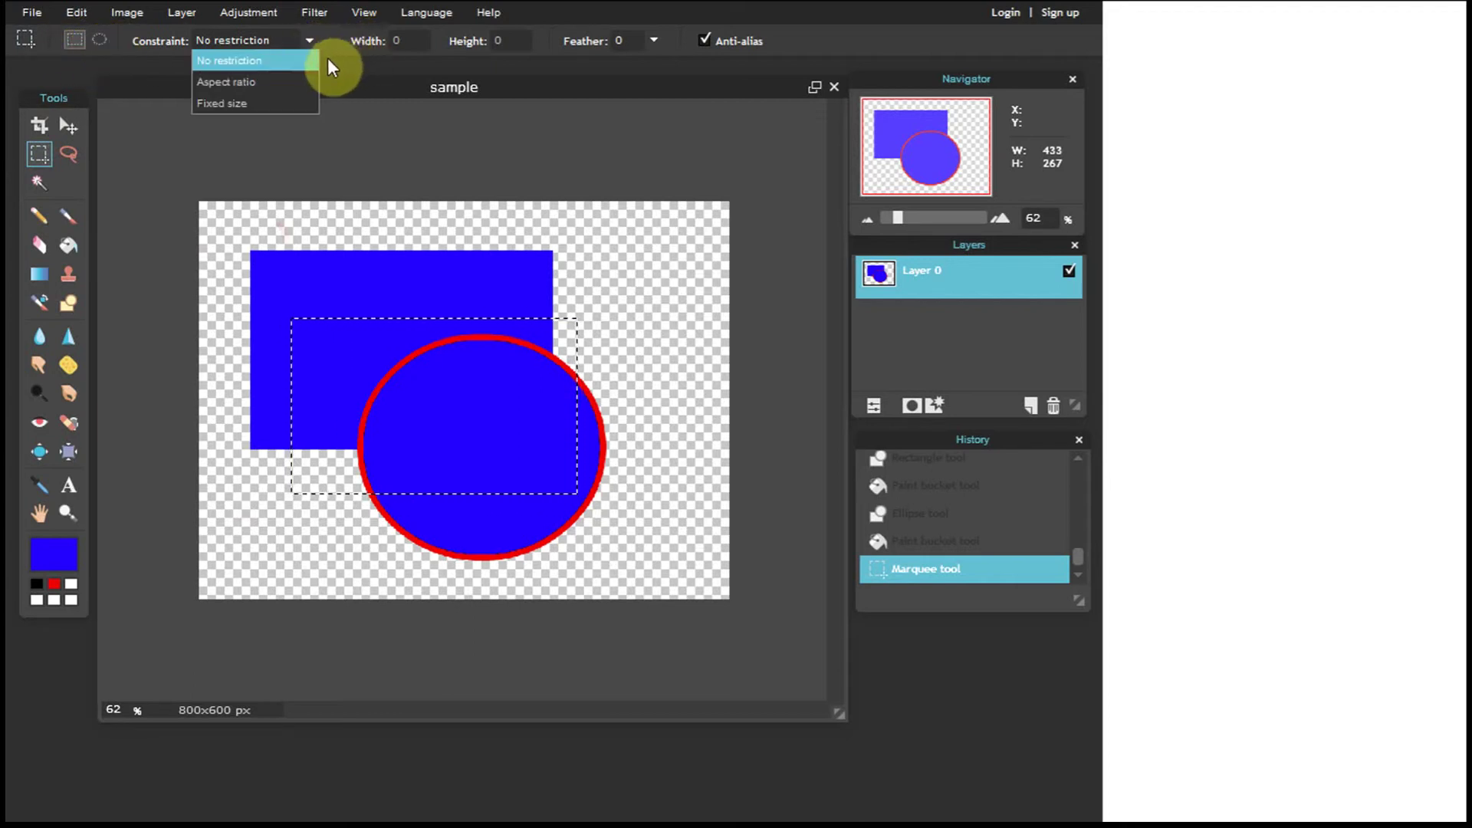
click(334, 44)
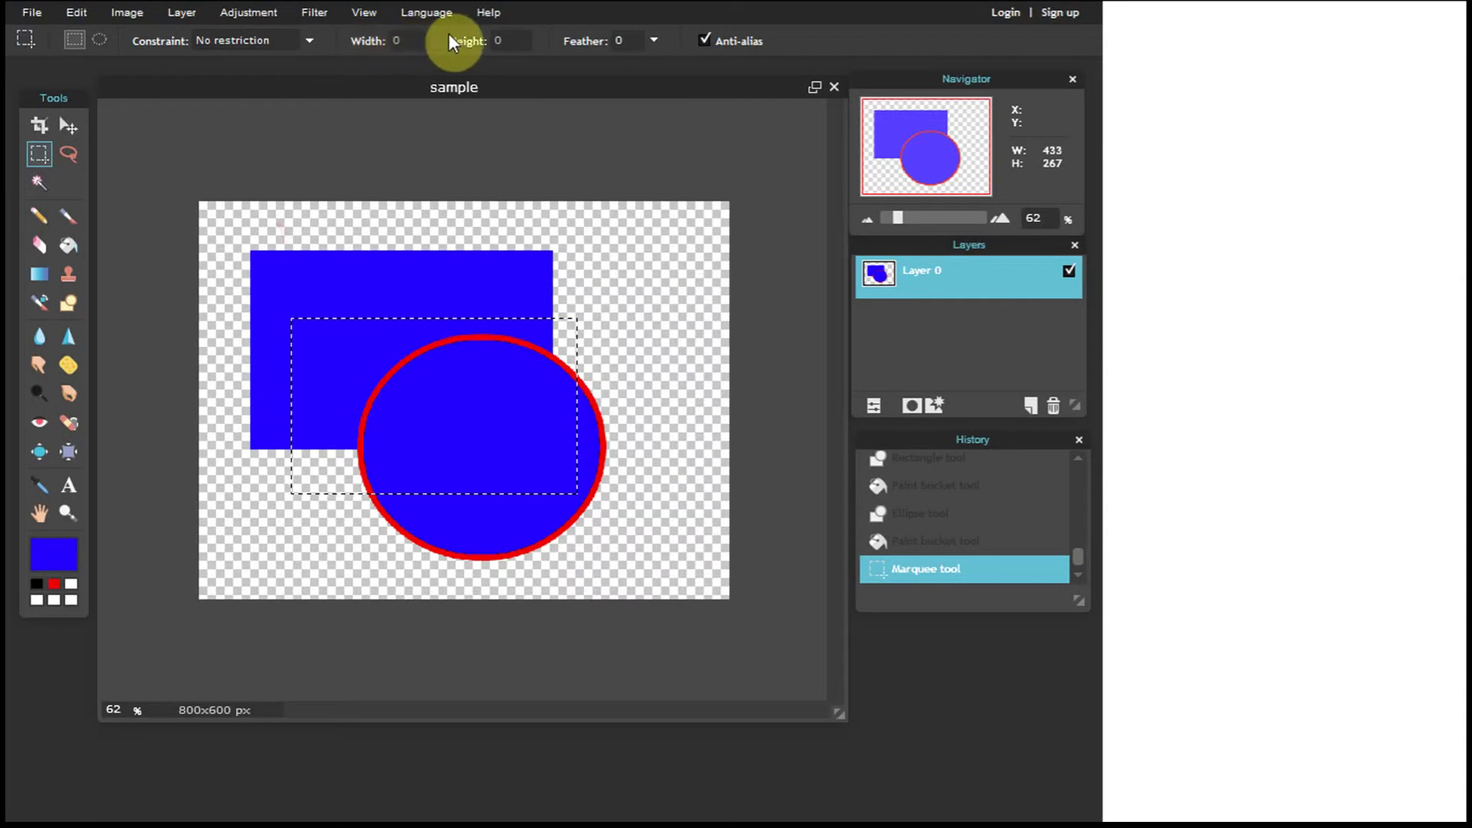
click(654, 41)
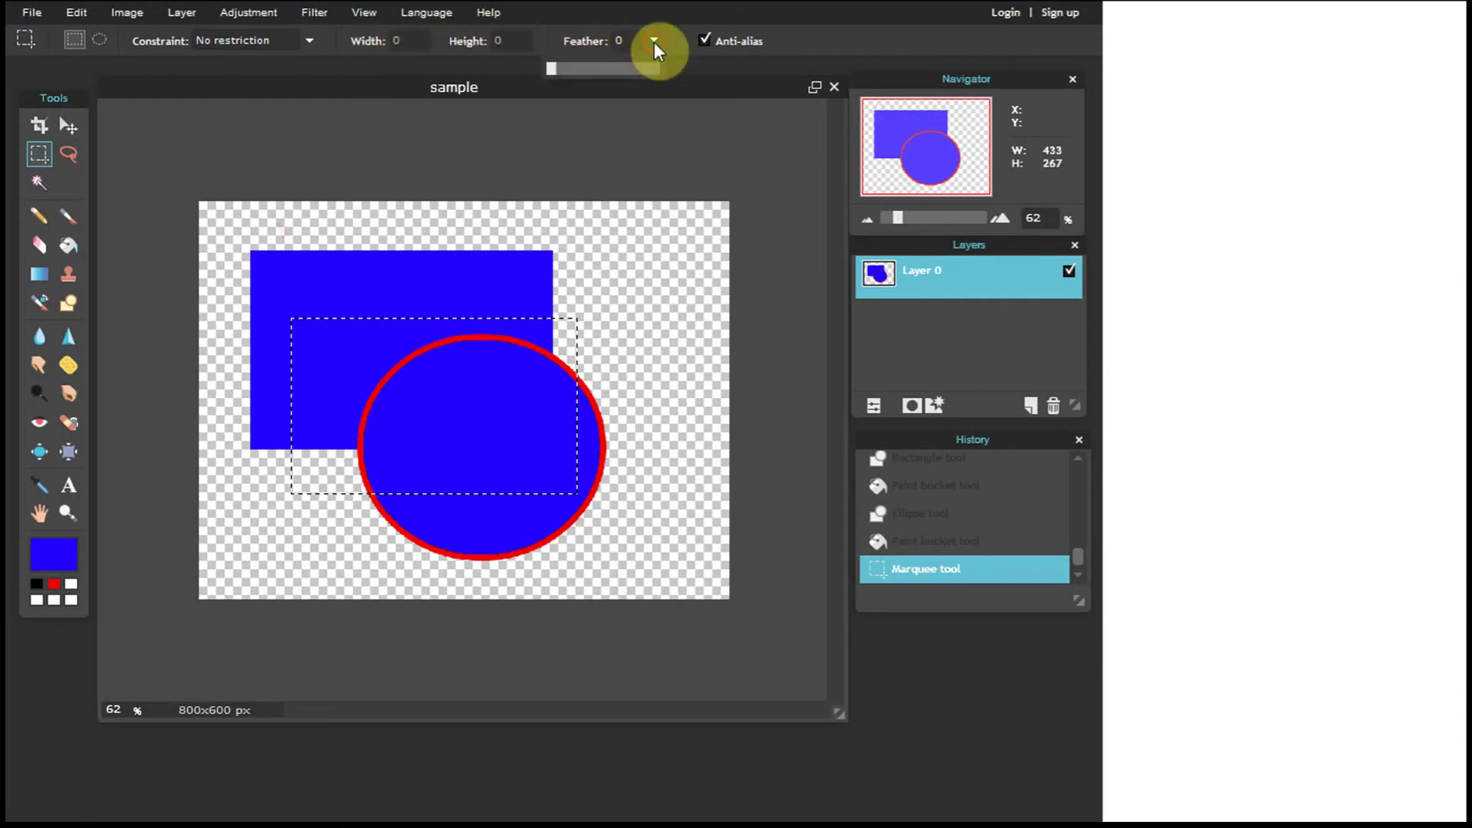
click(577, 69)
drag(575, 70, 535, 77)
click(634, 375)
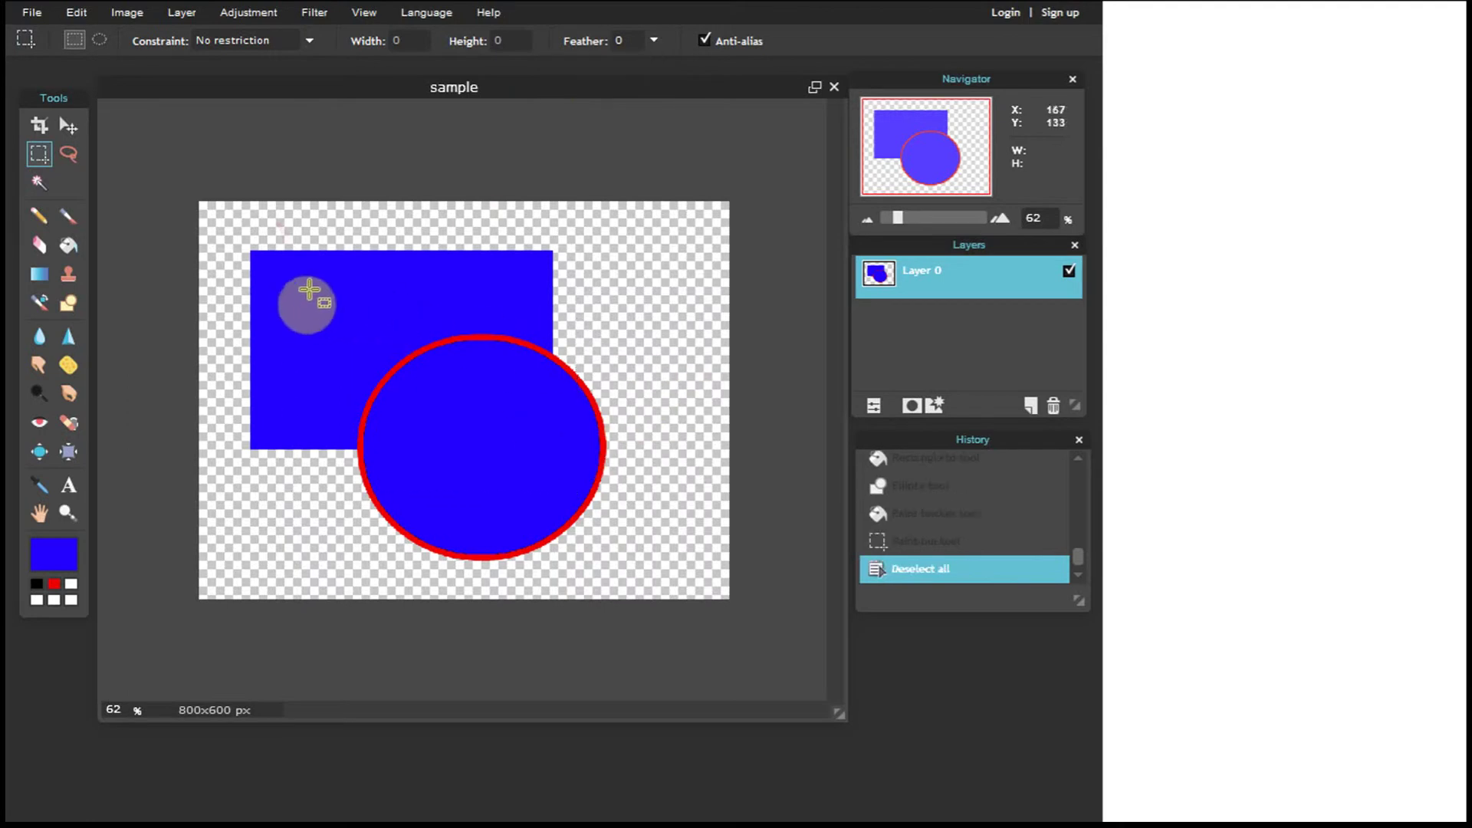
Marquee-select an area of about 119 by 66 px in the blue rectangle's upper-left part and cut it out
drag(357, 326, 366, 331)
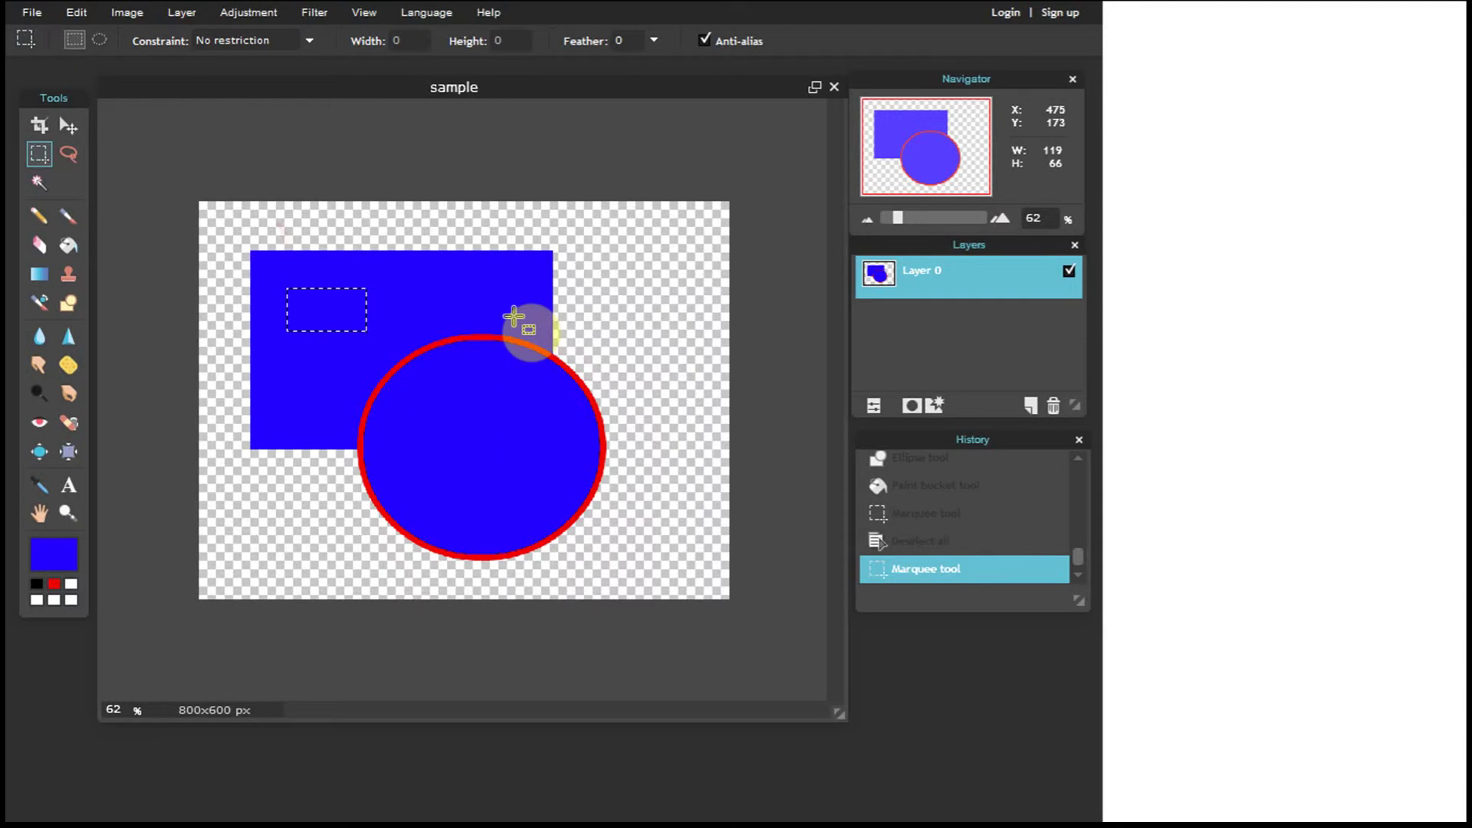
click(77, 12)
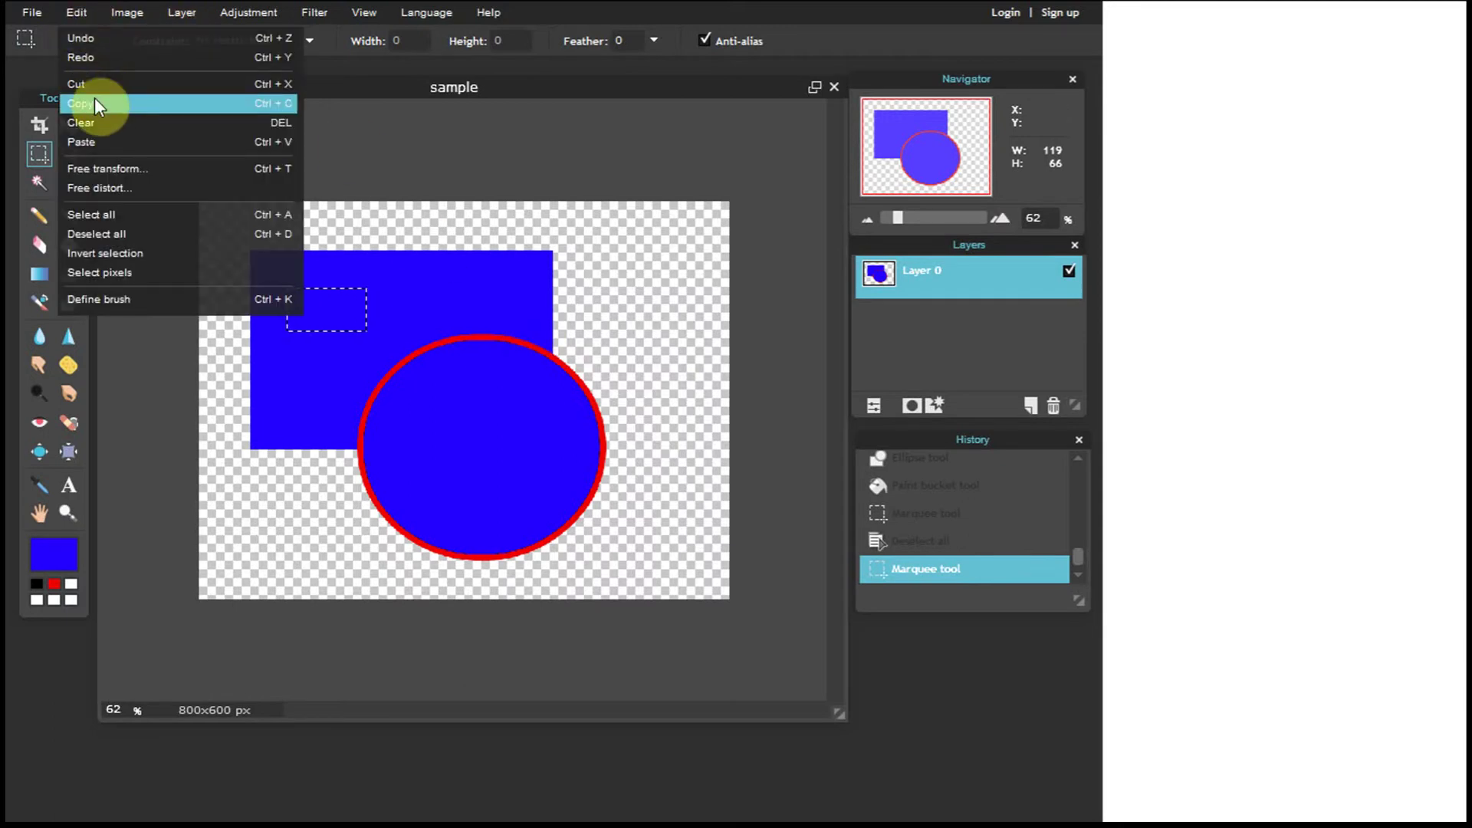
click(82, 84)
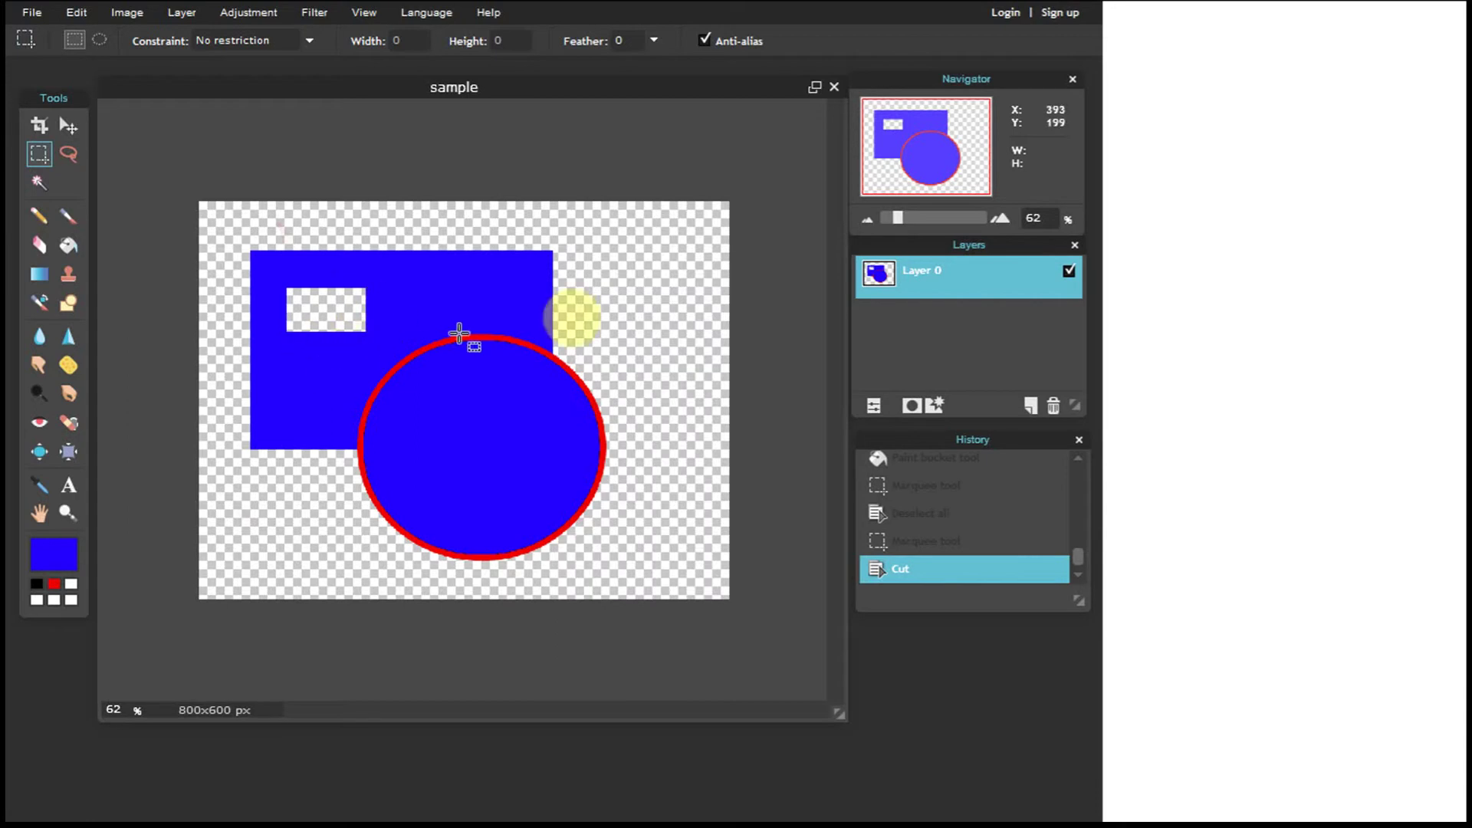
Cut out a marquee area of about 170 by 145 px with feather 5 where the blue rectangle meets the top of the ellipse
drag(897, 222, 909, 222)
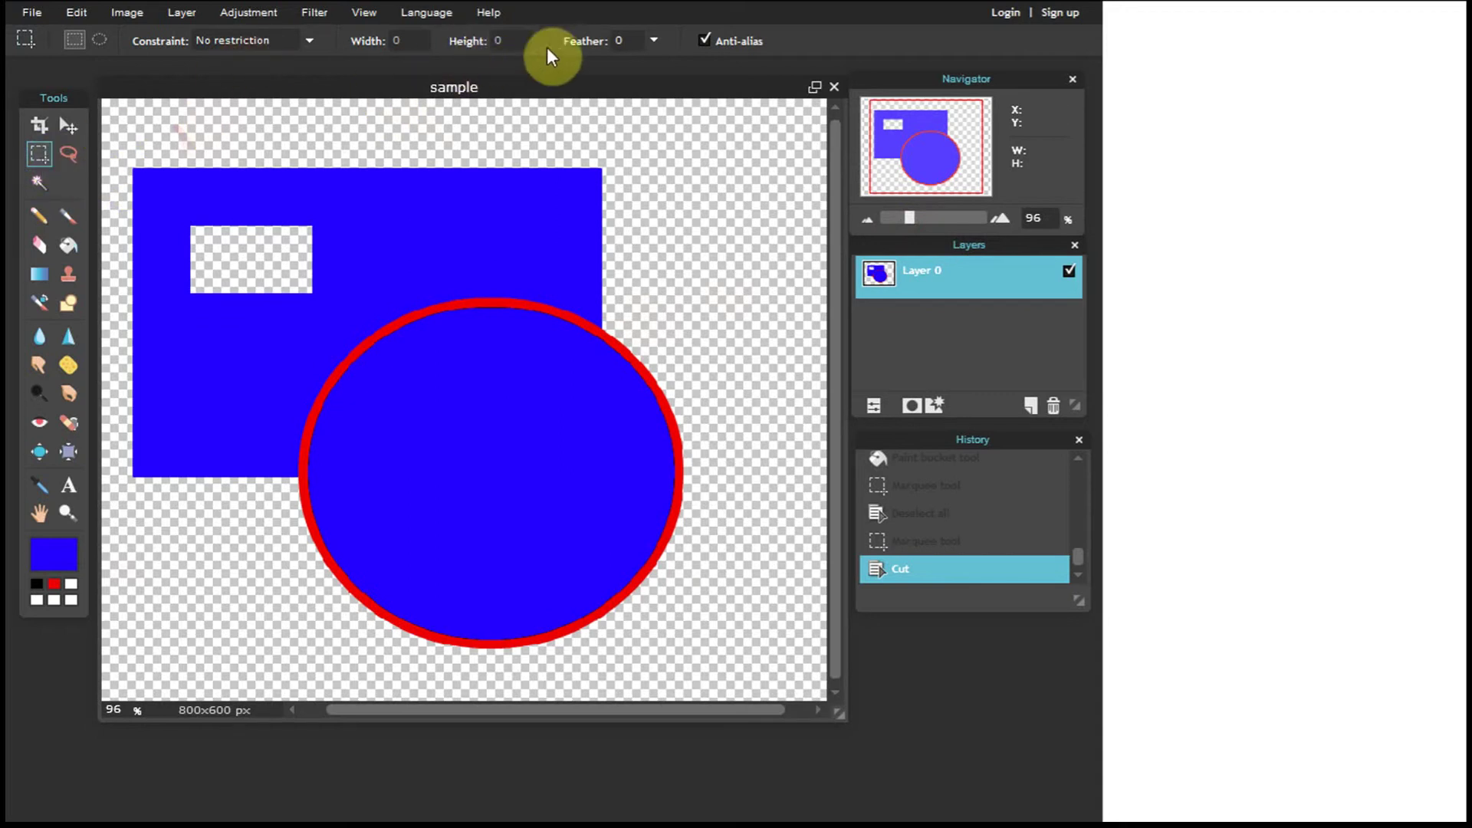
click(654, 42)
drag(550, 66, 554, 72)
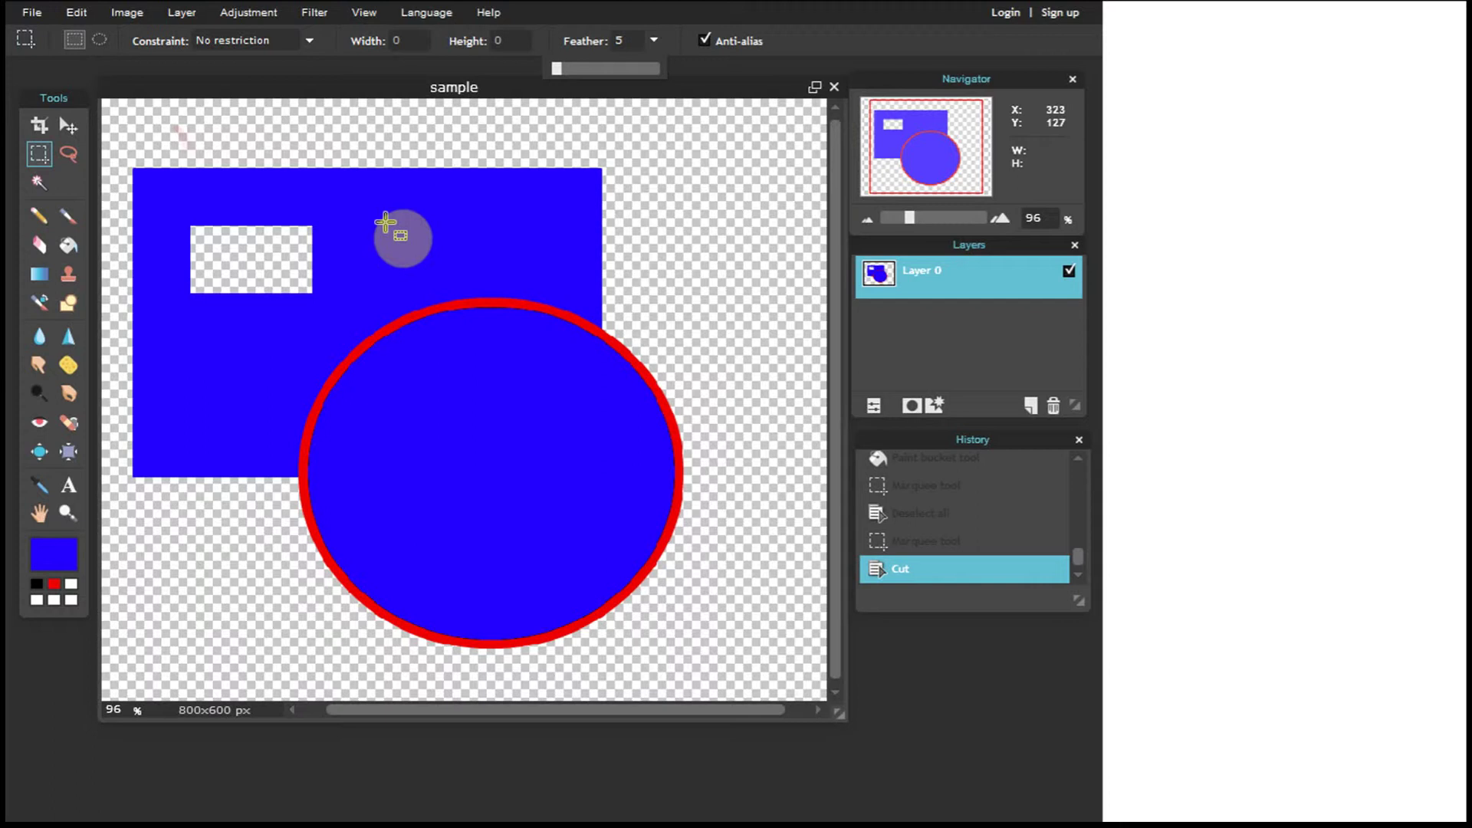
drag(385, 222, 549, 359)
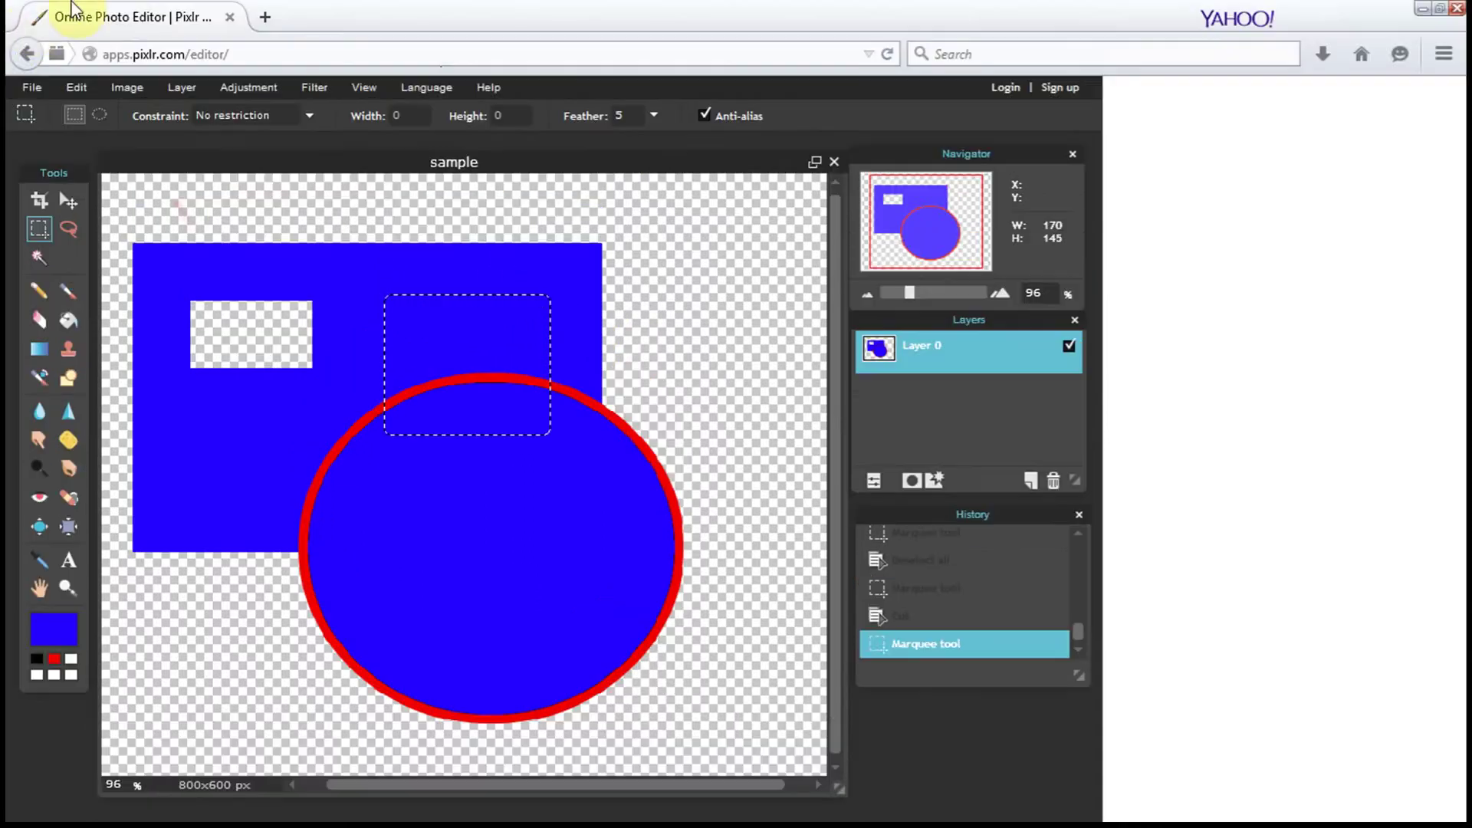
click(76, 91)
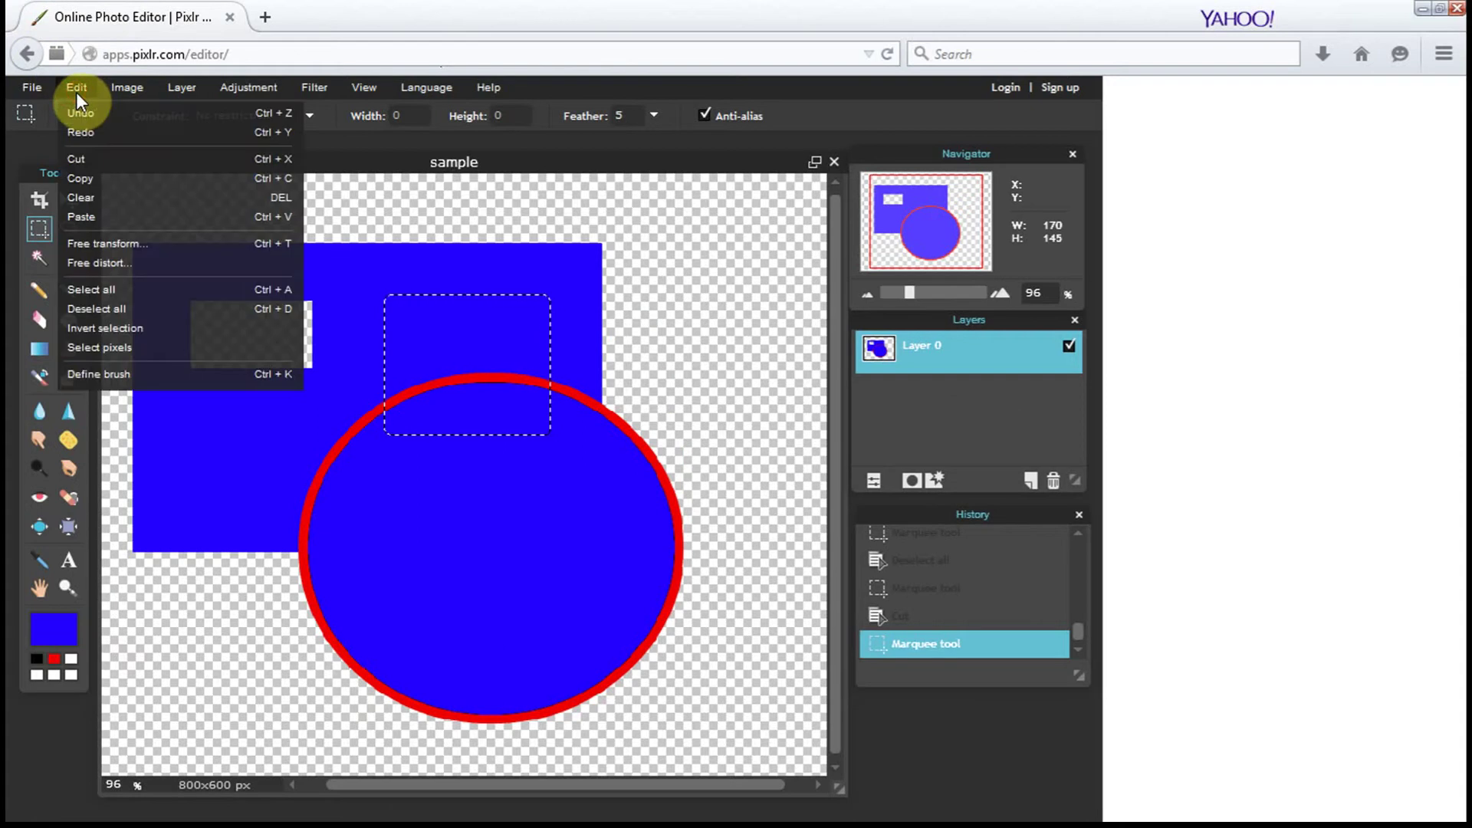
click(113, 161)
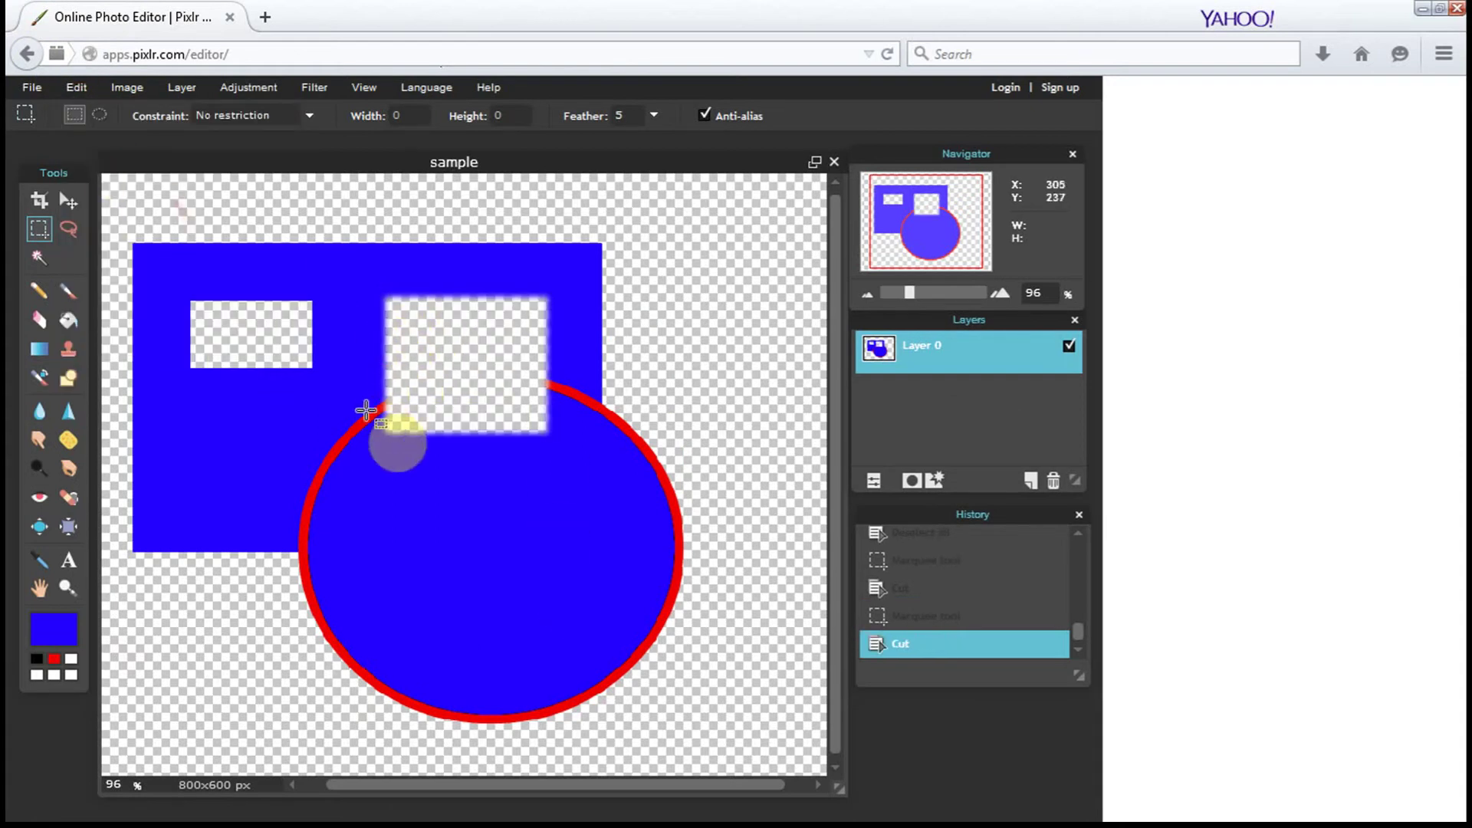
key(F11)
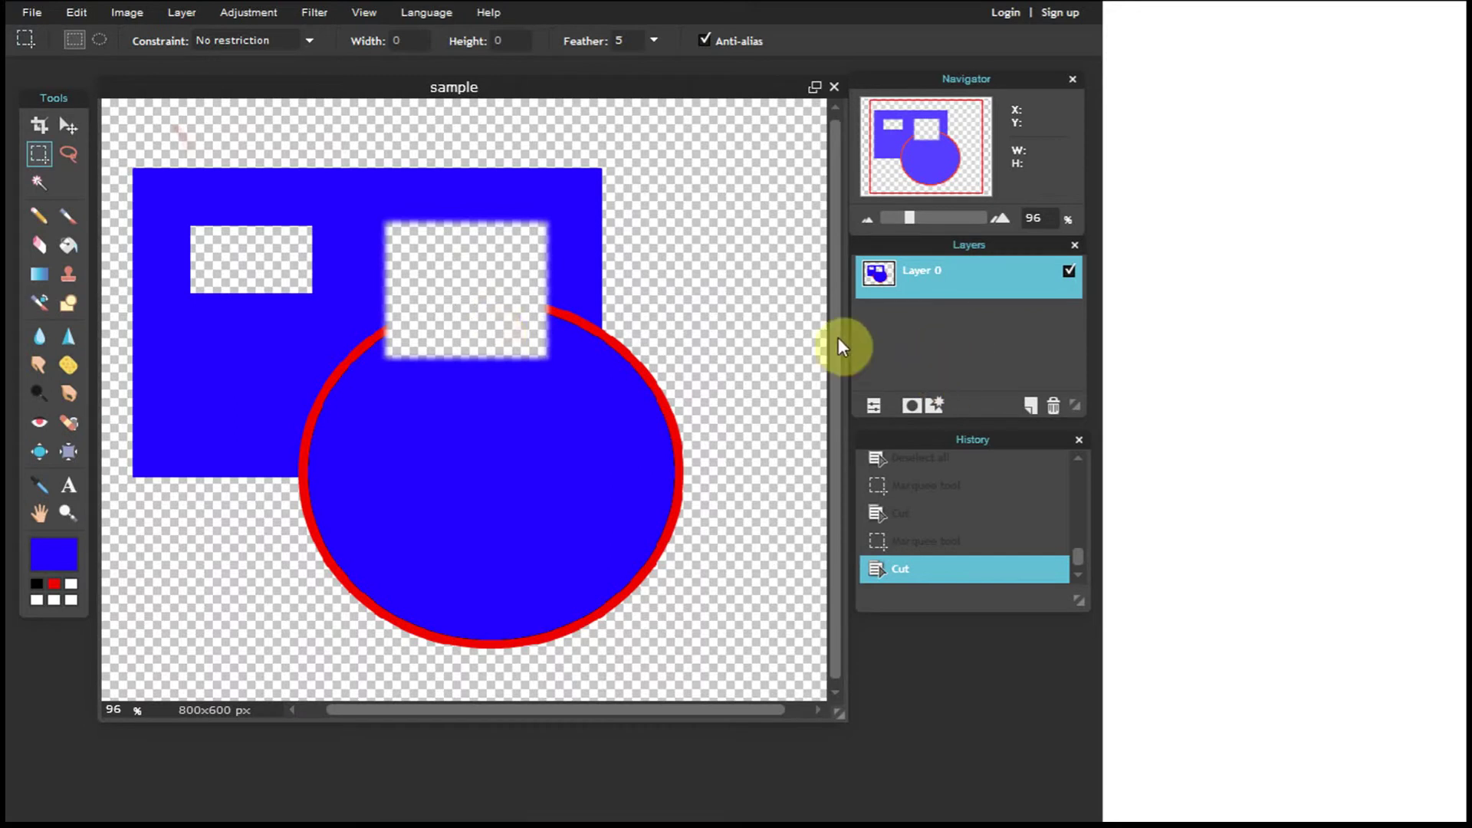
Shift the layer's artwork slightly to the right with the Move tool
click(69, 126)
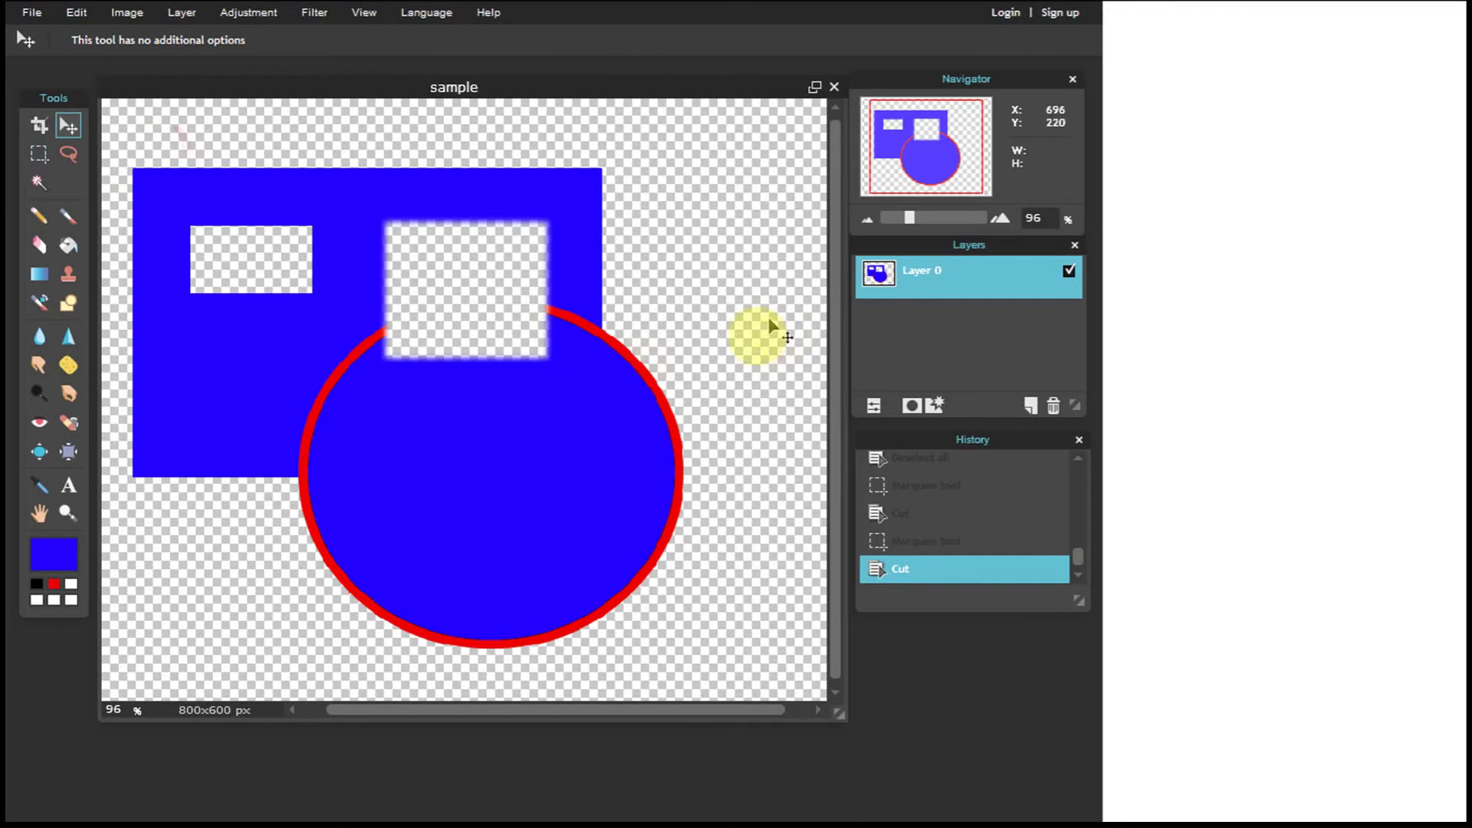
drag(443, 199, 498, 208)
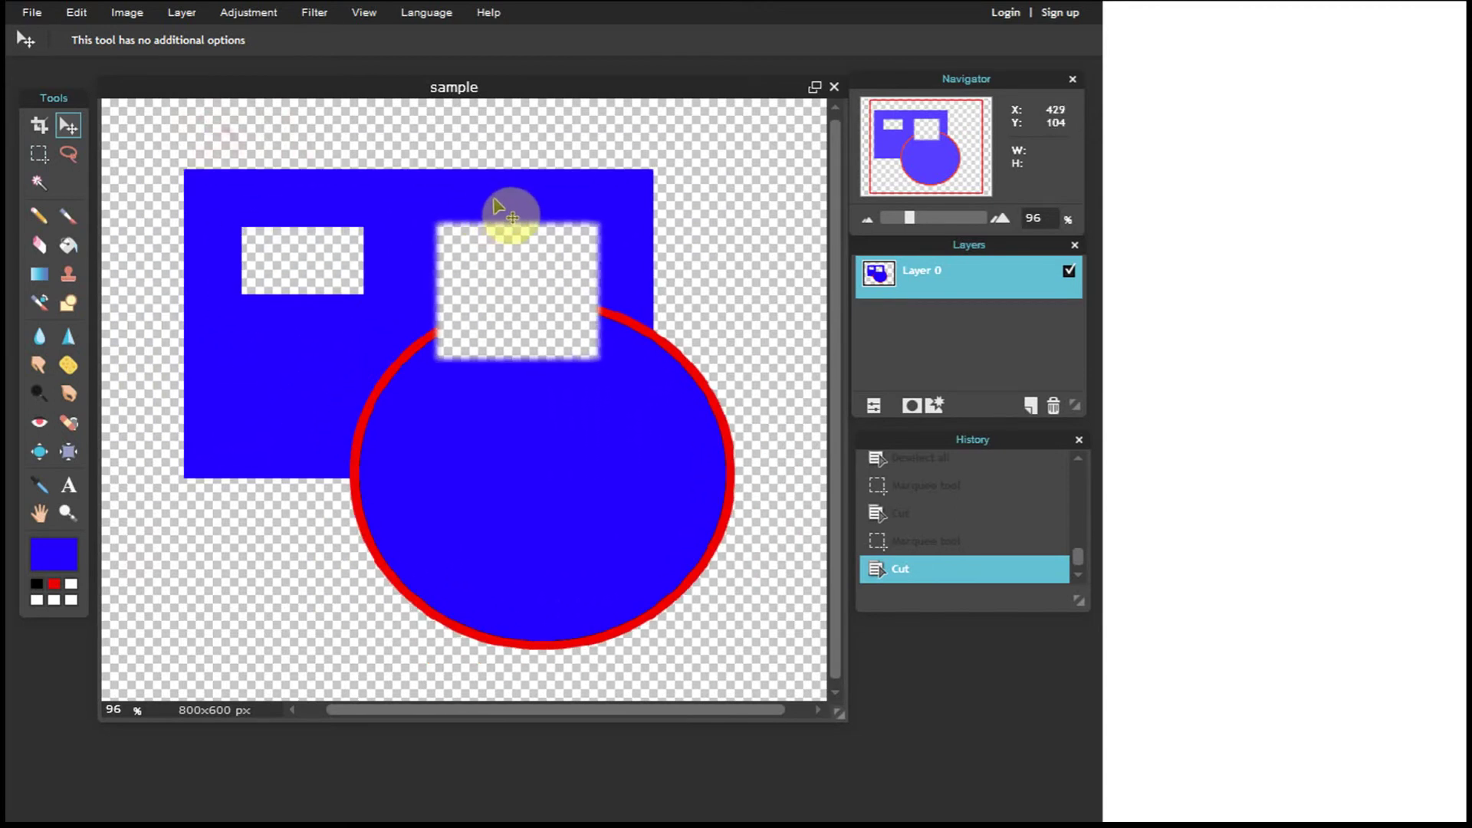
Draw a black-filled rounded rectangle with radius 20 and border size 1 across the blue rectangle's bottom edge and the ellipse's left side
click(72, 301)
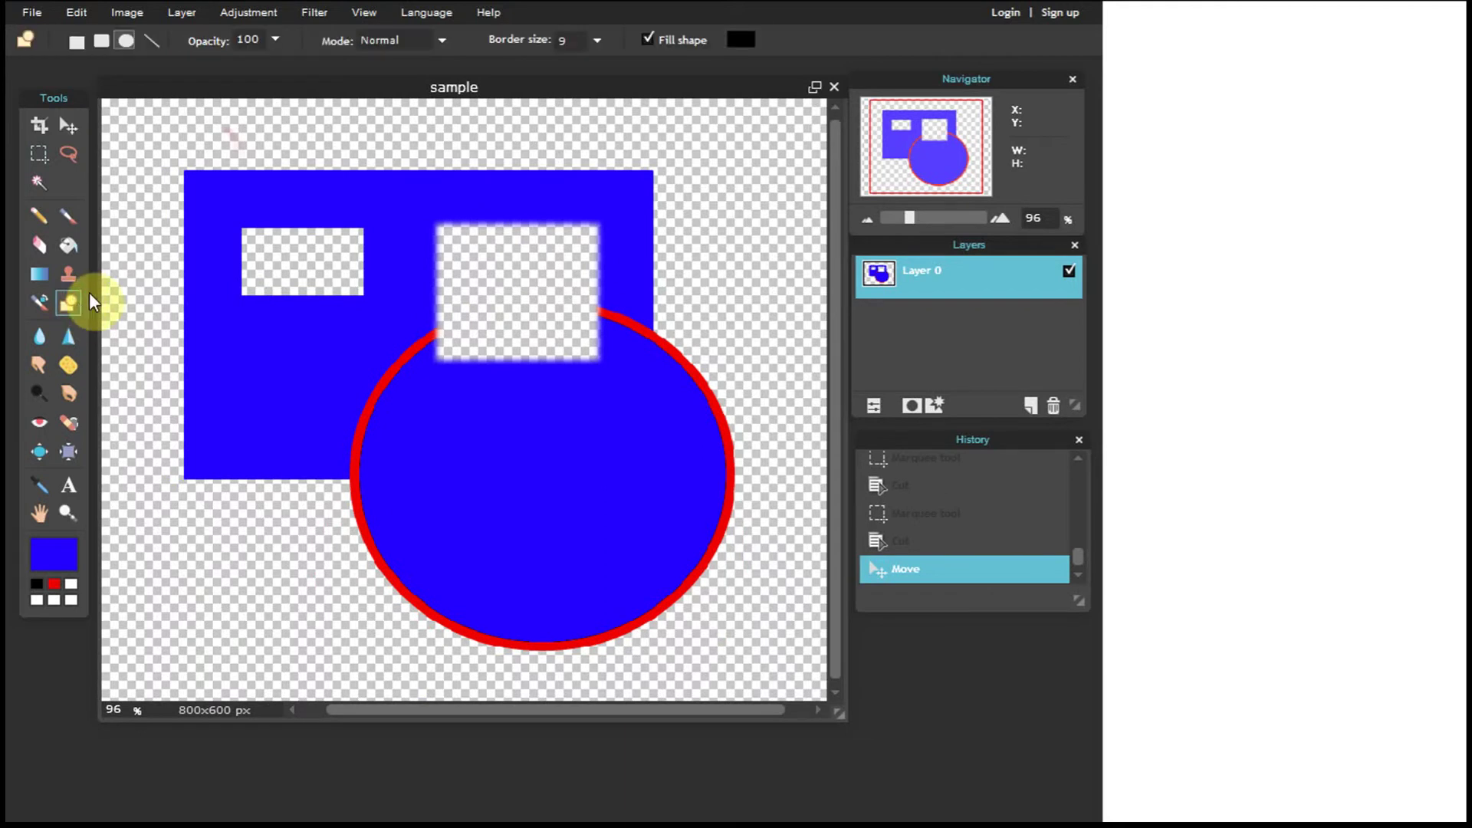
click(101, 42)
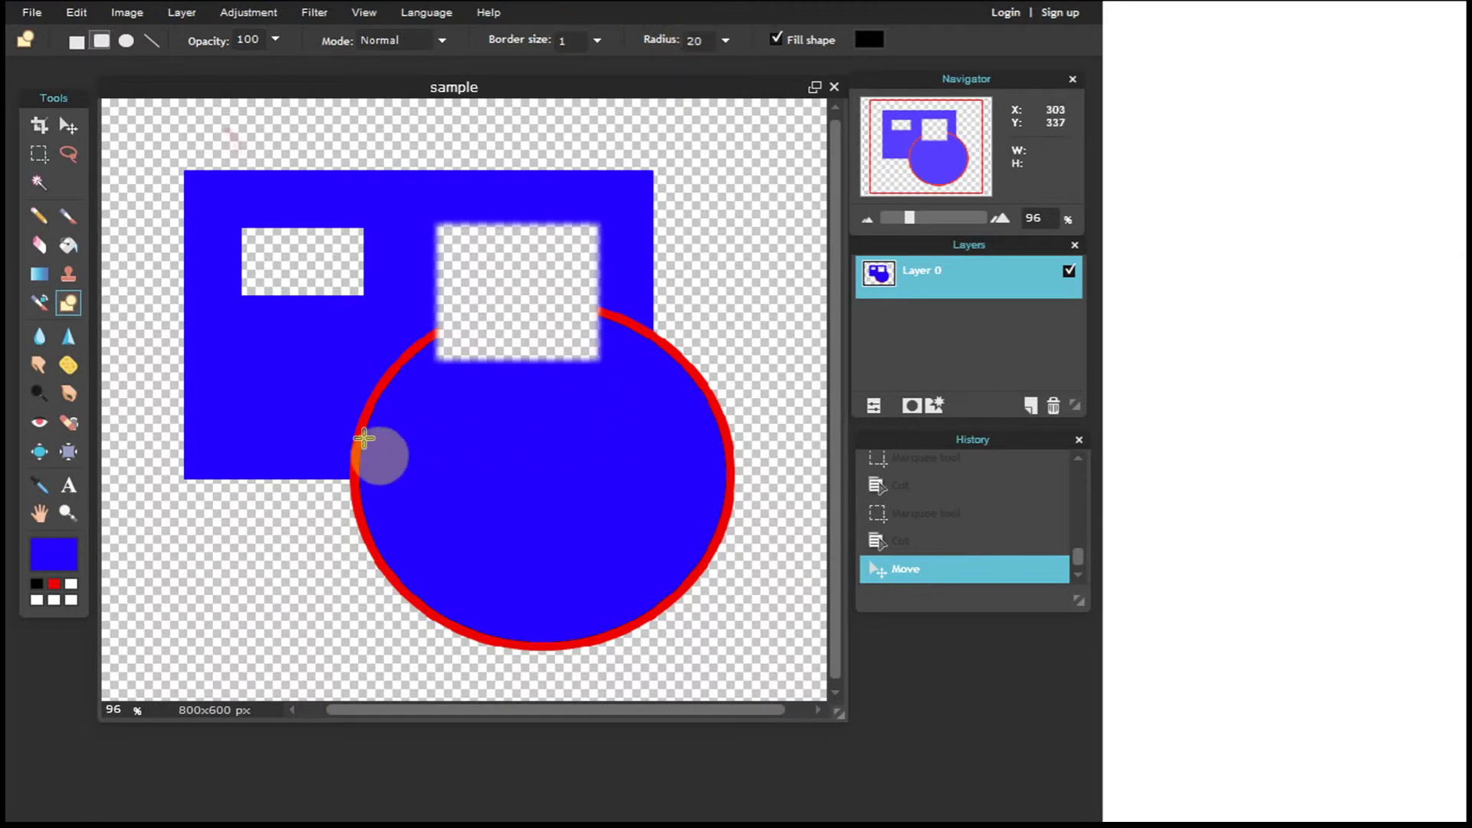
drag(246, 422, 441, 532)
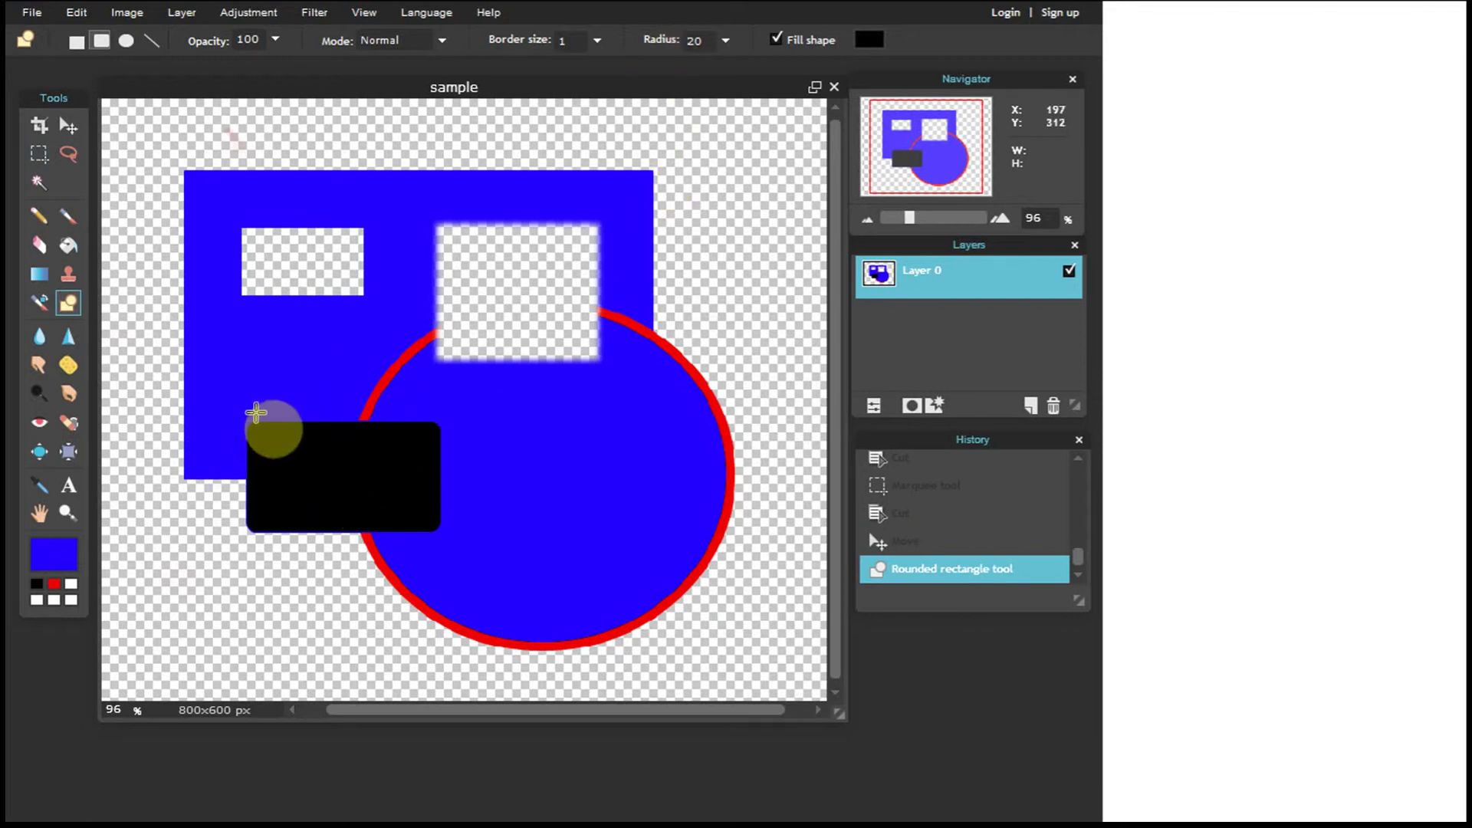
Draw a larger black-filled rounded rectangle with radius 110 over the ellipse's lower-right part
click(724, 41)
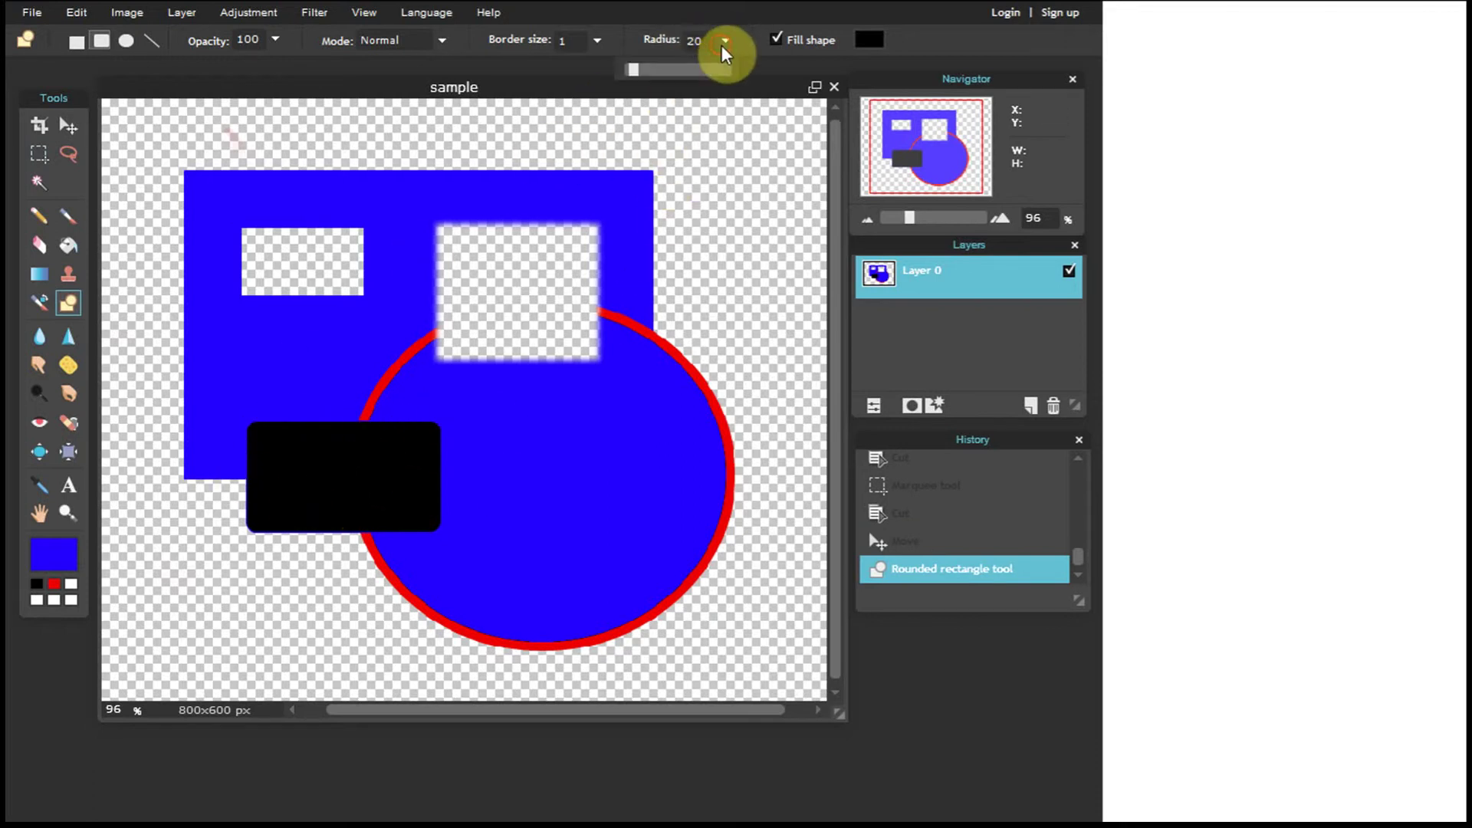
drag(633, 70, 680, 70)
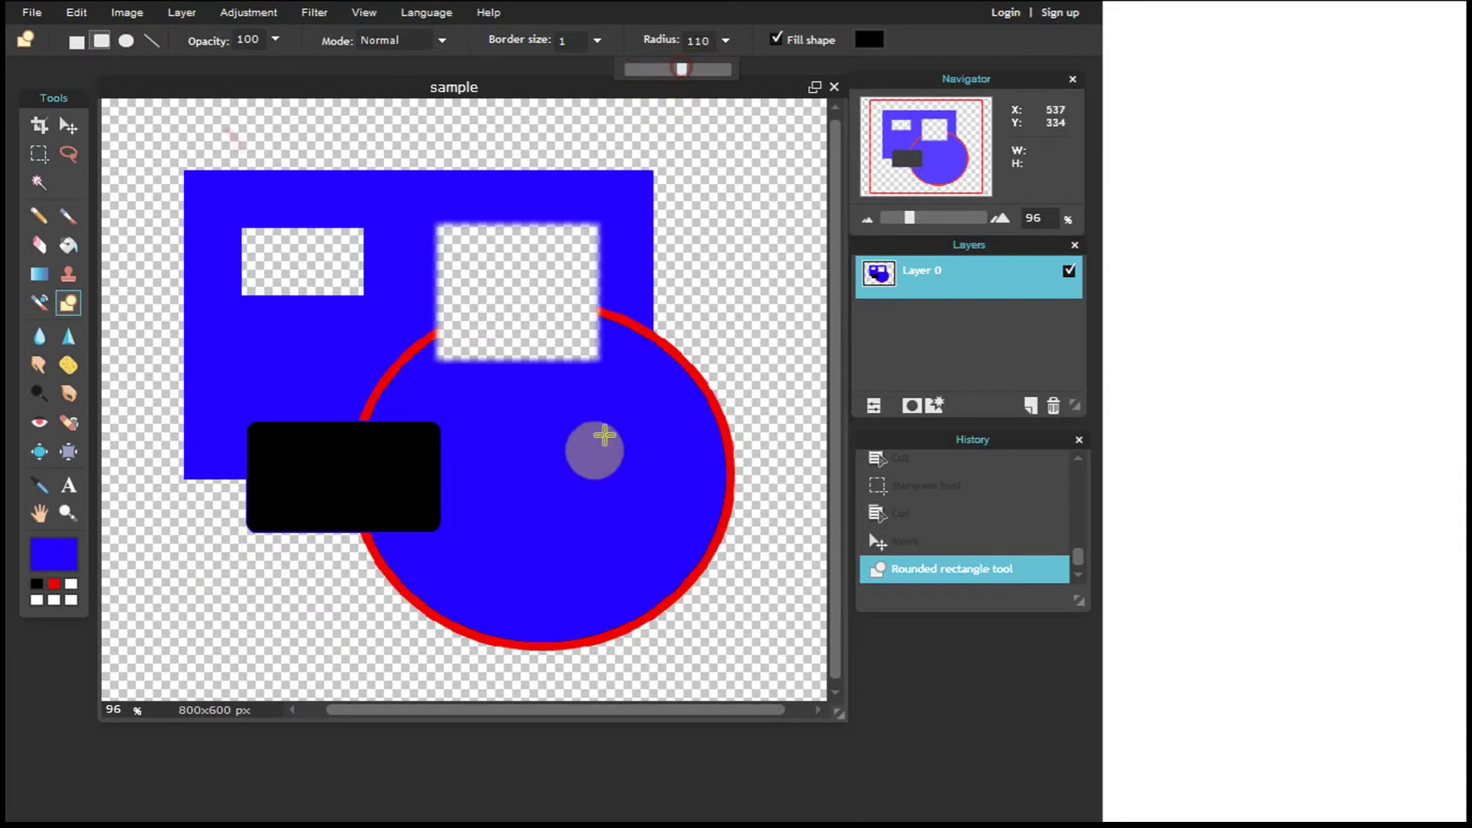
drag(545, 421, 772, 606)
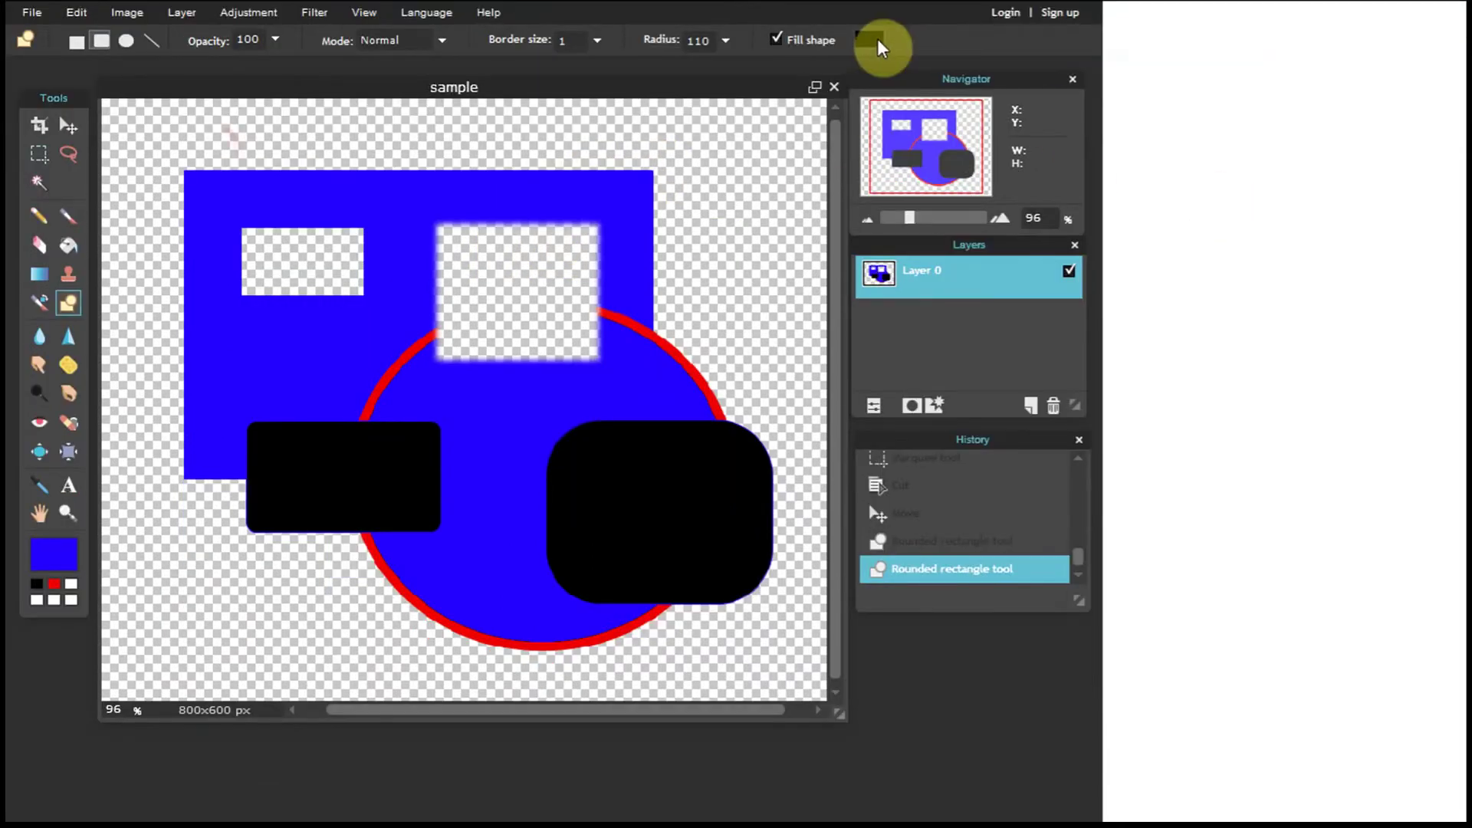
Open the rounded rectangle's fill colour selector and look through its RGB, web and image colour palettes
click(876, 114)
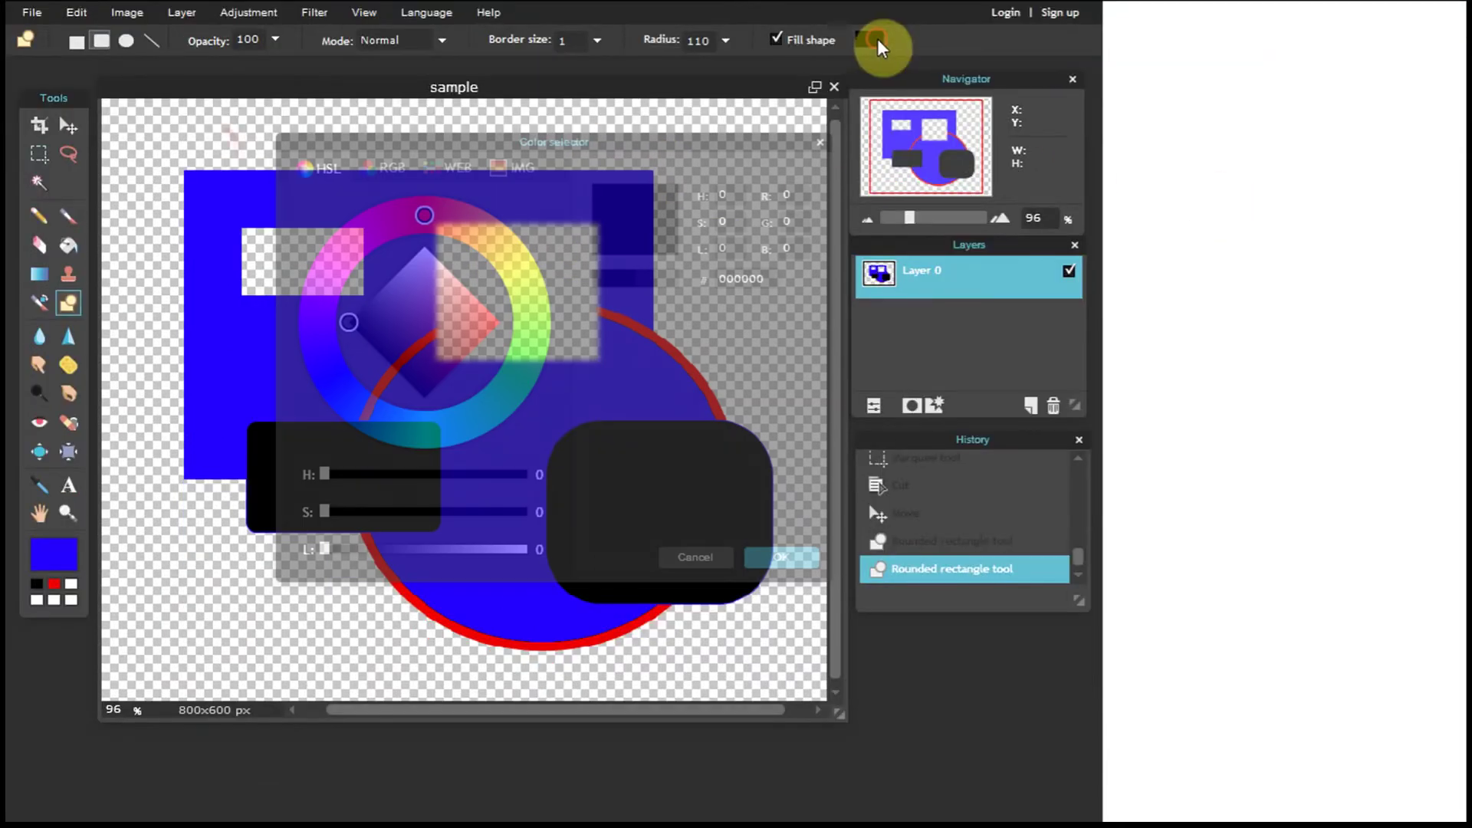
drag(644, 148, 516, 138)
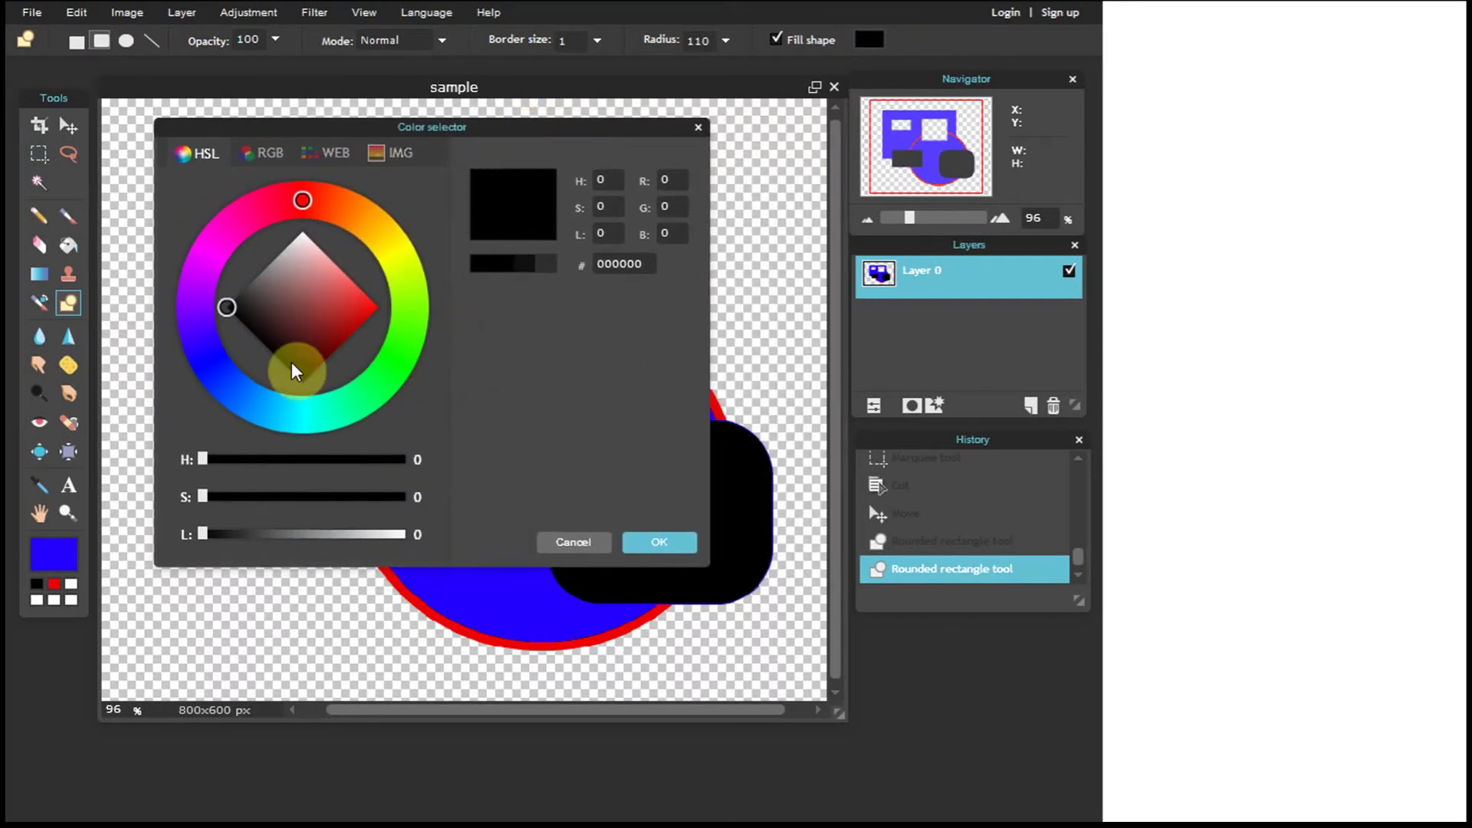
click(264, 153)
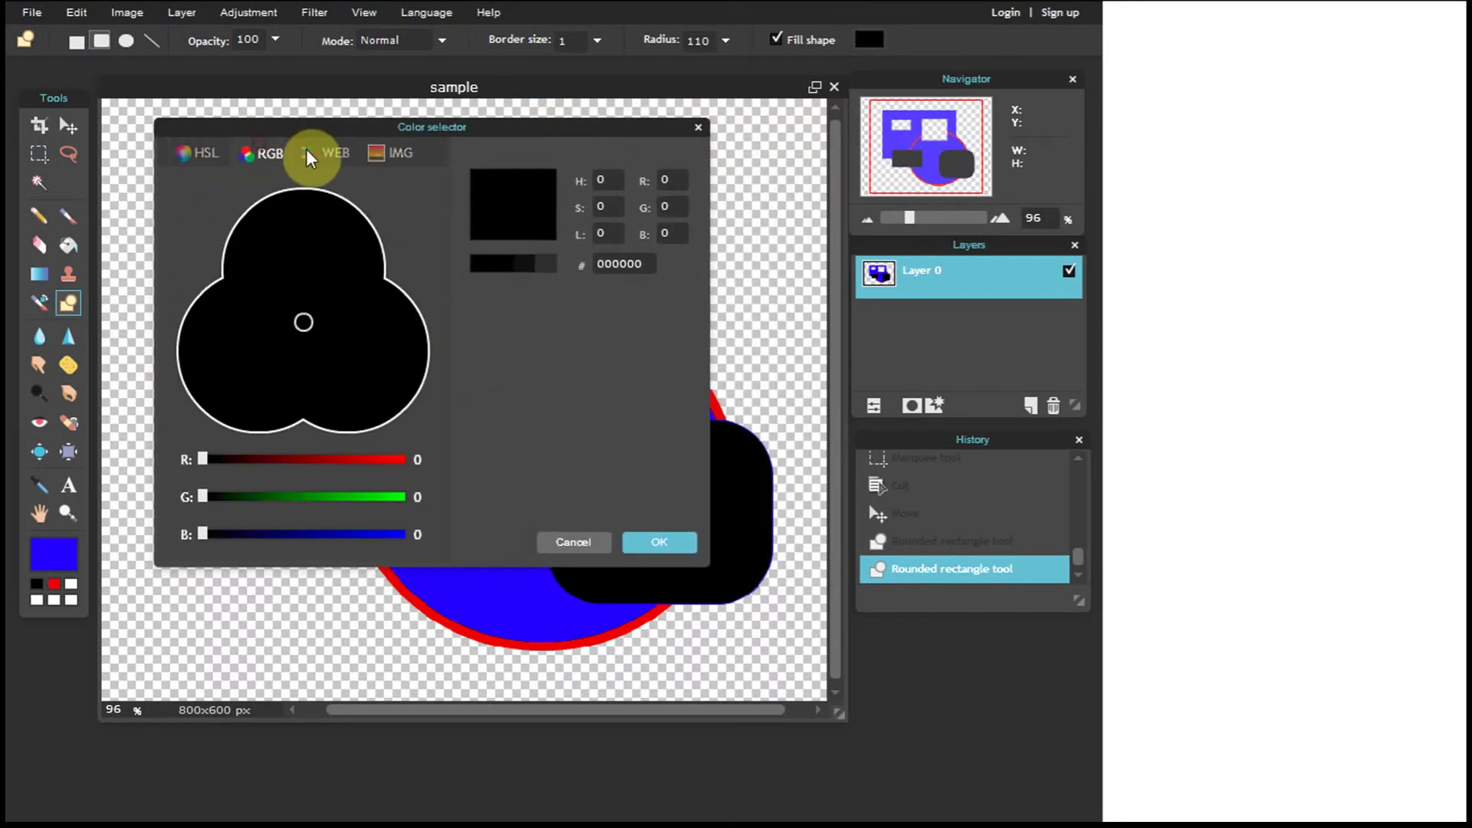
click(328, 153)
click(395, 157)
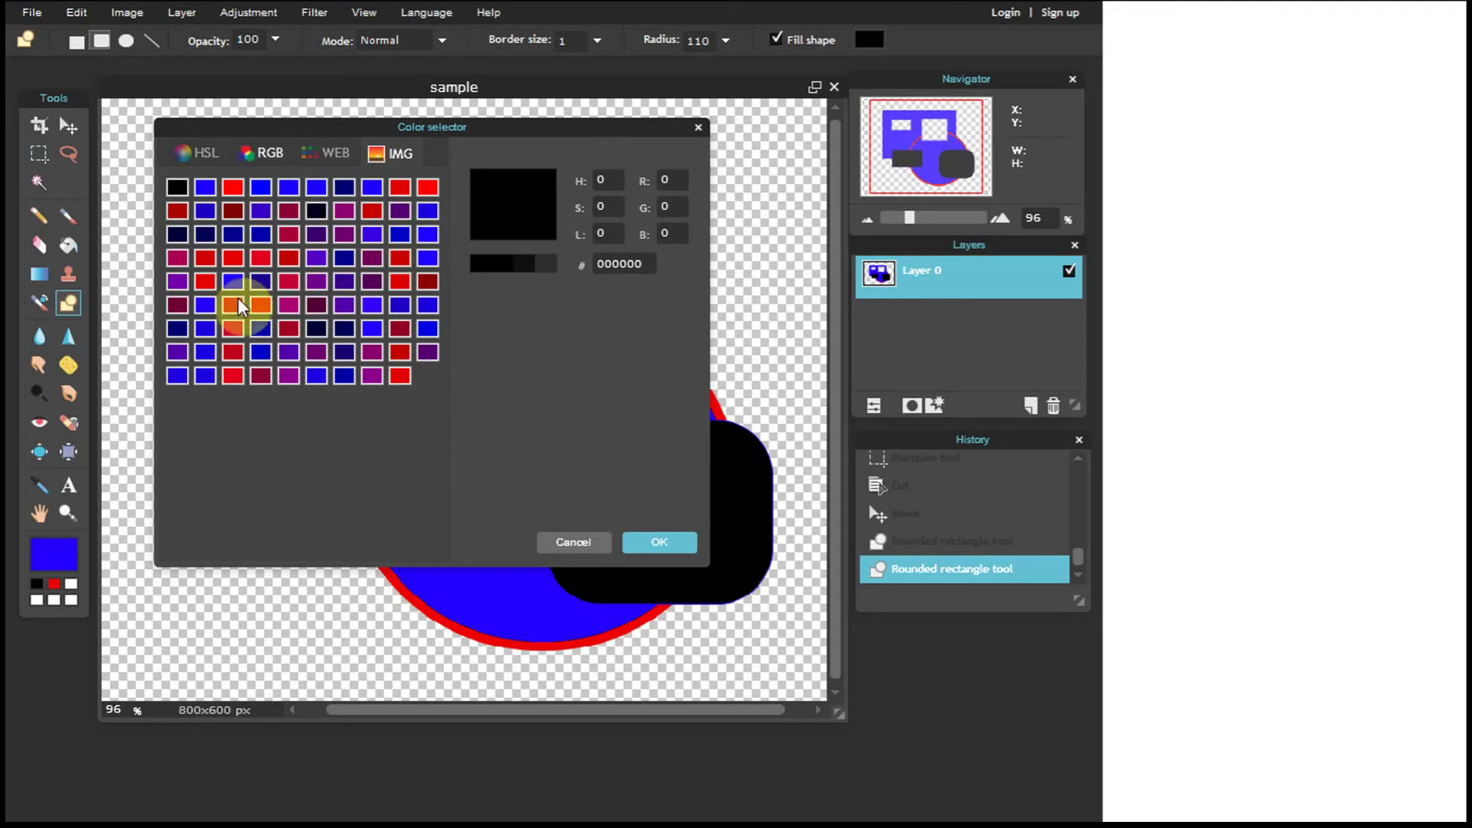
click(335, 153)
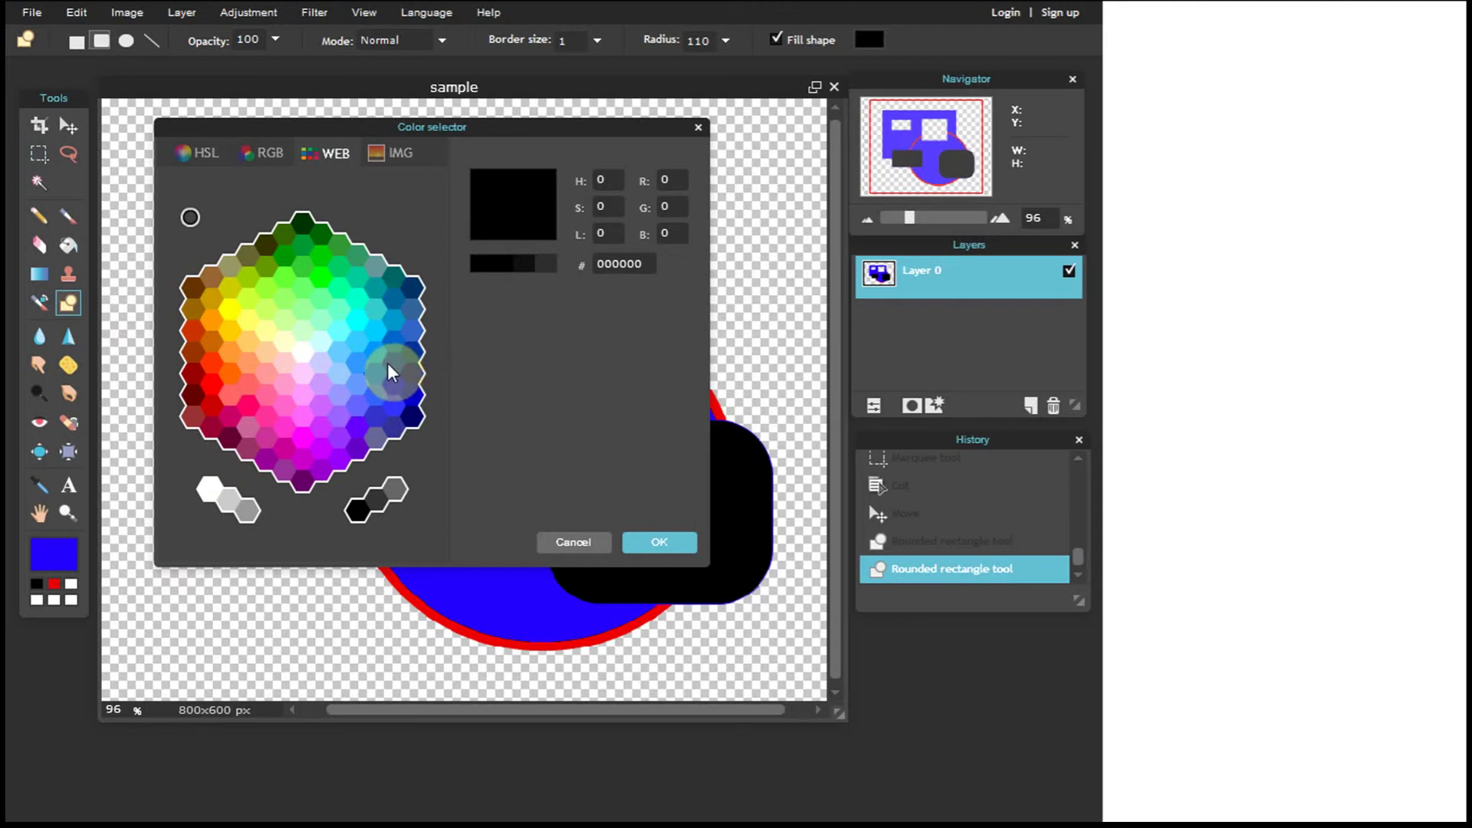
Try out RGB mixes for the fill colour, ending with red 130, green 179 and blue 155
click(270, 155)
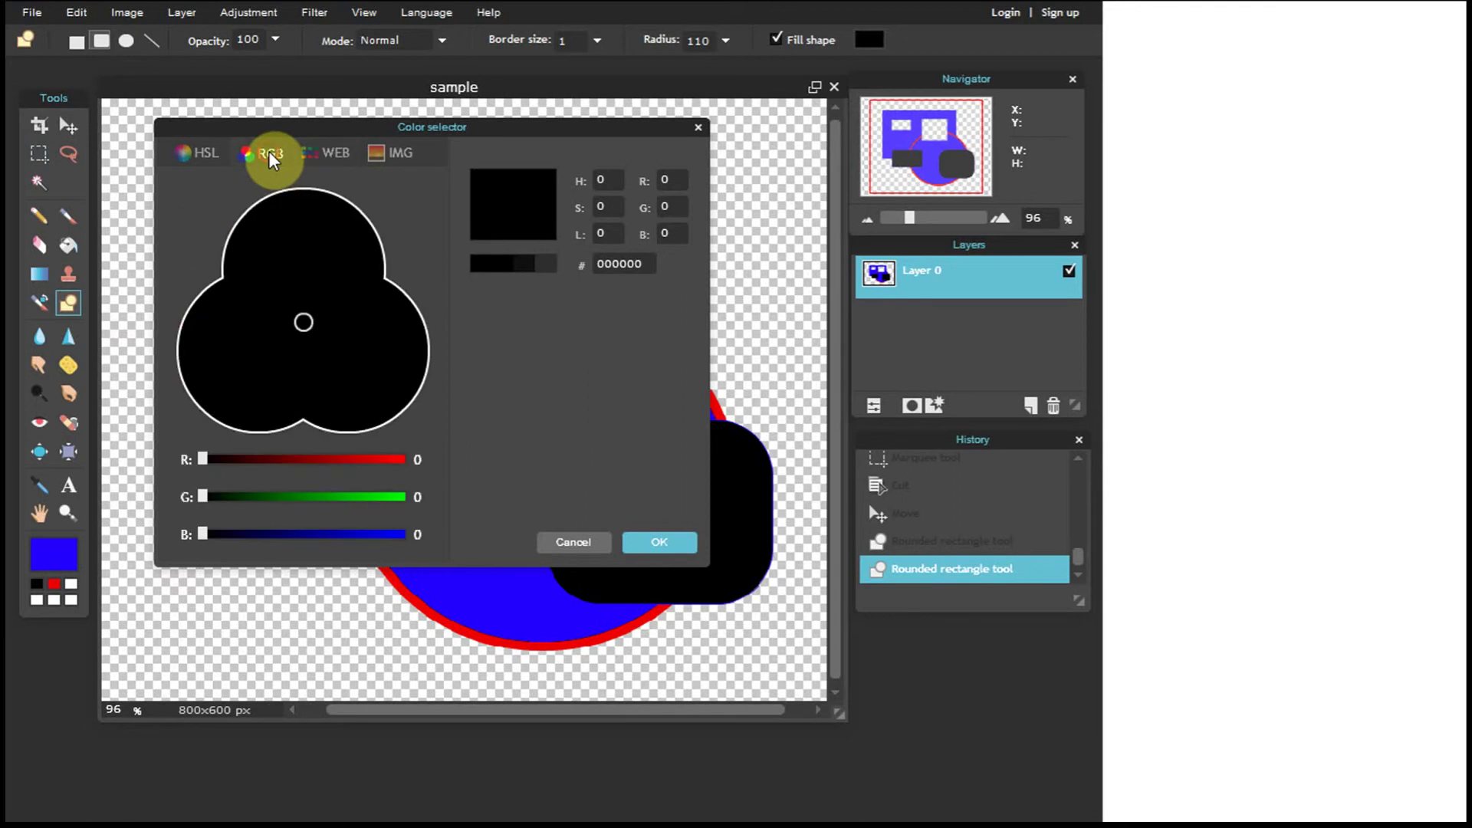
drag(209, 462, 328, 460)
drag(204, 497, 352, 537)
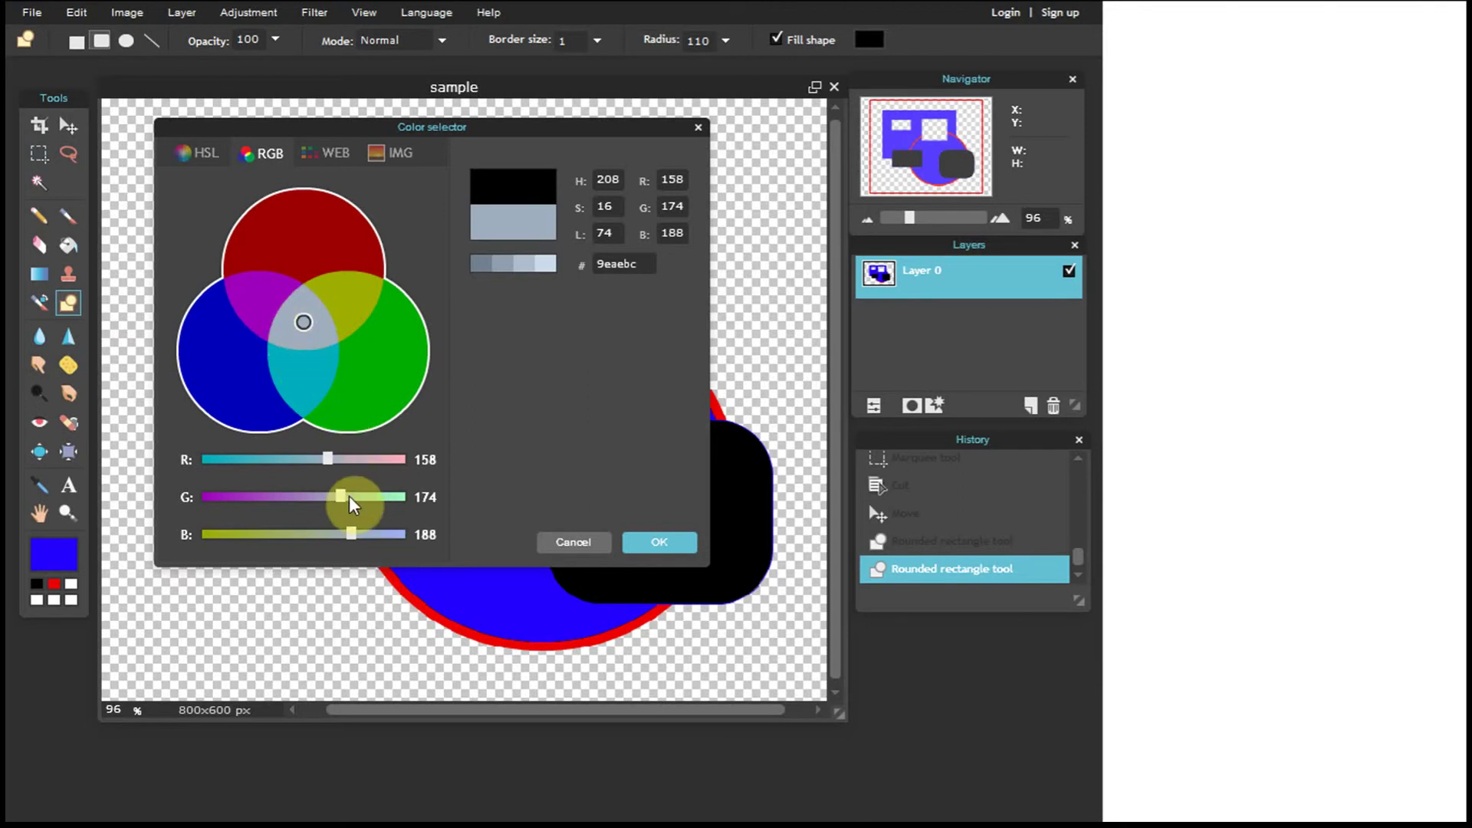
drag(337, 503, 325, 529)
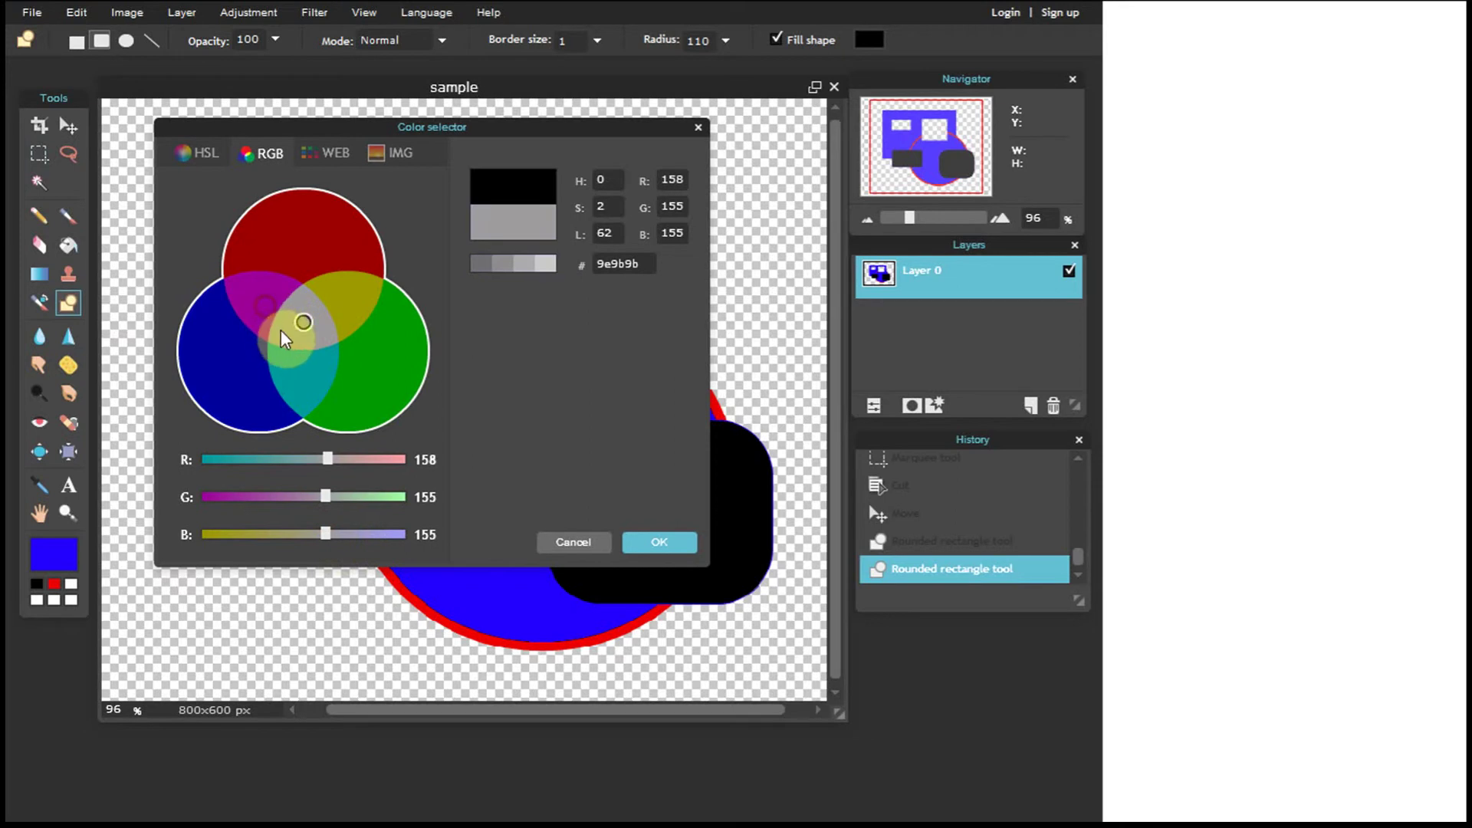
click(327, 460)
drag(327, 460, 345, 497)
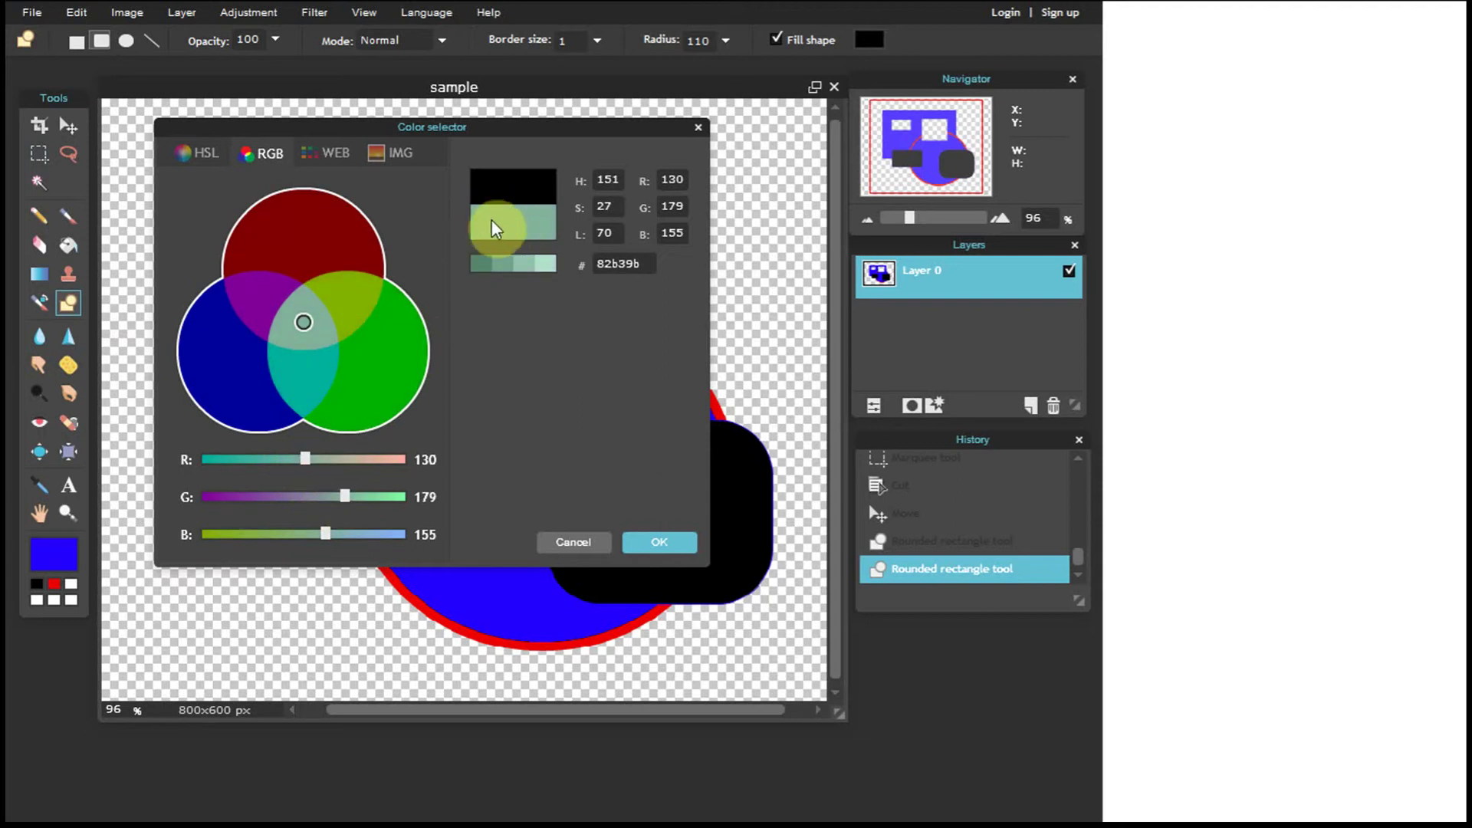
Set the rounded rectangle's fill colour to the light red eb5c49 using the HSL colour wheel
click(206, 155)
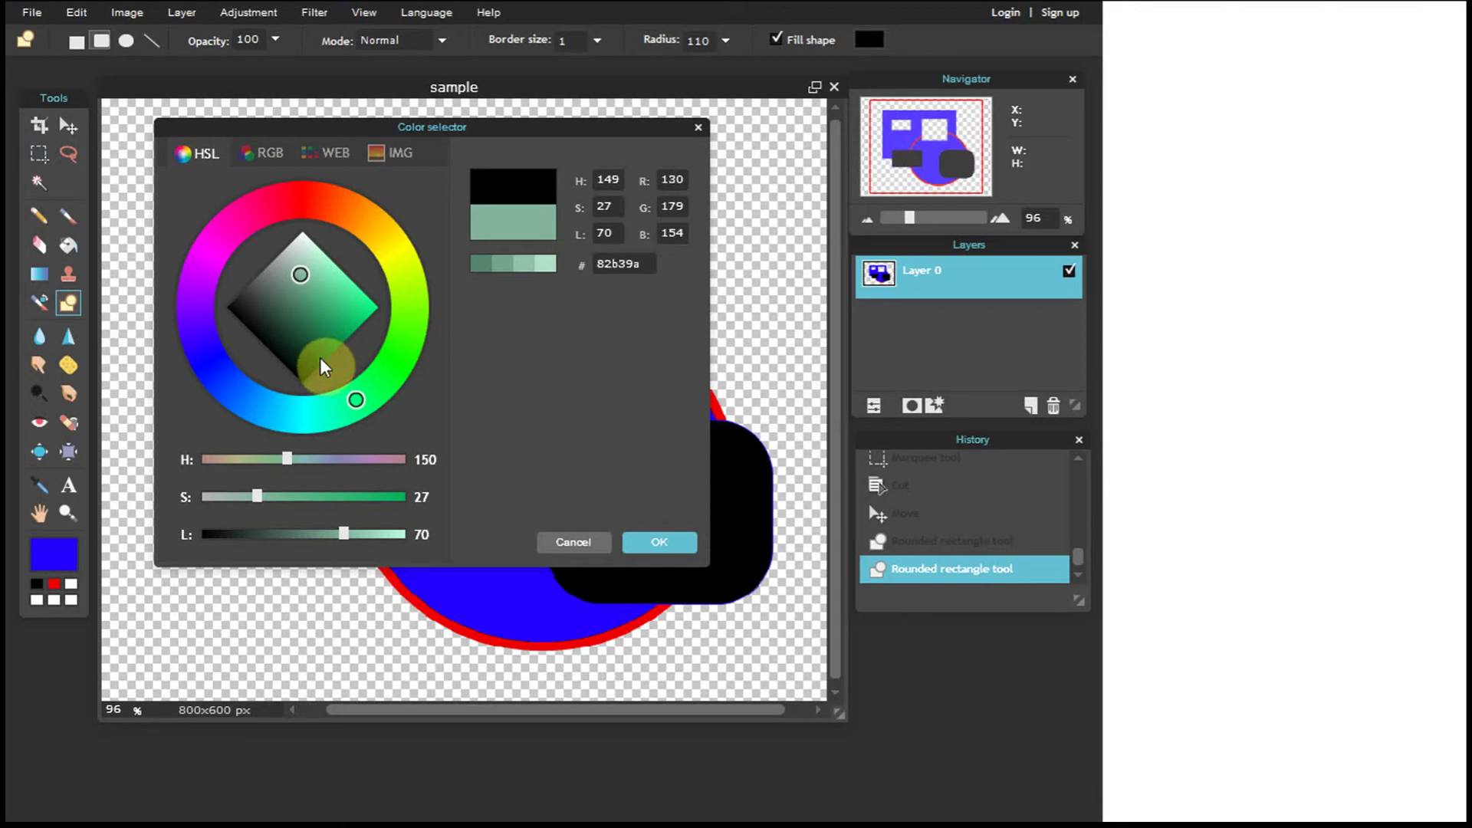
mouse_move(353, 403)
mouse_down()
mouse_move(421, 388)
mouse_move(434, 368)
mouse_move(372, 394)
mouse_move(433, 295)
mouse_move(407, 204)
mouse_move(315, 164)
mouse_move(230, 223)
mouse_move(207, 342)
mouse_move(279, 406)
mouse_move(355, 401)
mouse_move(404, 299)
mouse_move(368, 233)
mouse_move(315, 205)
mouse_up()
mouse_move(302, 281)
mouse_down()
mouse_move(279, 307)
mouse_move(240, 312)
mouse_move(315, 302)
mouse_move(306, 234)
mouse_move(307, 397)
mouse_move(298, 335)
mouse_move(218, 307)
mouse_move(381, 306)
mouse_move(407, 279)
mouse_move(328, 215)
mouse_move(380, 364)
mouse_move(379, 310)
mouse_move(334, 291)
mouse_move(355, 296)
mouse_move(381, 359)
mouse_up()
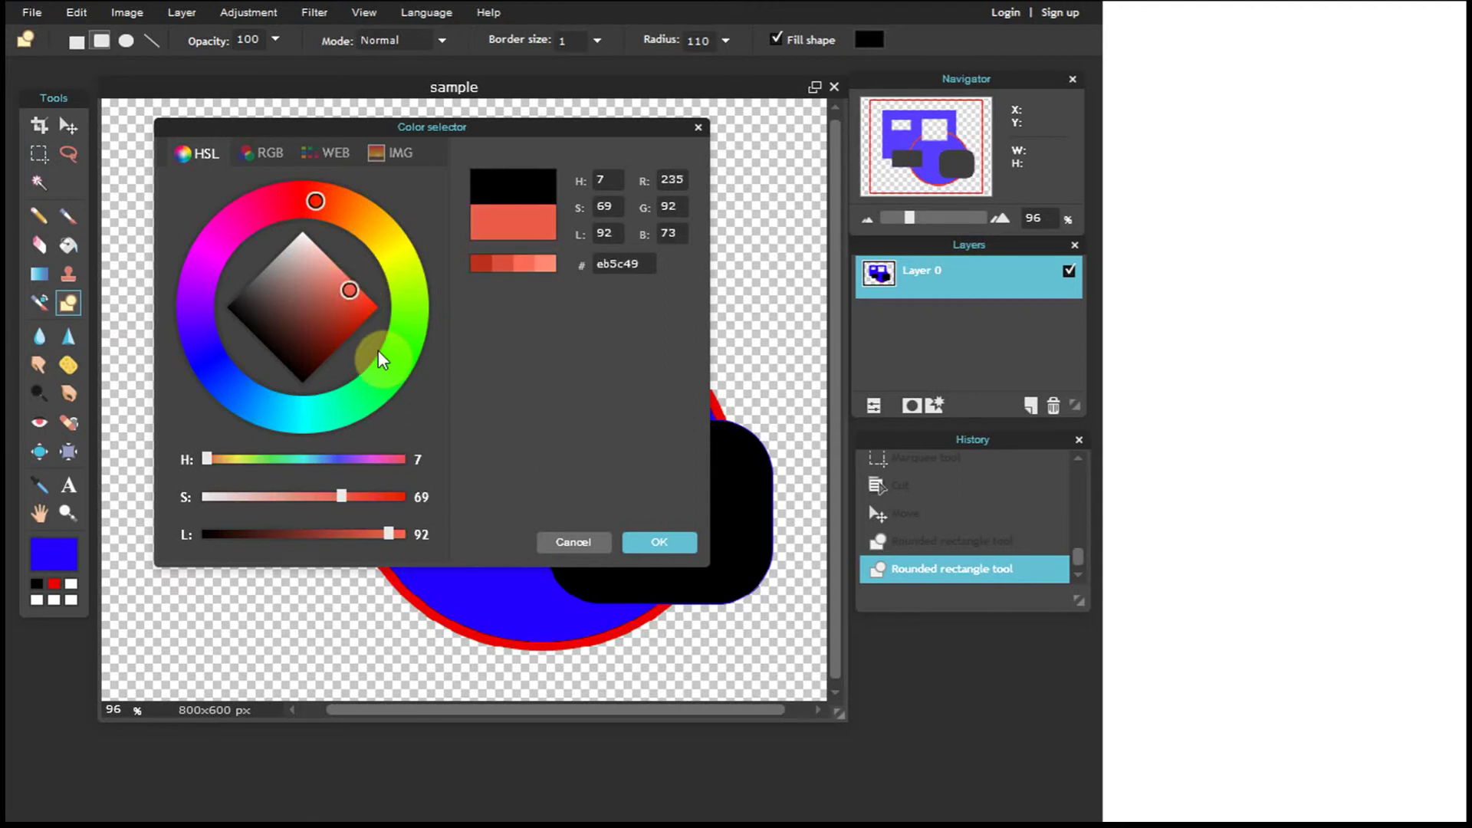
click(663, 540)
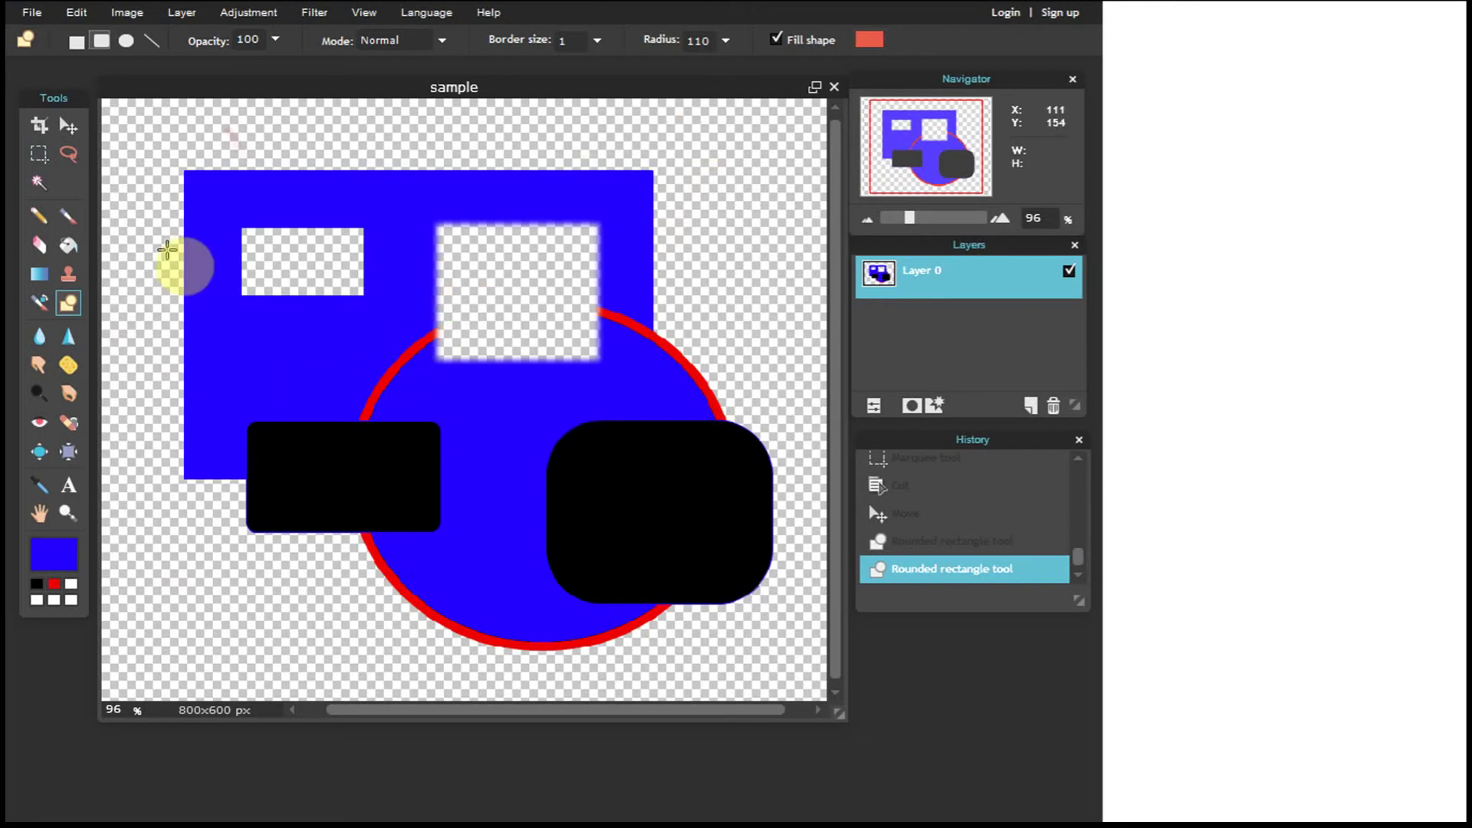
Draw a small black-filled ellipse with border size 9 just above the smaller rounded rectangle, and check the available blend modes
click(127, 41)
drag(223, 319, 345, 427)
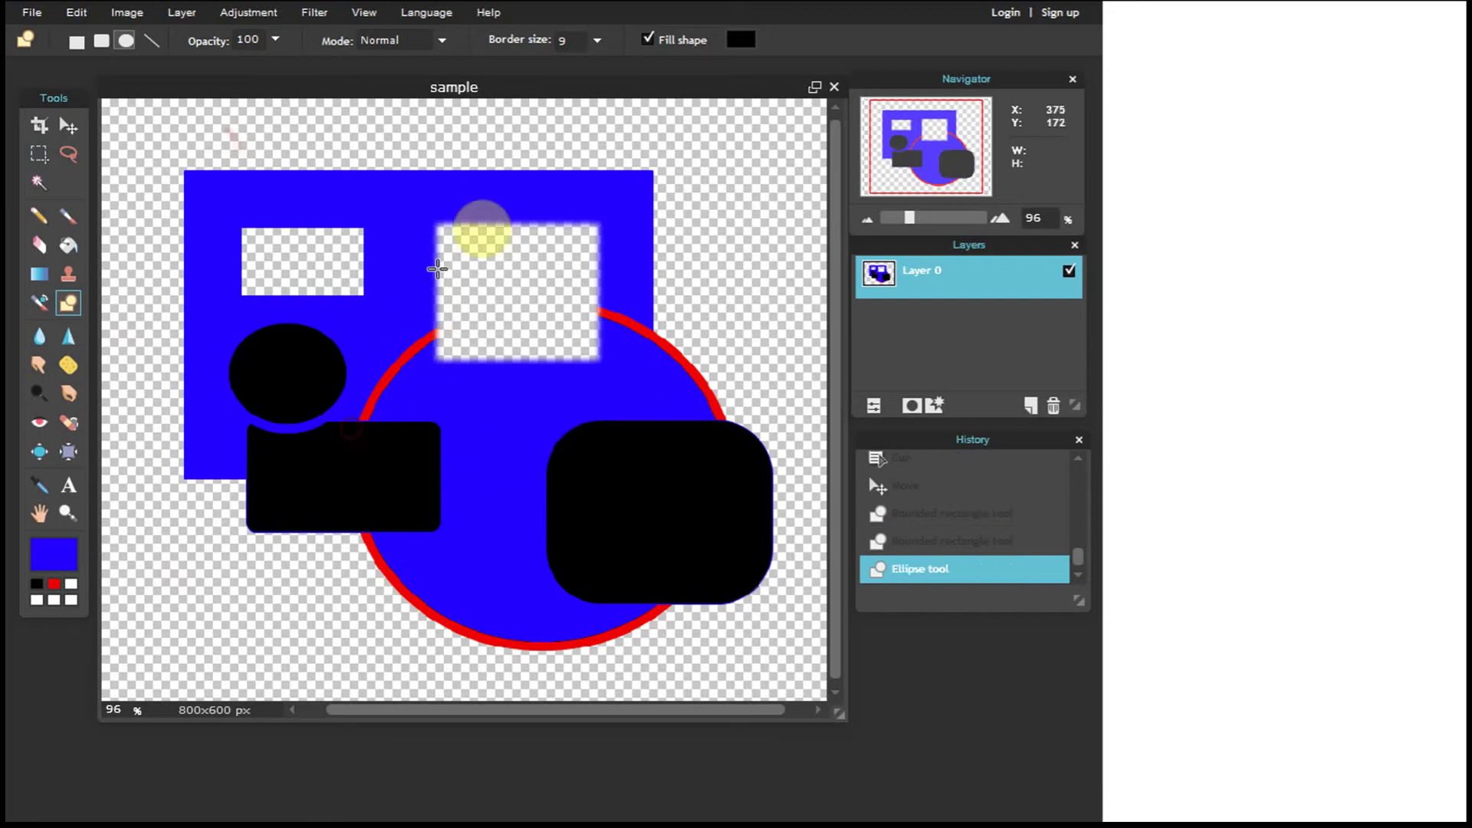
click(424, 45)
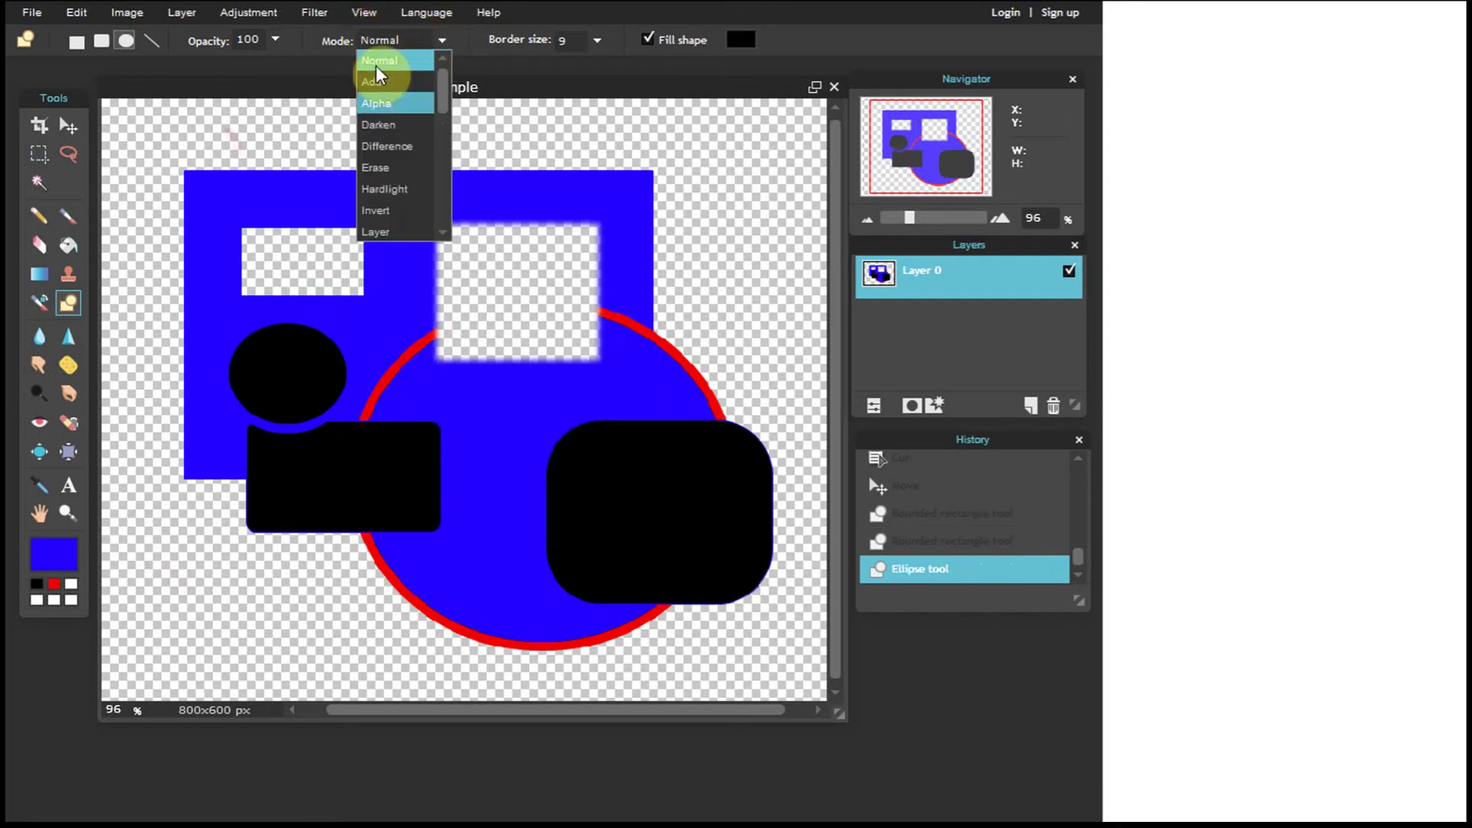
click(468, 44)
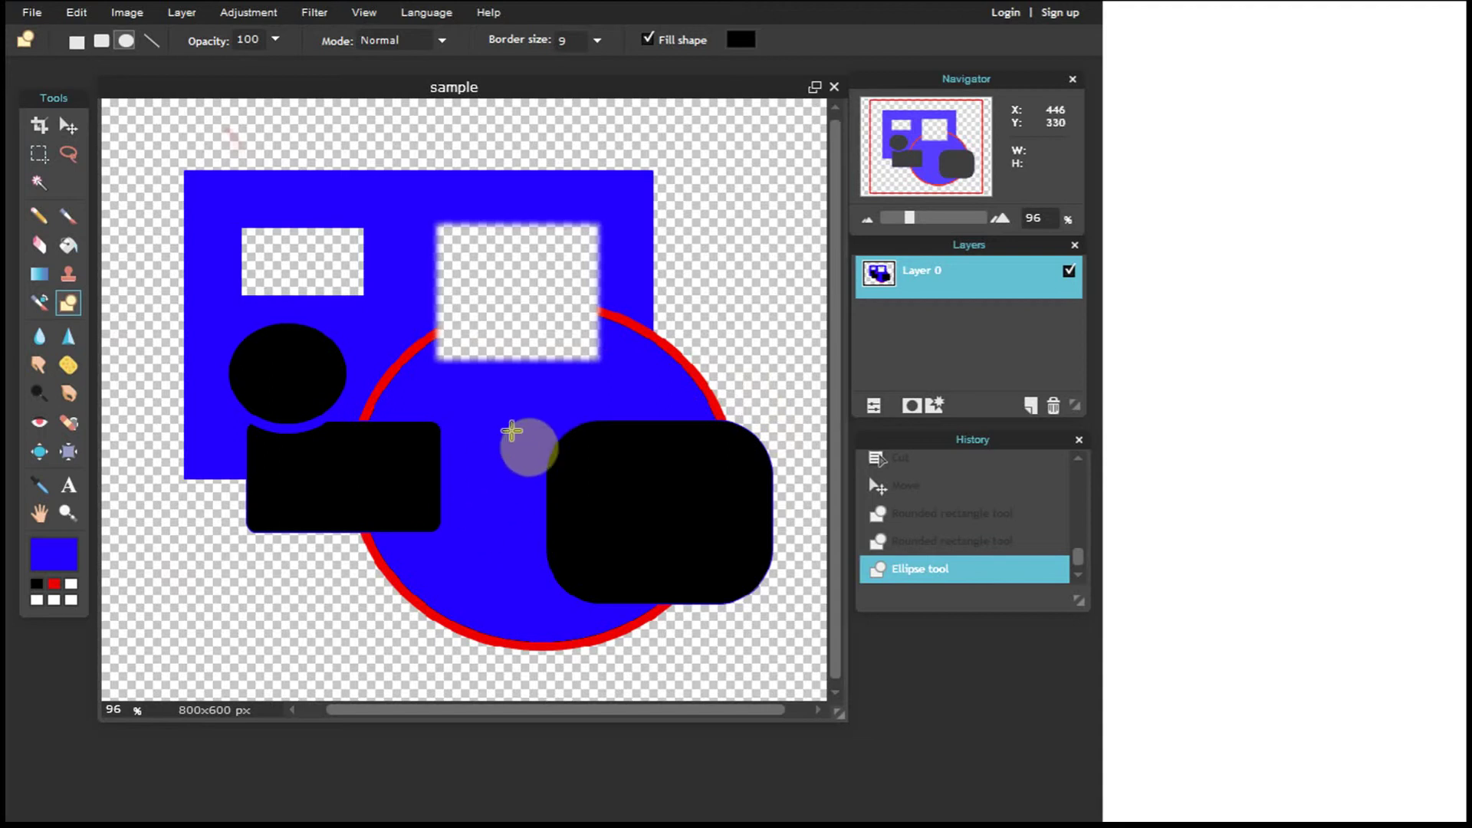
Clone-stamp the small black ellipse and its surroundings twice over the blue rectangle's upper part and its cut-outs, using brush 430
click(68, 275)
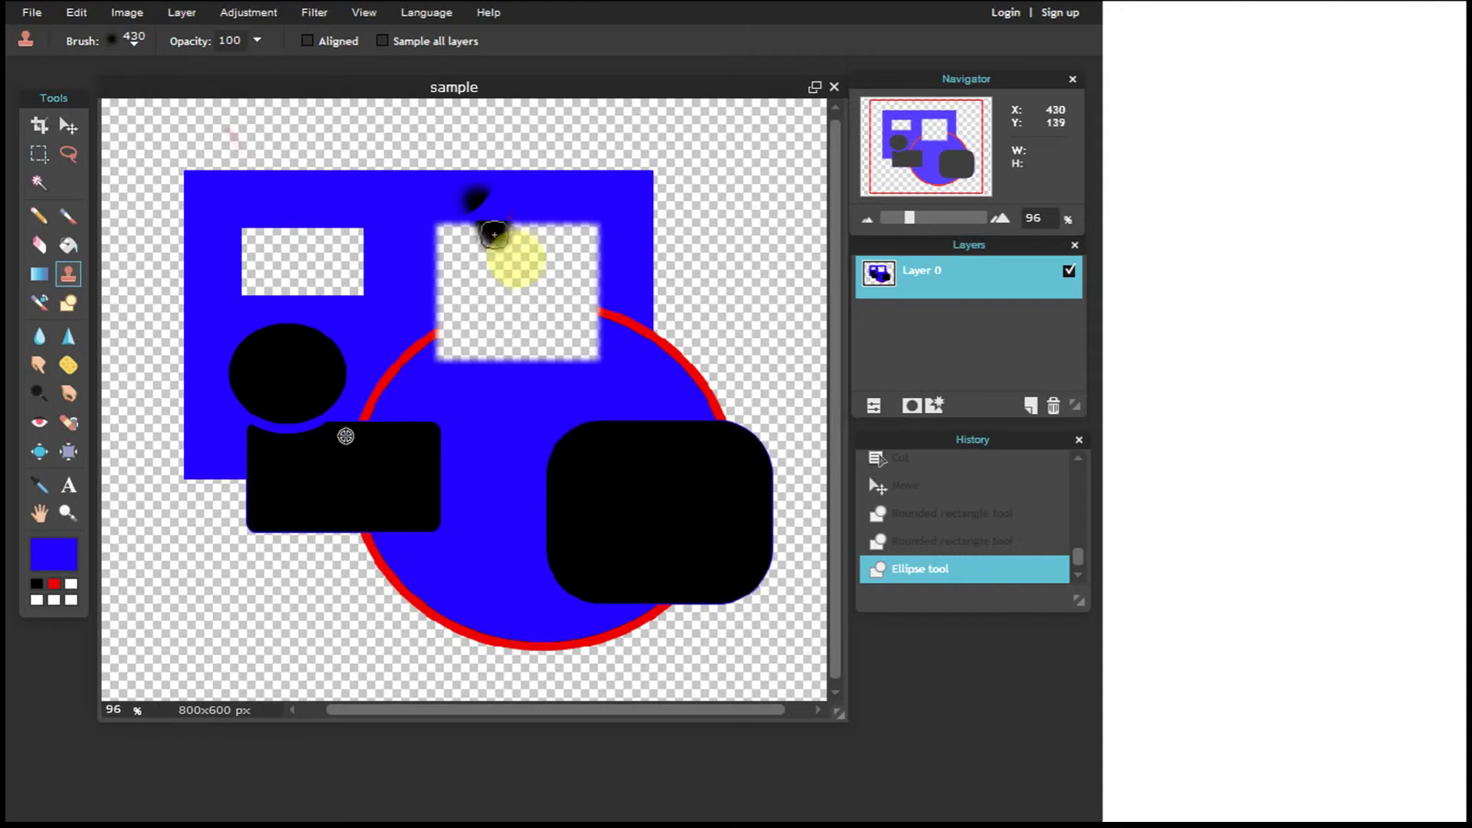
mouse_move(548, 306)
mouse_down()
mouse_move(591, 361)
mouse_move(569, 350)
mouse_move(558, 283)
mouse_move(585, 255)
mouse_move(646, 265)
mouse_move(584, 285)
mouse_move(567, 314)
mouse_move(602, 335)
mouse_move(597, 366)
mouse_move(594, 227)
mouse_move(501, 204)
mouse_move(442, 215)
mouse_move(447, 272)
mouse_move(411, 321)
mouse_move(443, 207)
mouse_move(428, 186)
mouse_move(377, 201)
mouse_move(375, 228)
mouse_move(403, 225)
mouse_move(417, 199)
mouse_move(370, 176)
mouse_move(378, 156)
mouse_move(440, 156)
mouse_move(437, 187)
mouse_move(411, 162)
mouse_move(416, 138)
mouse_move(456, 122)
mouse_move(478, 154)
mouse_move(468, 171)
mouse_move(455, 144)
mouse_move(506, 143)
mouse_move(484, 180)
mouse_move(483, 166)
mouse_move(512, 203)
mouse_move(481, 218)
mouse_move(450, 193)
mouse_move(395, 227)
mouse_move(383, 175)
mouse_move(348, 158)
mouse_move(409, 136)
mouse_move(422, 161)
mouse_move(385, 142)
mouse_move(447, 126)
mouse_move(456, 165)
mouse_move(431, 162)
mouse_move(527, 205)
mouse_move(469, 231)
mouse_move(444, 209)
mouse_up()
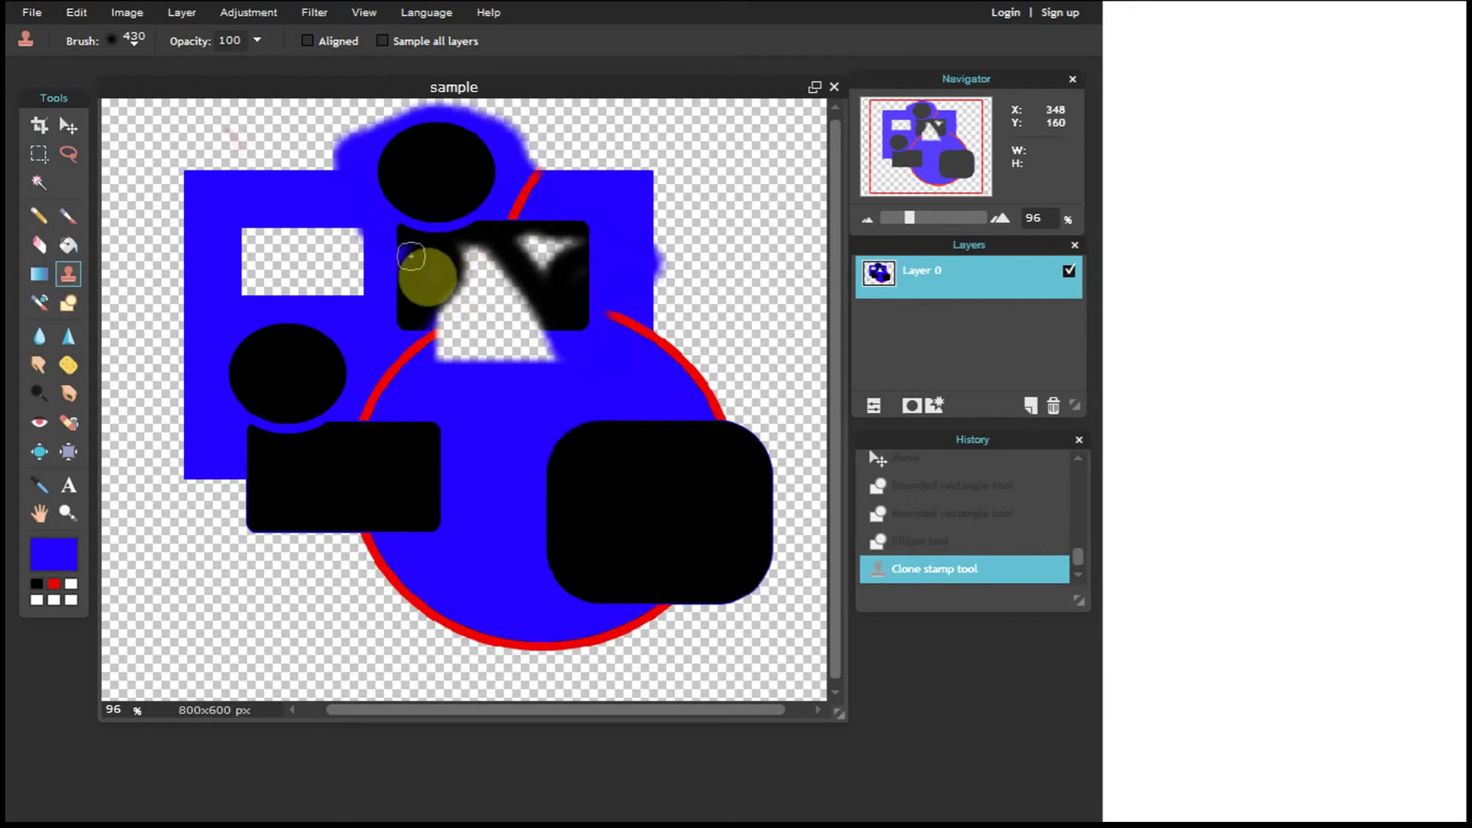
mouse_move(410, 251)
mouse_down()
mouse_move(403, 320)
mouse_move(392, 258)
mouse_move(372, 290)
mouse_move(368, 237)
mouse_move(348, 277)
mouse_move(357, 244)
mouse_move(321, 240)
mouse_move(304, 259)
mouse_move(308, 220)
mouse_move(351, 227)
mouse_move(387, 208)
mouse_move(366, 218)
mouse_move(419, 247)
mouse_move(425, 216)
mouse_move(389, 206)
mouse_move(370, 219)
mouse_move(351, 190)
mouse_move(384, 174)
mouse_up()
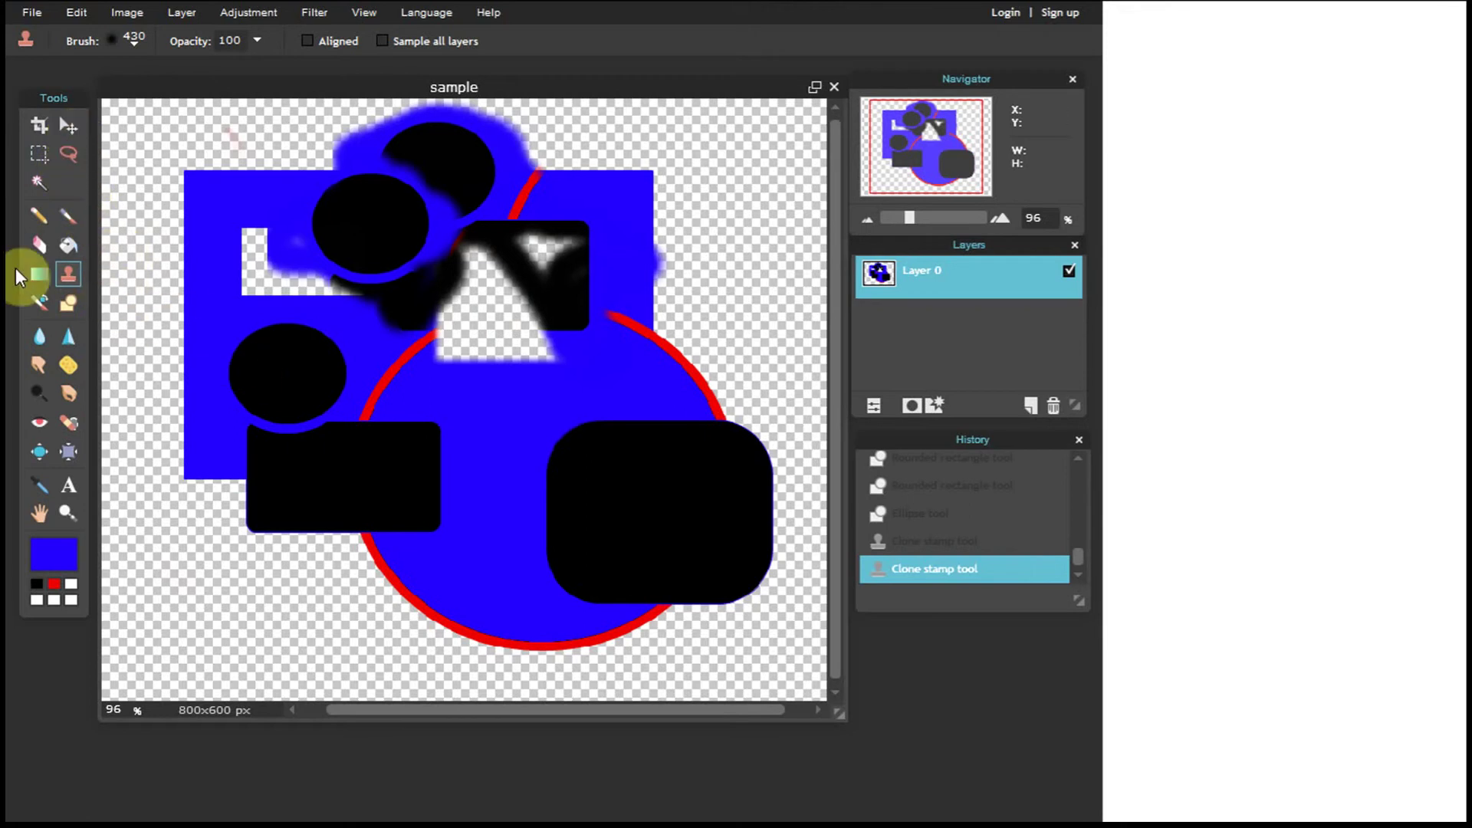
Try a linear white-to-black gradient across the whole canvas, and undo it
click(38, 280)
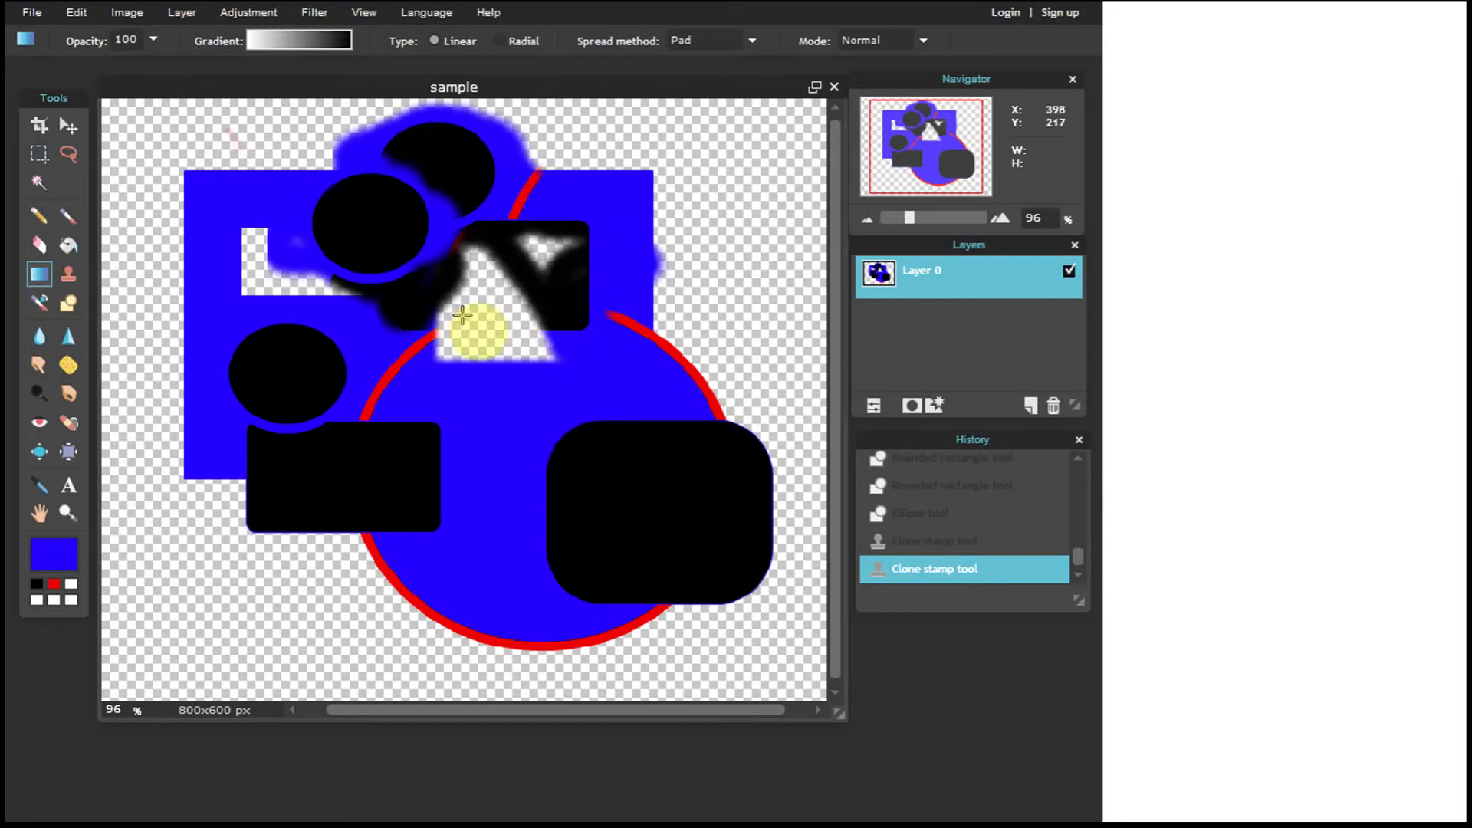
drag(447, 334, 524, 327)
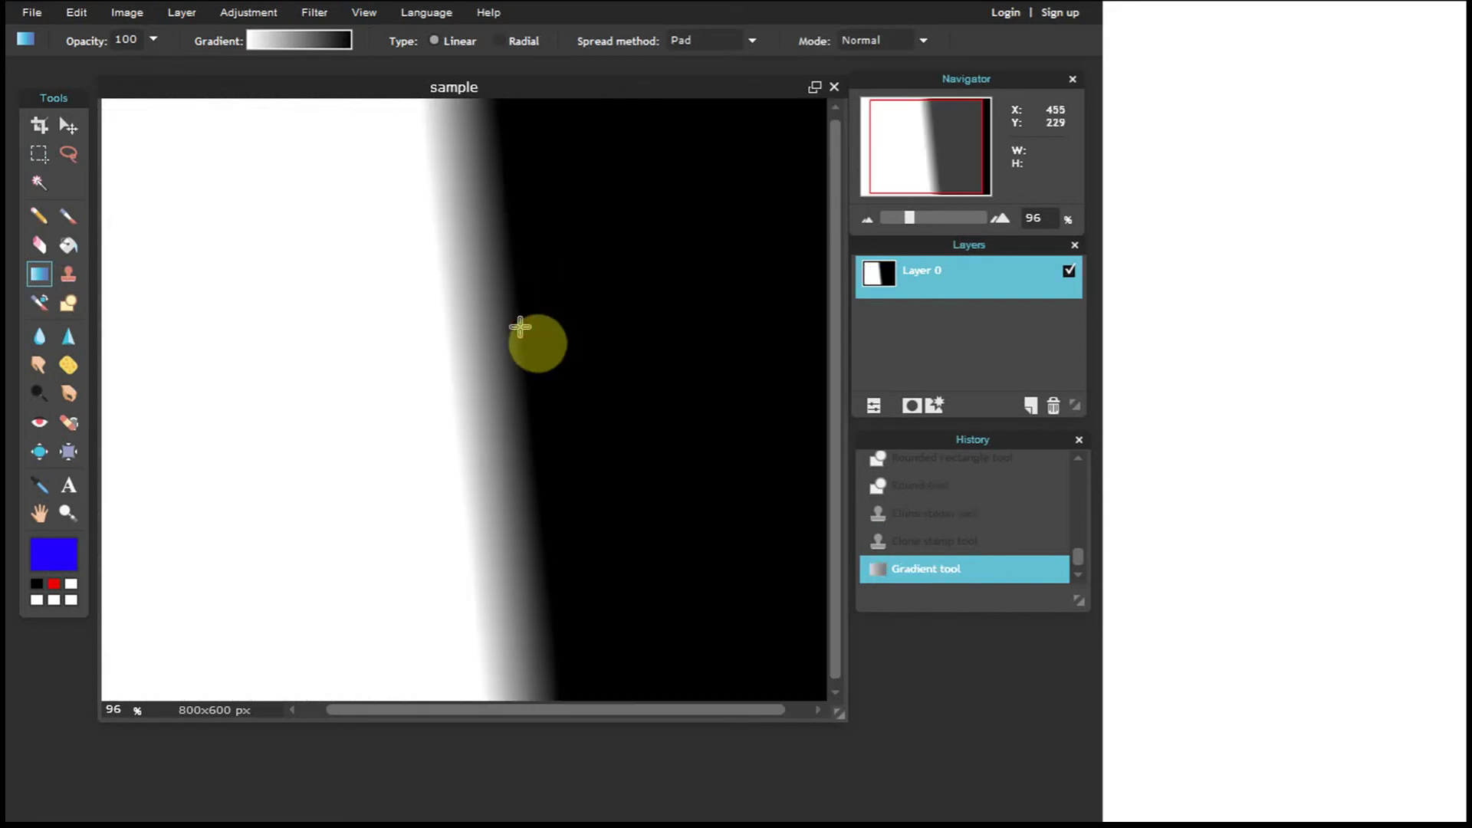
key(ctrl+z)
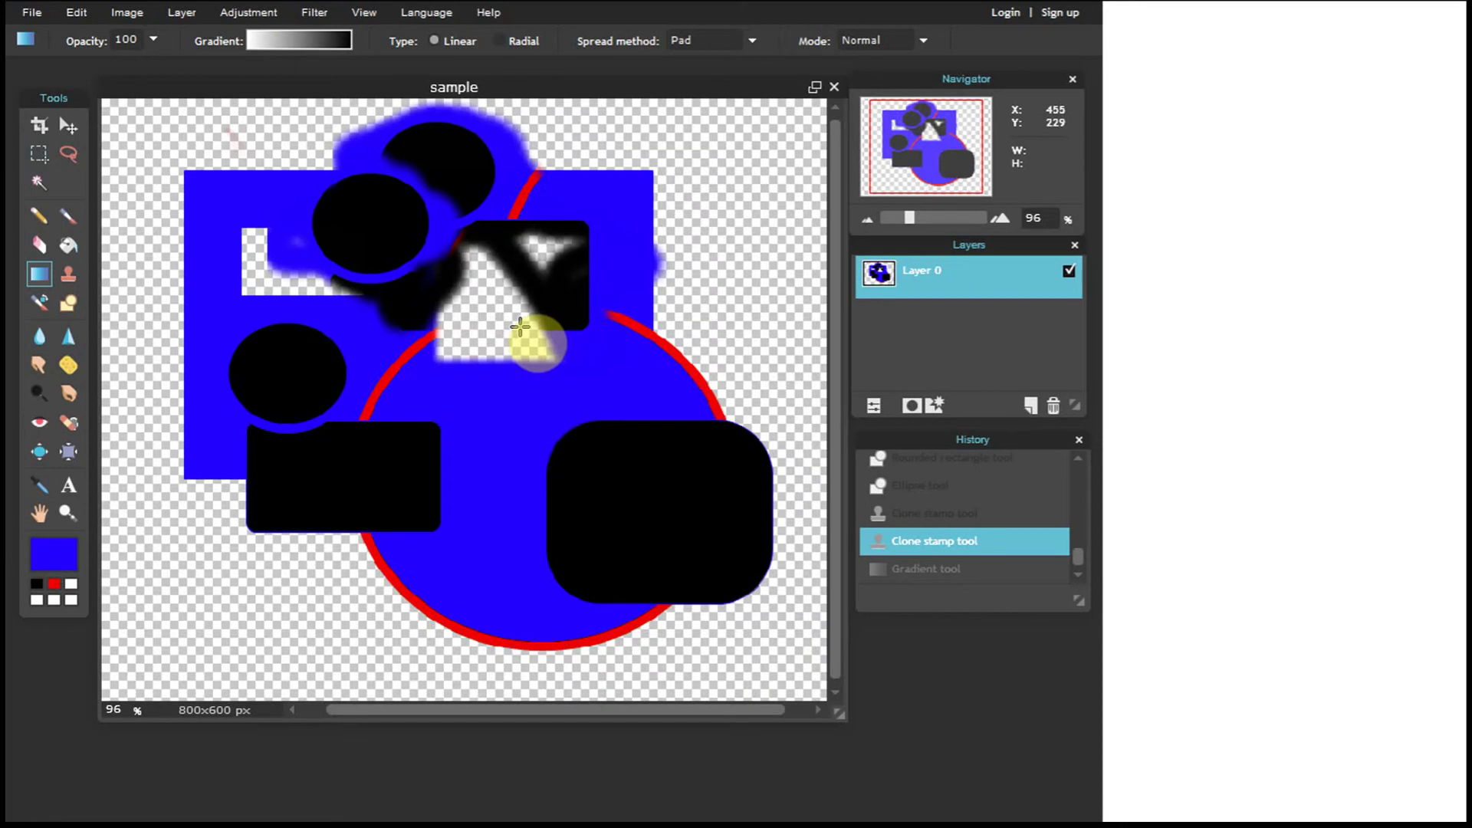
Marquee-select an area about 347 by 141 in the middle of the shapes and fill it with a linear white-to-black gradient
click(46, 157)
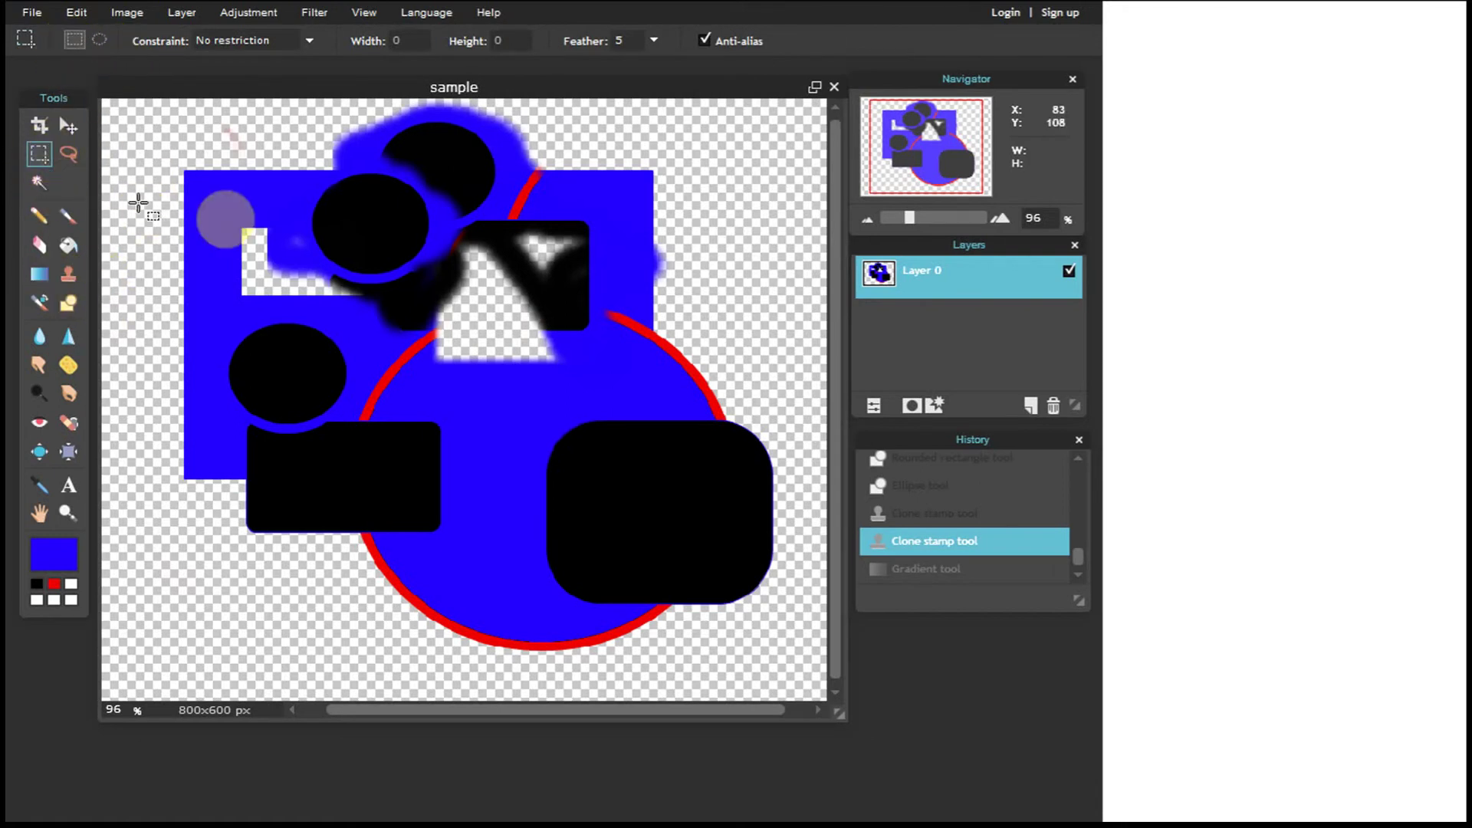
drag(254, 296, 600, 428)
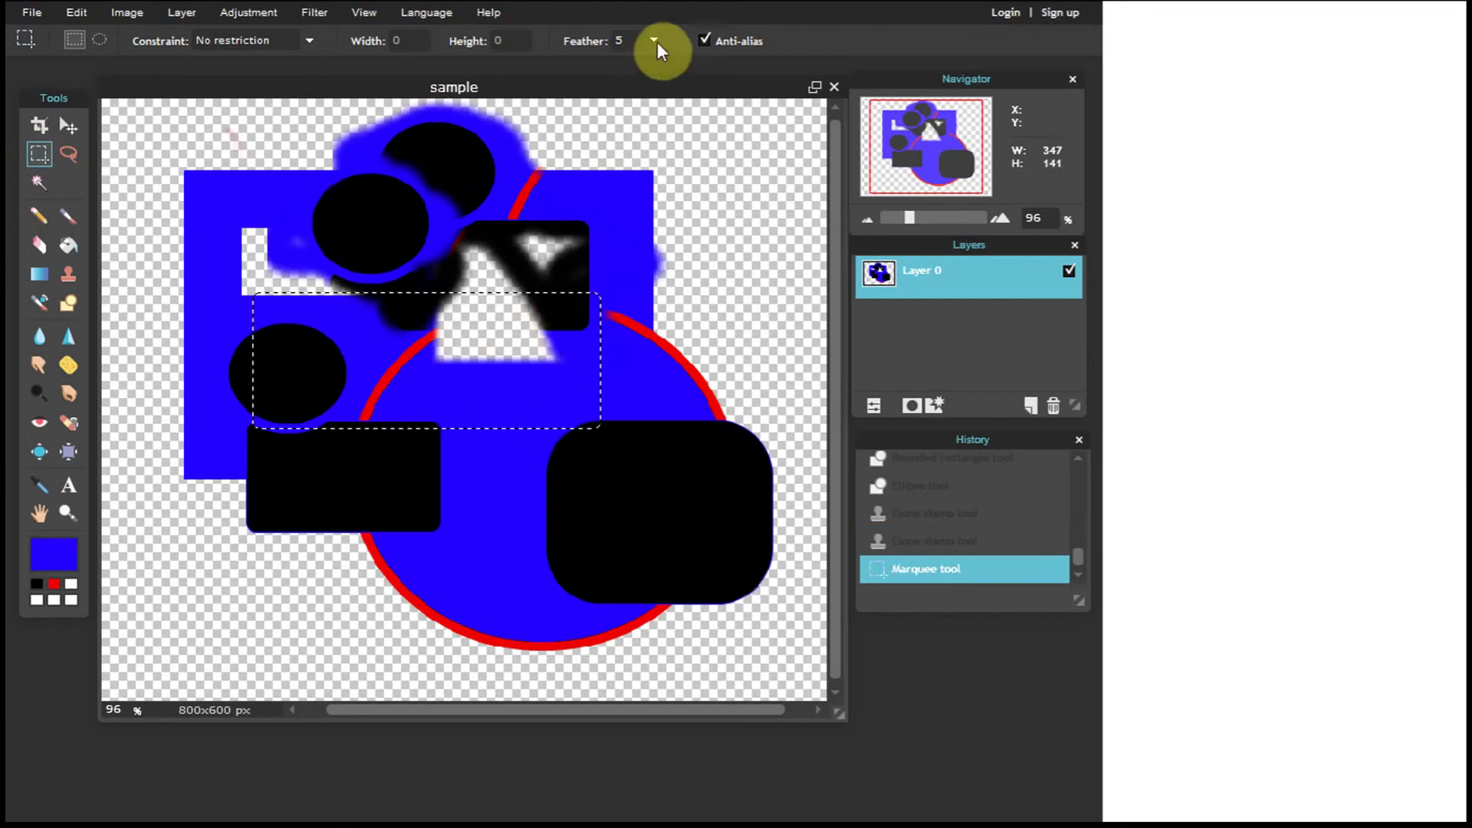
click(39, 273)
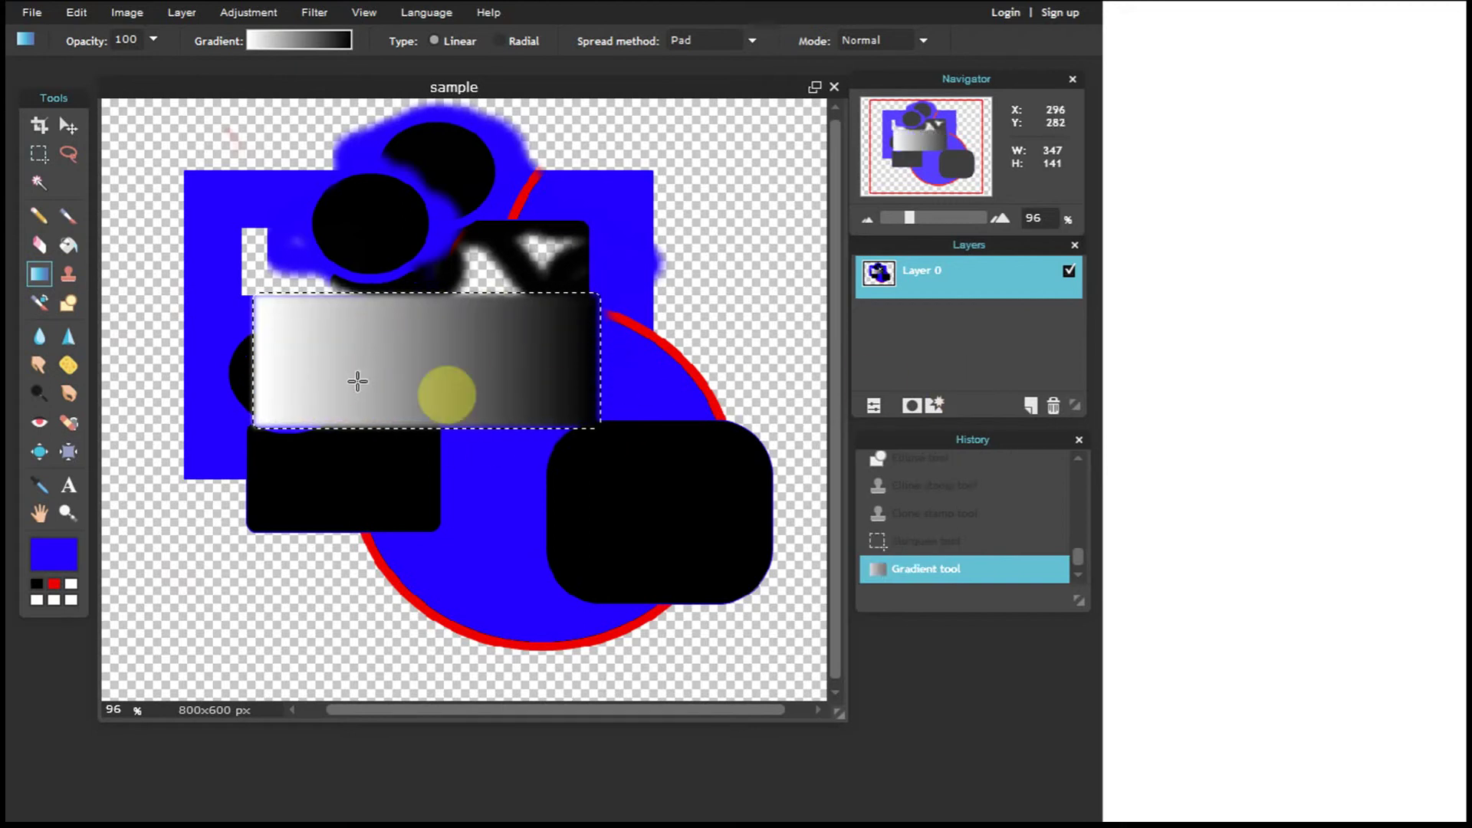
Move the selected gradient area up and left over the blue rectangle's cut-out, and deselect it
click(69, 125)
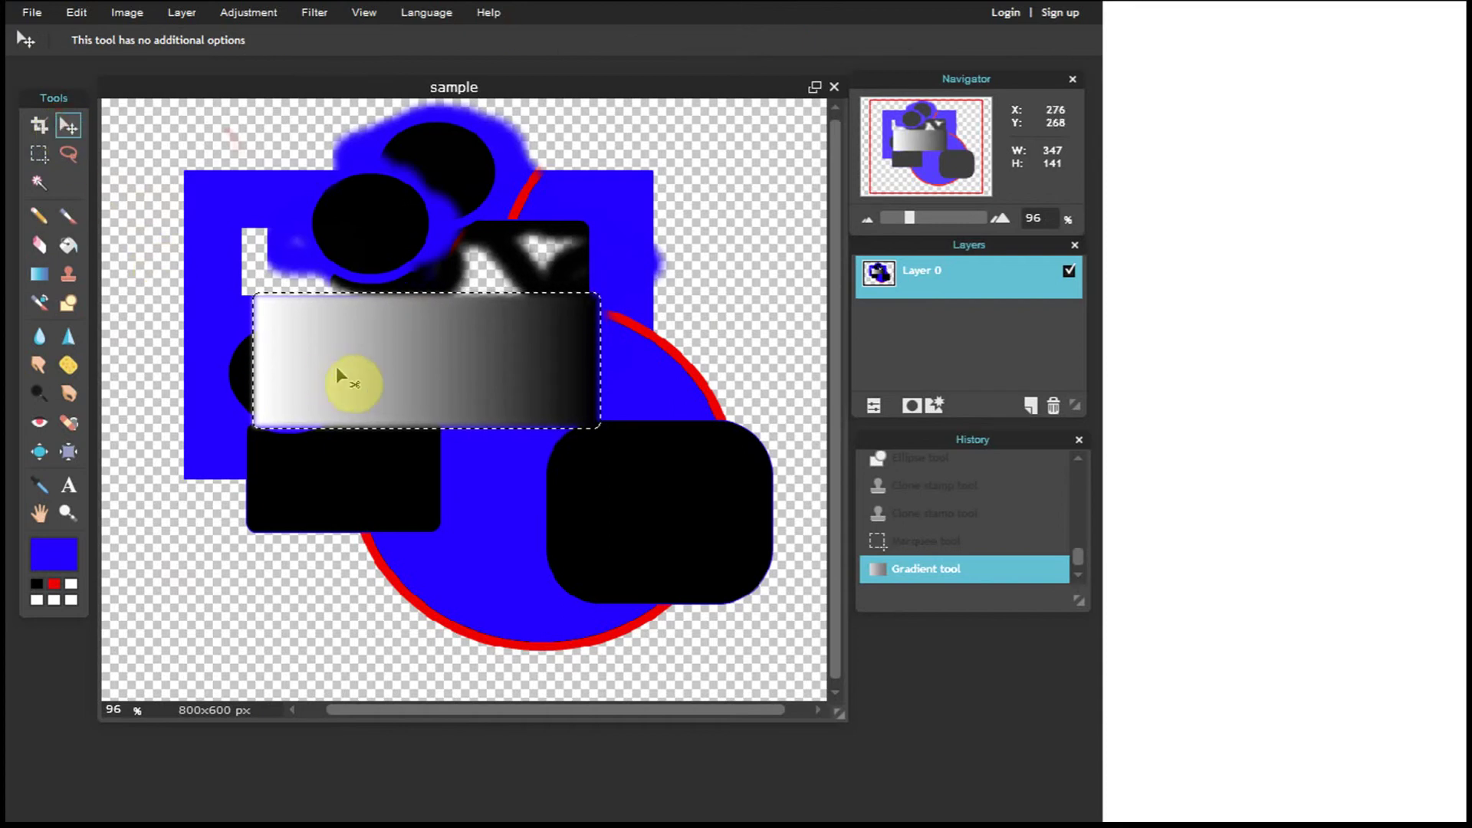
drag(330, 353, 284, 304)
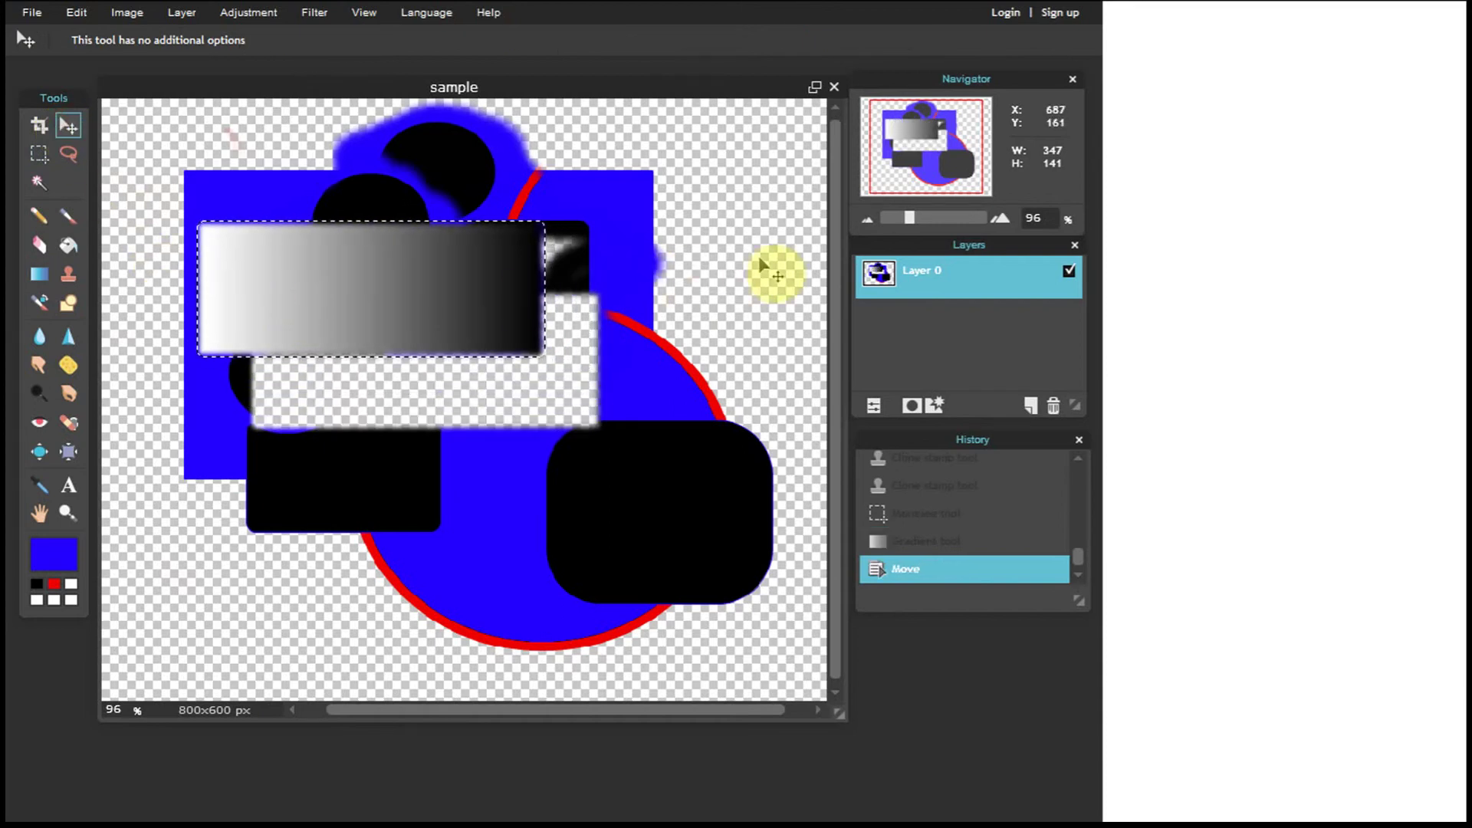
click(39, 153)
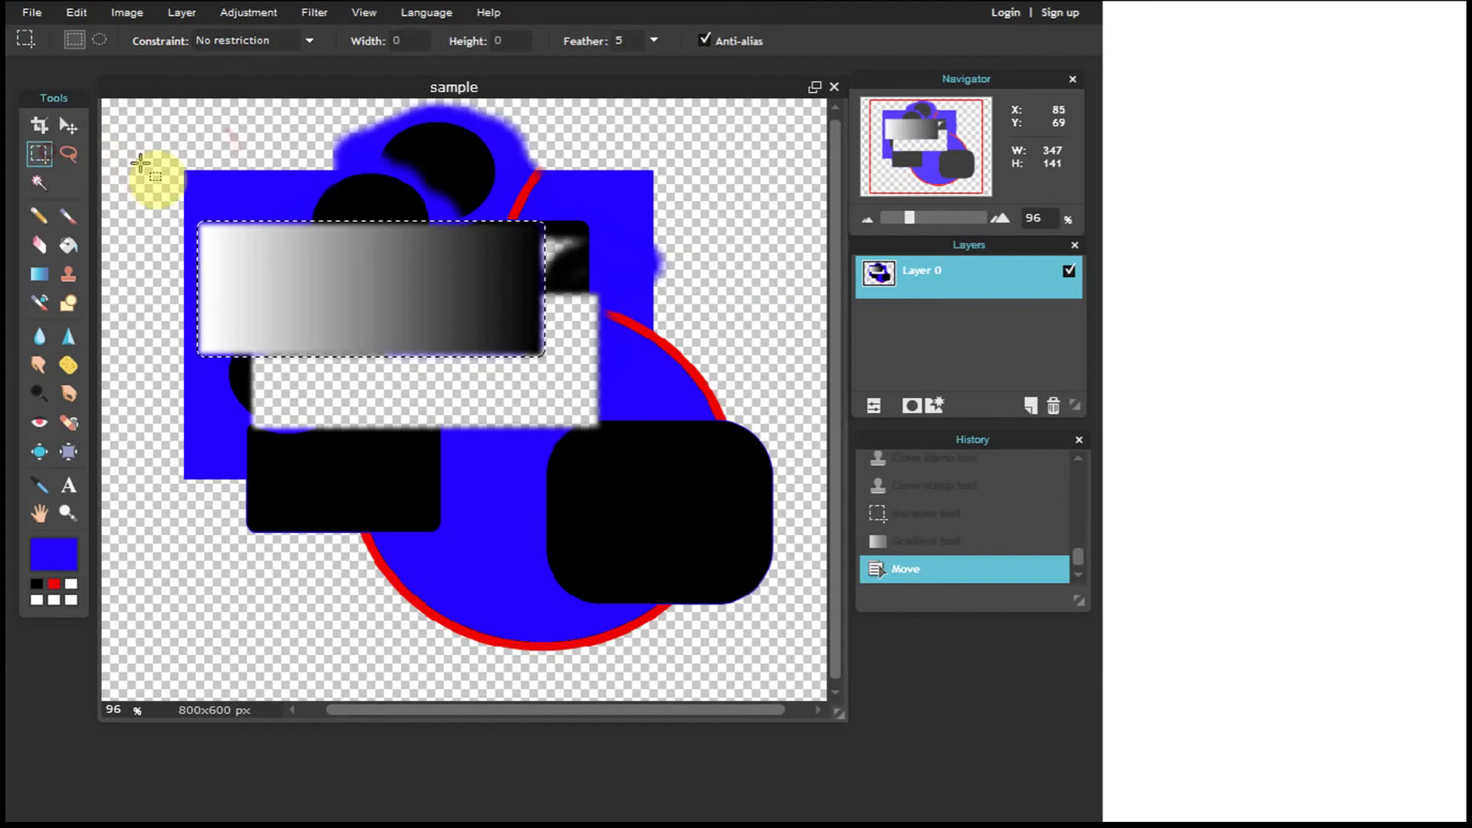
click(141, 161)
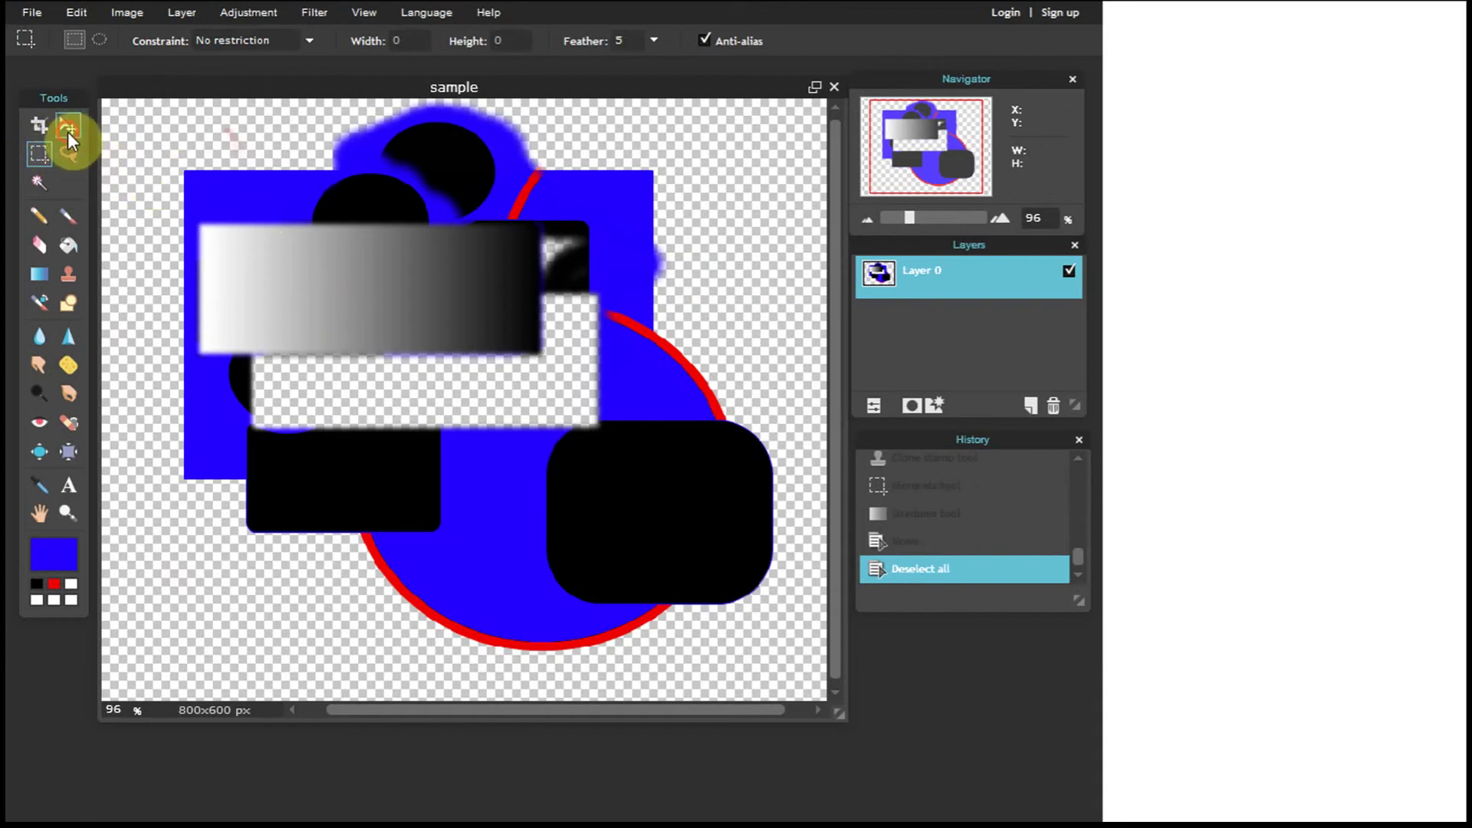
Move the entire layer content slightly up and left, and shift it back down
click(68, 125)
mouse_move(328, 268)
mouse_down()
mouse_move(338, 329)
mouse_move(320, 255)
mouse_up()
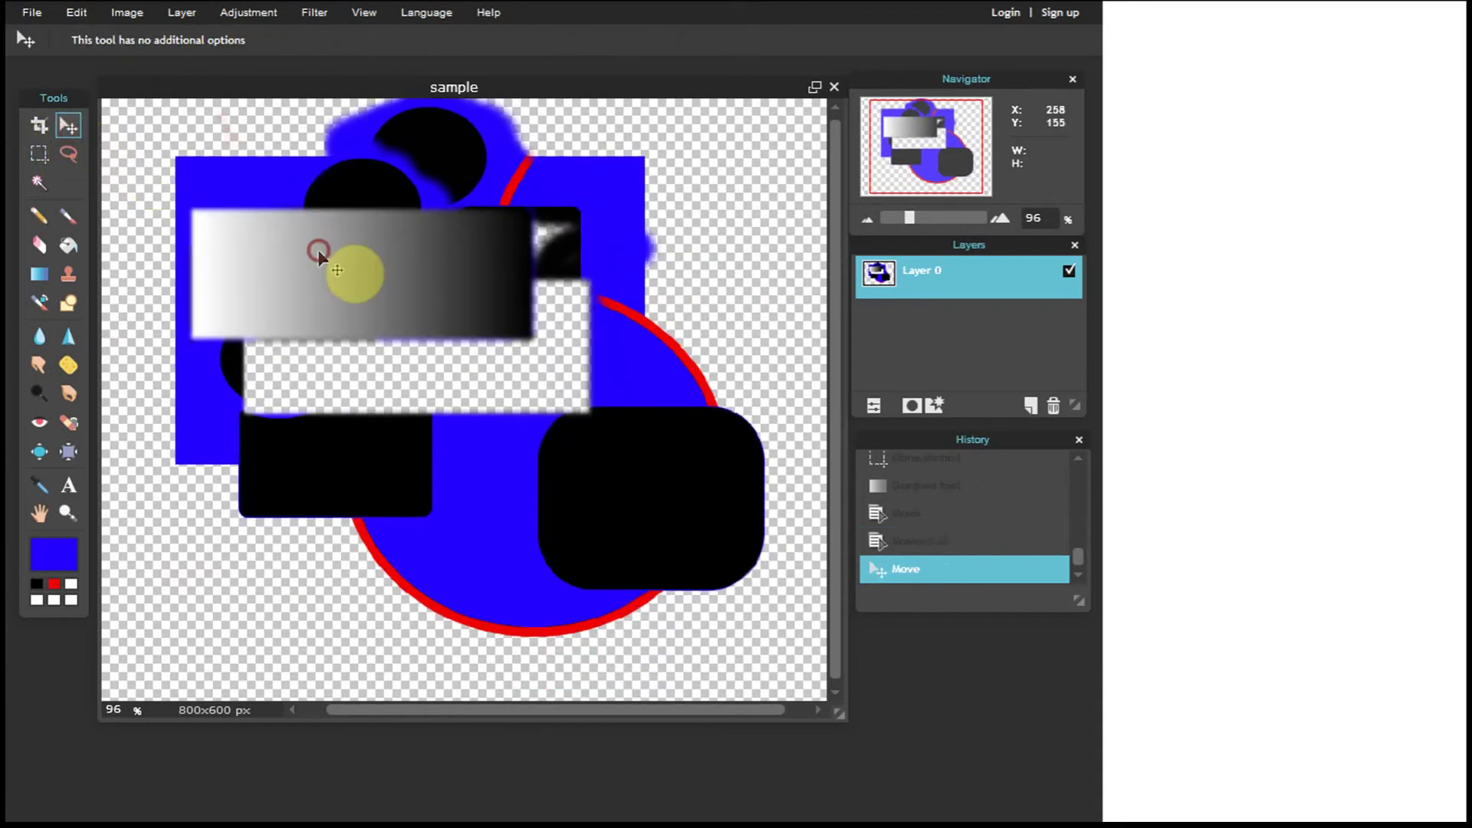
drag(477, 299, 479, 326)
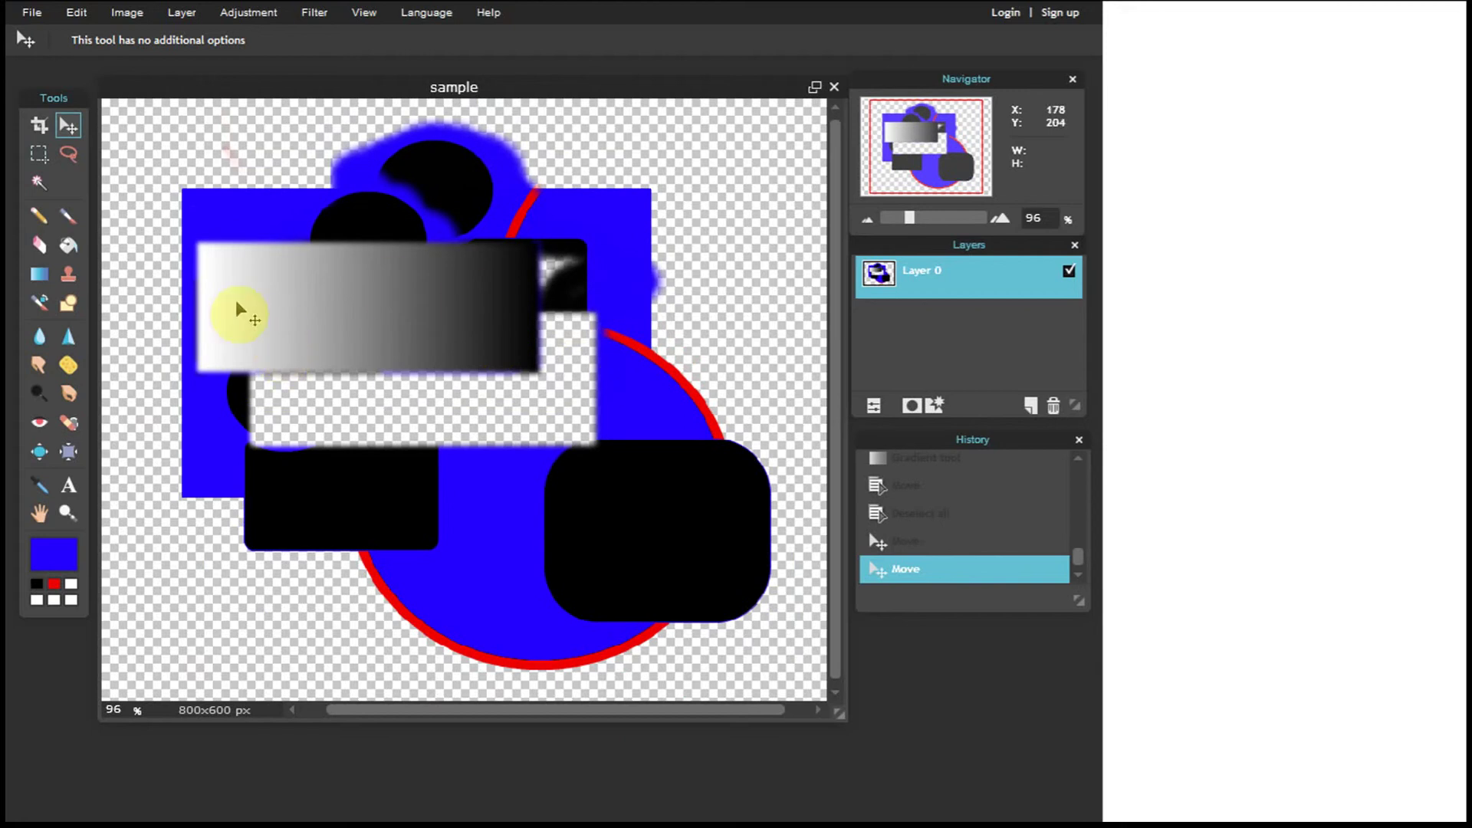
Marquee-select an area about 365 by 160 overlapping the moved gradient's lower part and fill it with a linear white-to-black gradient
click(39, 153)
drag(227, 334, 592, 486)
click(39, 274)
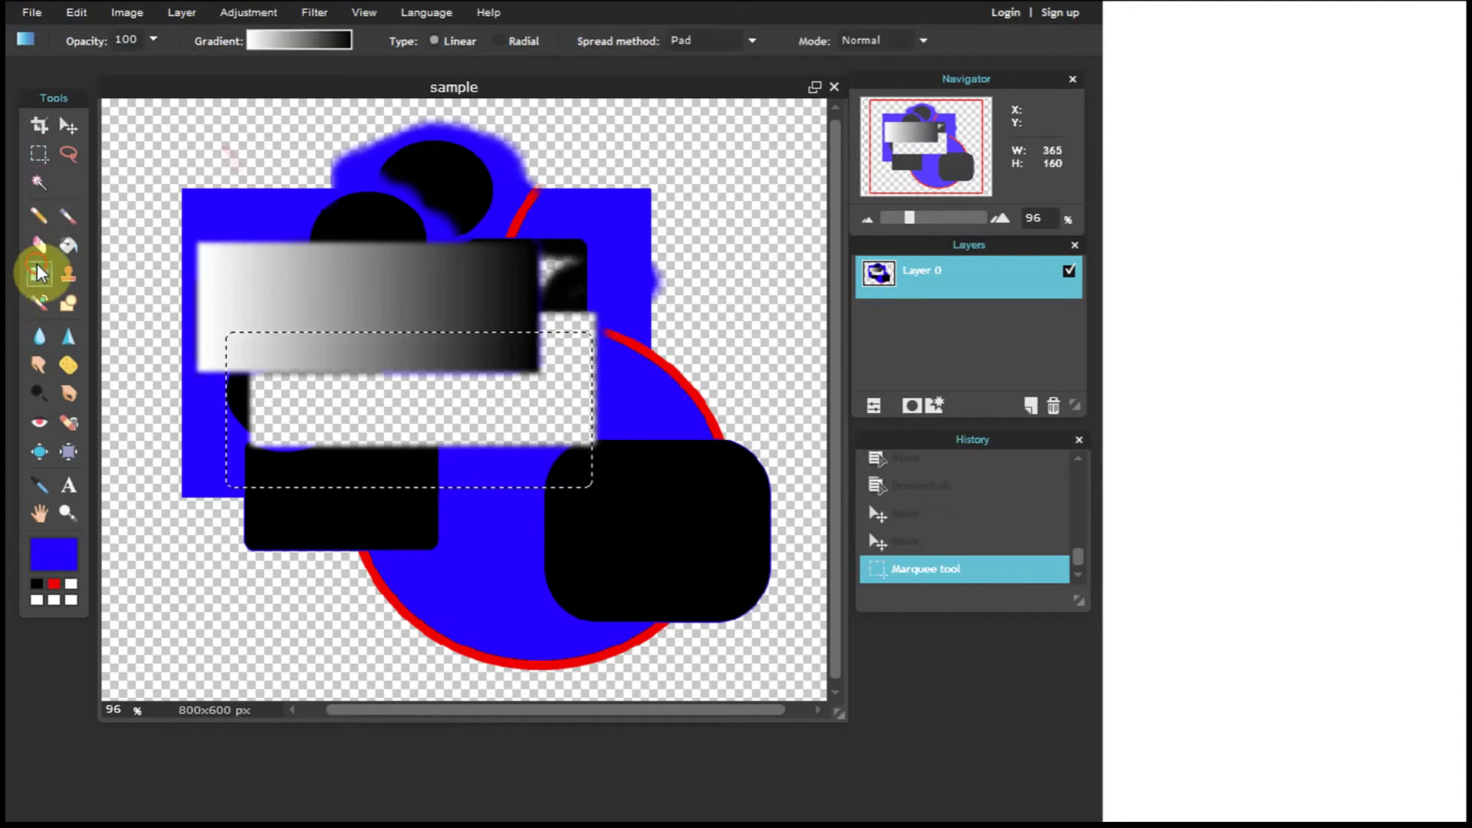
drag(237, 393, 292, 391)
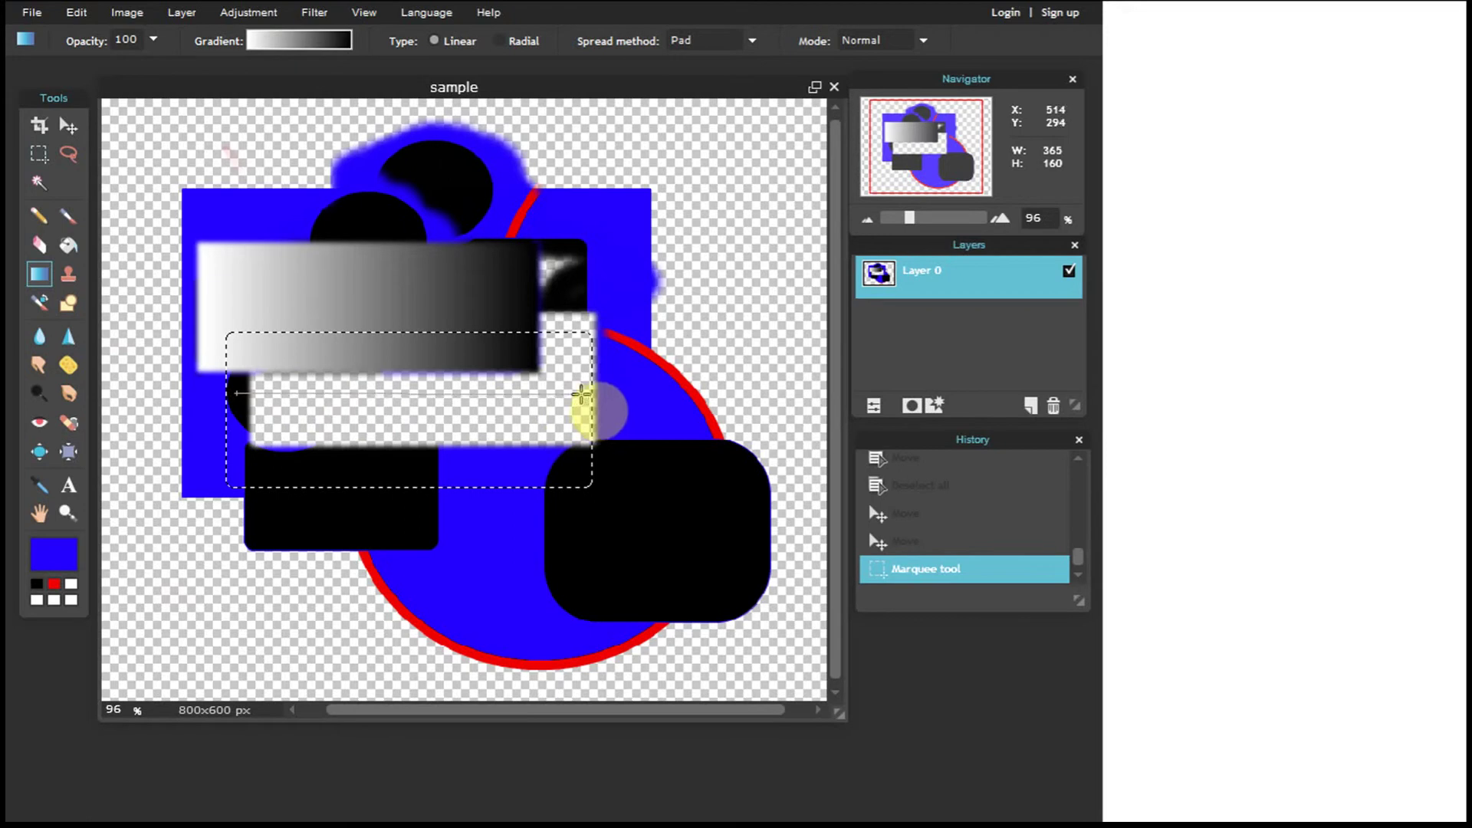
drag(580, 394, 584, 396)
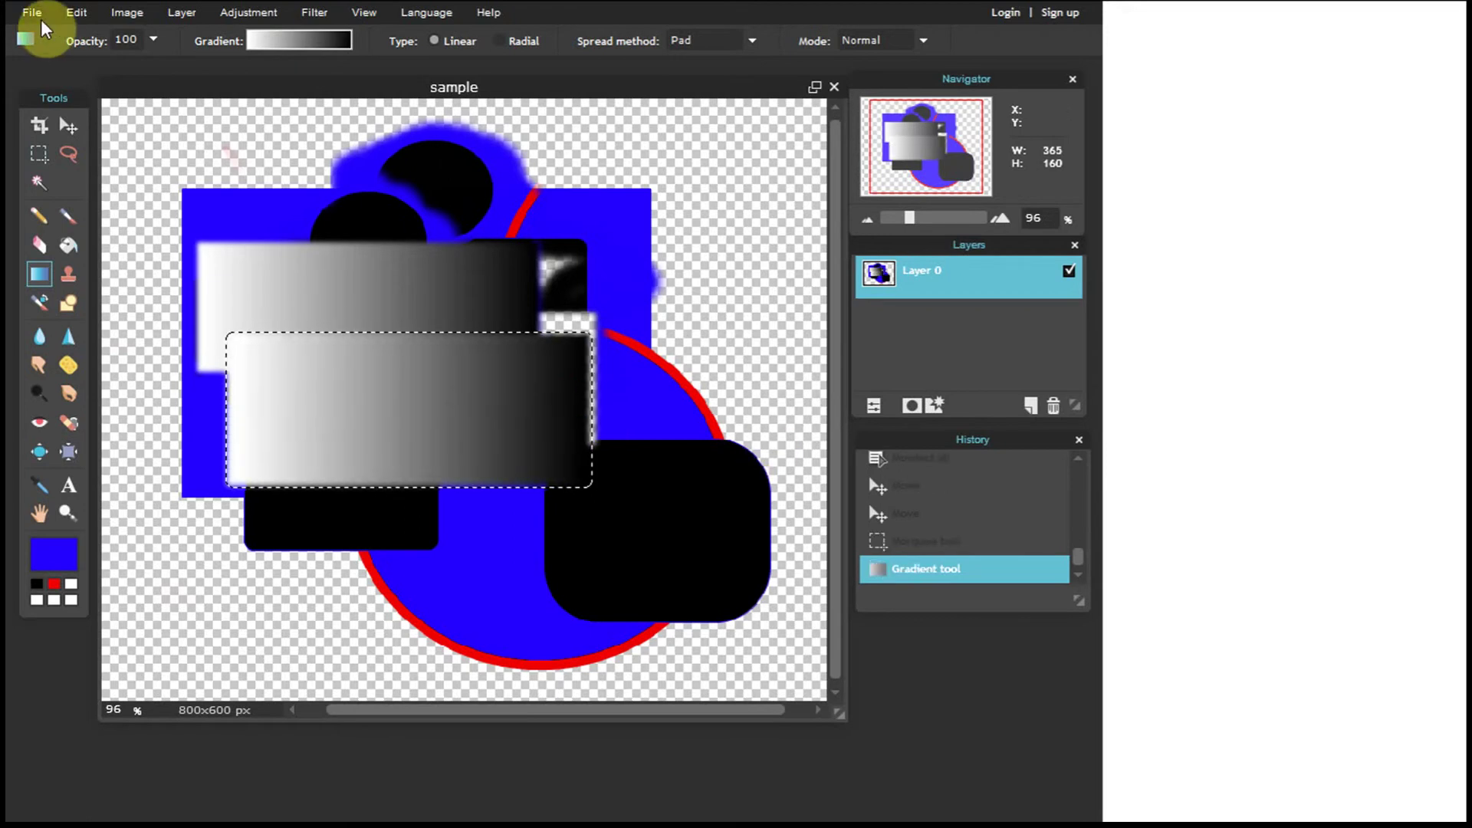
Move the second gradient area down and left over the smaller black rectangle, and deselect it
click(75, 133)
drag(302, 421, 205, 568)
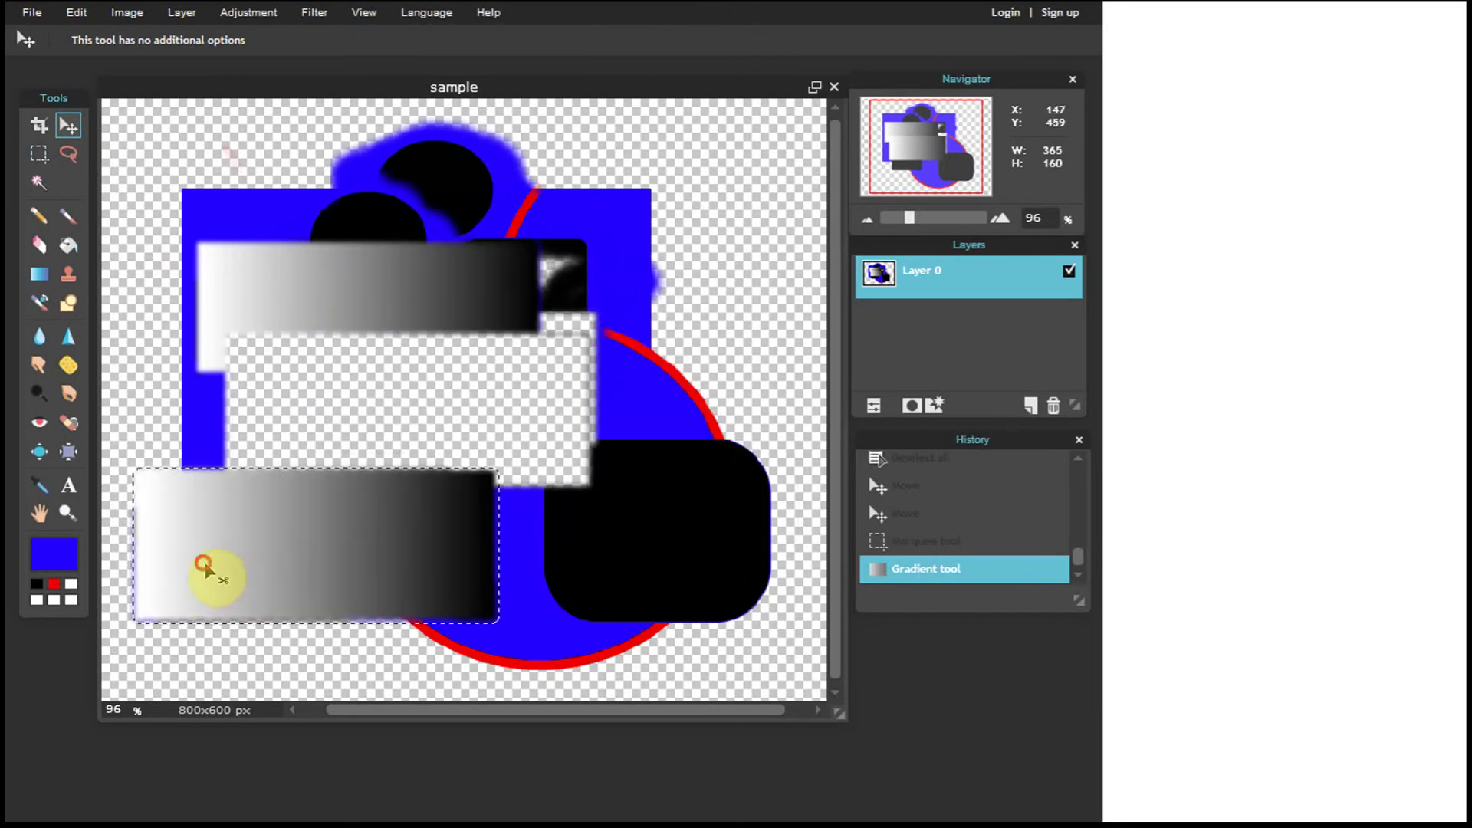
click(40, 154)
click(674, 204)
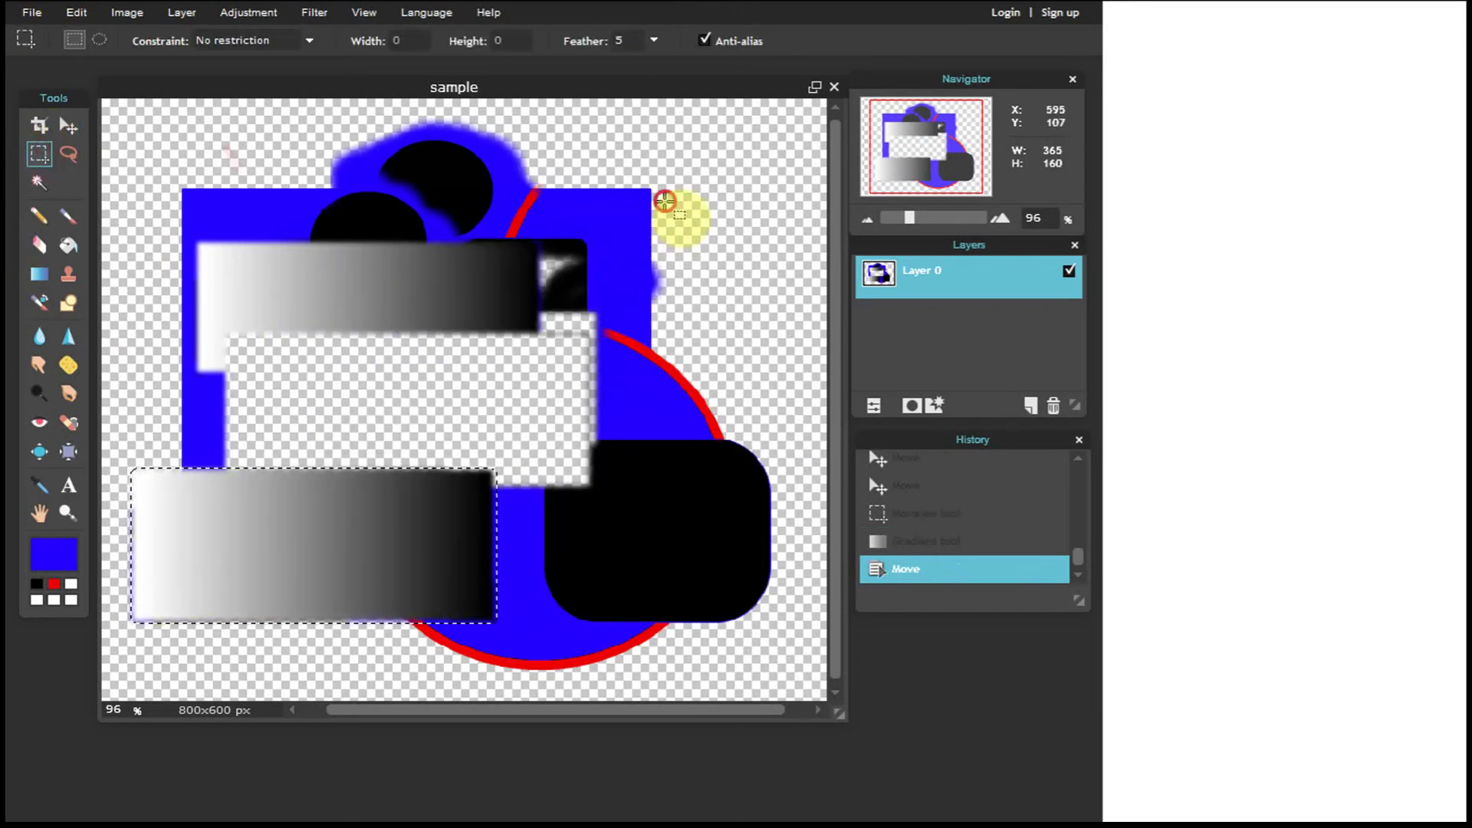
Reposition the whole layer content in several small moves within the canvas
click(68, 125)
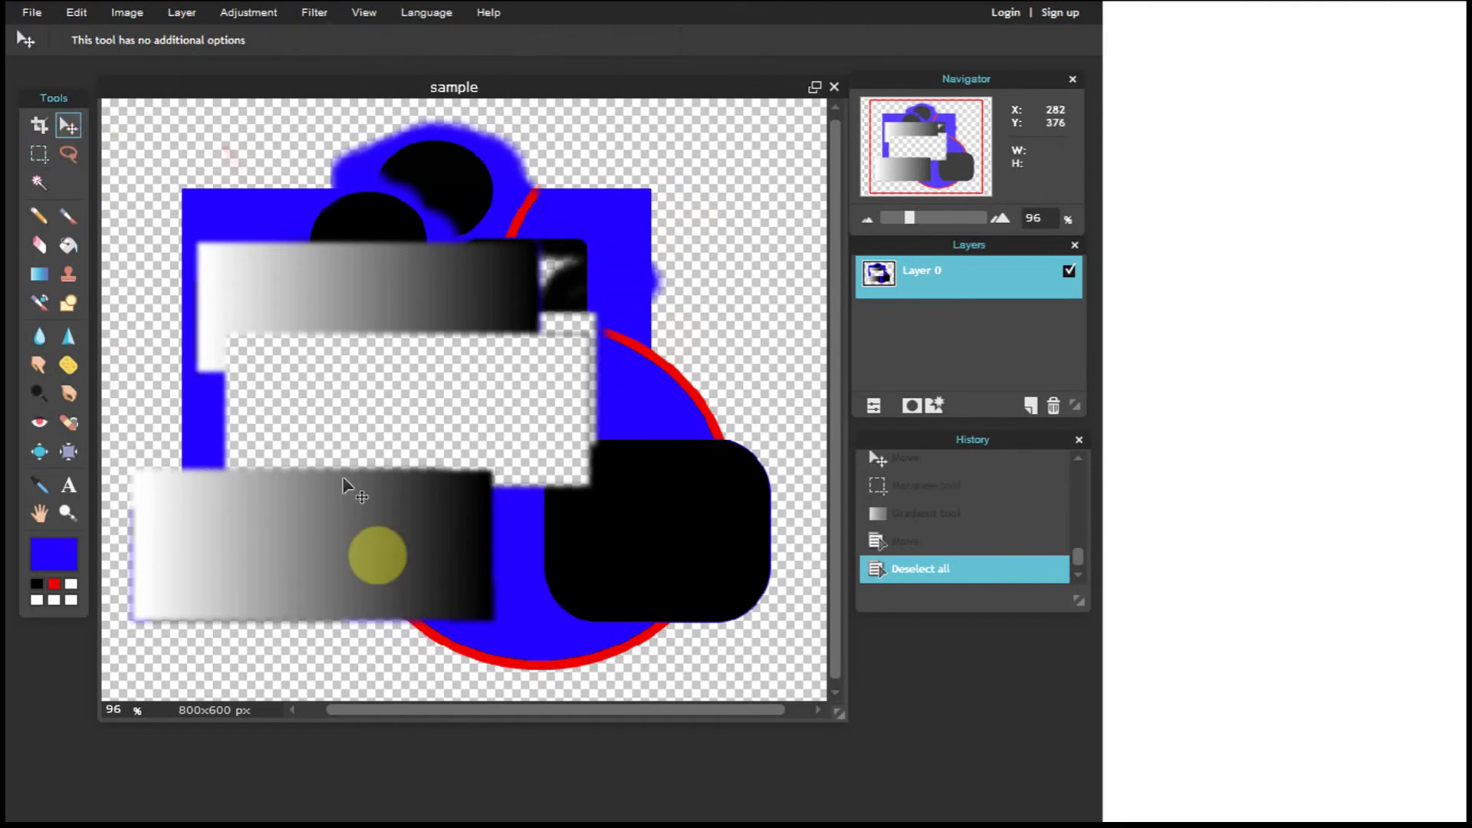
drag(388, 565, 414, 543)
drag(565, 250, 617, 285)
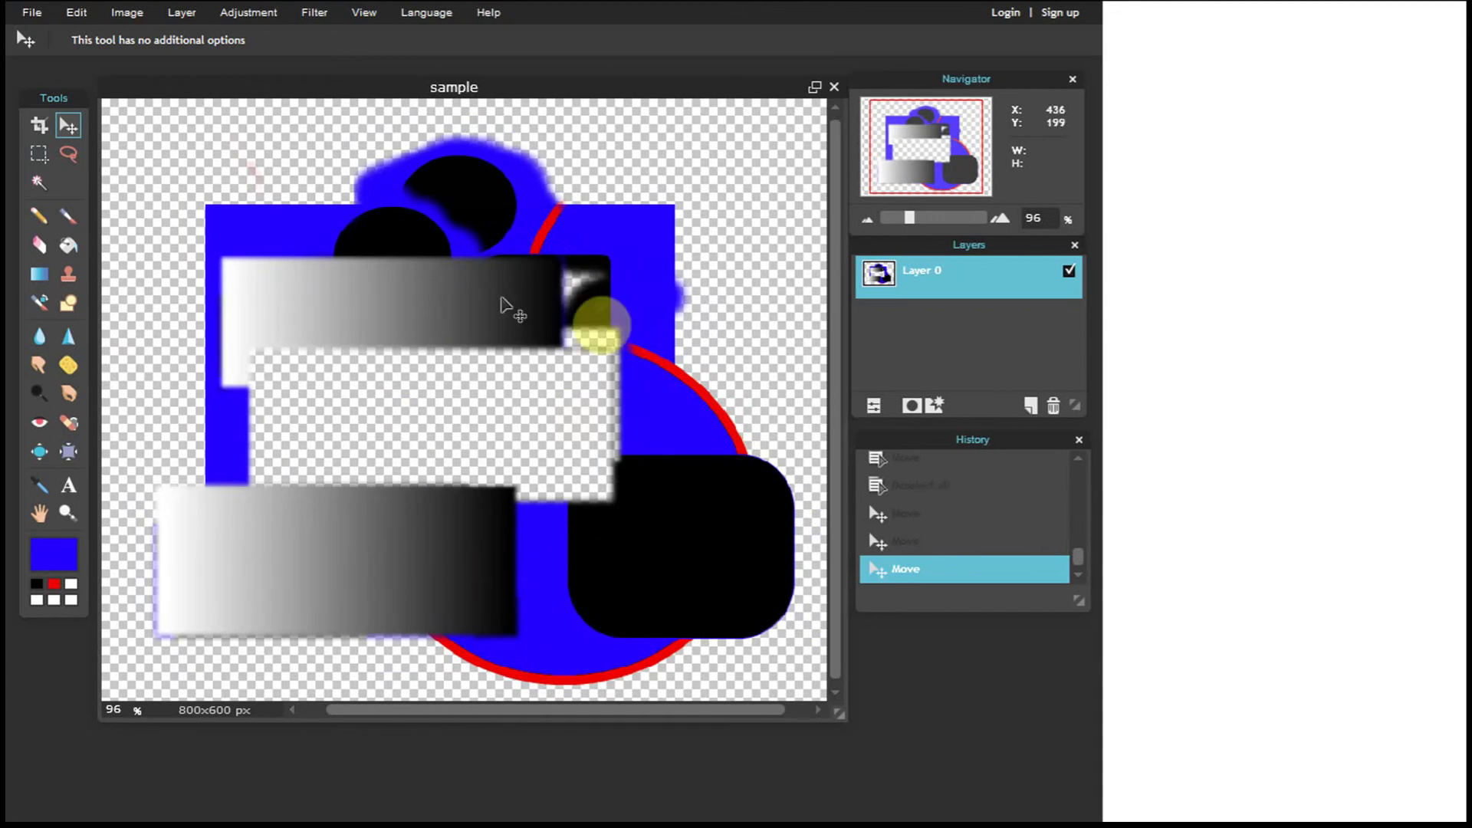
drag(536, 286, 511, 261)
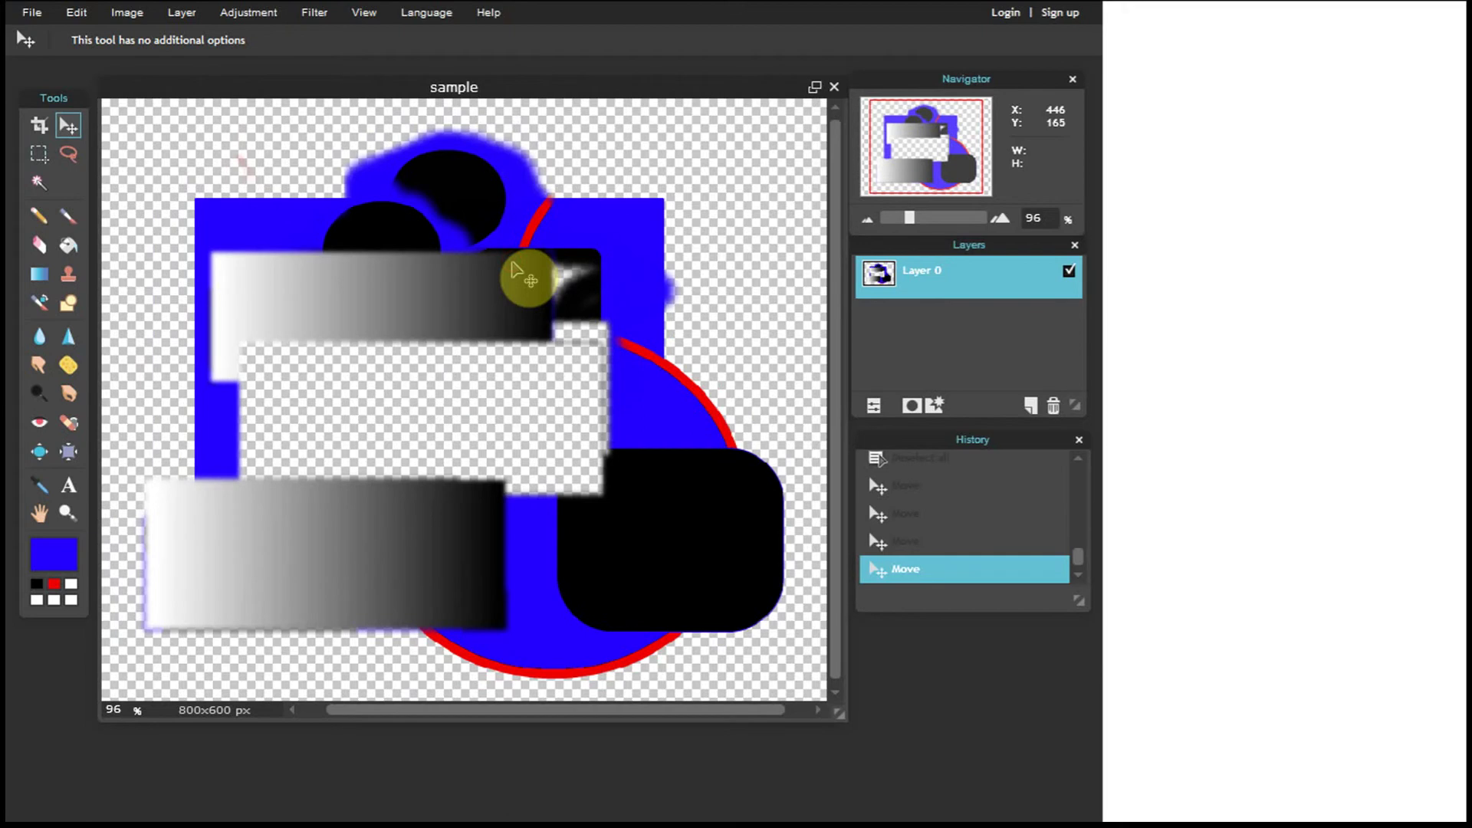
drag(512, 264, 510, 247)
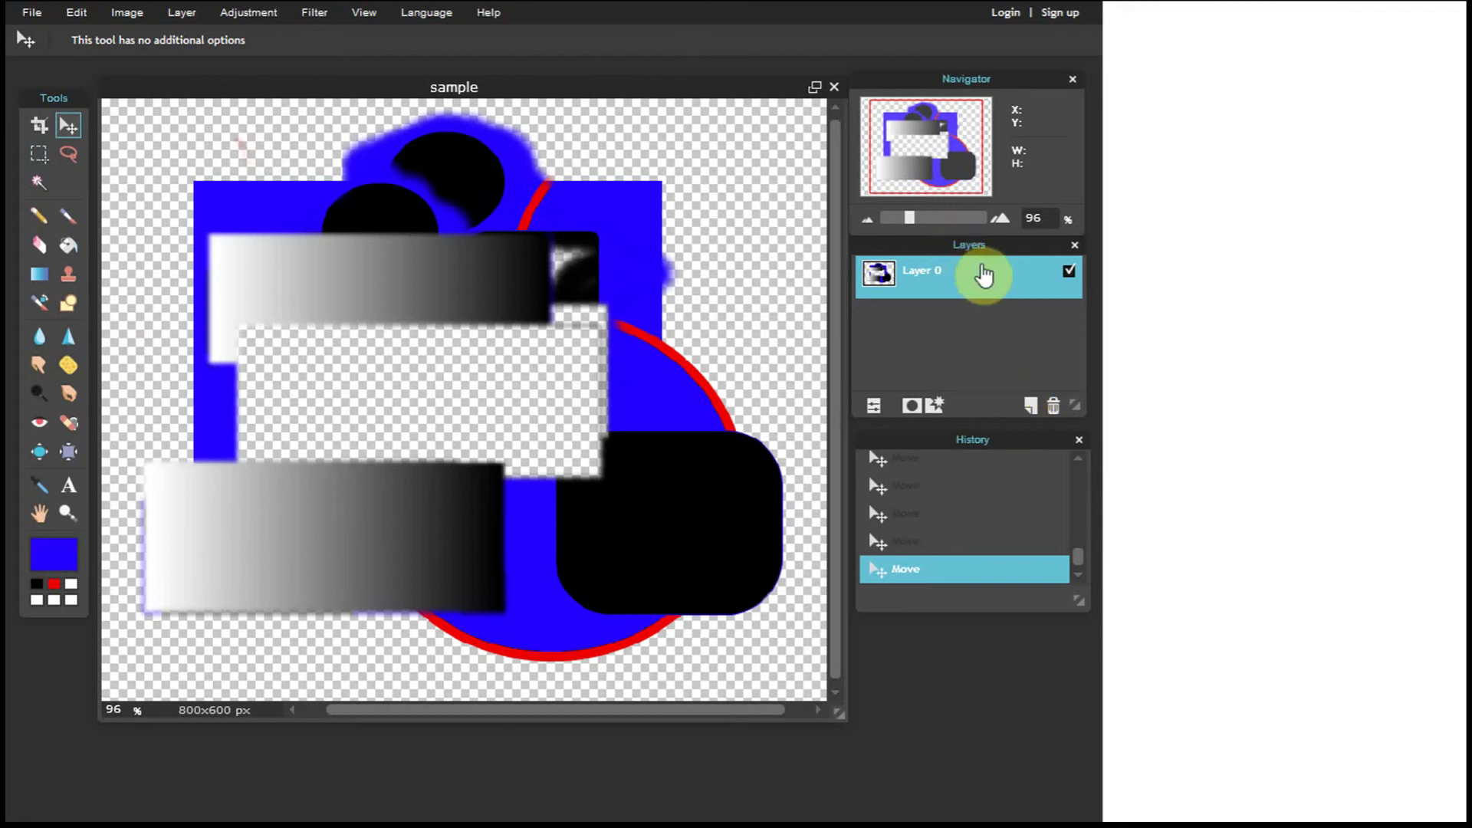
Add a new empty layer and delete the original Layer 0 with all its shapes
drag(979, 245, 986, 256)
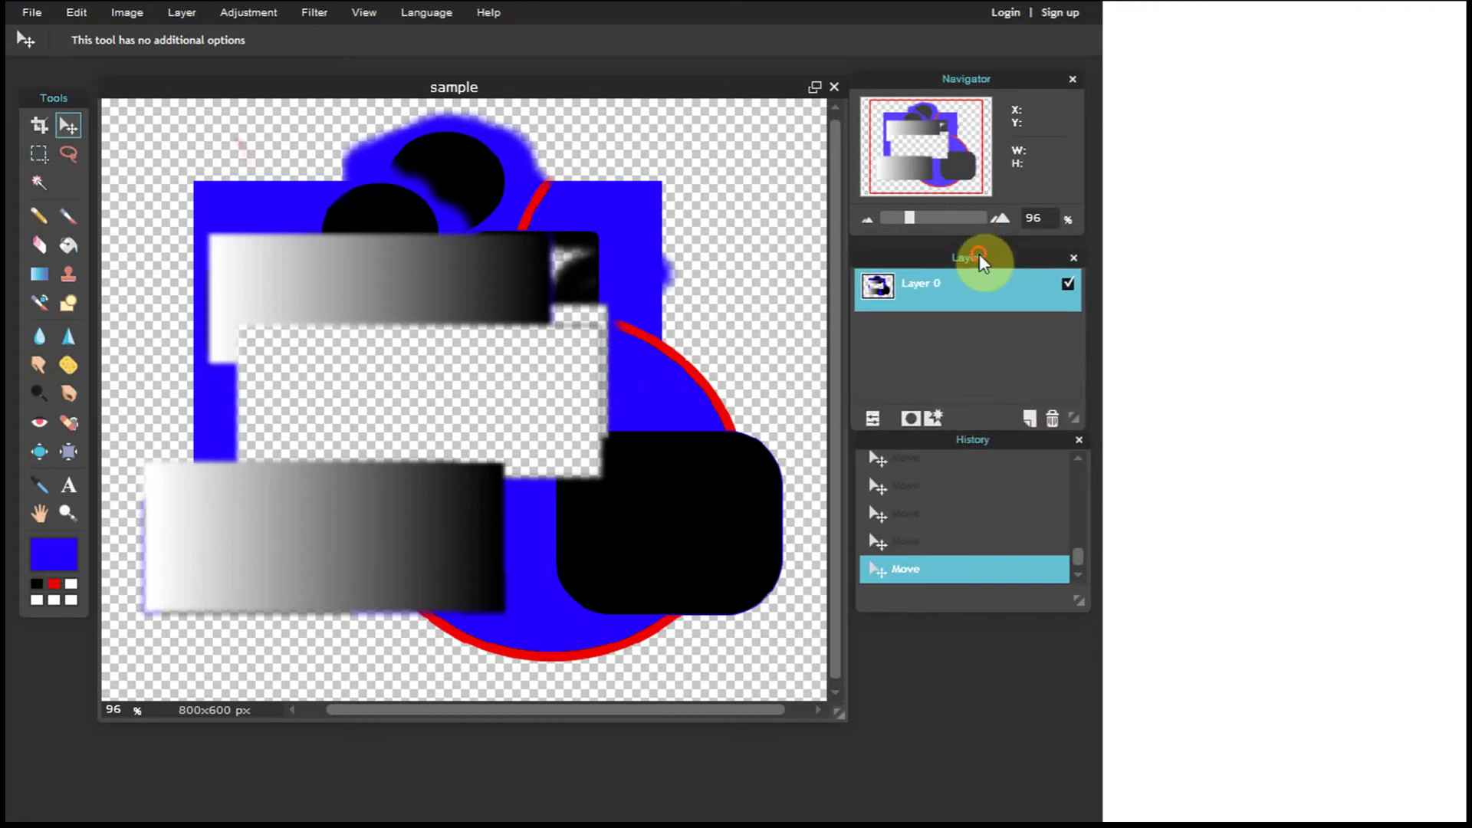
click(1030, 418)
click(945, 333)
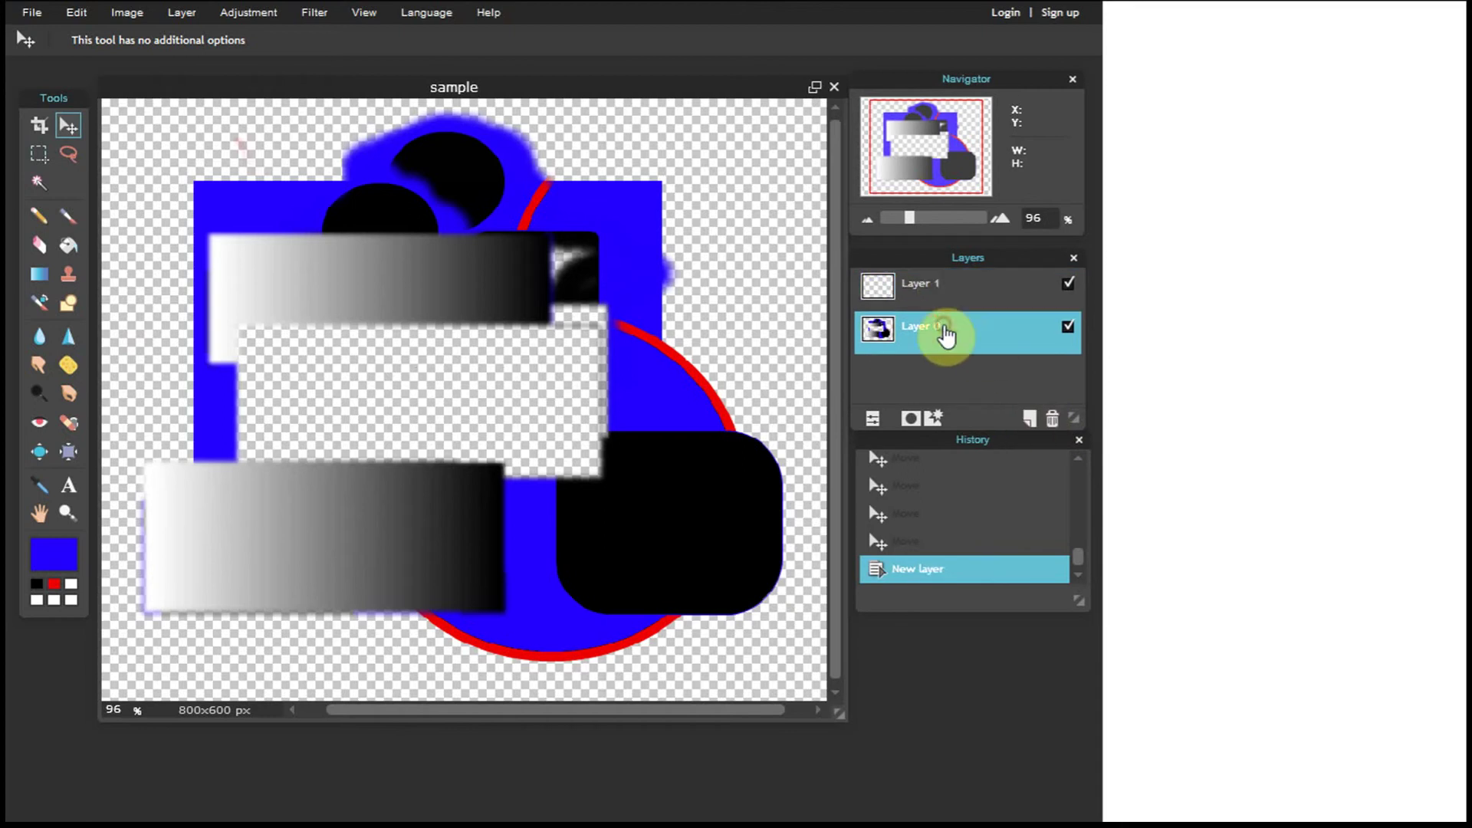
click(1053, 421)
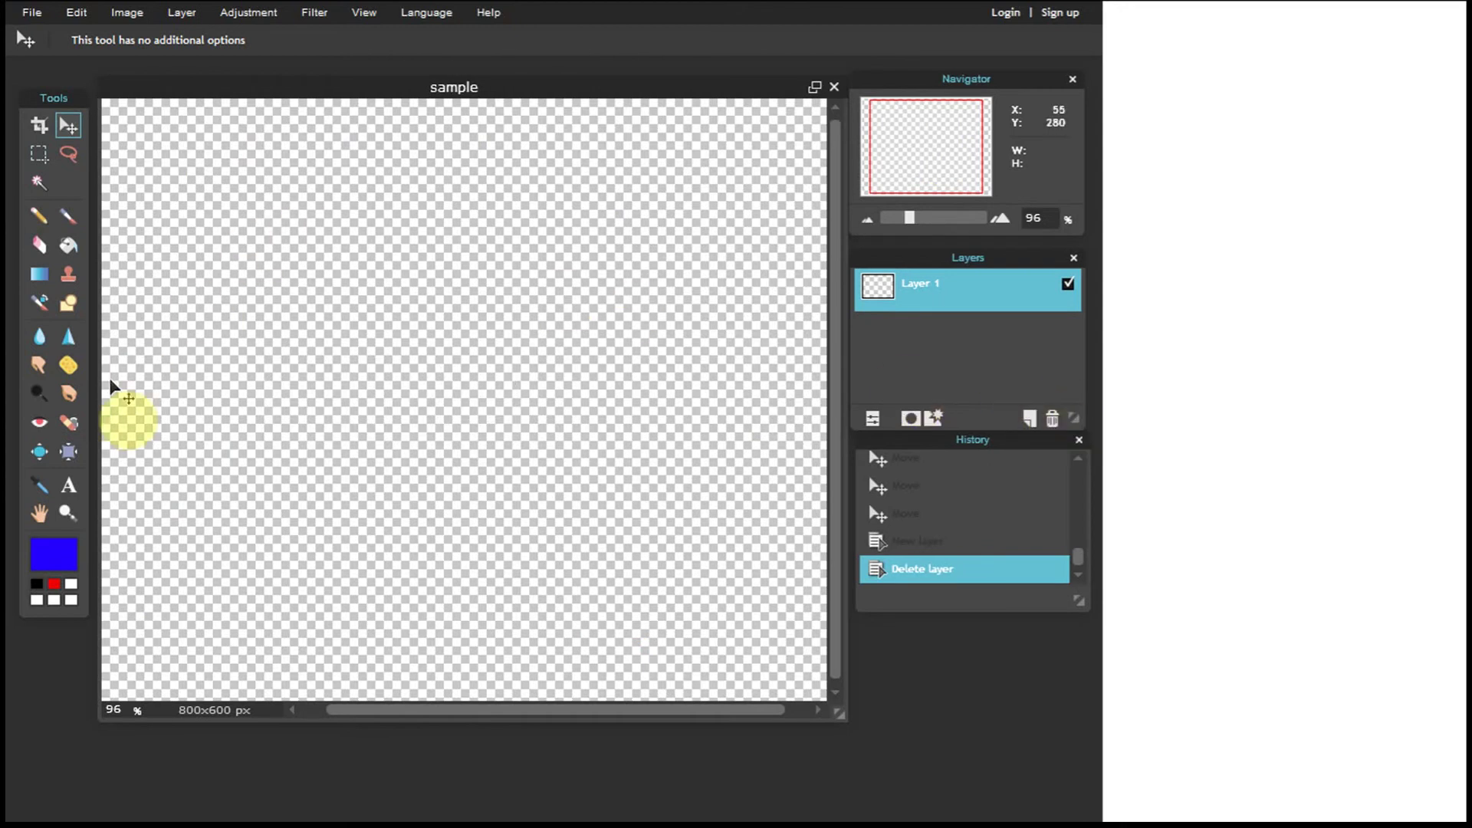
Draw a large black-filled ellipse with a blue border of size 9 on Layer 1, and add another layer above it
click(68, 304)
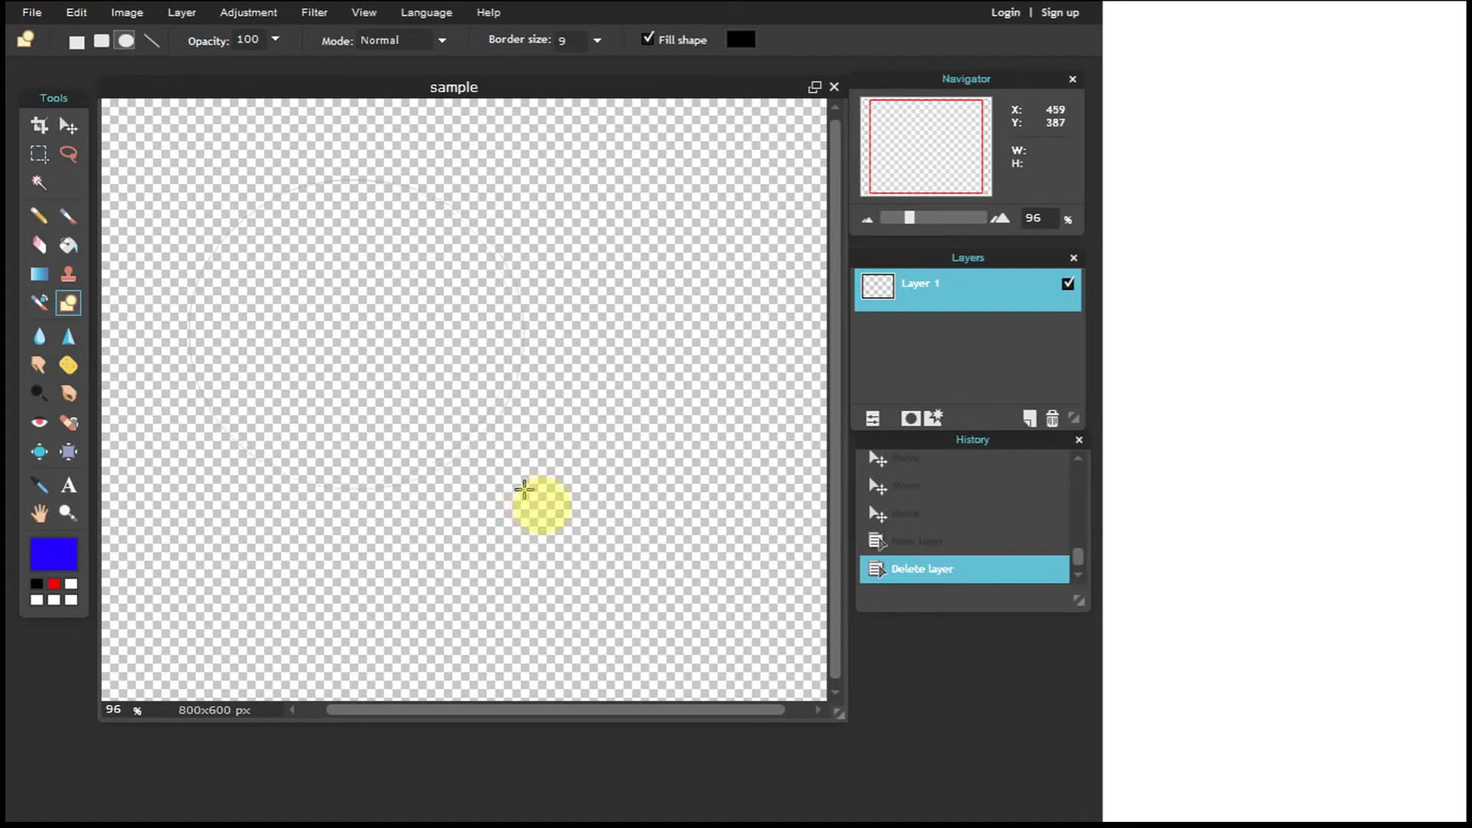
drag(524, 489, 525, 488)
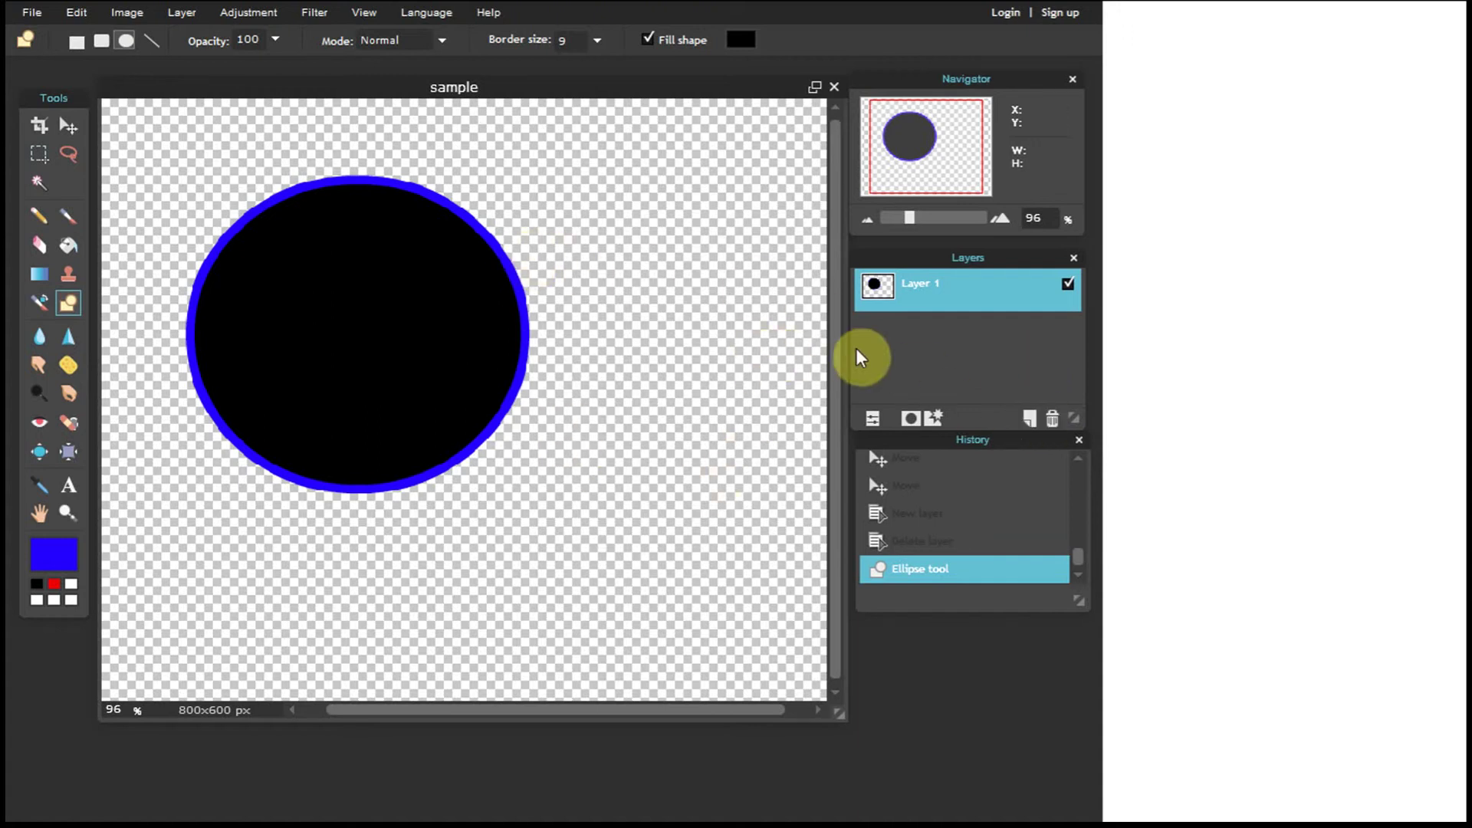
click(1031, 420)
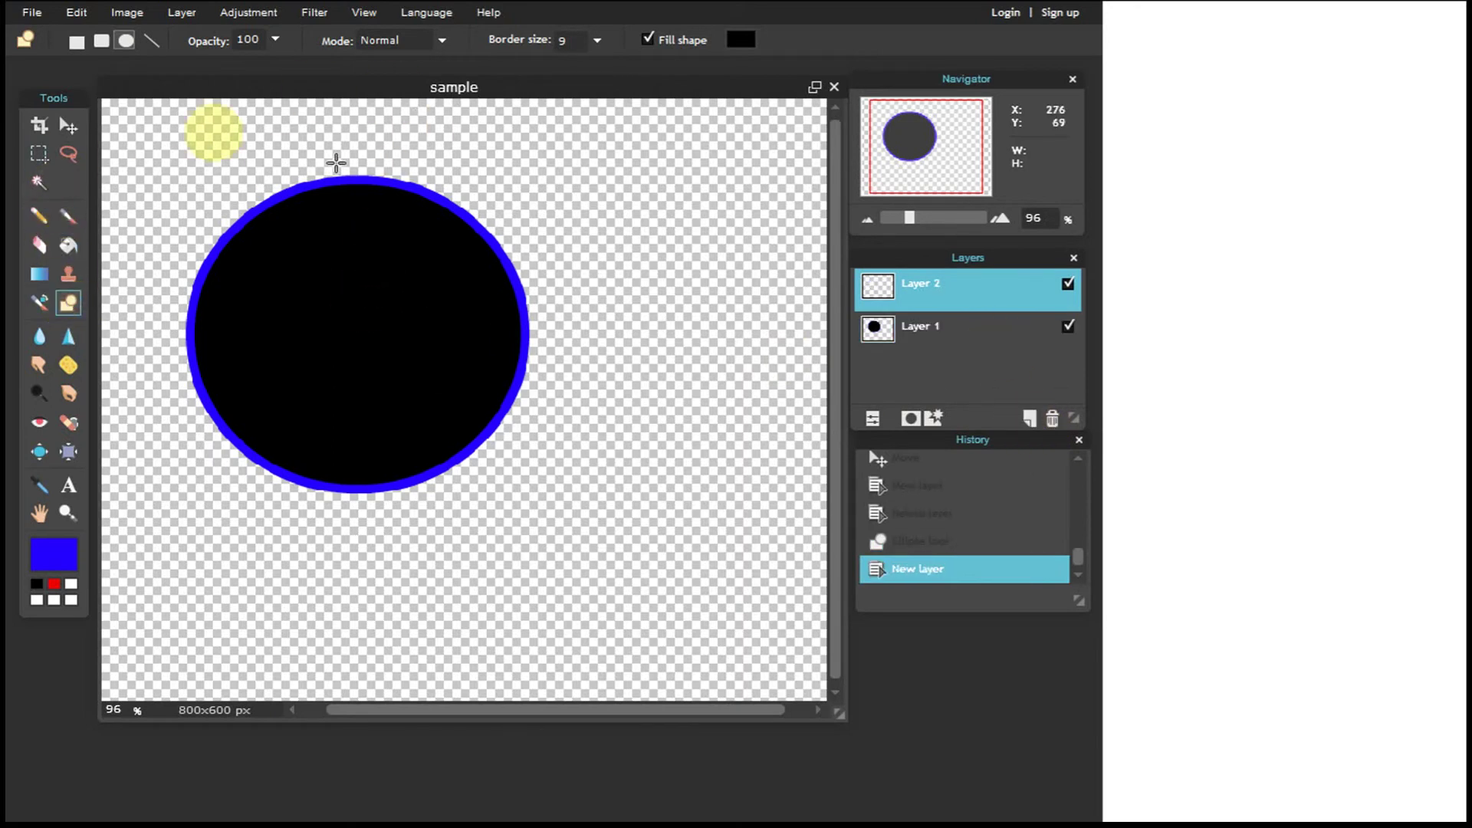
Draw a large rounded rectangle overlapping the ellipse on Layer 2, with a red border of size 1, radius 110 and yellow fill e3eb4b
click(101, 41)
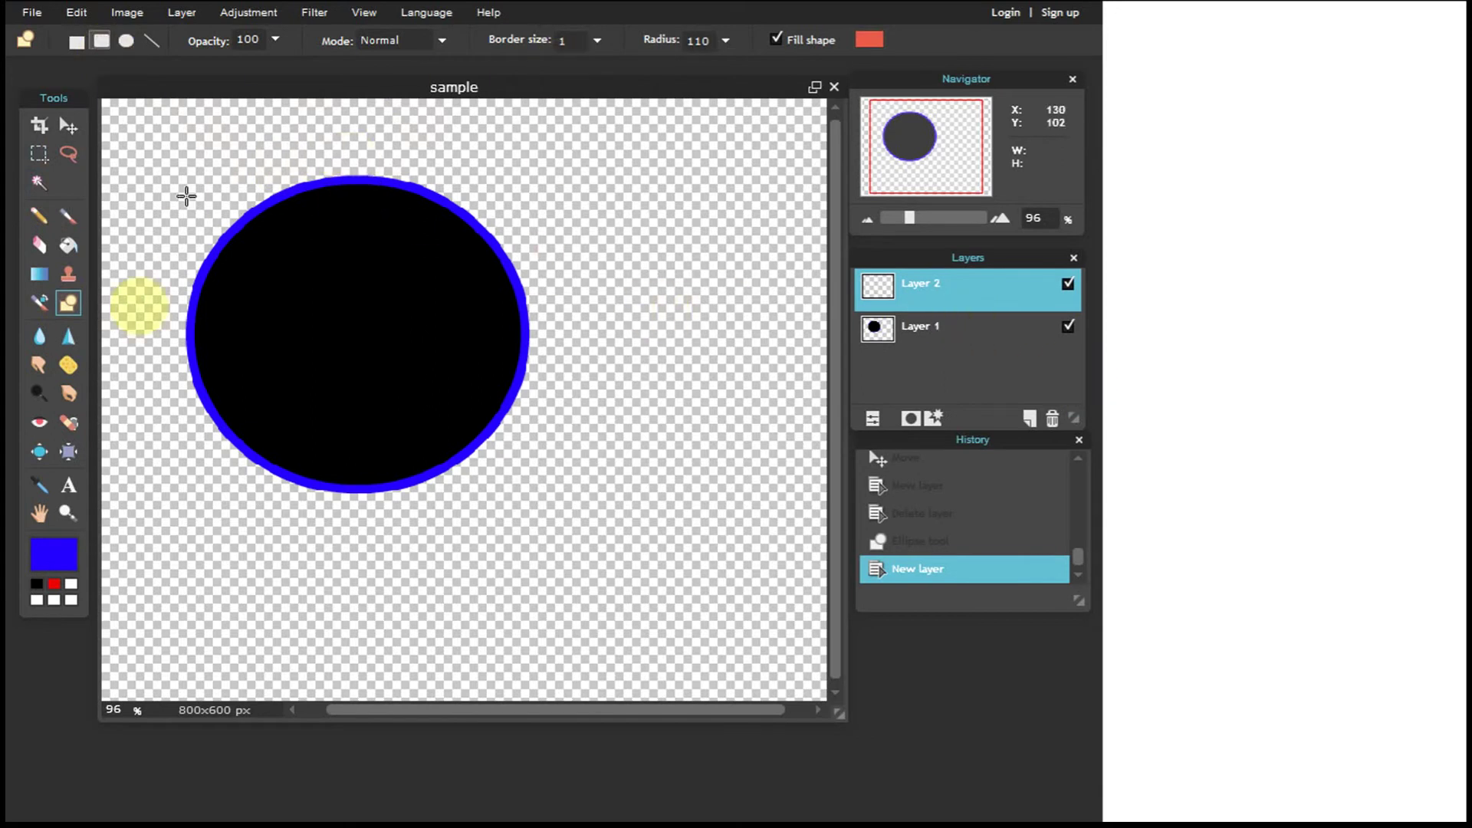
click(54, 584)
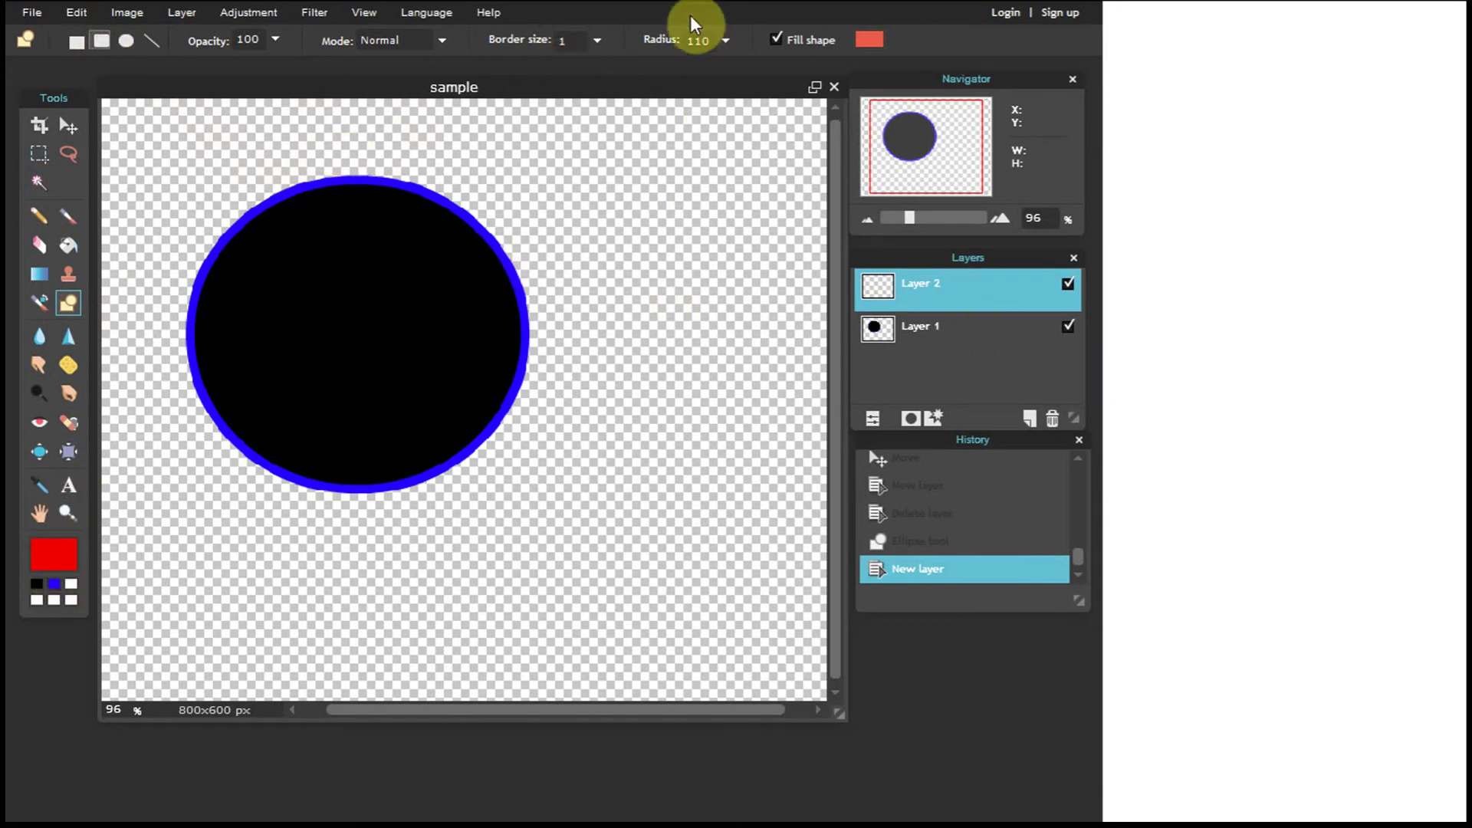
click(869, 40)
click(397, 205)
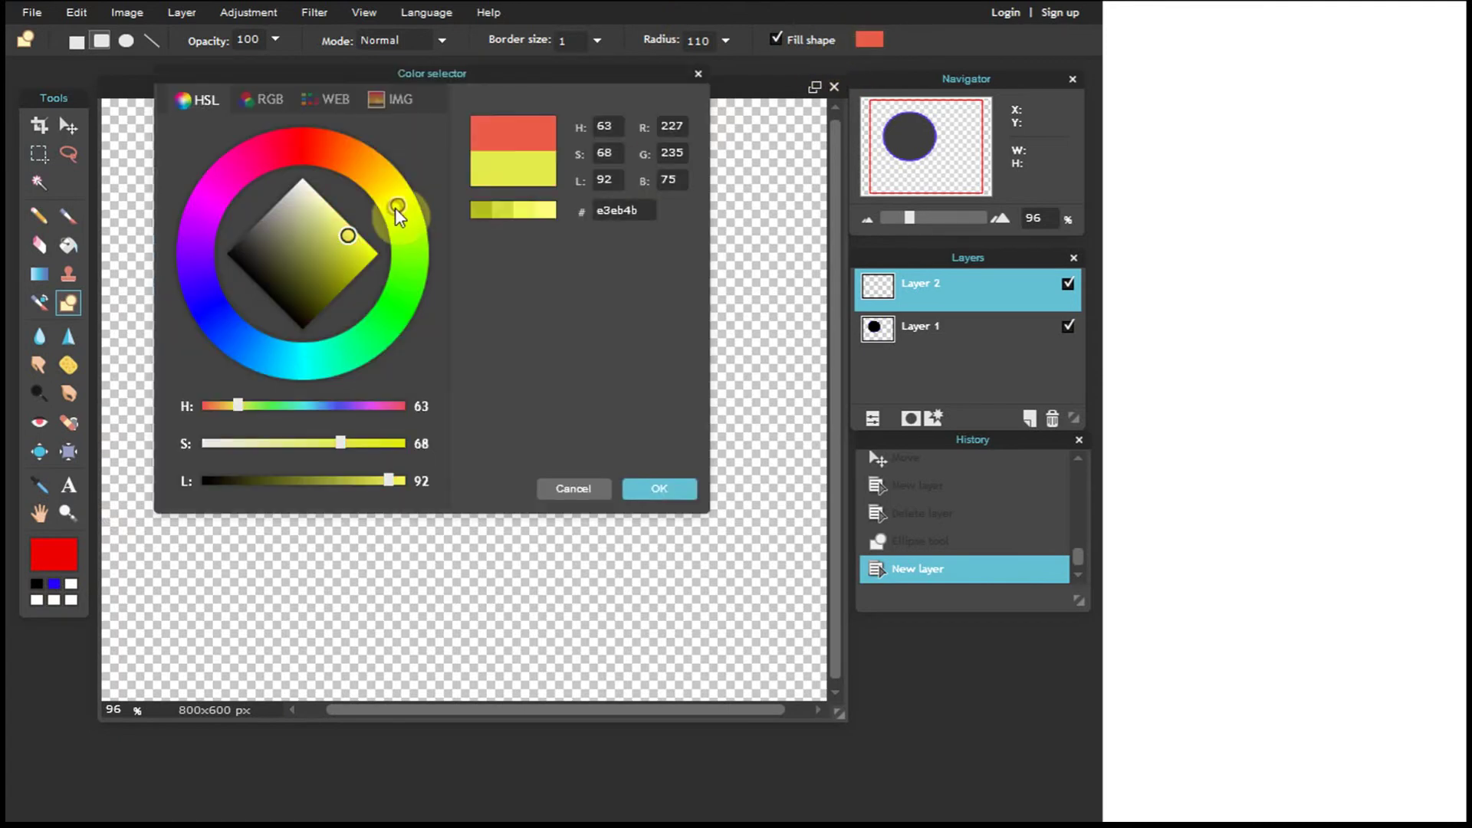
click(653, 490)
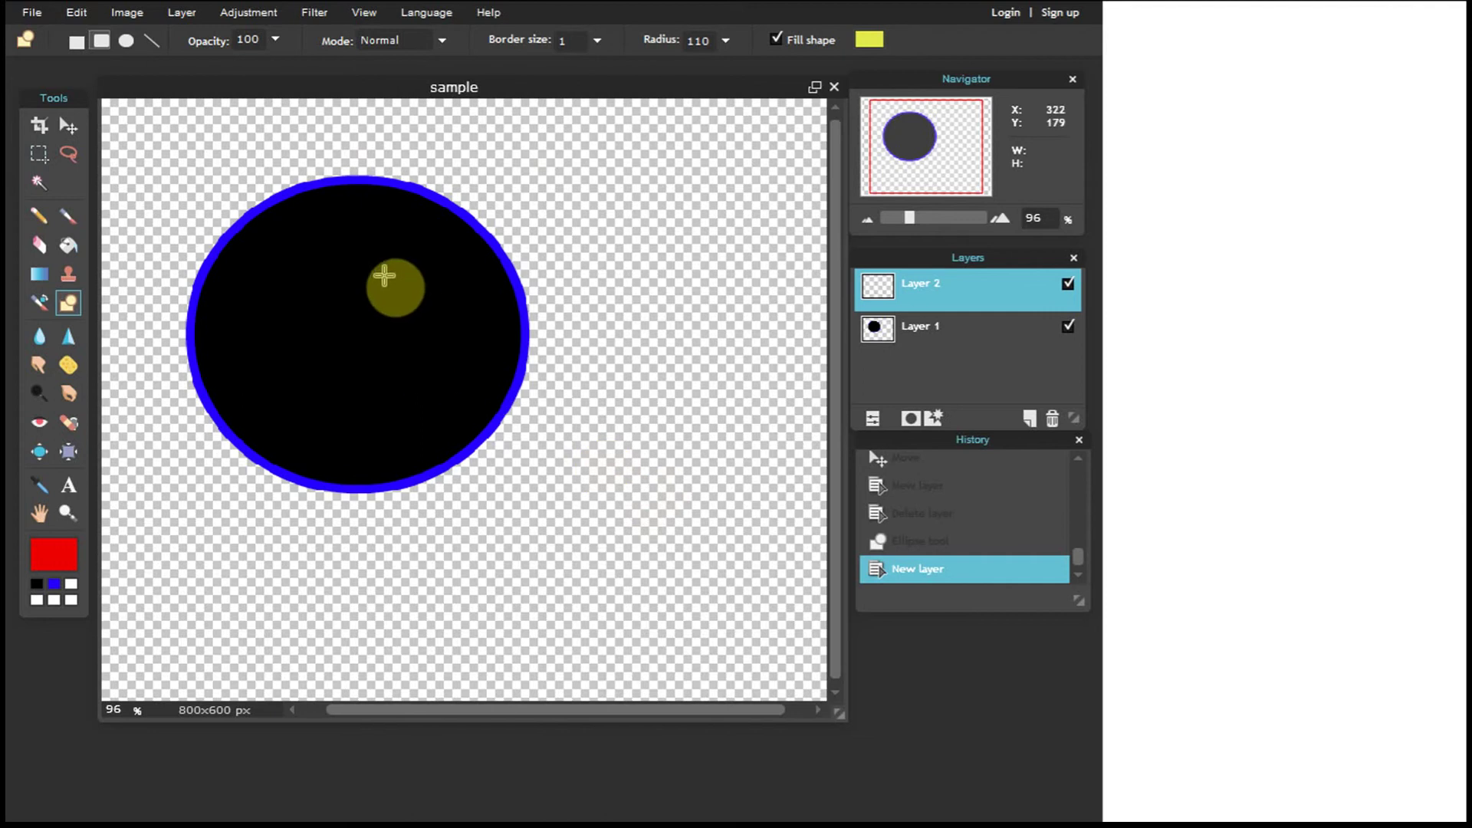
drag(375, 270, 544, 404)
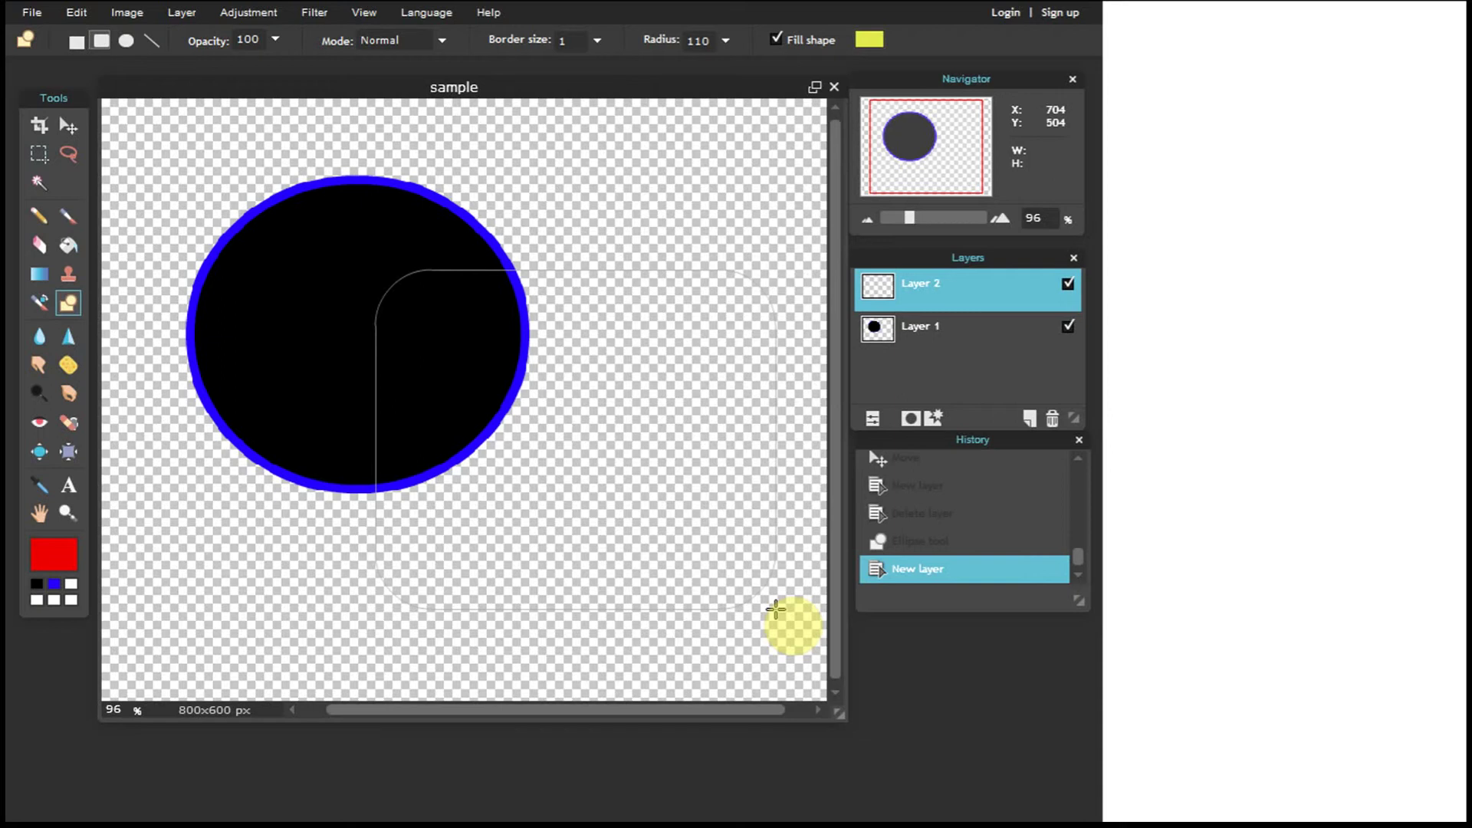
drag(776, 609, 776, 609)
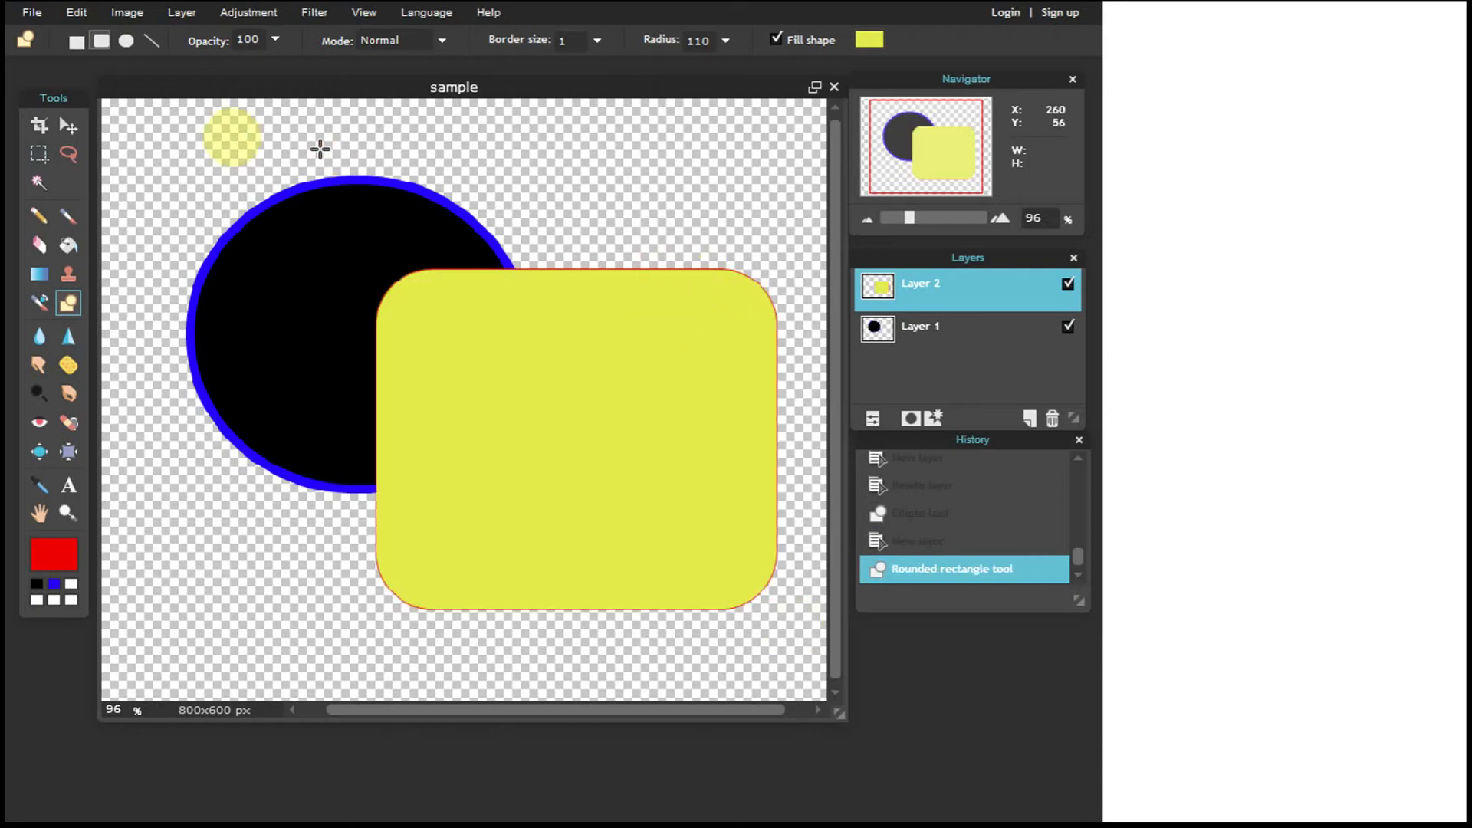
Move the yellow rectangle on Layer 2 slightly down and the black ellipse on Layer 1 slightly up, using the Move tool
click(68, 125)
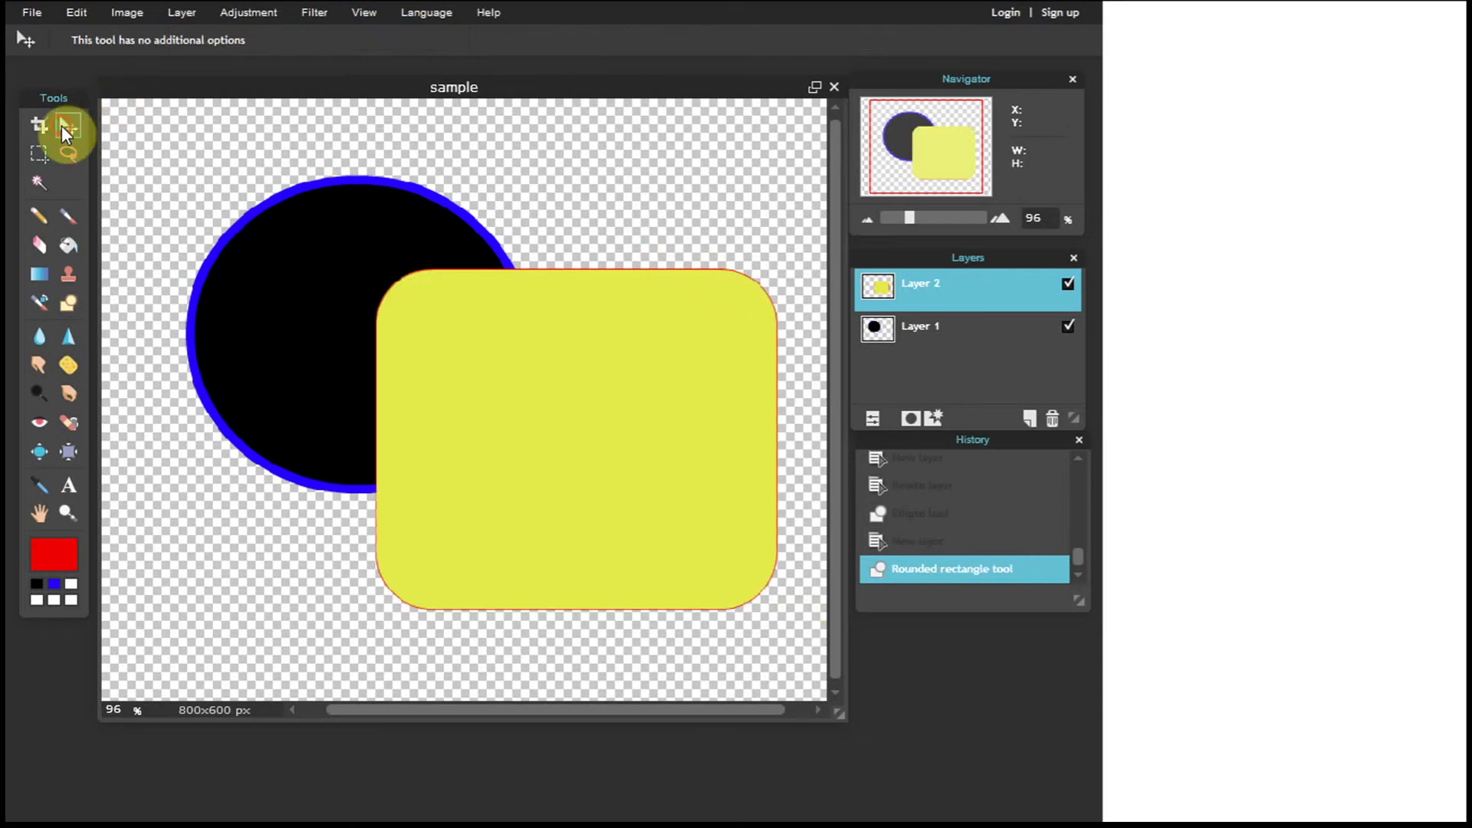
click(928, 336)
click(932, 292)
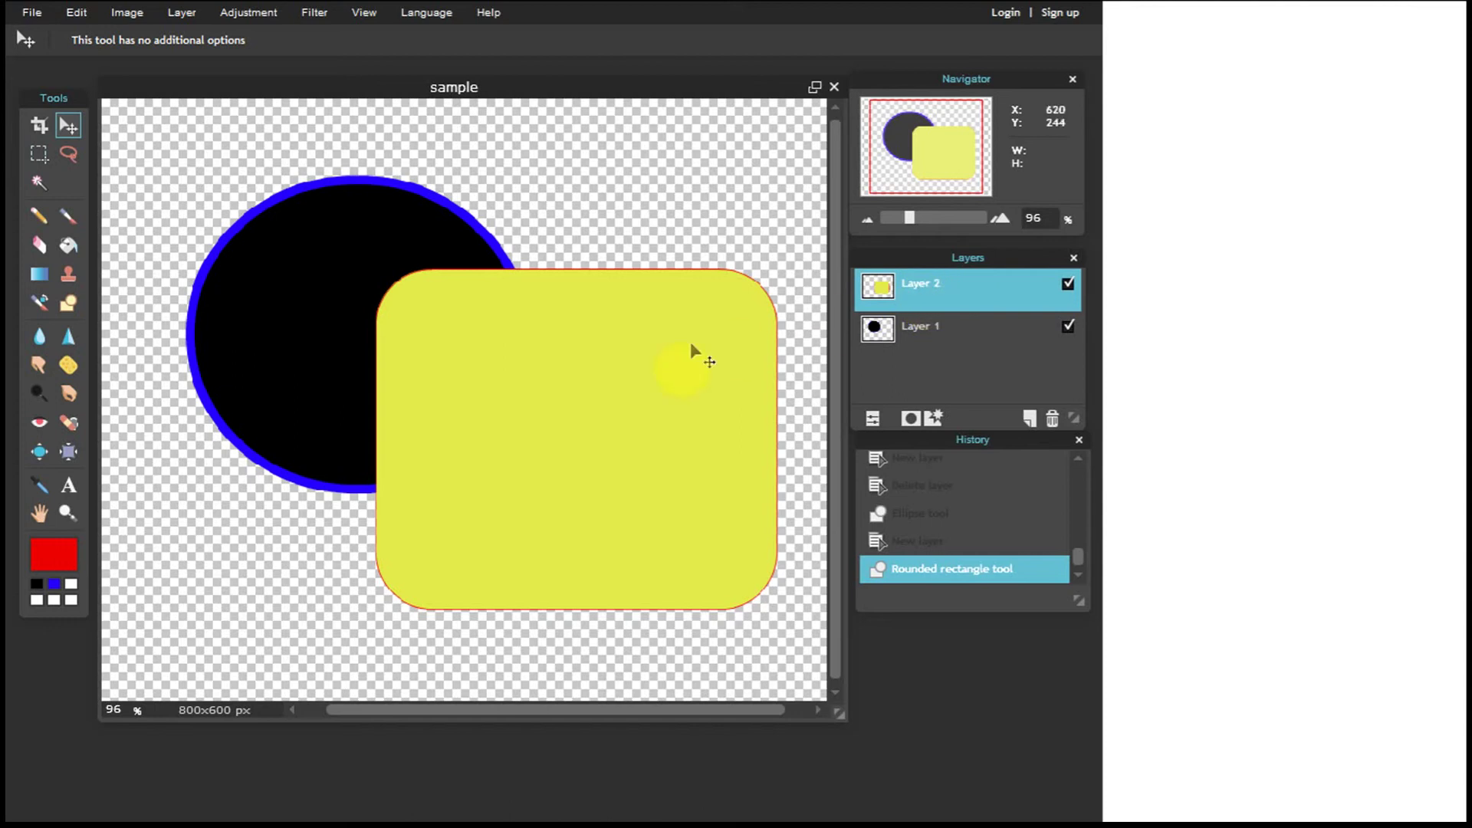
drag(648, 394, 606, 416)
drag(338, 240, 277, 219)
click(881, 328)
click(453, 273)
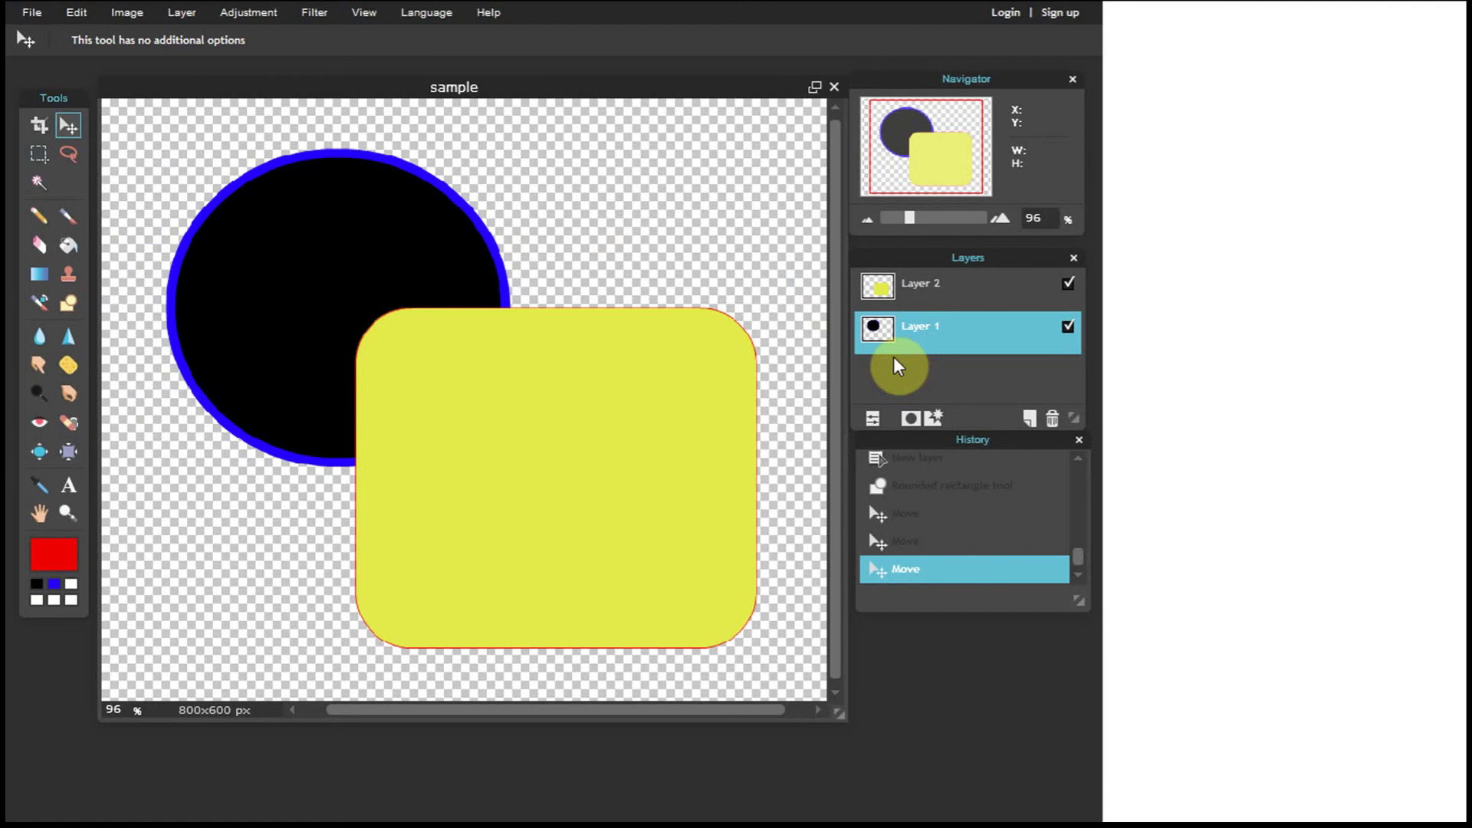
Reposition the rectangle and the ellipse again on their own layers so that they overlap only at one corner
click(916, 285)
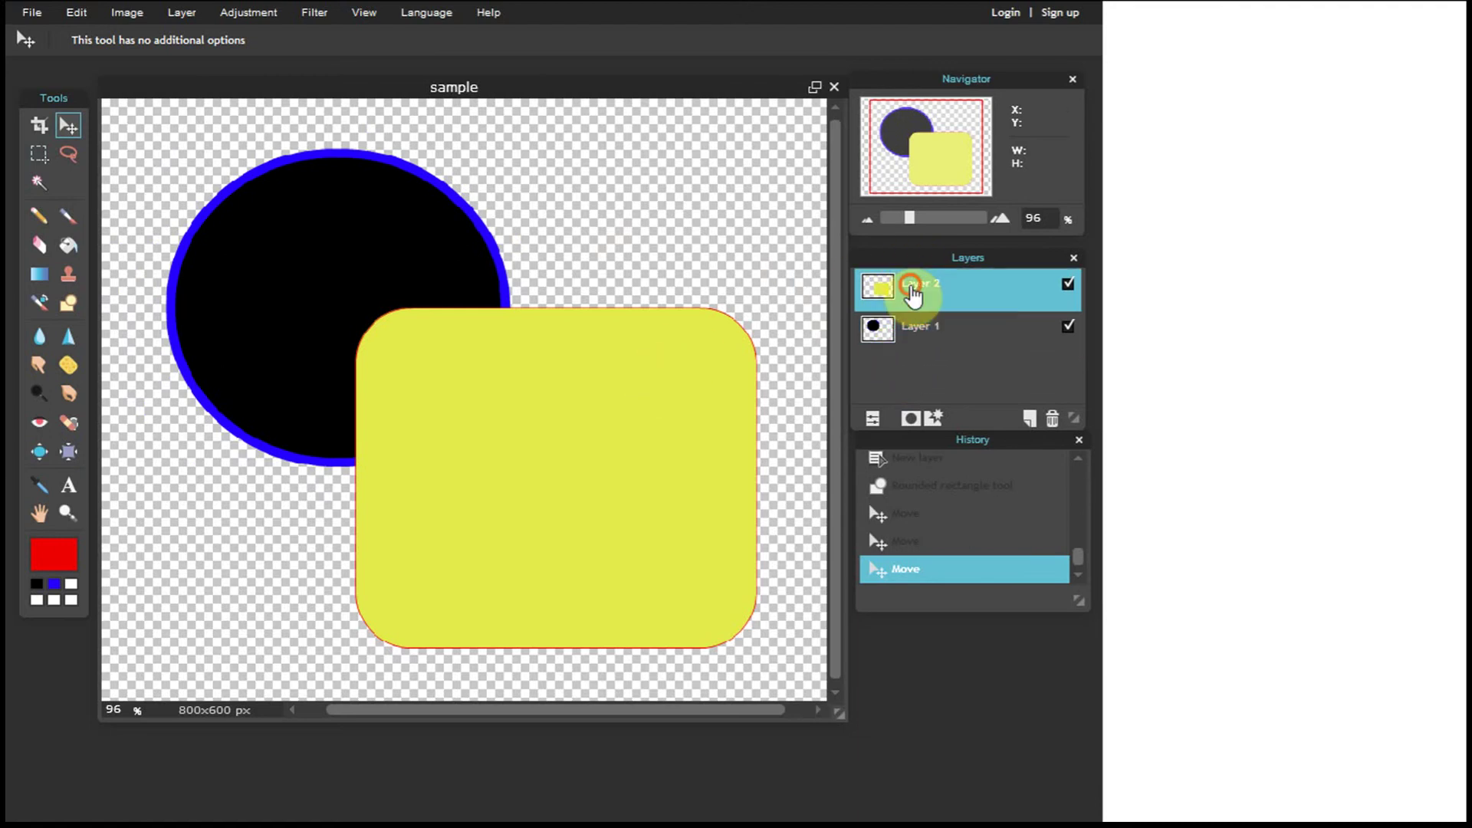
mouse_move(567, 402)
mouse_down()
mouse_move(589, 317)
mouse_move(444, 302)
mouse_move(572, 379)
mouse_up()
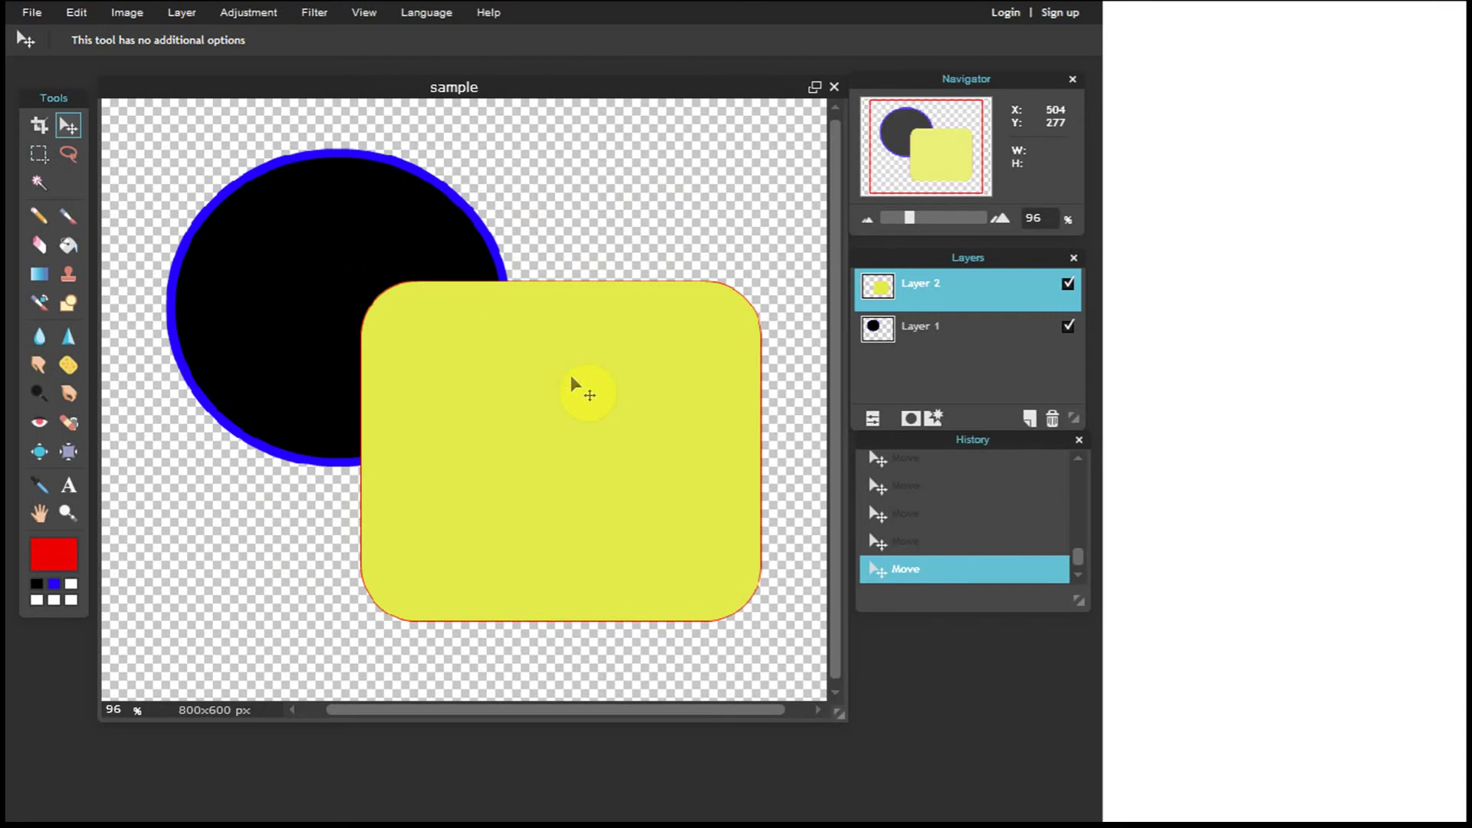
click(893, 331)
drag(385, 267, 343, 257)
click(917, 345)
click(959, 295)
drag(595, 414, 616, 443)
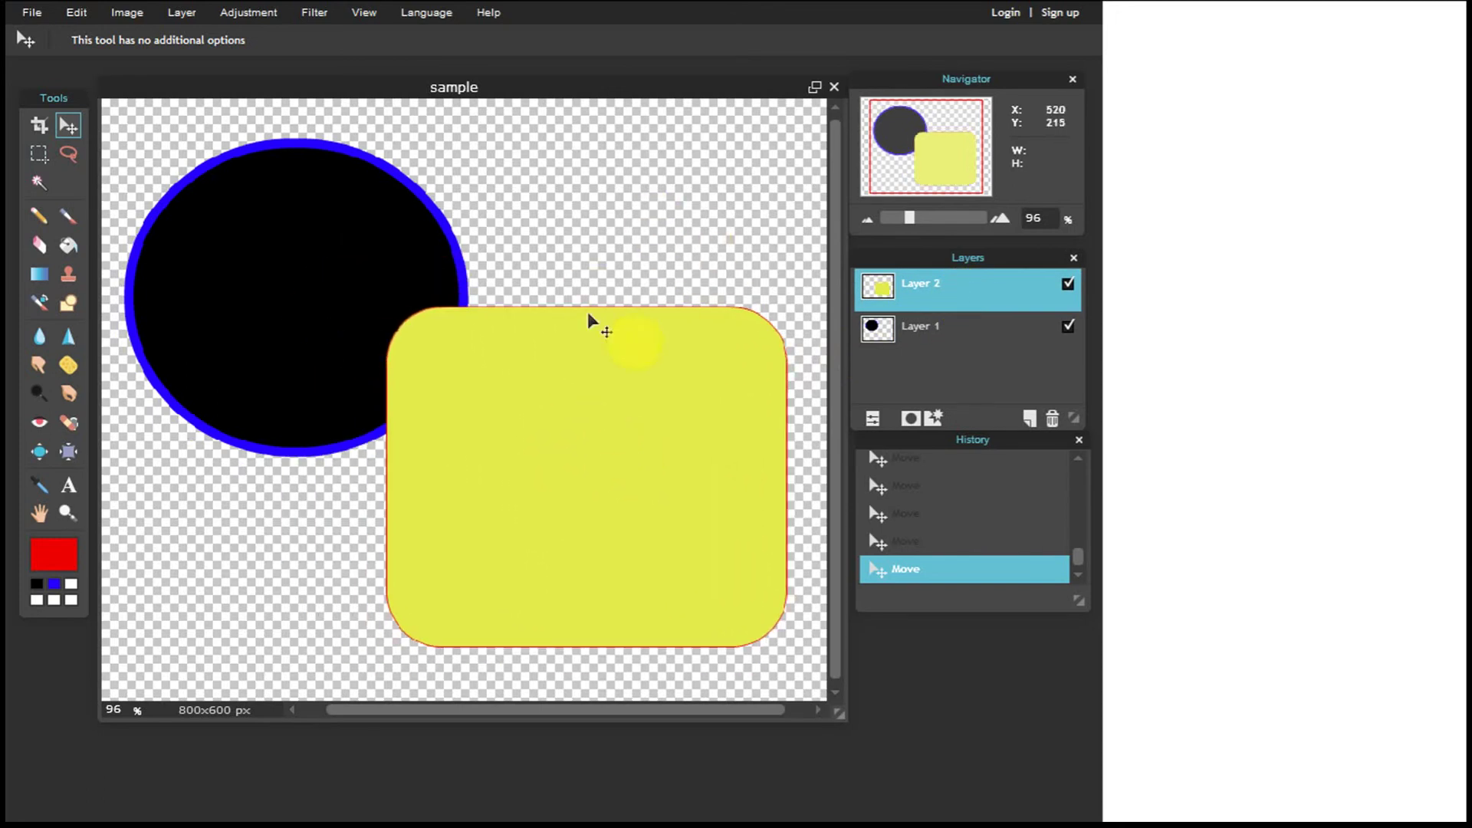
Add the text "HELLO!" on the yellow rectangle with the Text tool at size 69
click(67, 485)
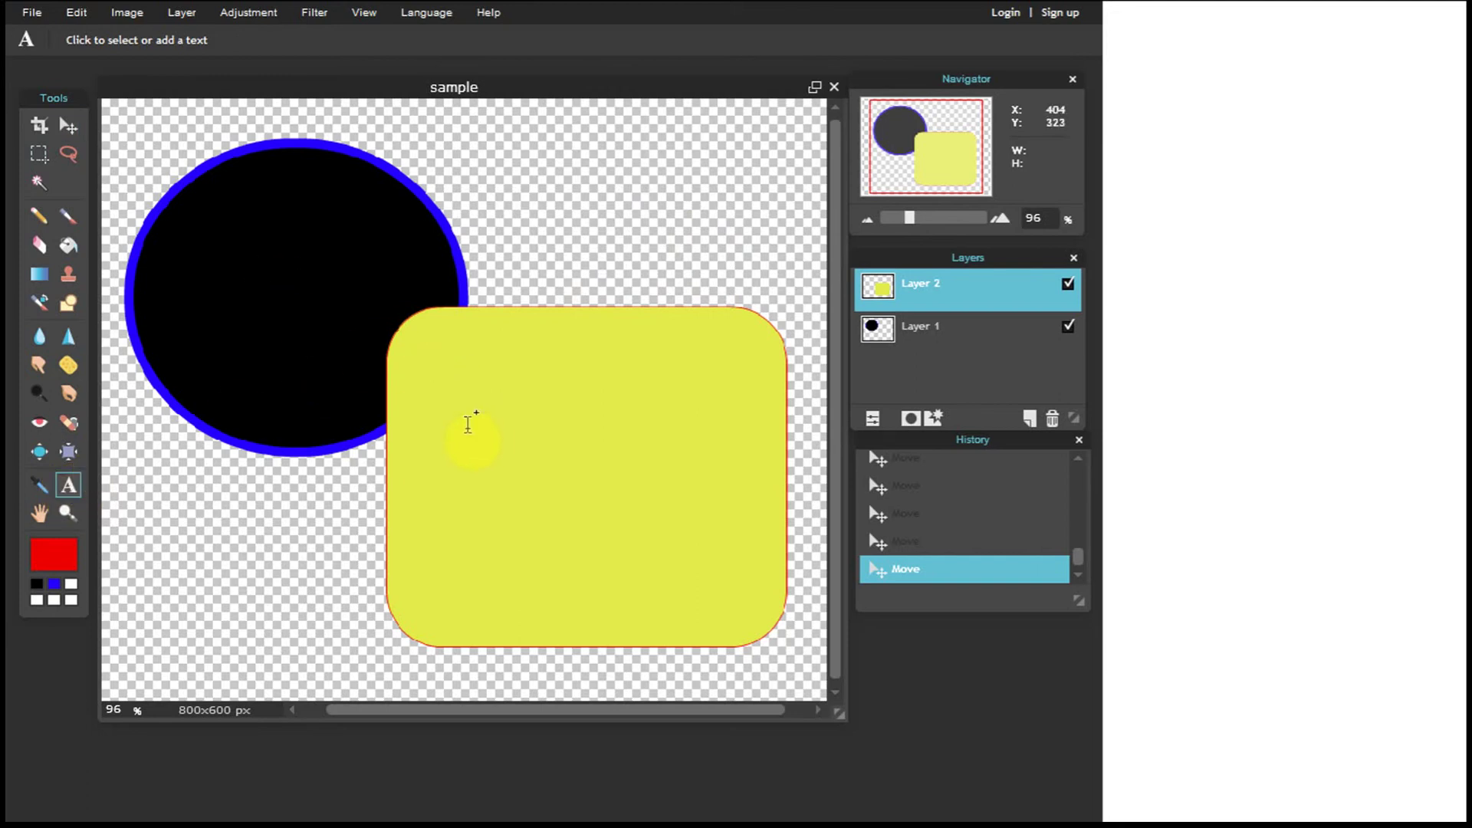
click(468, 424)
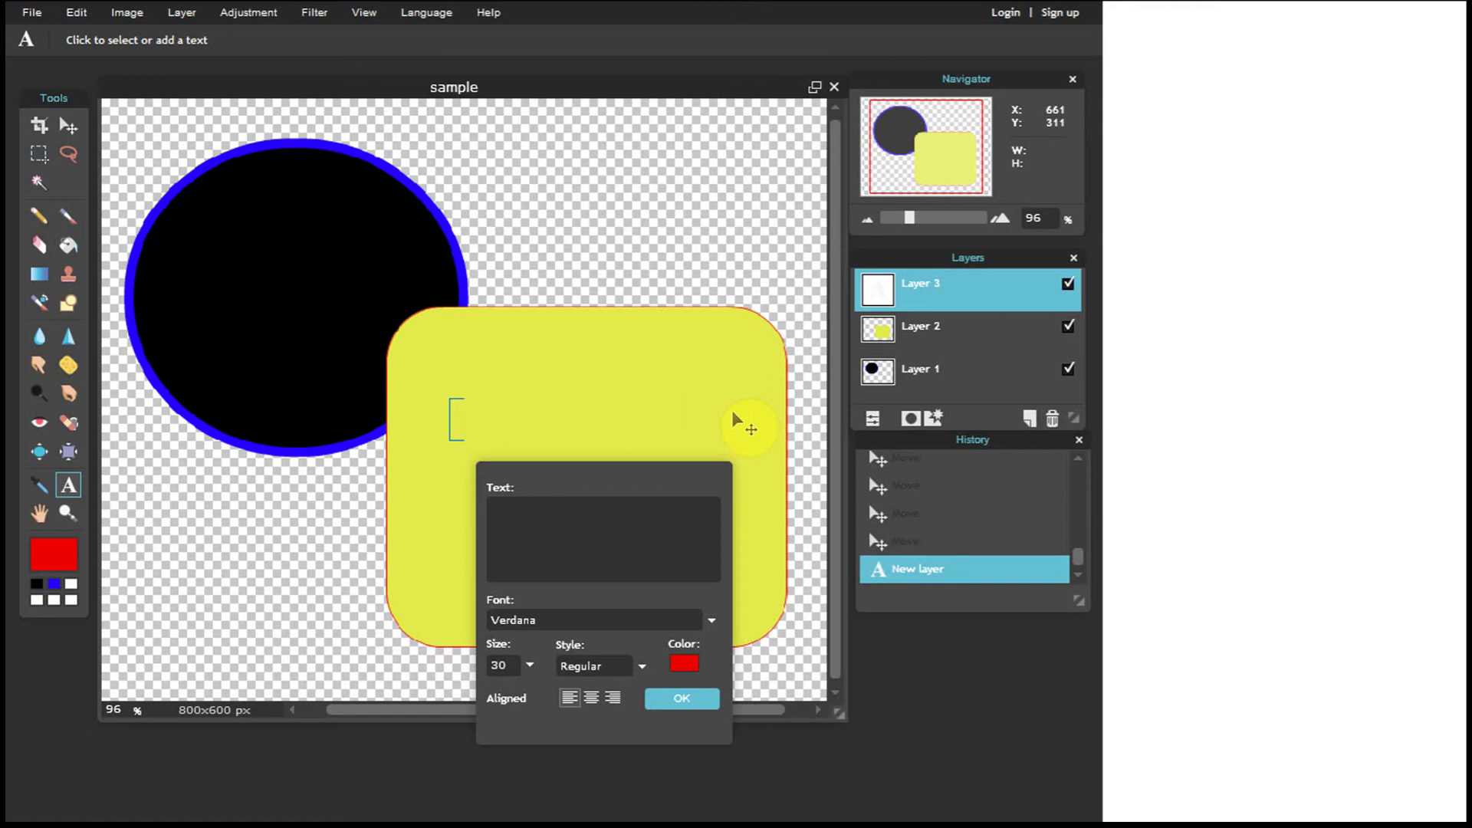
text(HELLO!)
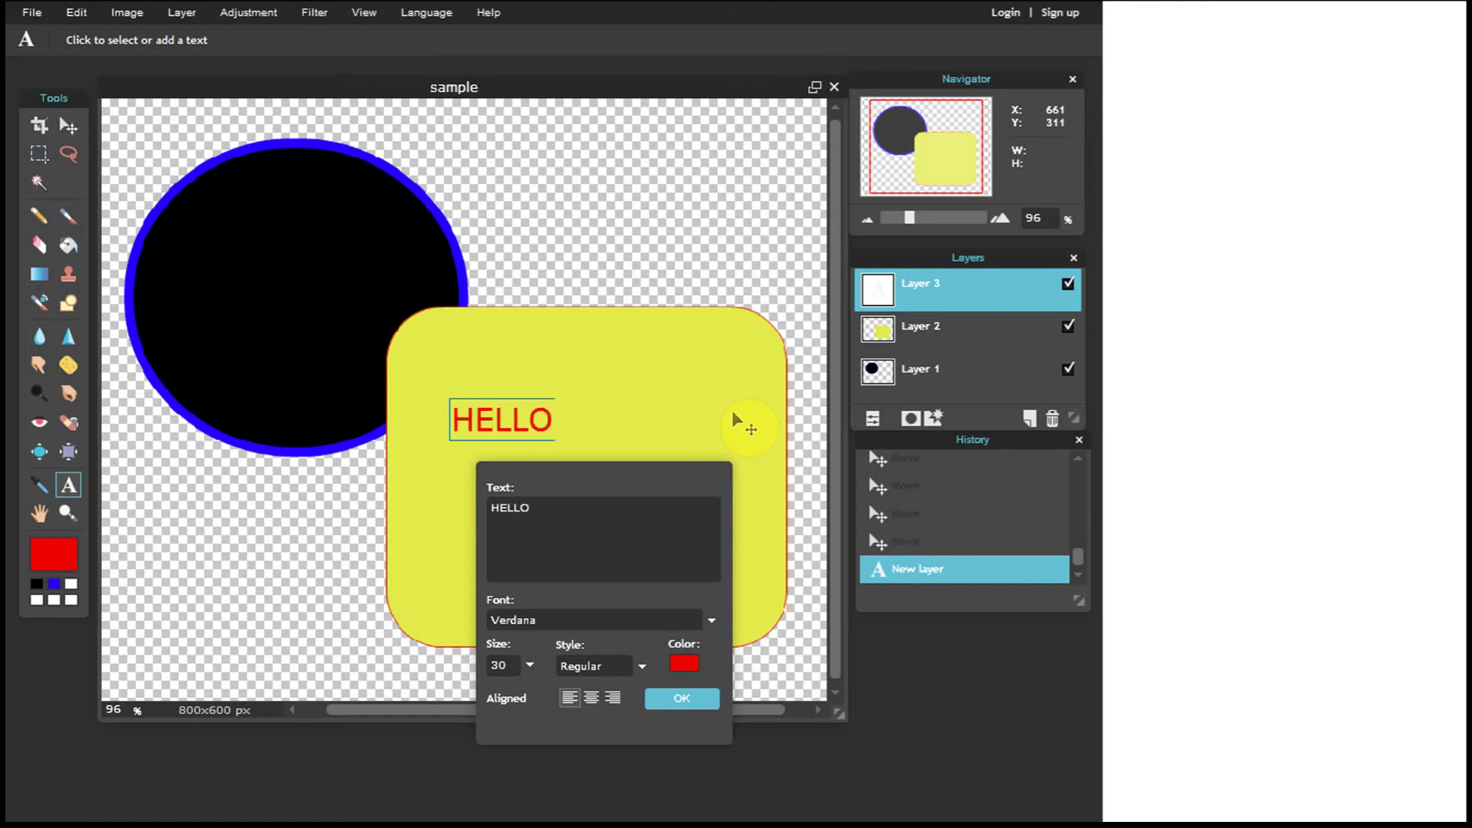
click(527, 666)
mouse_move(452, 694)
mouse_down()
mouse_move(536, 696)
mouse_move(480, 693)
mouse_up()
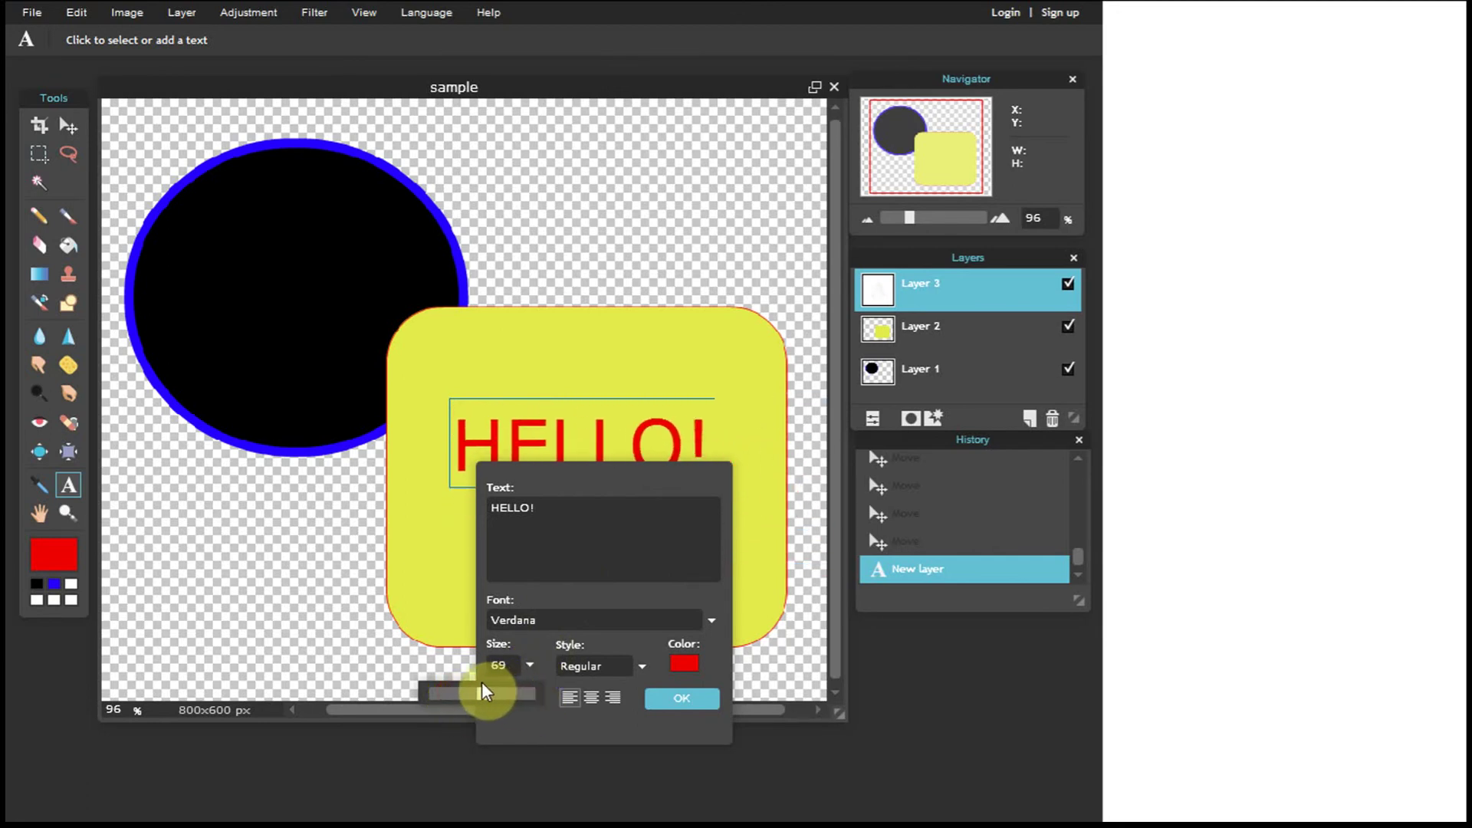
Change the HELLO! text colour to black and its style to Bold
click(684, 661)
drag(368, 263, 192, 255)
click(673, 488)
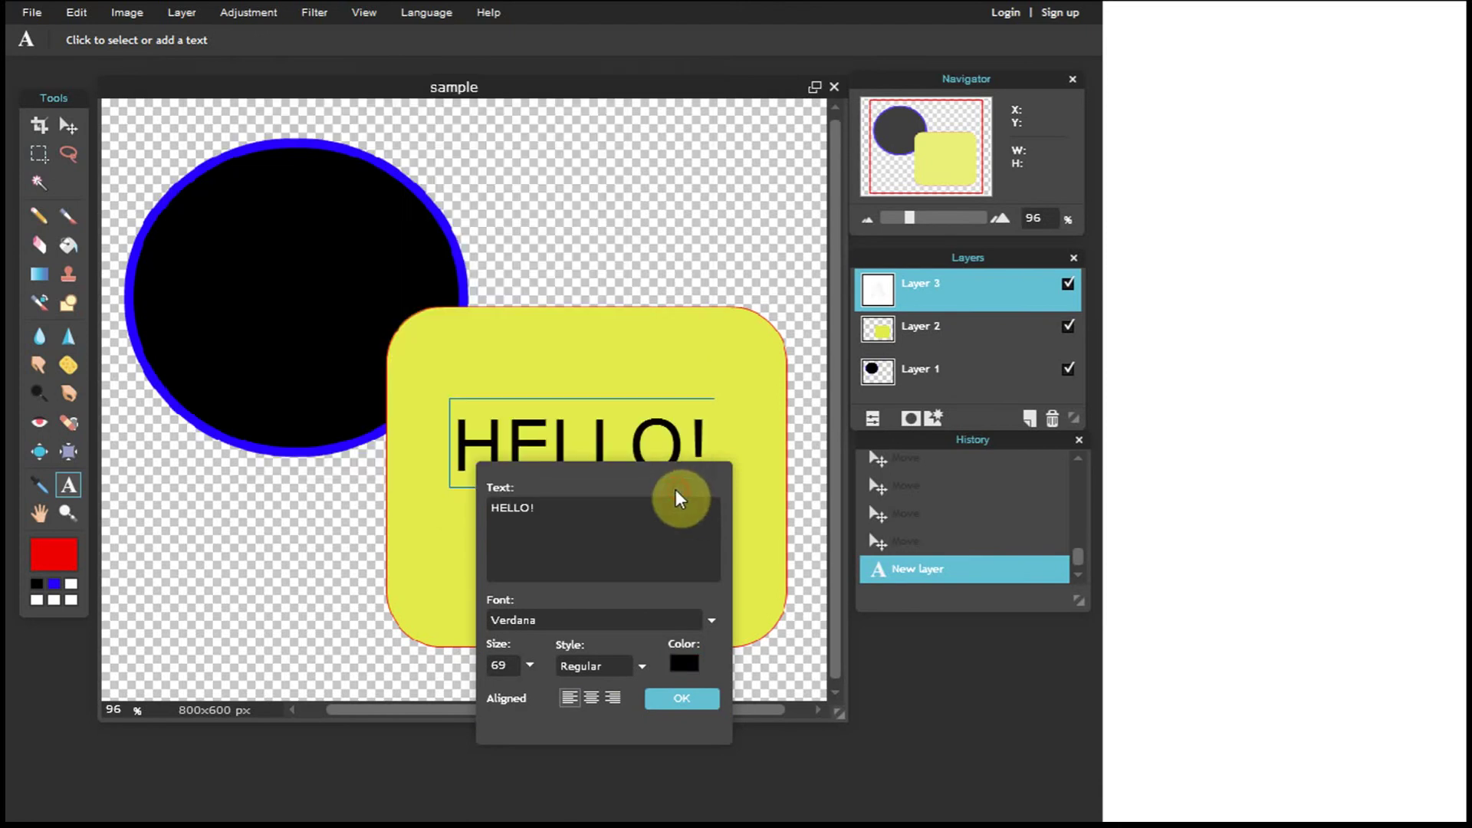
click(620, 665)
click(612, 703)
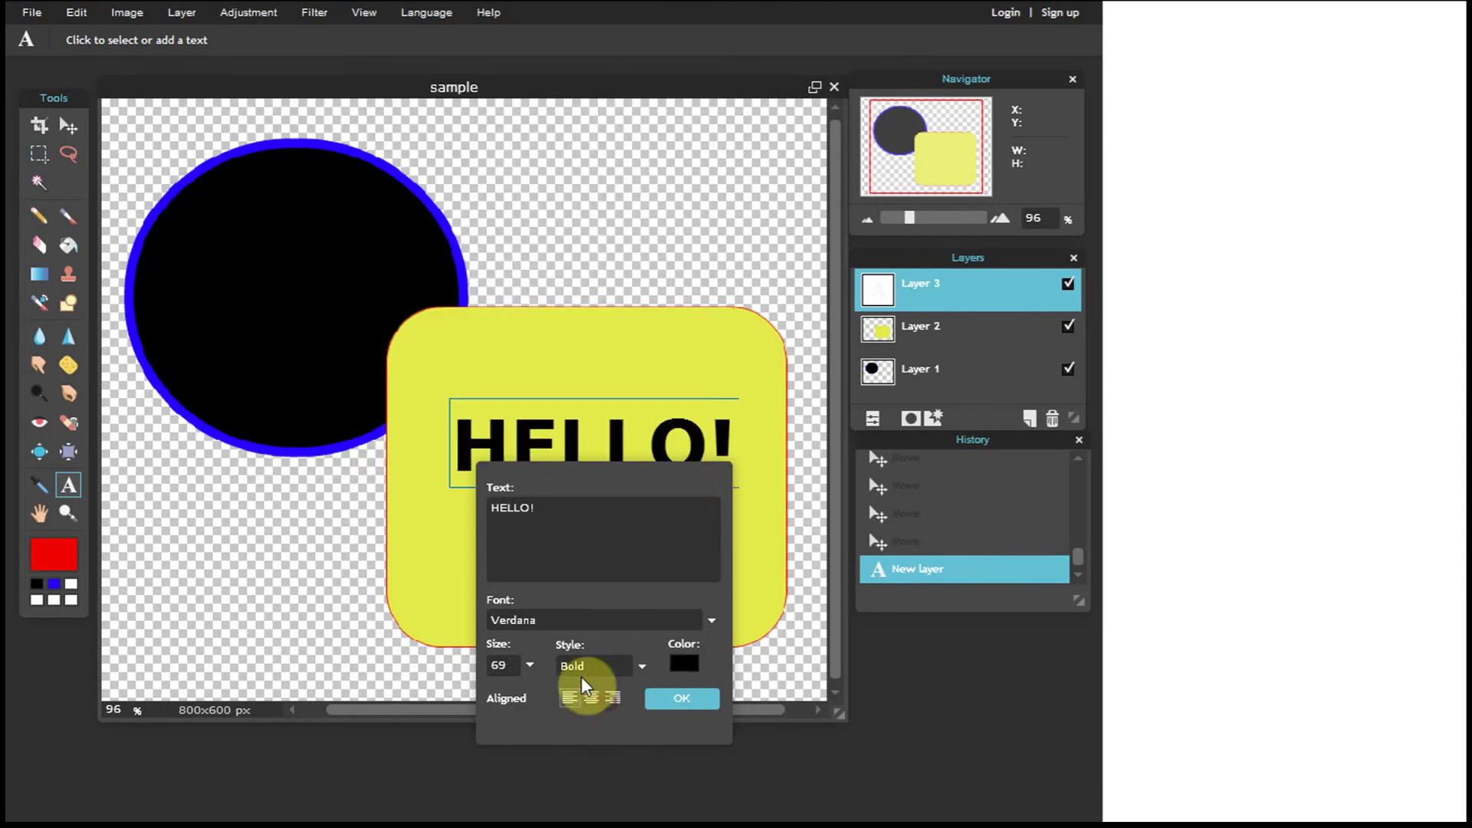
Preview other fonts on the HELLO! text, such as Gabriola, Kartika and Hobo Std, without choosing one
click(565, 620)
scroll(620, 707, down, 15)
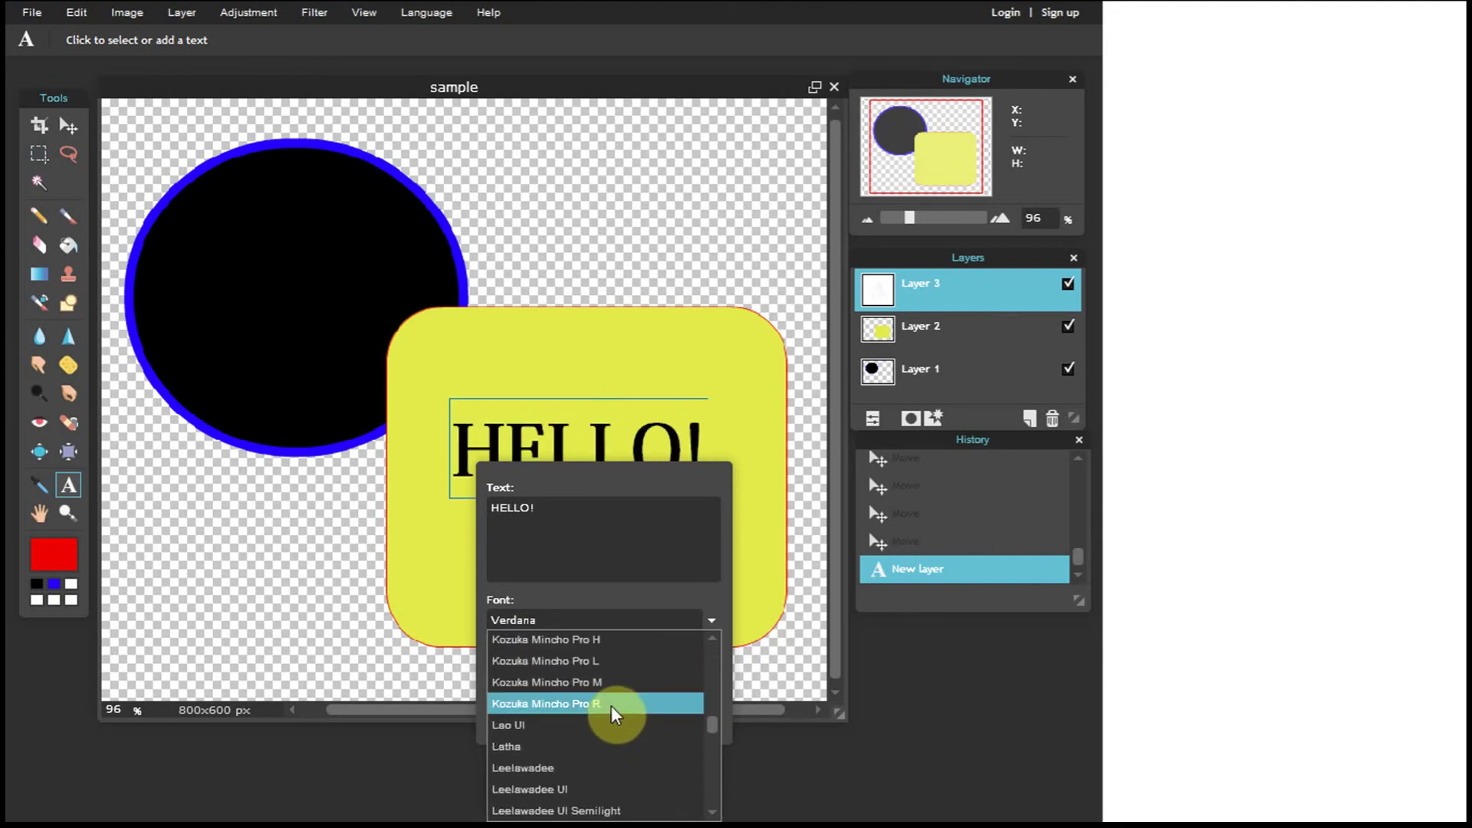
scroll(616, 715, up, 10)
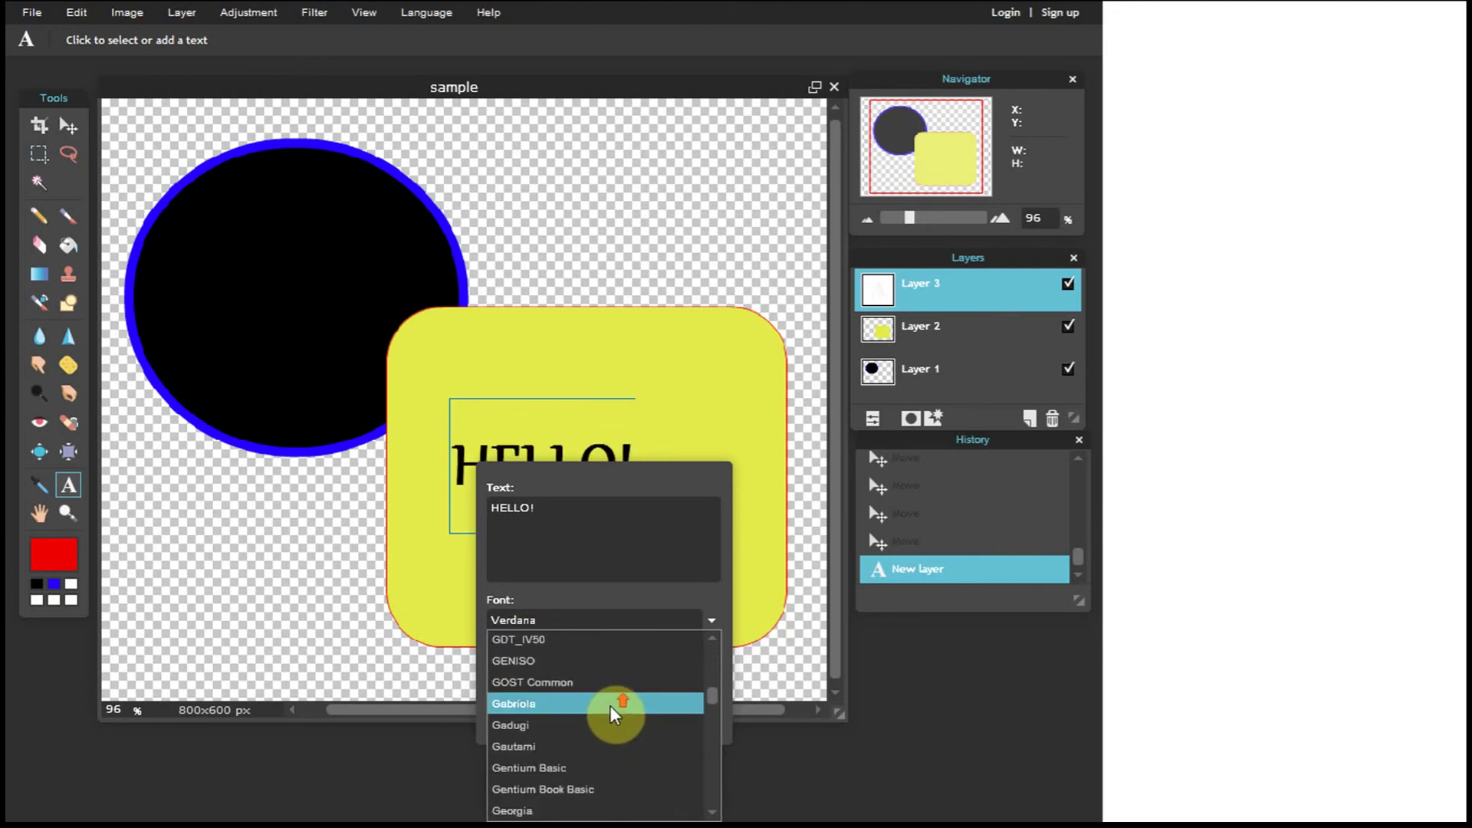
scroll(616, 714, down, 6)
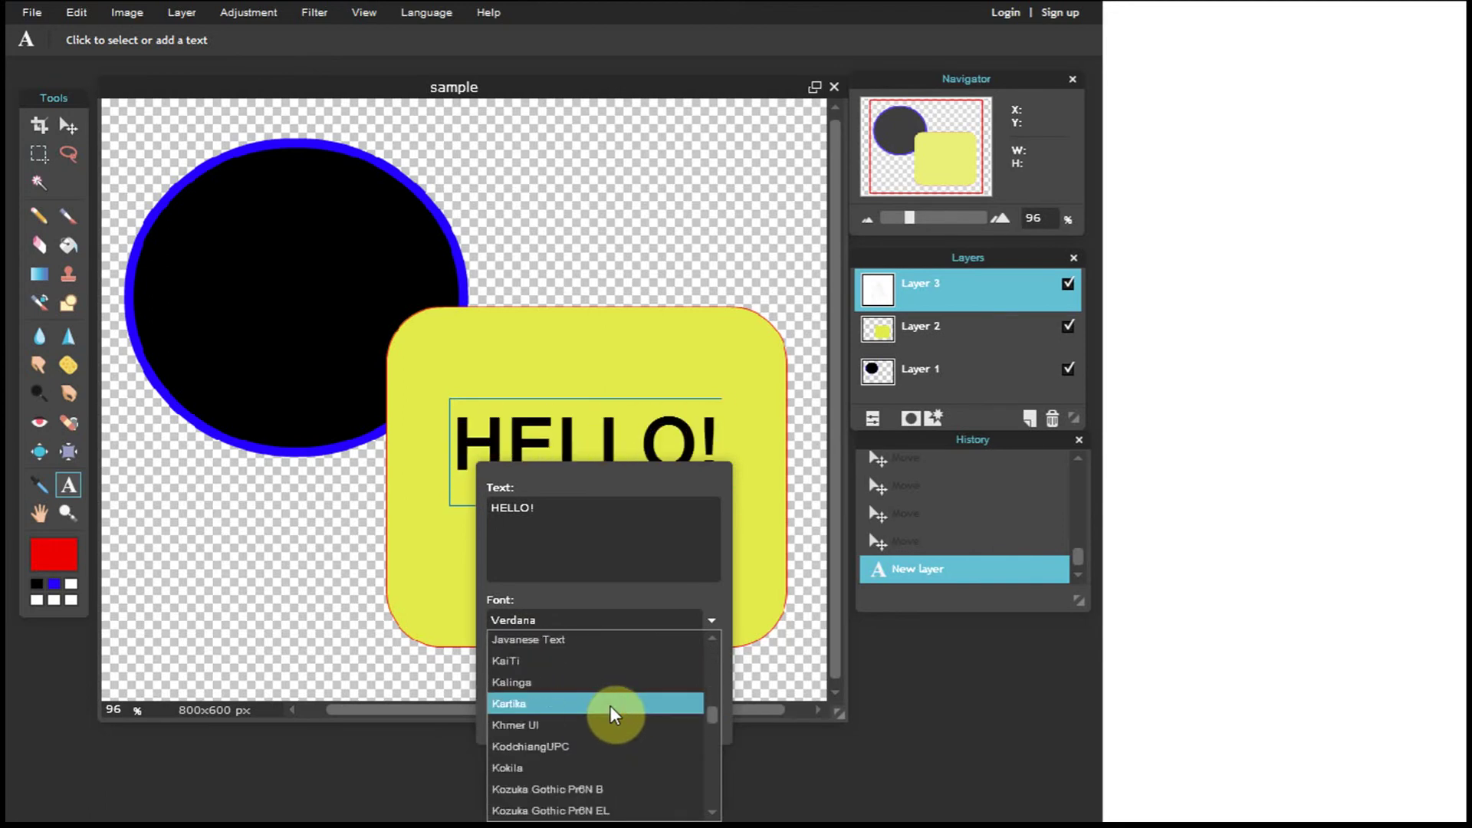
scroll(713, 712, up, 5)
scroll(720, 711, up, 4)
scroll(719, 710, down, 1)
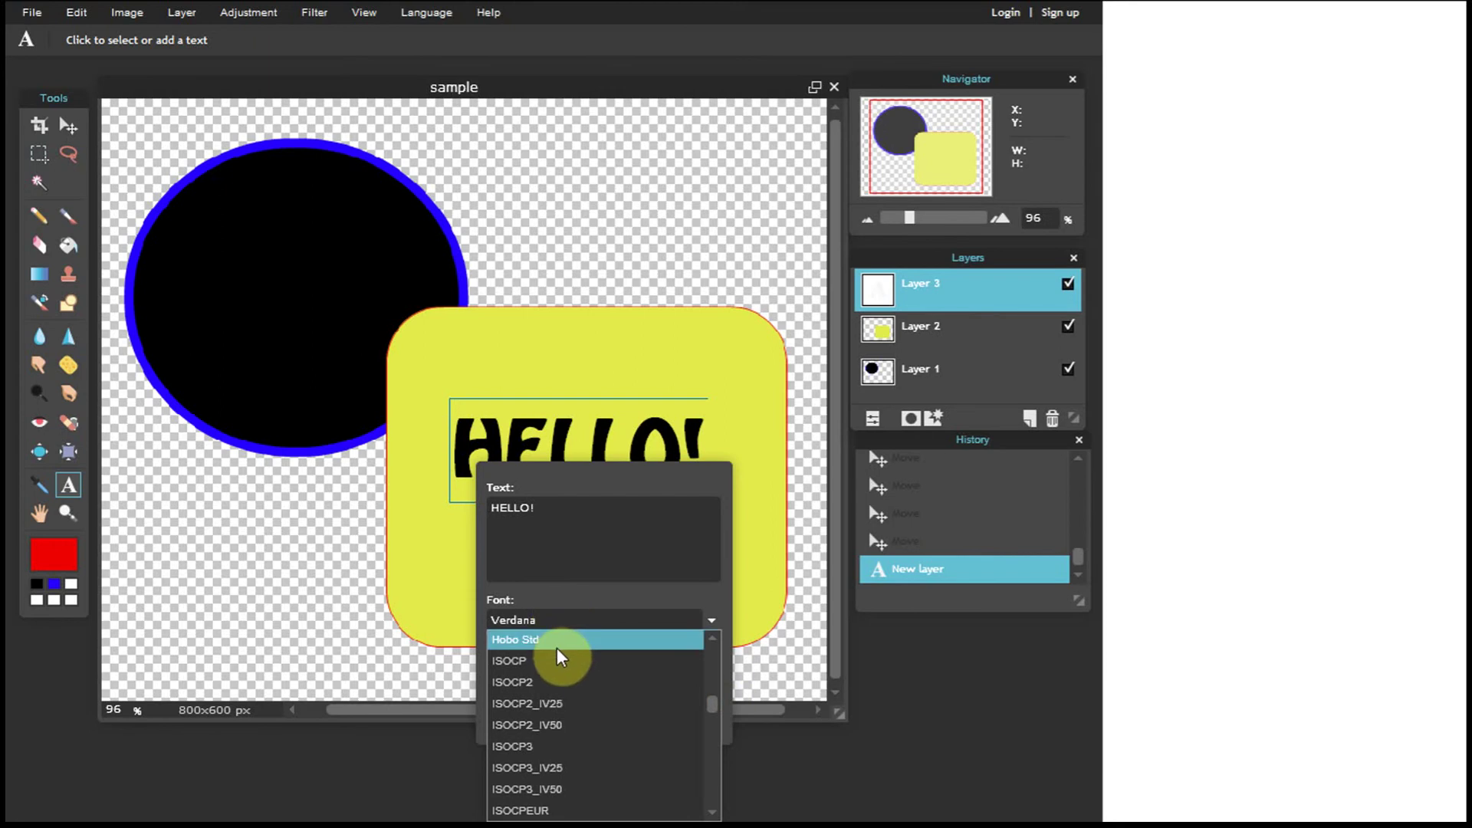
click(655, 509)
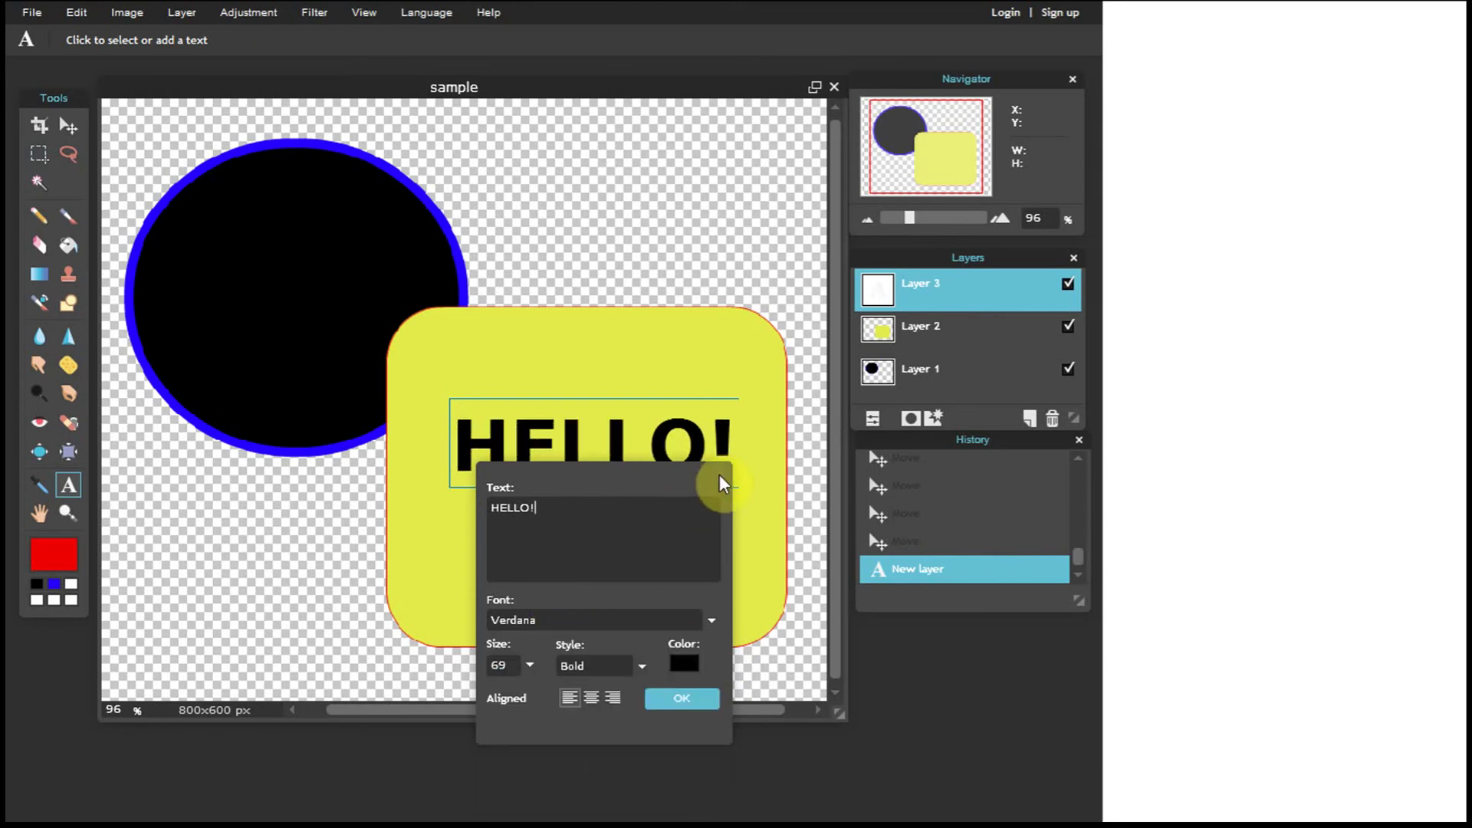
Accept the text settings and move the HELLO! text to the lower part of the yellow rectangle
click(699, 700)
click(68, 125)
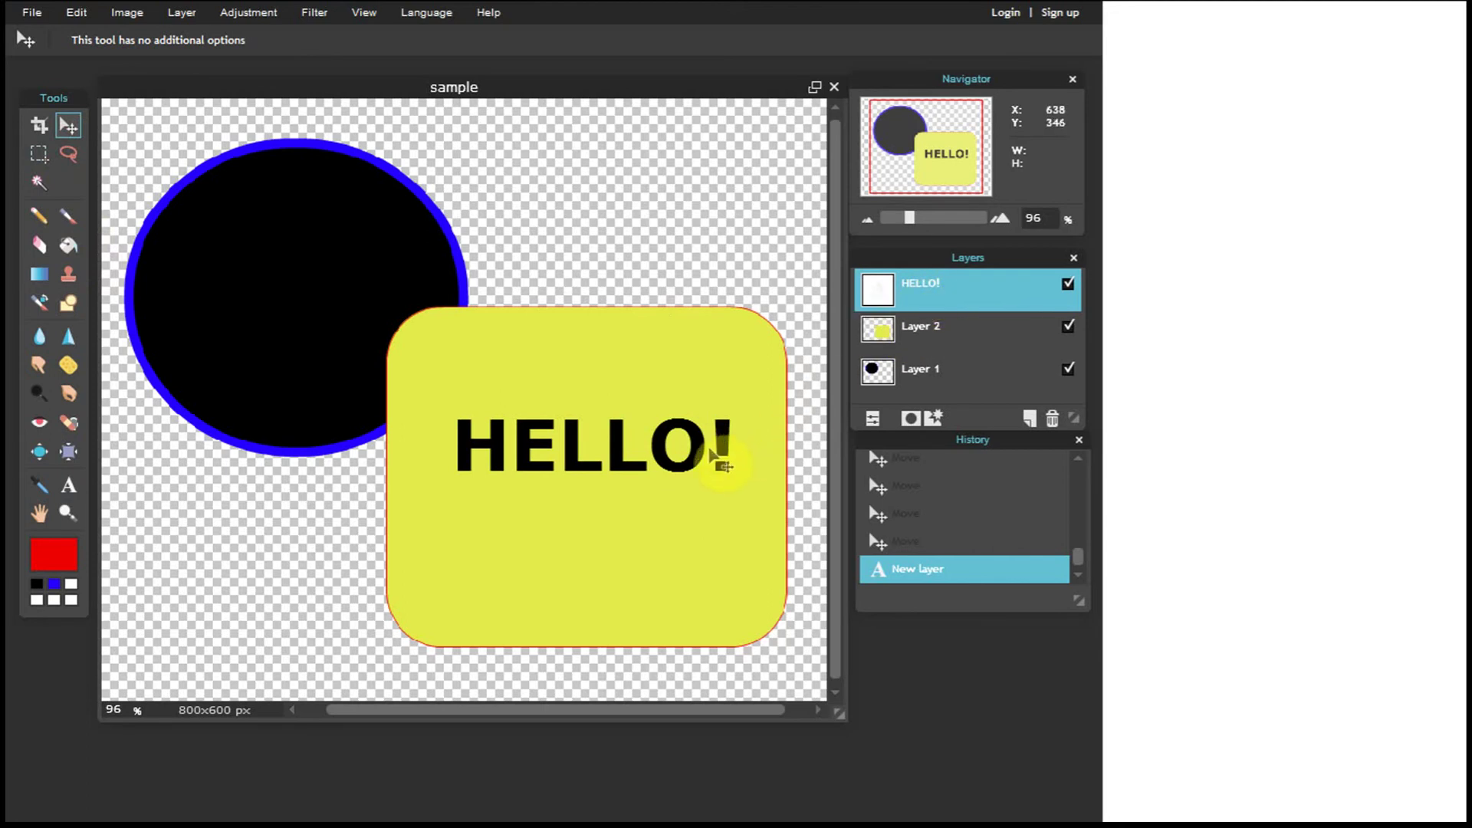
drag(695, 445, 691, 545)
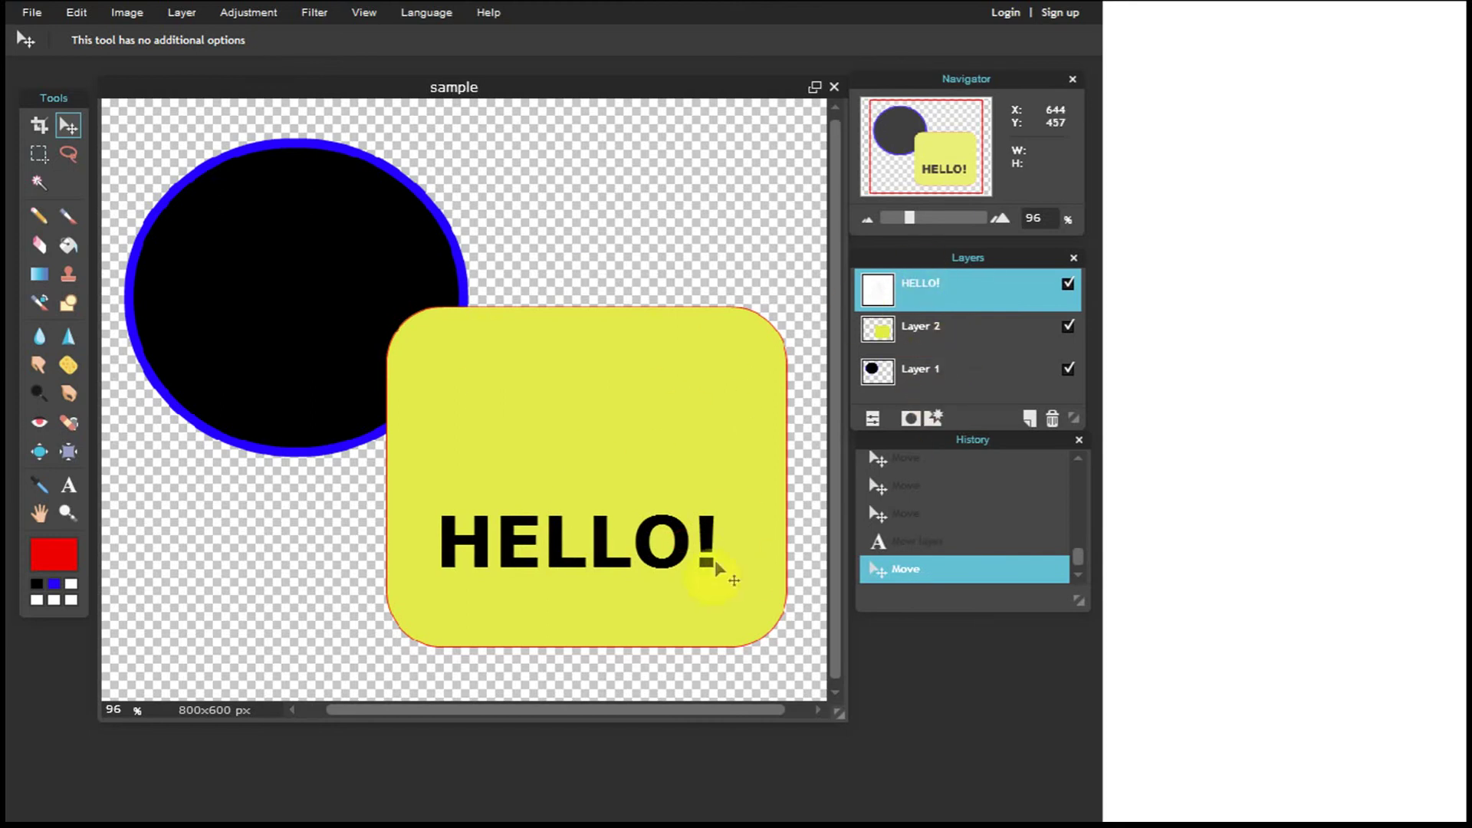
Add an empty layer above the text and set the Lasso tool to polygonal mode with feather 1
click(1030, 420)
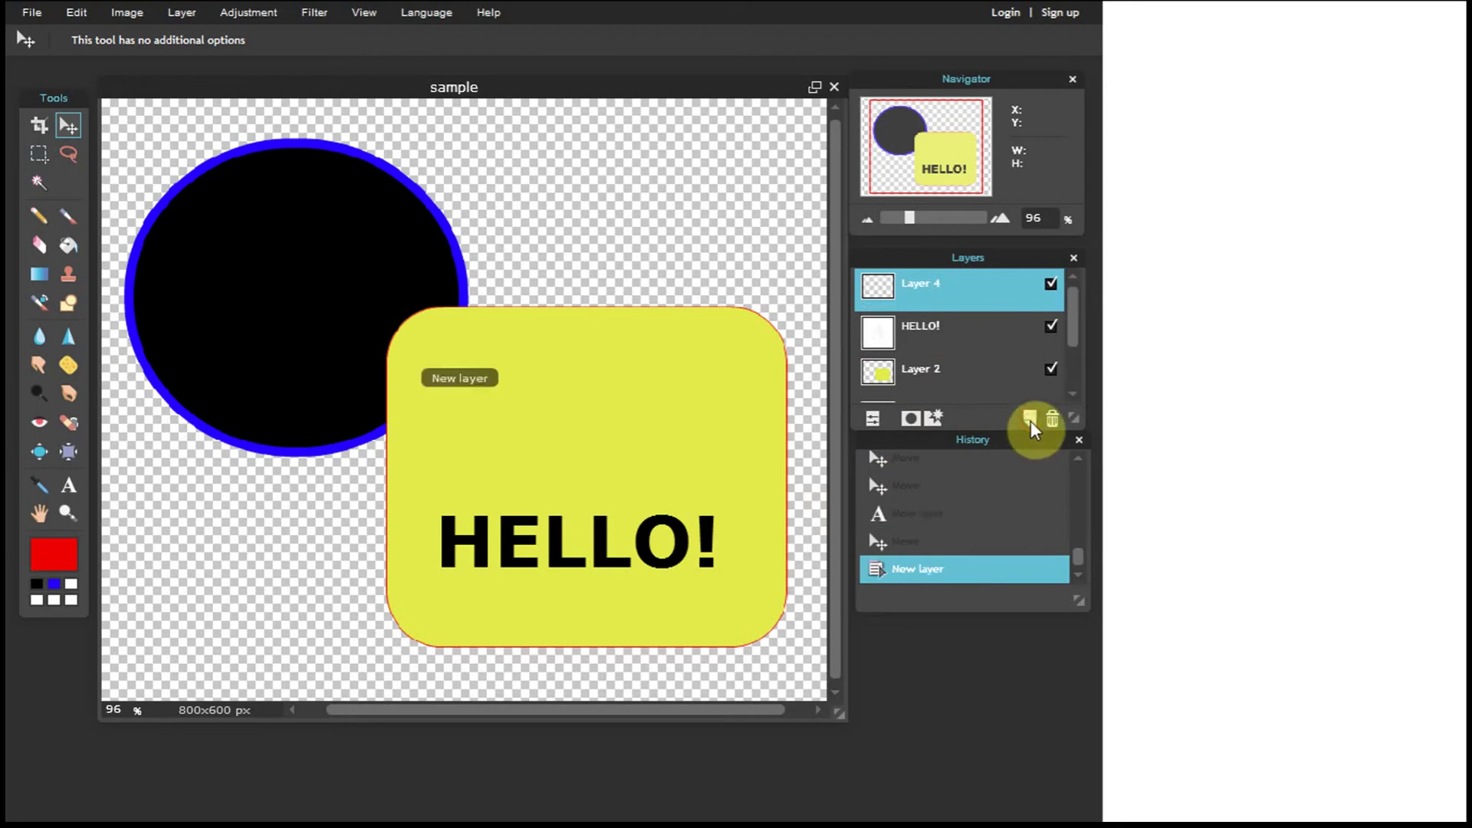
click(76, 154)
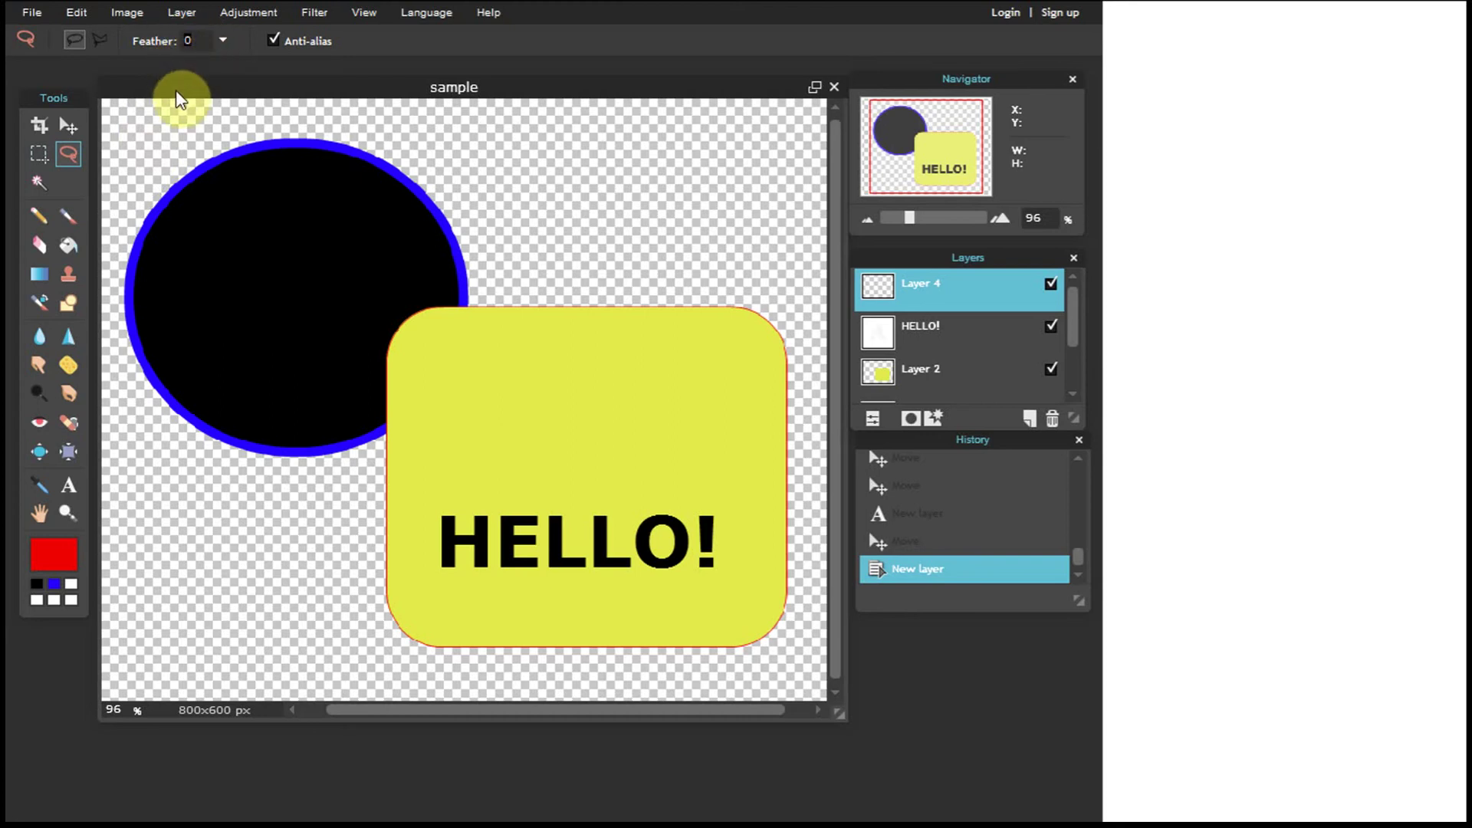
click(100, 40)
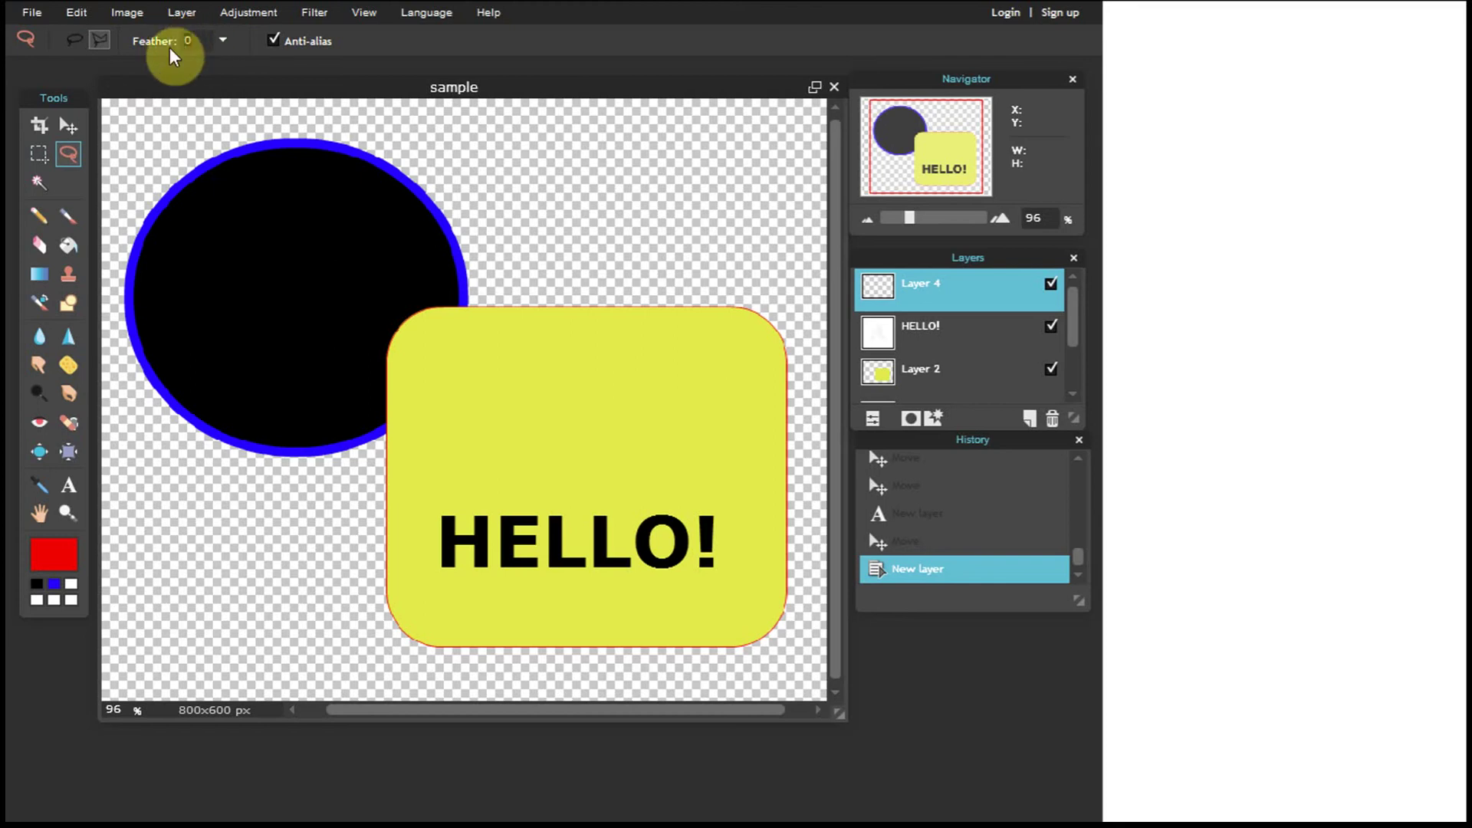
text(1)
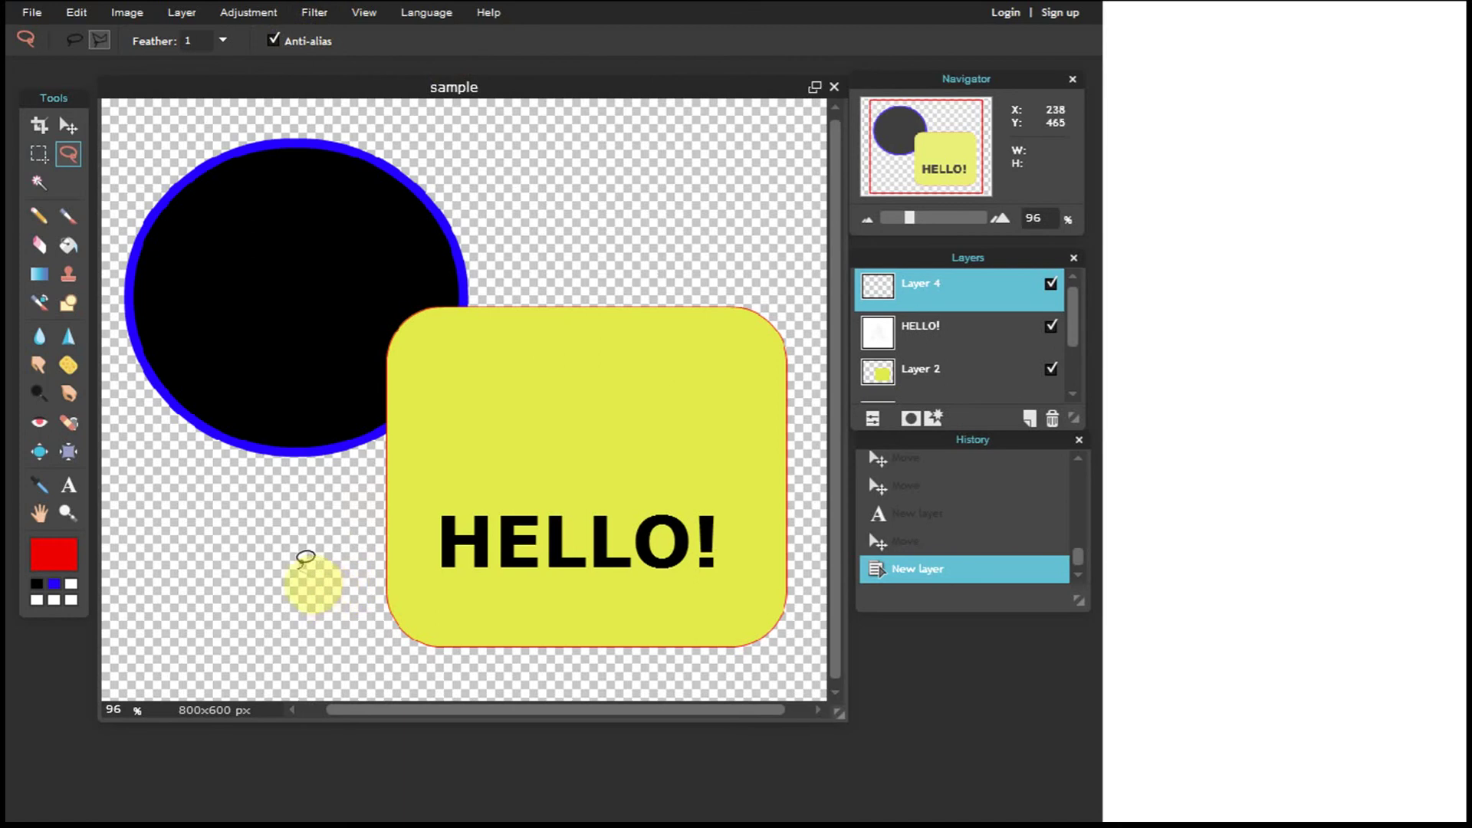
Draw a five-sided polygonal lasso selection about 590 by 468 px across the ellipse and the rectangle
click(300, 565)
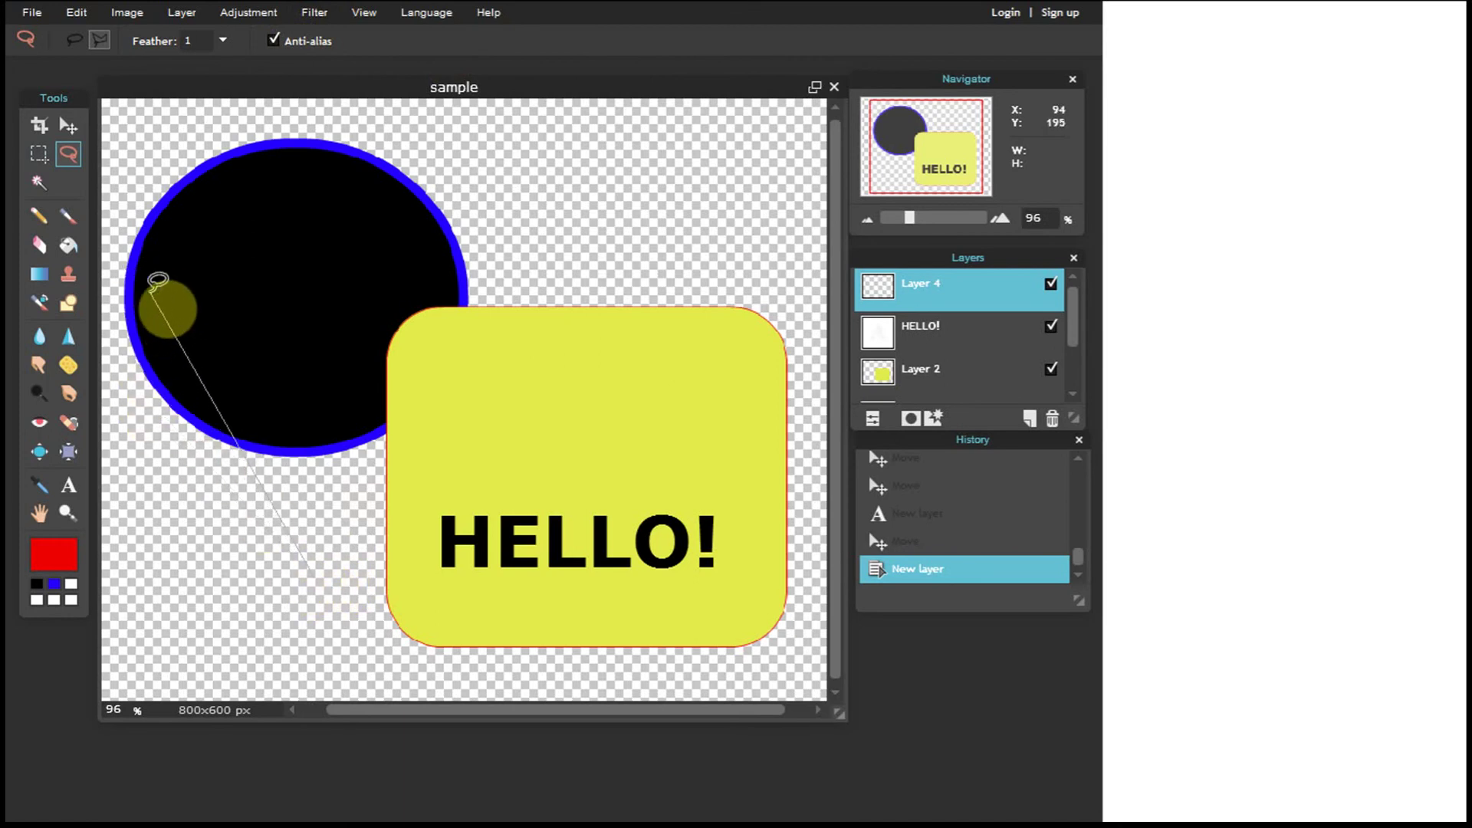
click(151, 293)
click(427, 144)
click(673, 266)
click(757, 452)
double_click(338, 624)
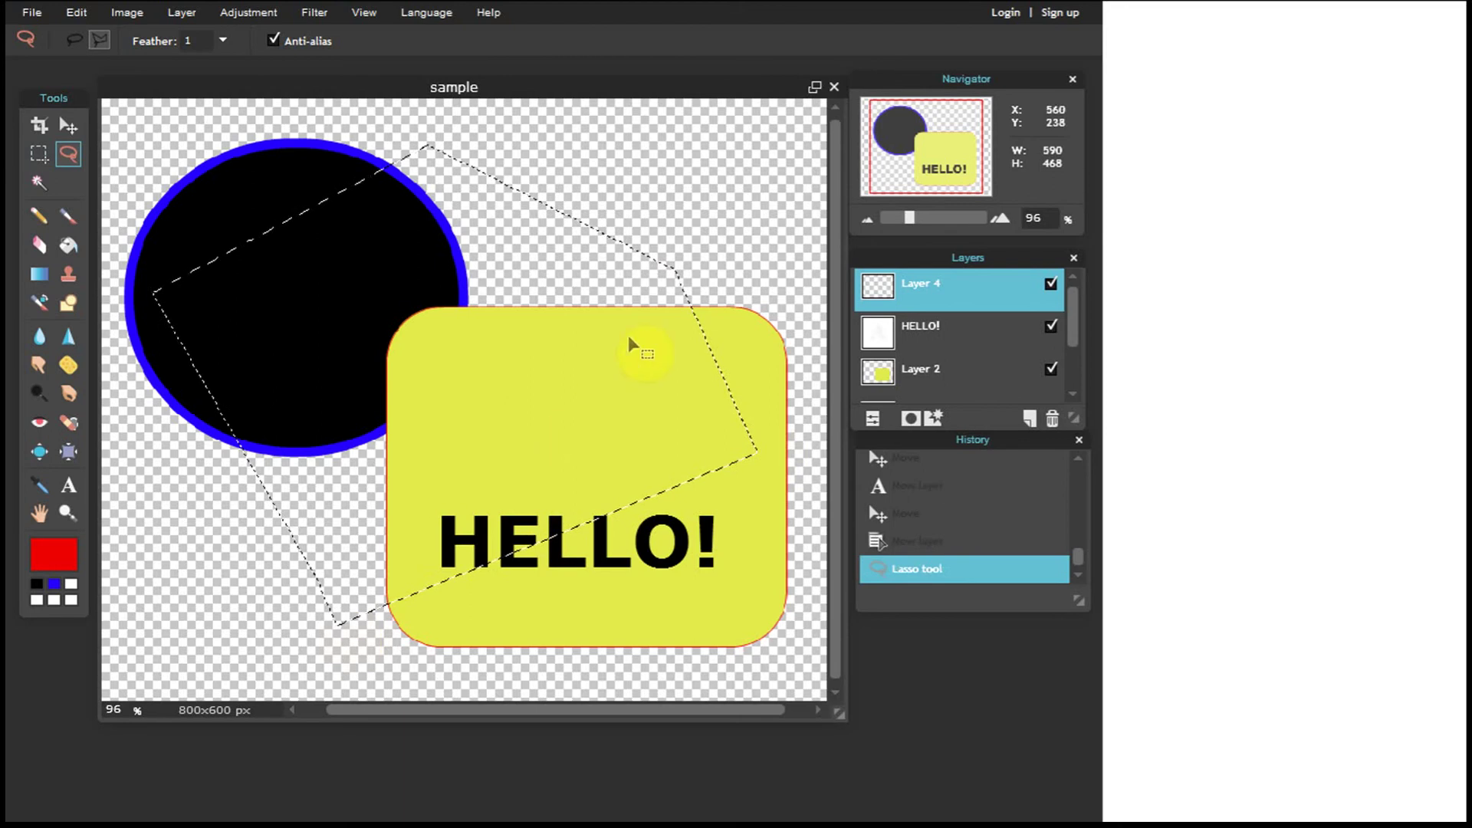
Draw a wavy freehand lasso selection about 580 by 428 px around parts of the ellipse, the rectangle and the text
click(75, 40)
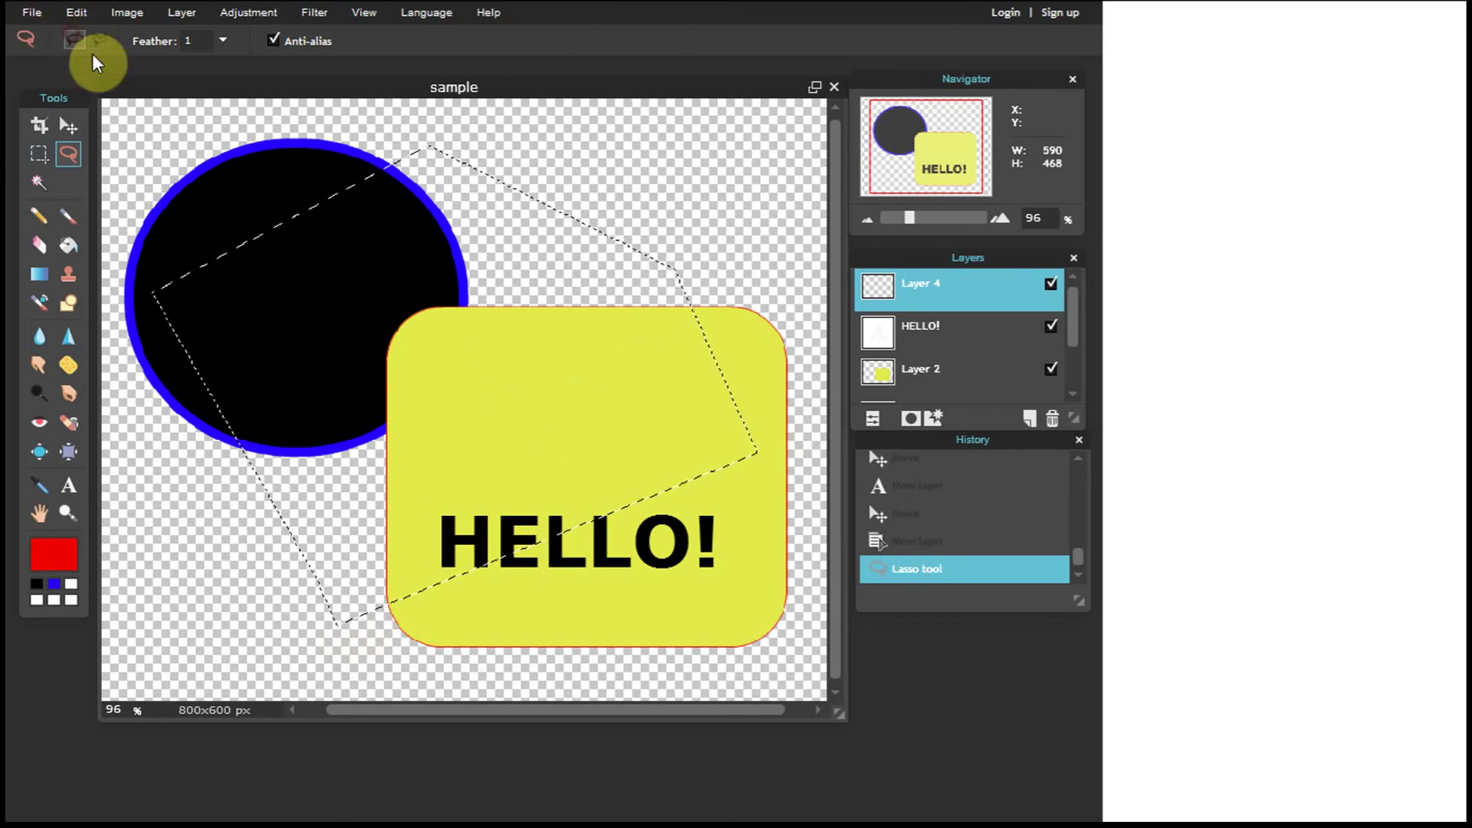
mouse_move(218, 510)
mouse_down()
mouse_move(188, 418)
mouse_move(194, 329)
mouse_move(325, 184)
mouse_move(459, 196)
mouse_up()
mouse_move(571, 149)
mouse_down()
mouse_move(644, 184)
mouse_move(731, 246)
mouse_move(785, 353)
mouse_move(758, 415)
mouse_move(757, 502)
mouse_move(736, 543)
mouse_move(571, 552)
mouse_move(390, 541)
mouse_up()
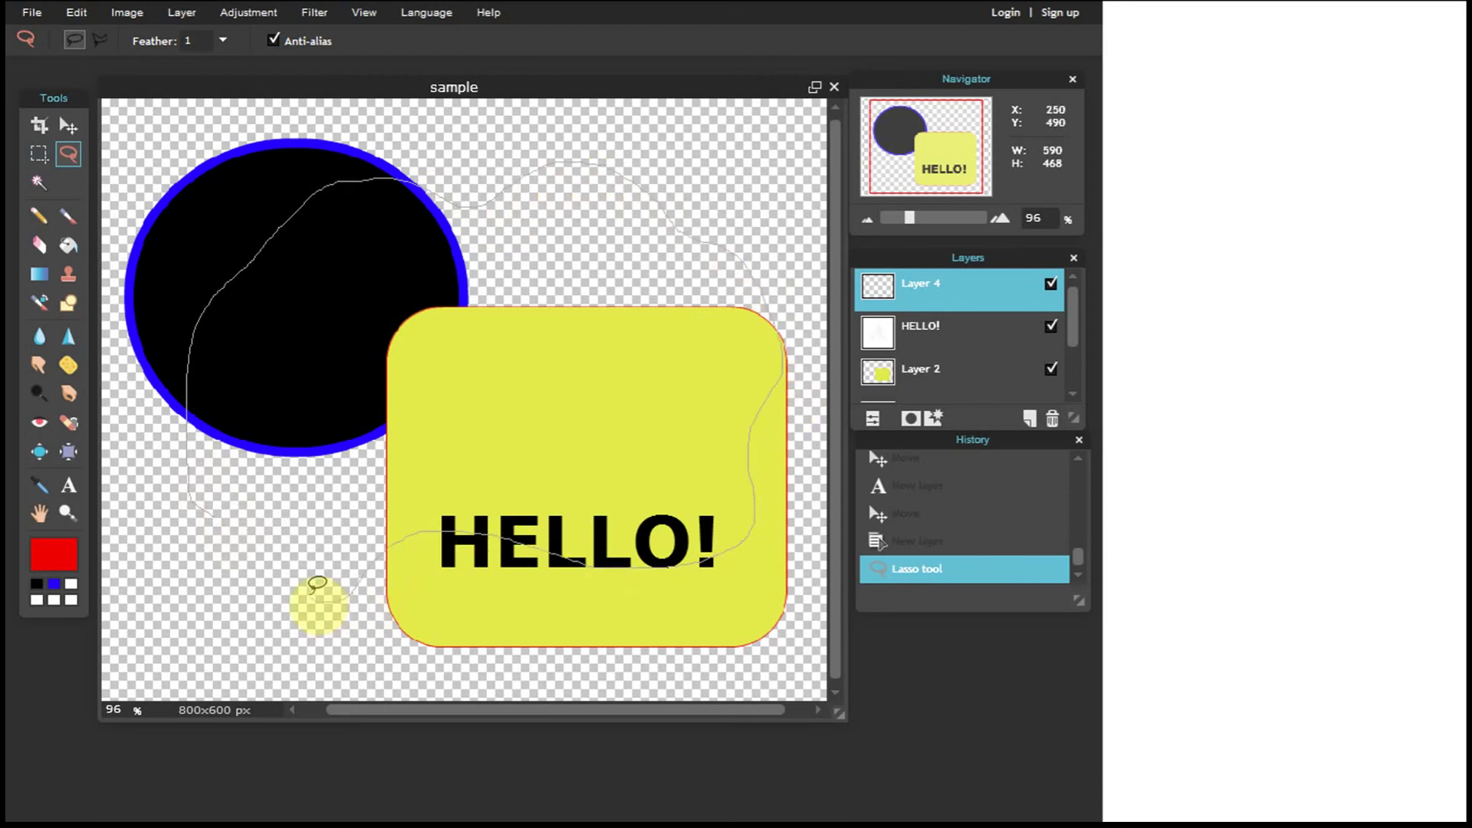
drag(228, 506, 223, 509)
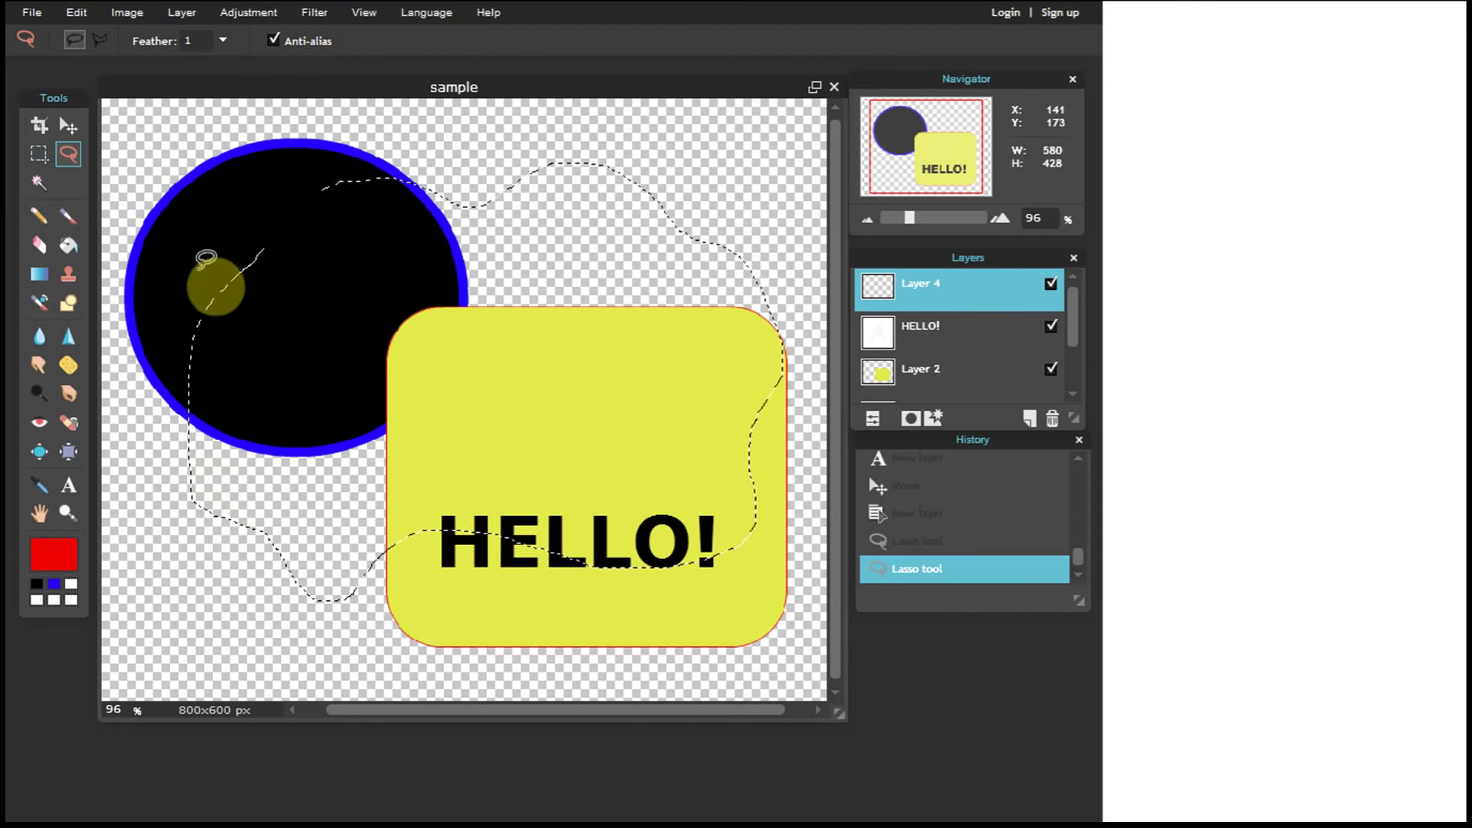
Edit the linear white-to-black gradient: make its starting stop red with opacity 0 and move the black end stop to about 40 percent
click(37, 281)
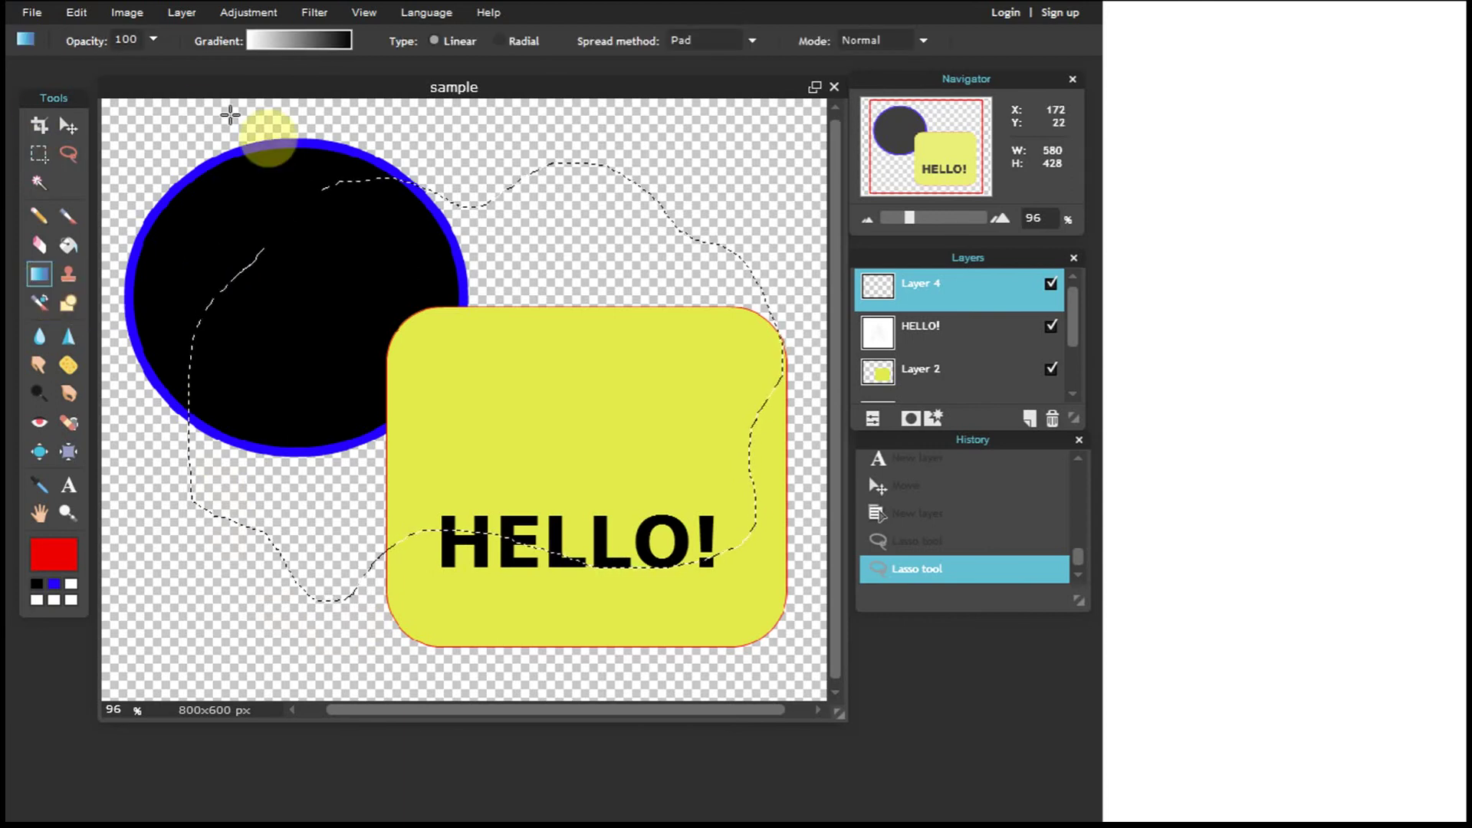
mouse_move(306, 26)
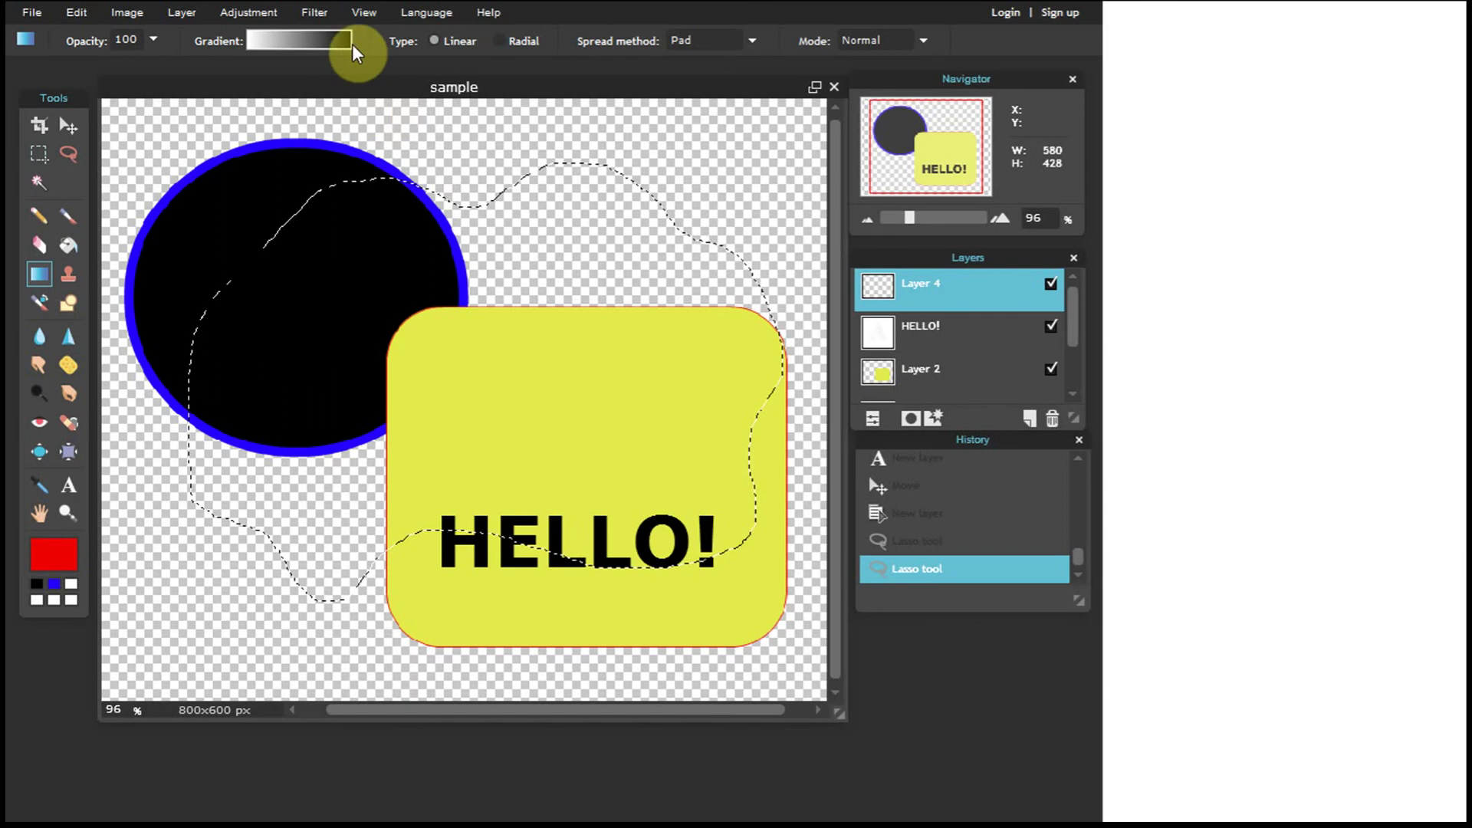
click(285, 42)
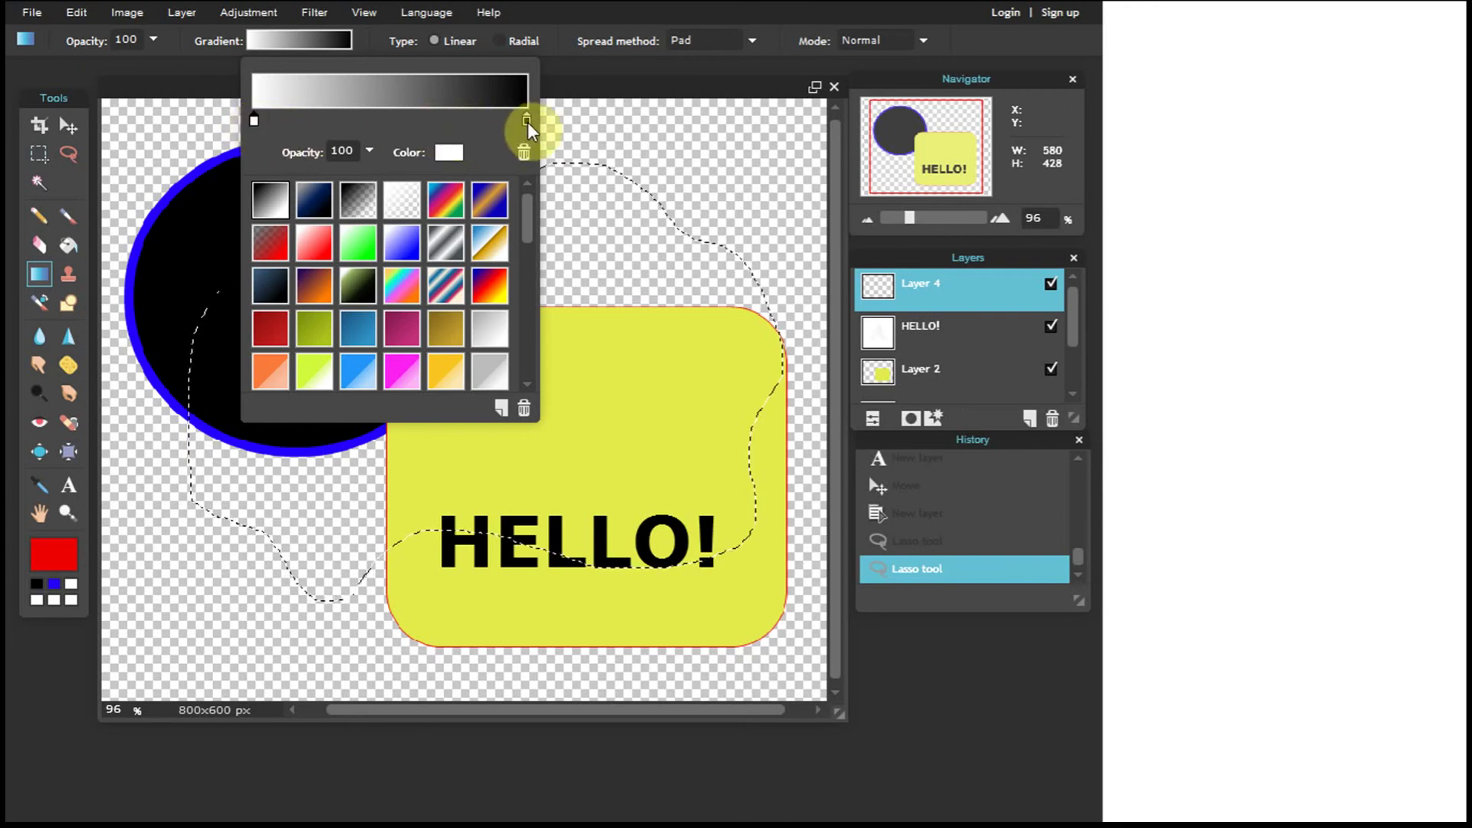
click(254, 121)
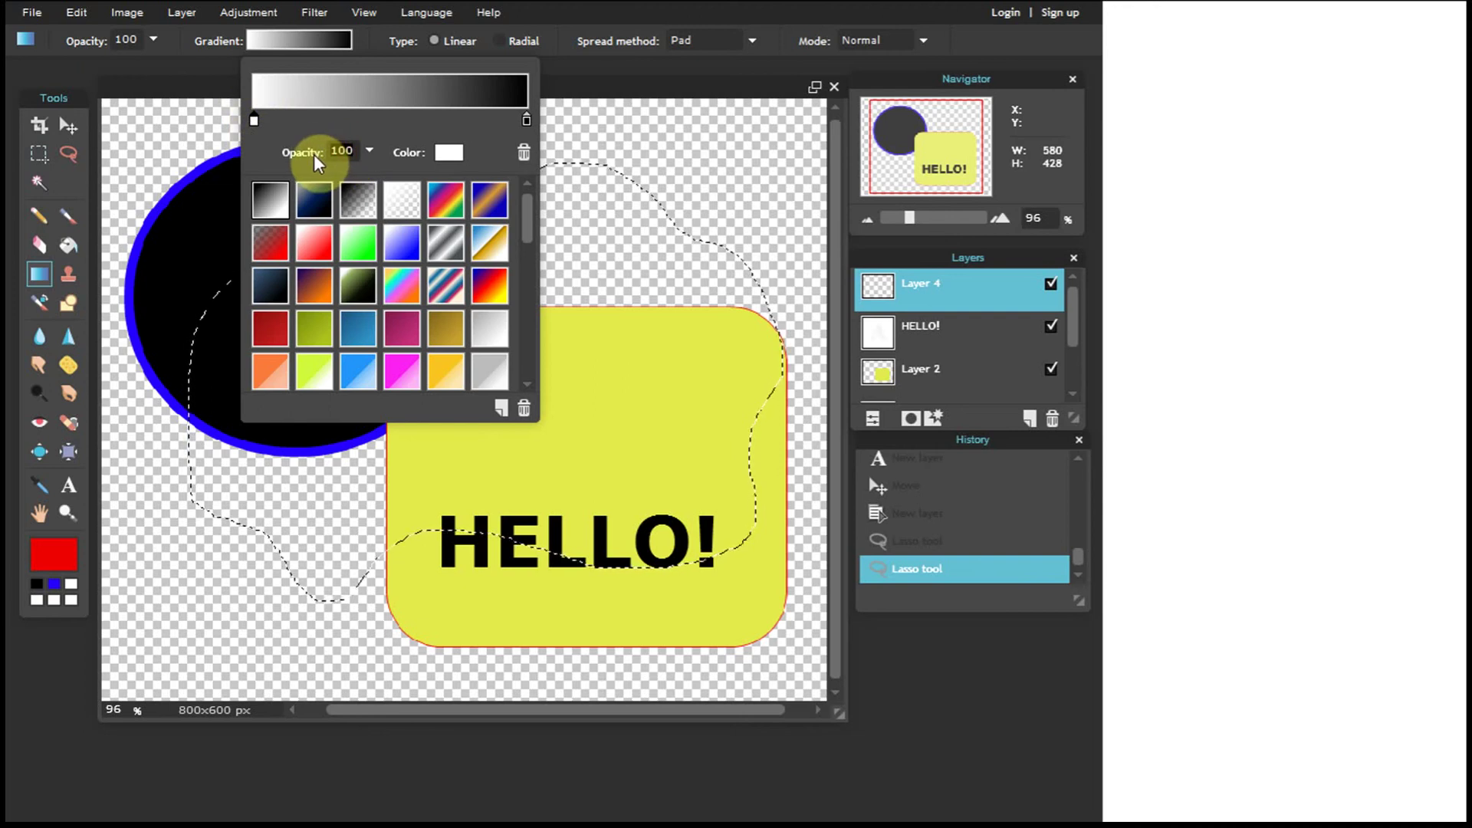
text(0)
click(449, 152)
drag(314, 186, 376, 247)
click(647, 494)
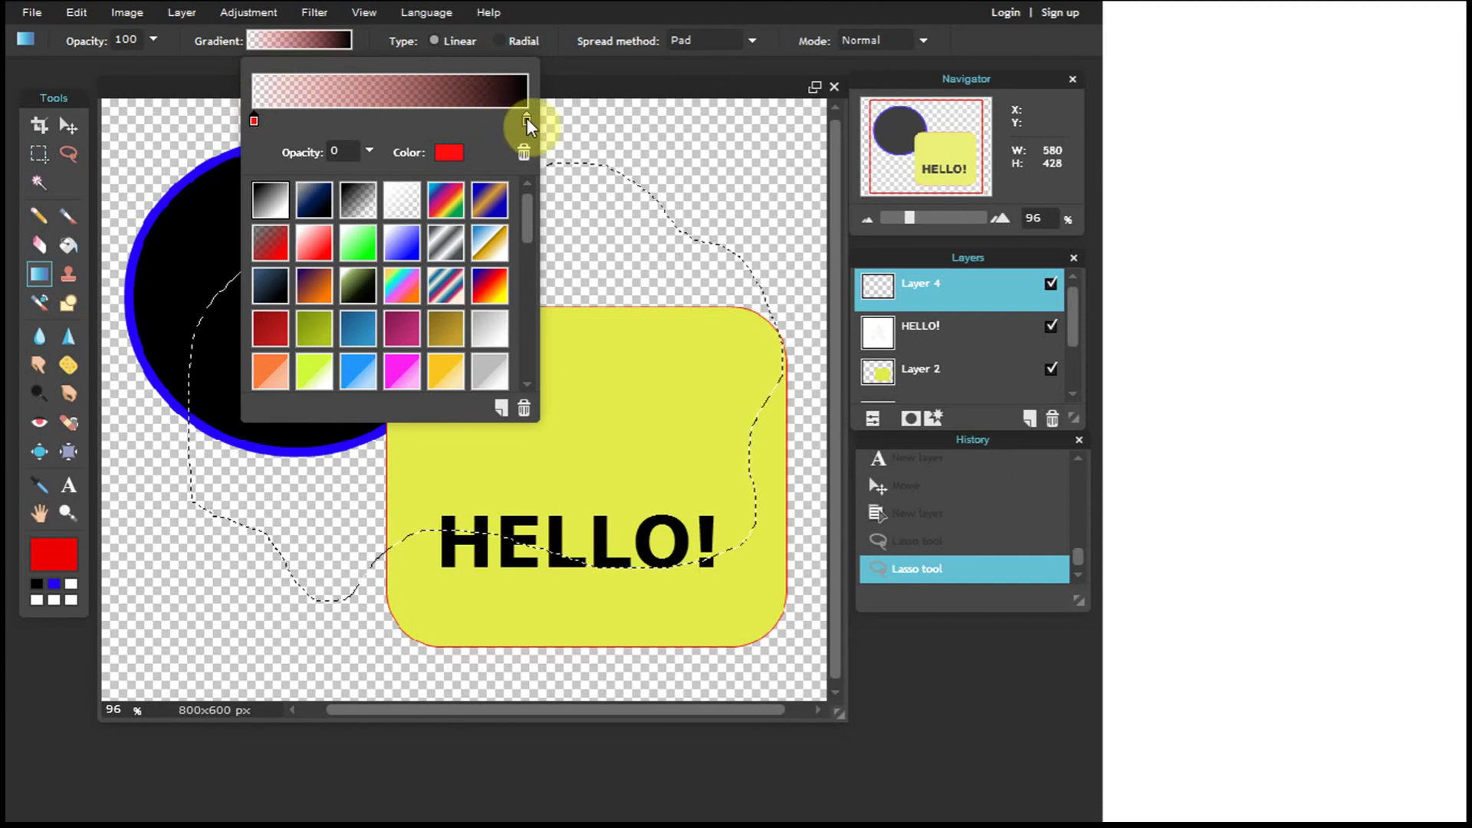
drag(527, 118, 368, 127)
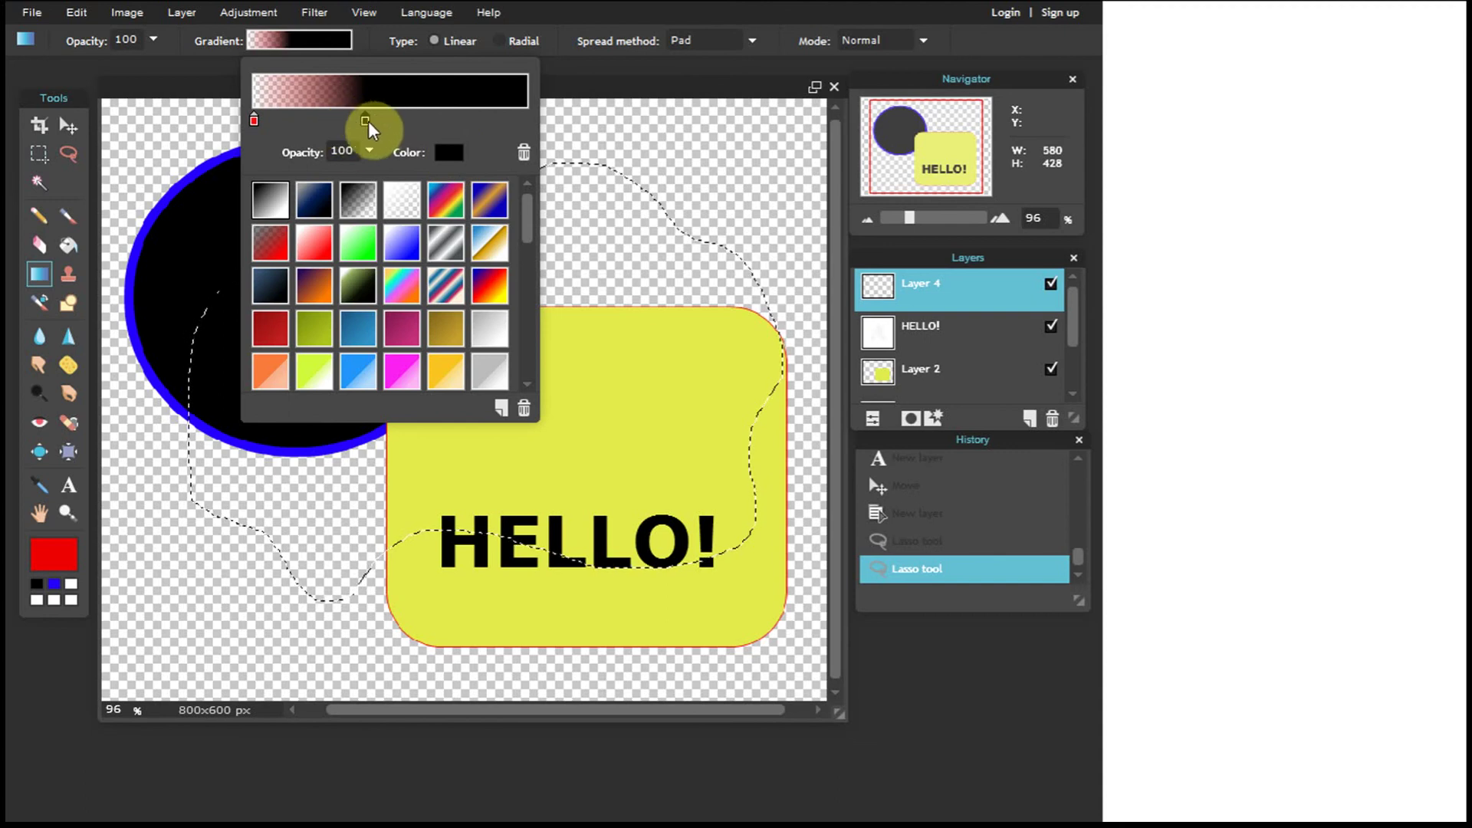
click(364, 121)
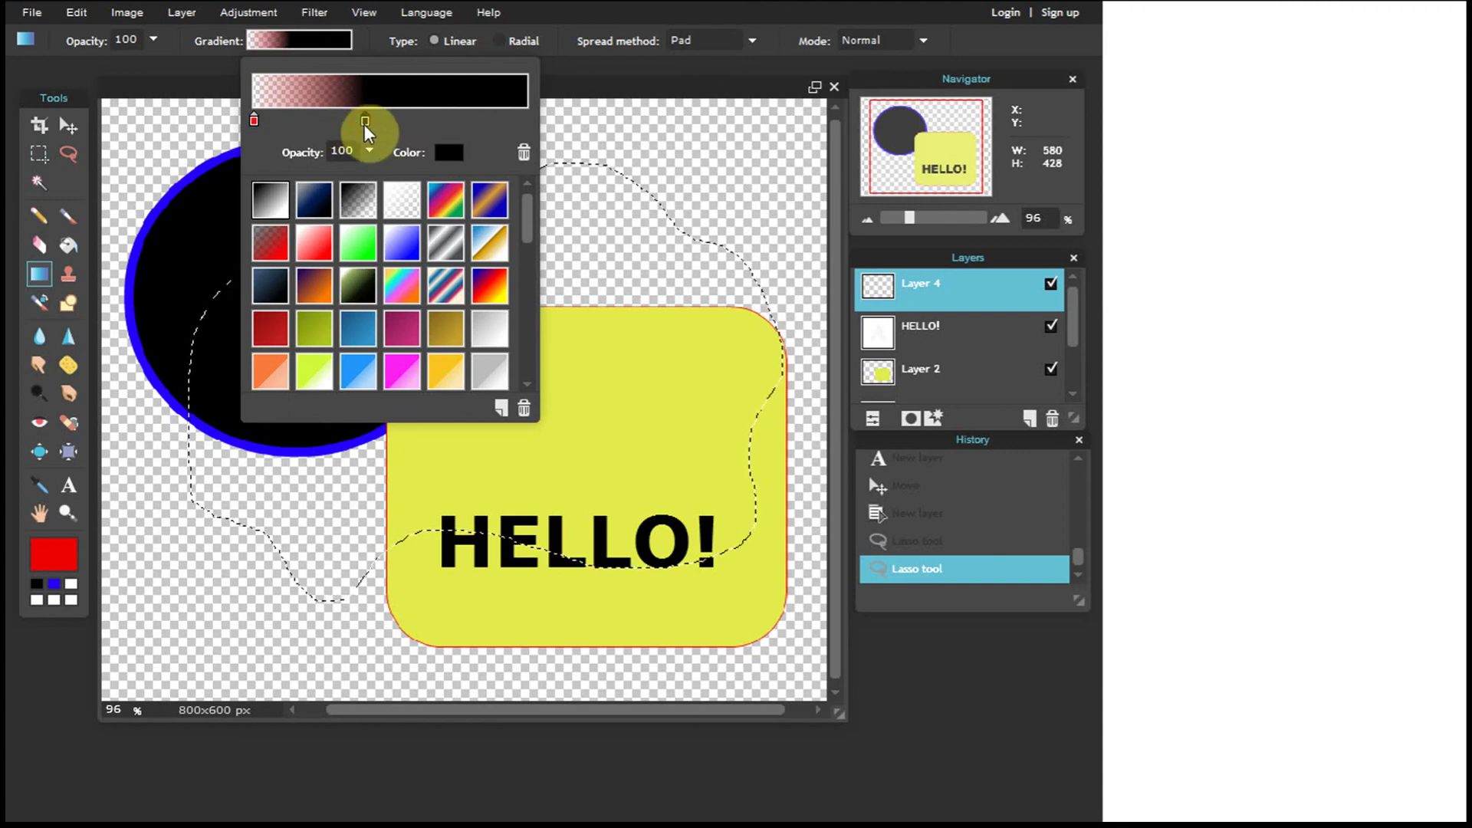
Make the gradient's black stop blue with opacity 64 and move it to about 25 percent
click(448, 152)
click(214, 311)
drag(231, 247, 717, 475)
click(660, 491)
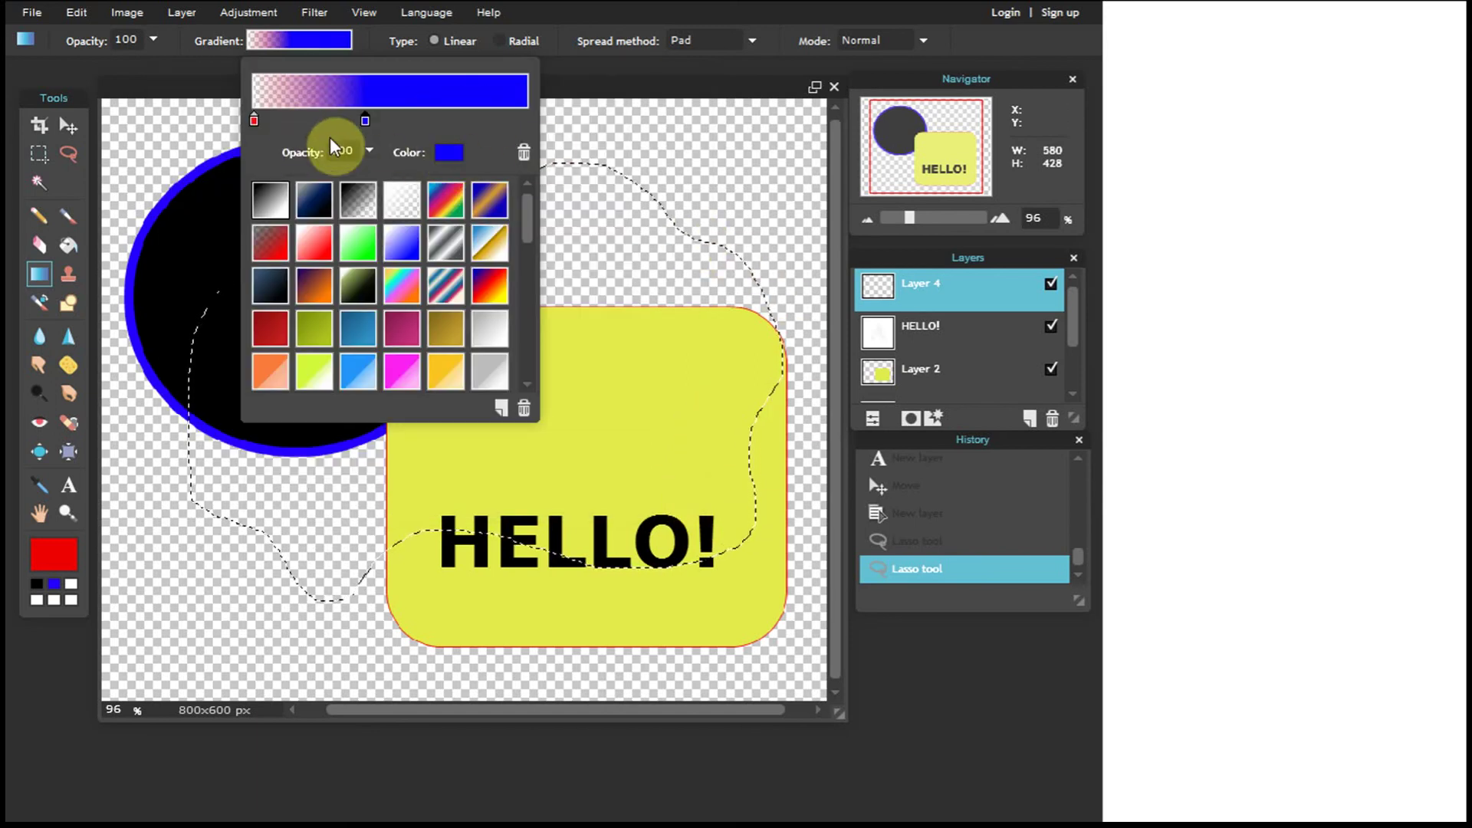
click(369, 151)
drag(369, 181, 331, 181)
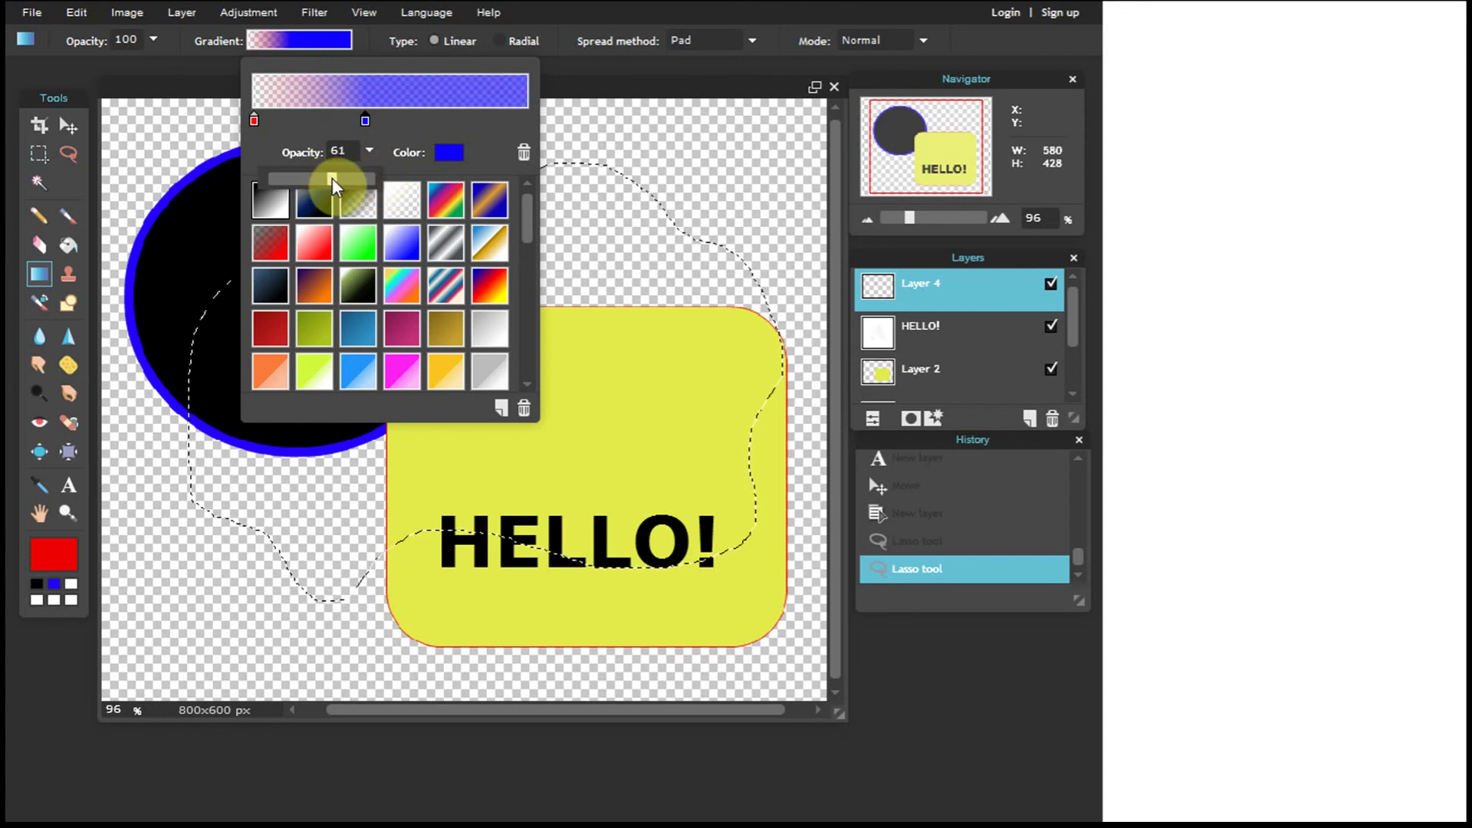
drag(366, 120, 326, 125)
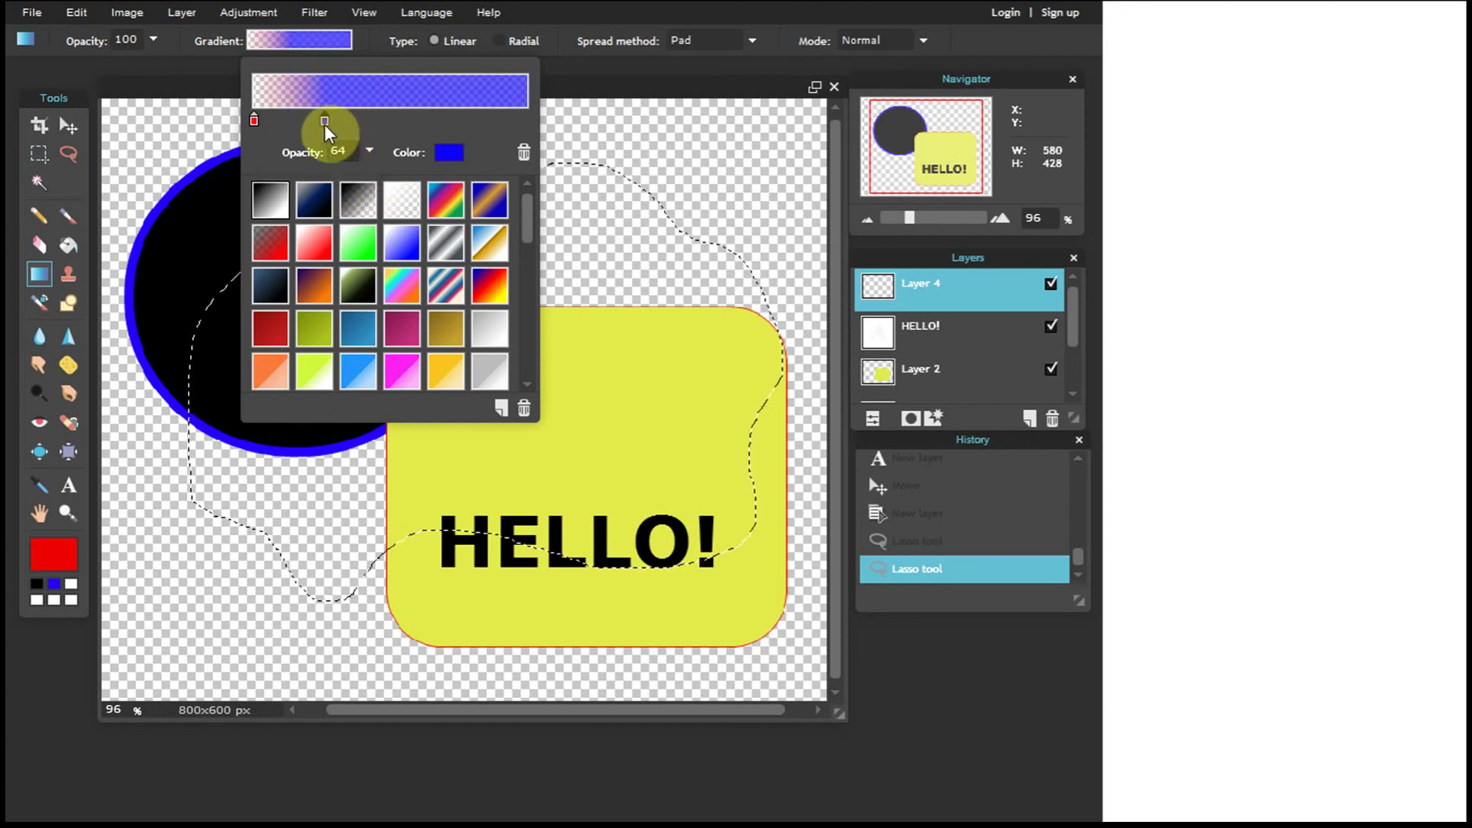
Add two stops to the gradient after the blue one and color the one just past the middle green 45e809
click(456, 120)
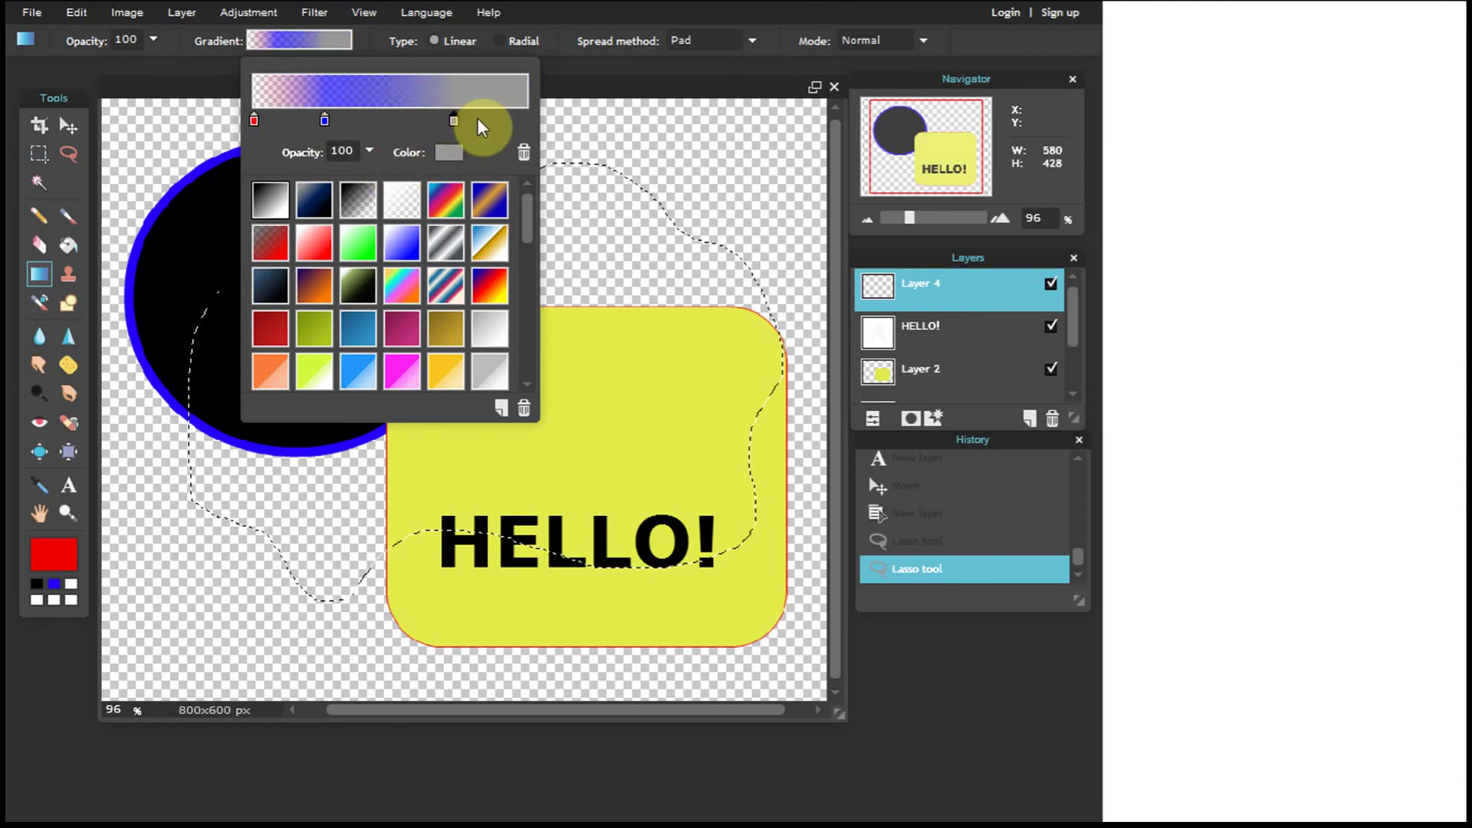
click(399, 120)
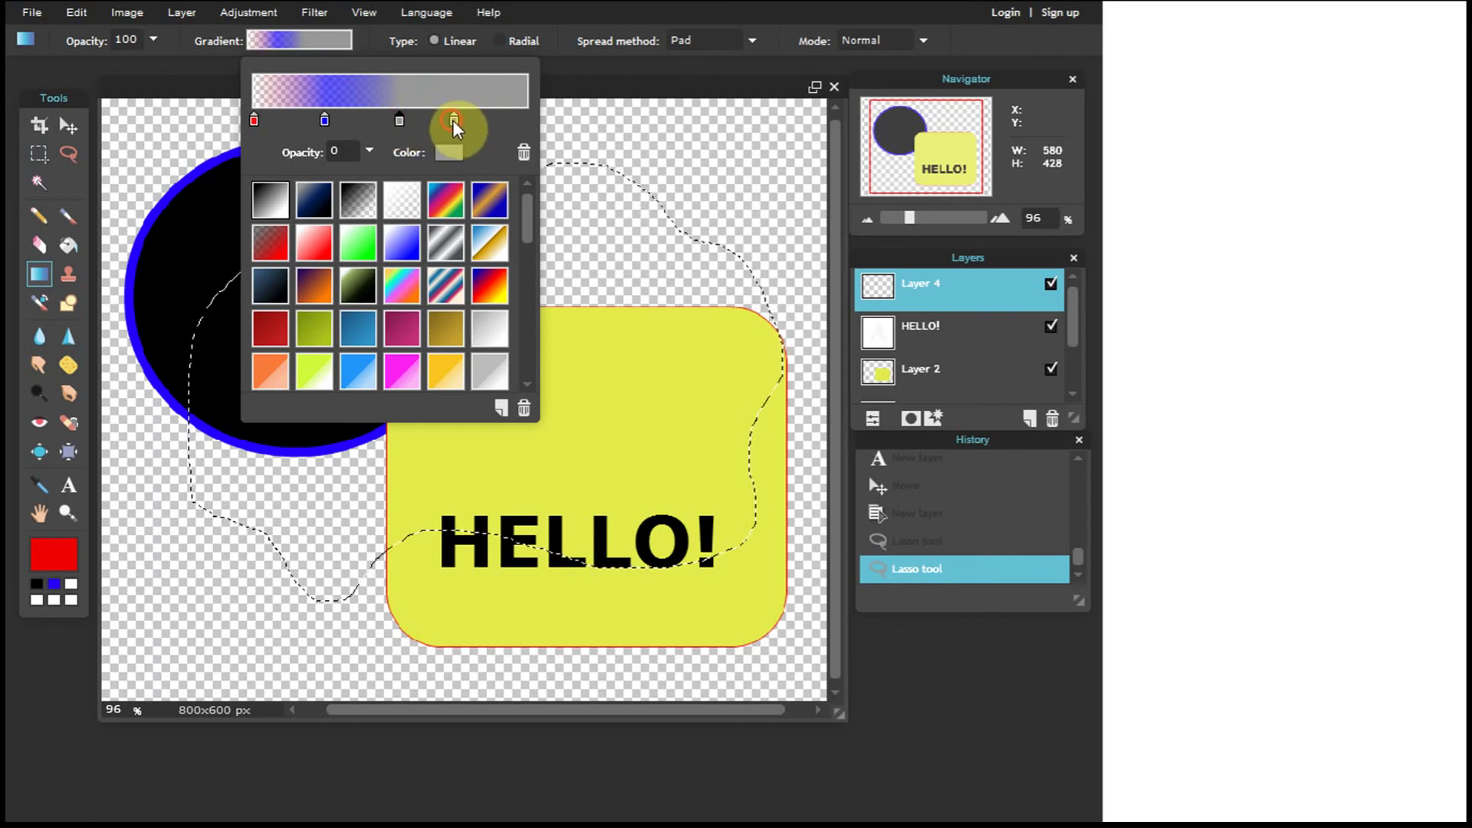
click(400, 121)
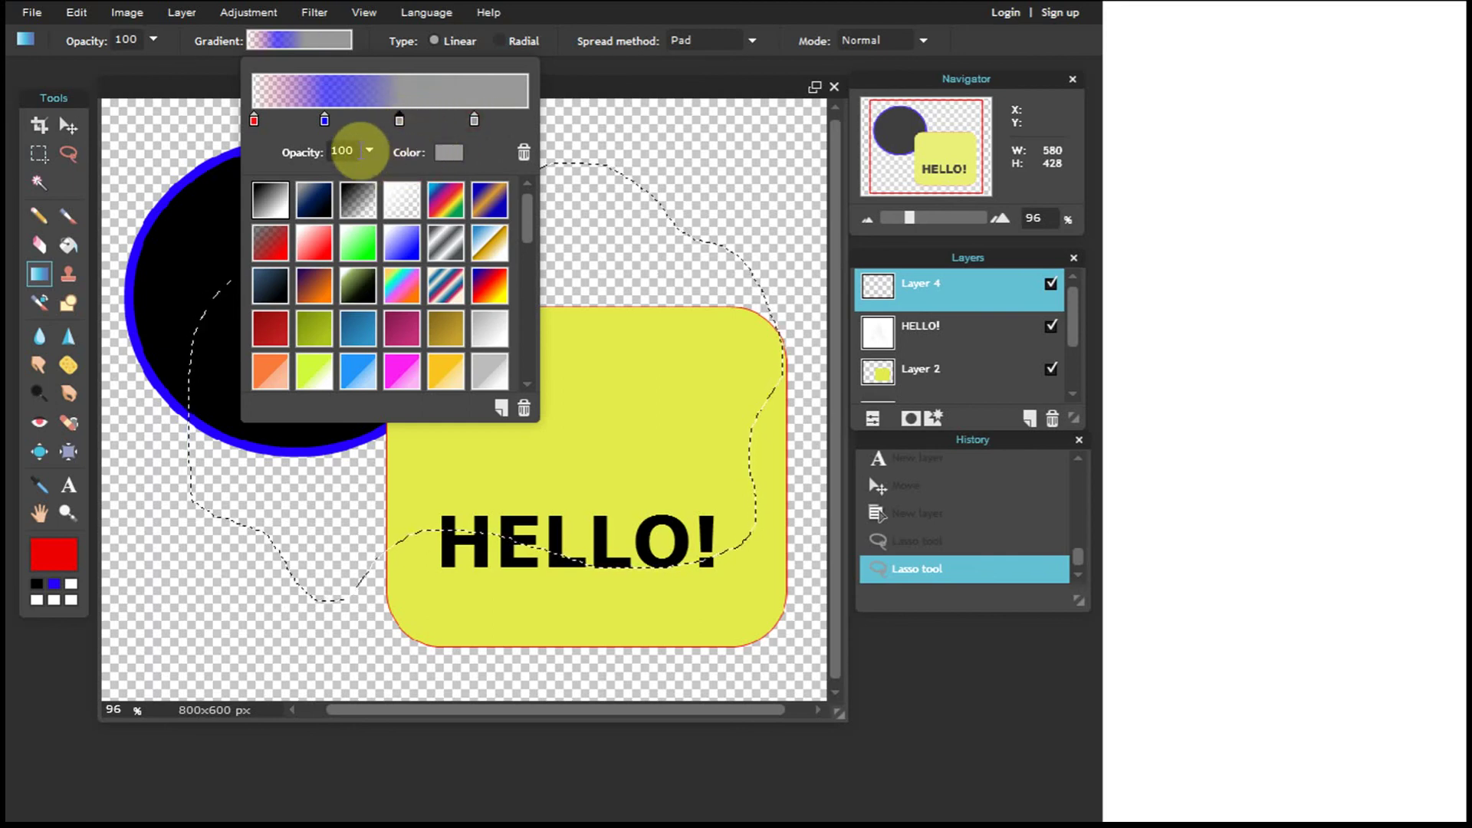
click(449, 152)
click(369, 260)
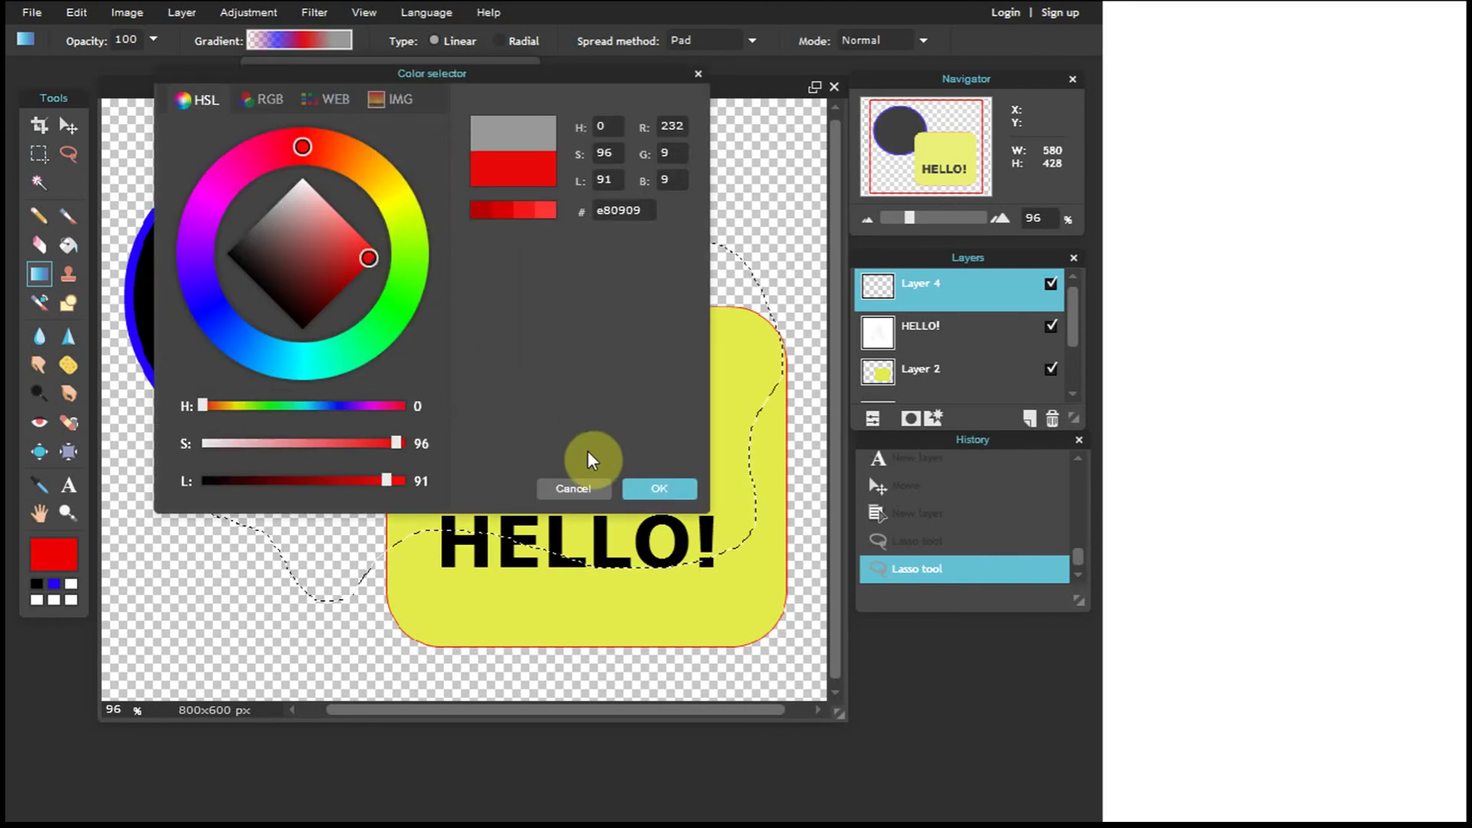
click(410, 285)
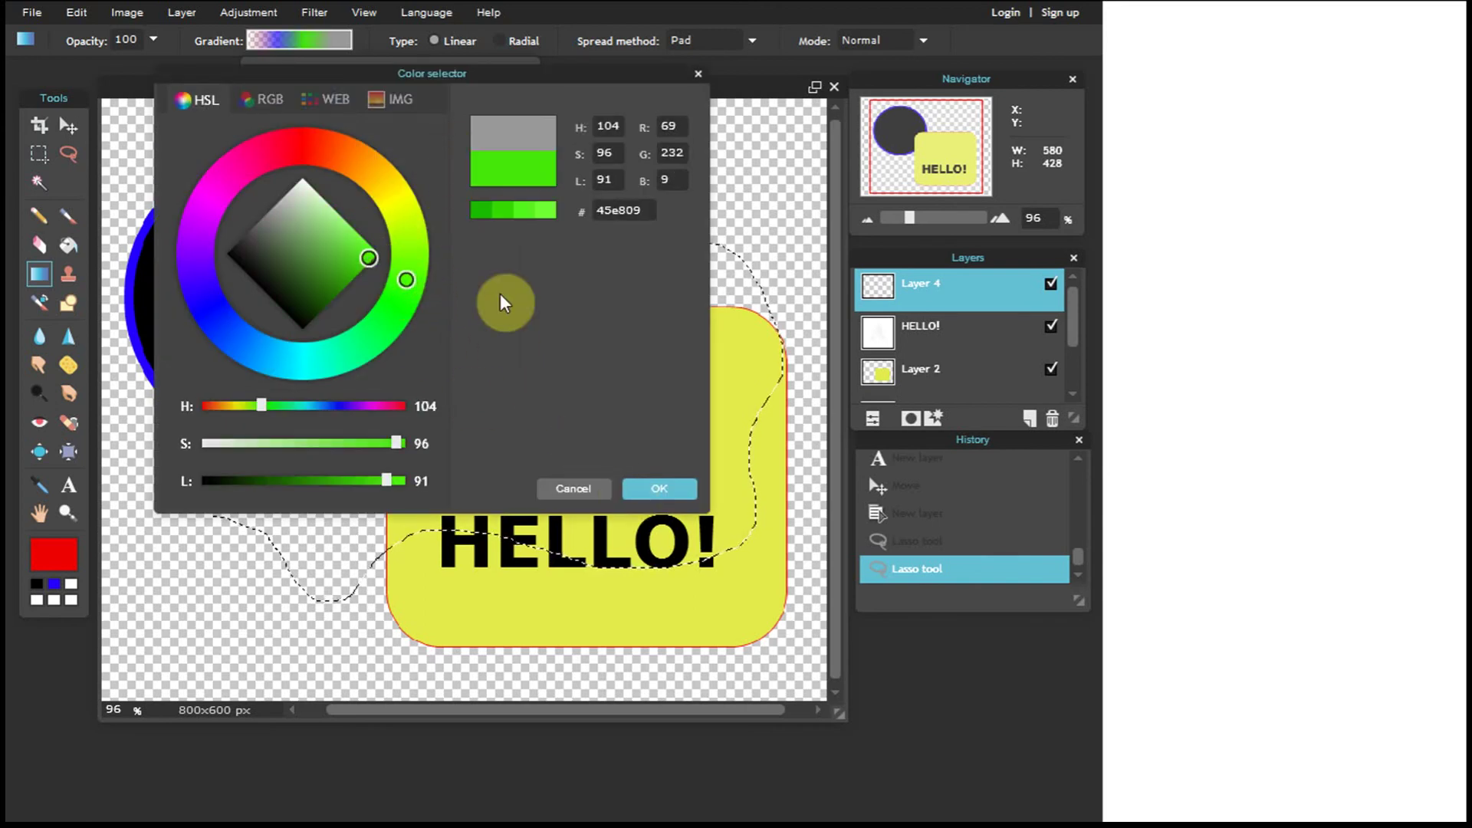
click(658, 489)
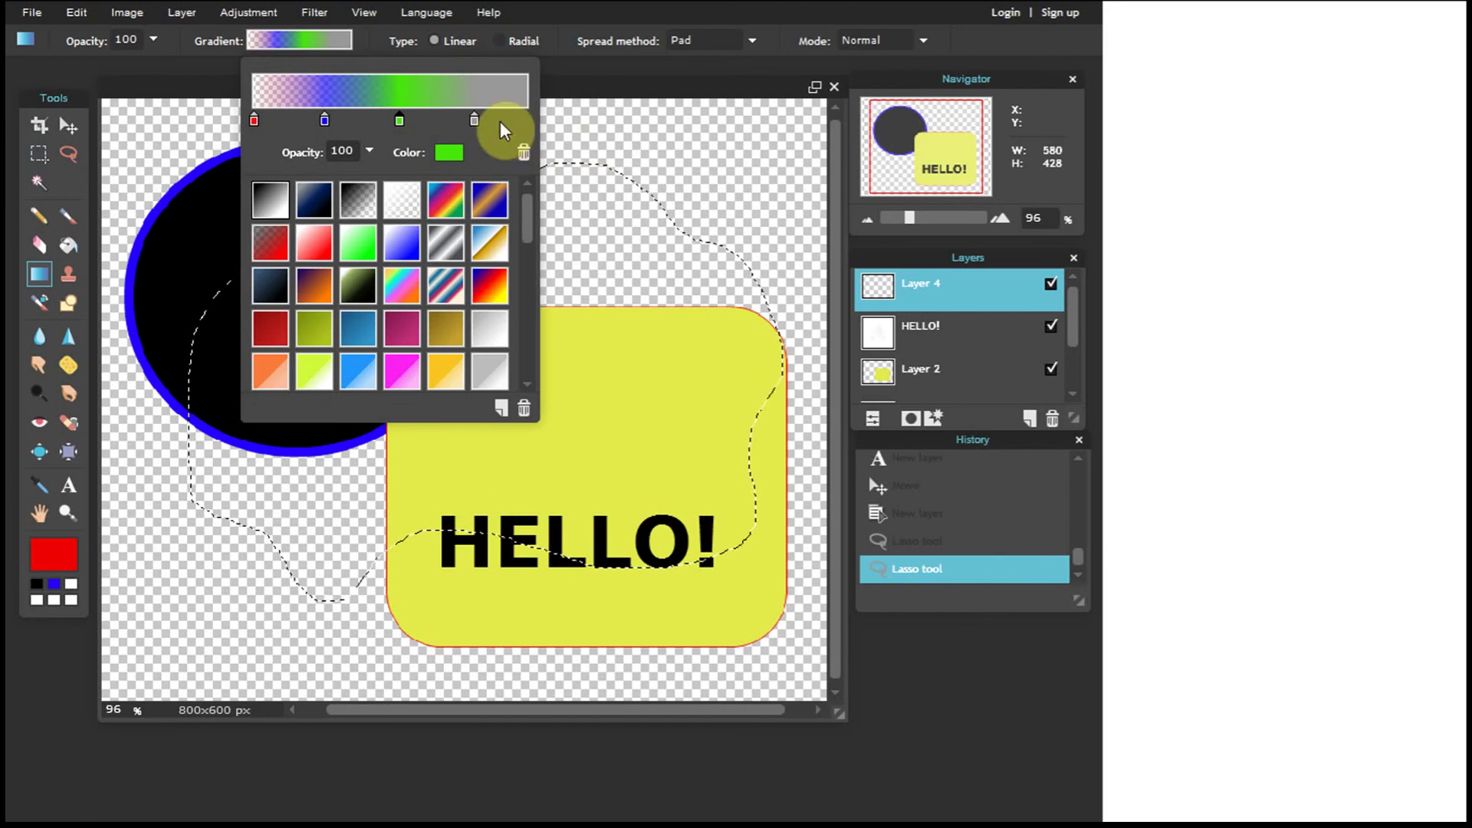
Move the last grey stop to the gradient's end and set its opacity to 51
drag(477, 121, 506, 120)
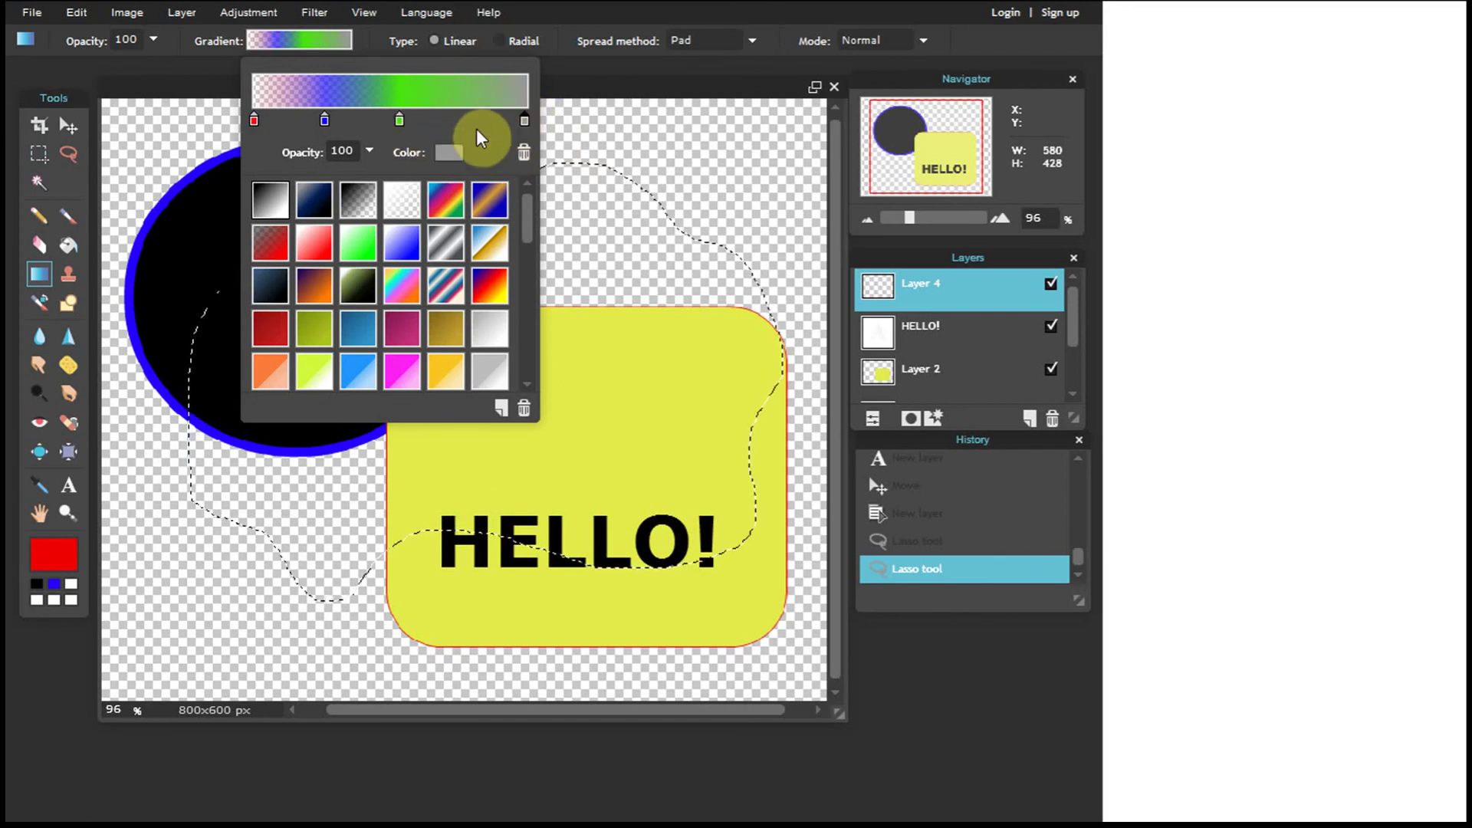
click(451, 152)
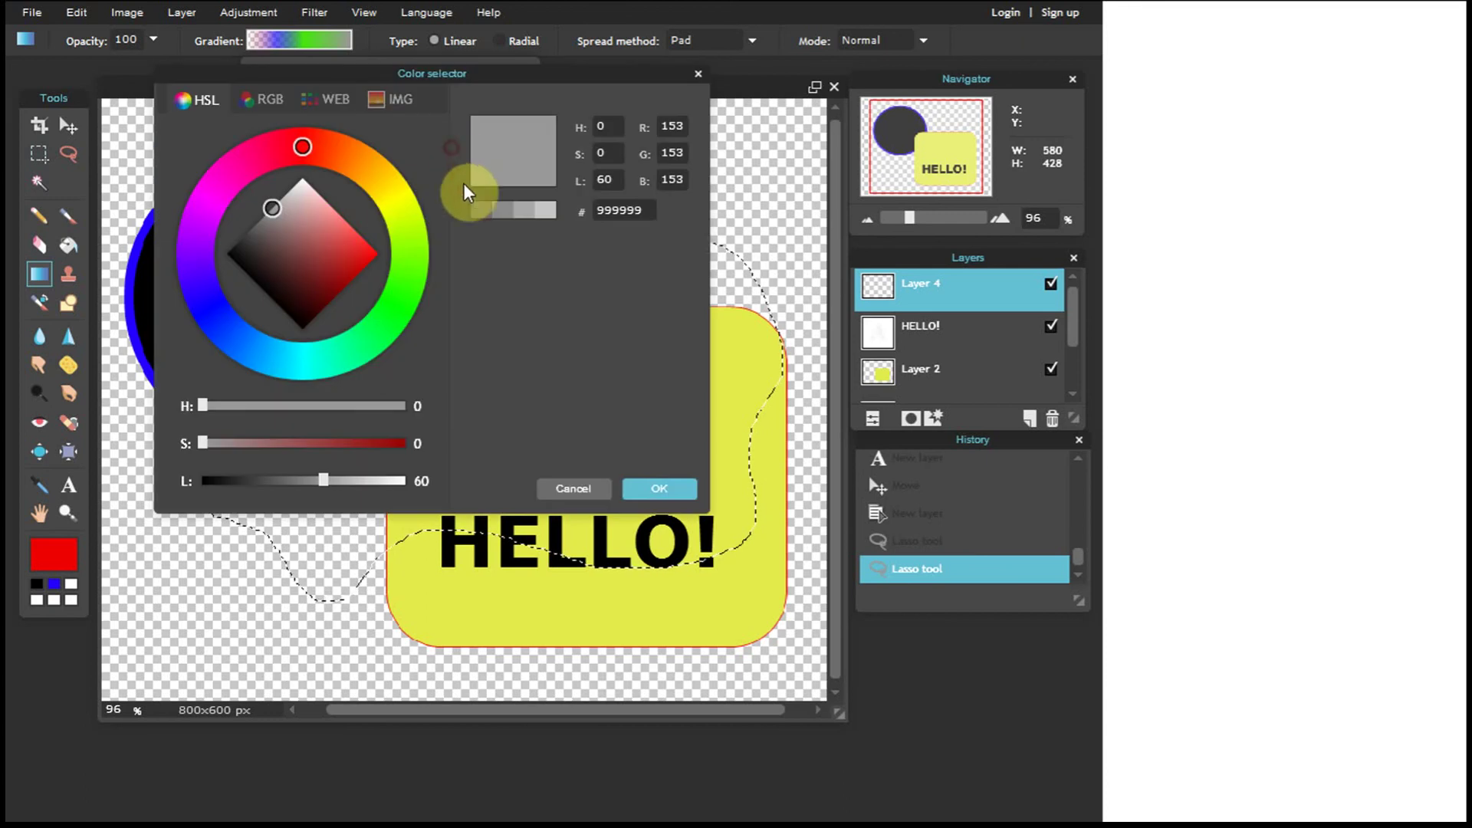
click(404, 283)
click(651, 489)
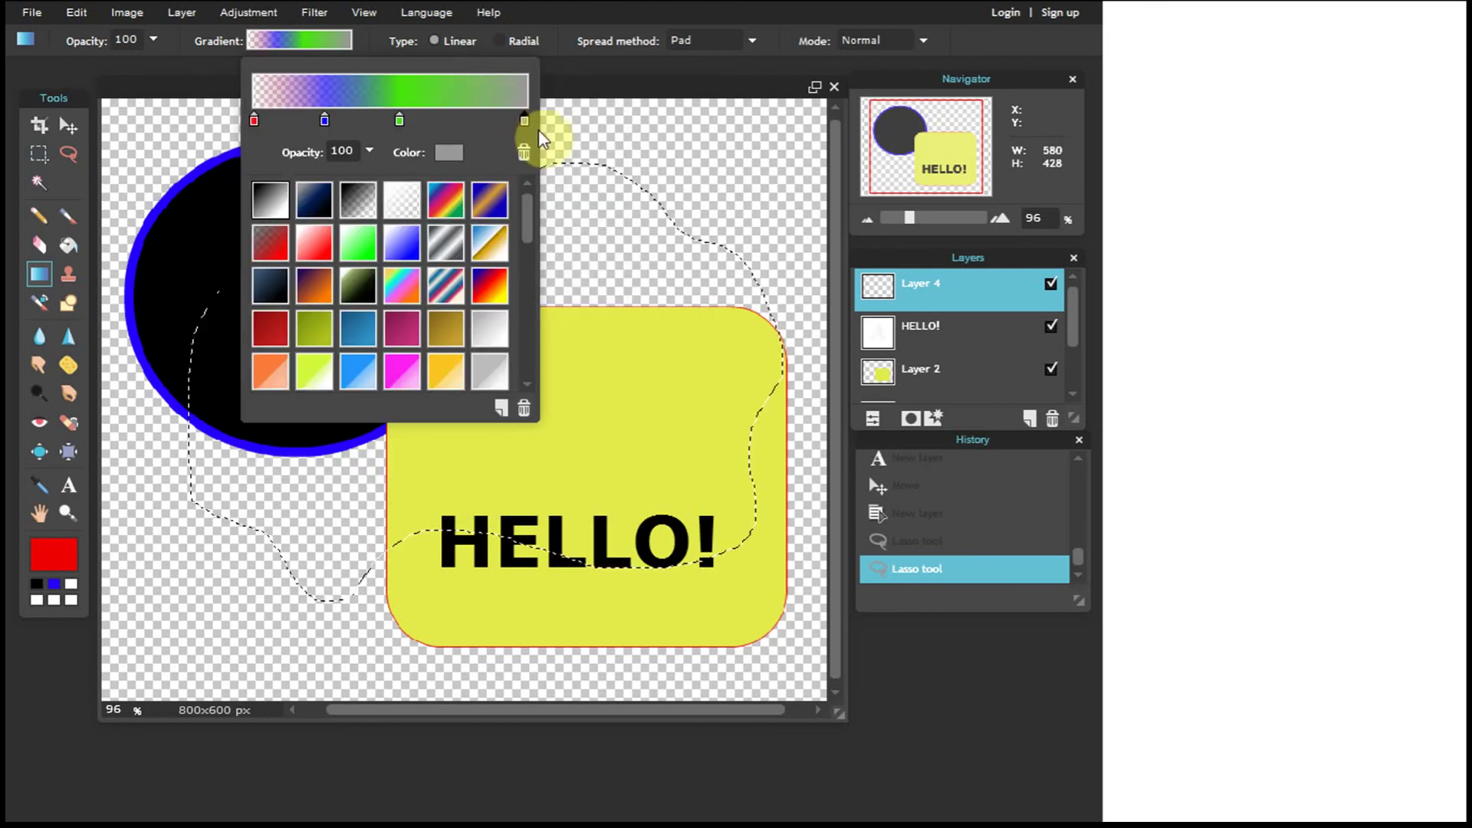
drag(372, 158, 321, 183)
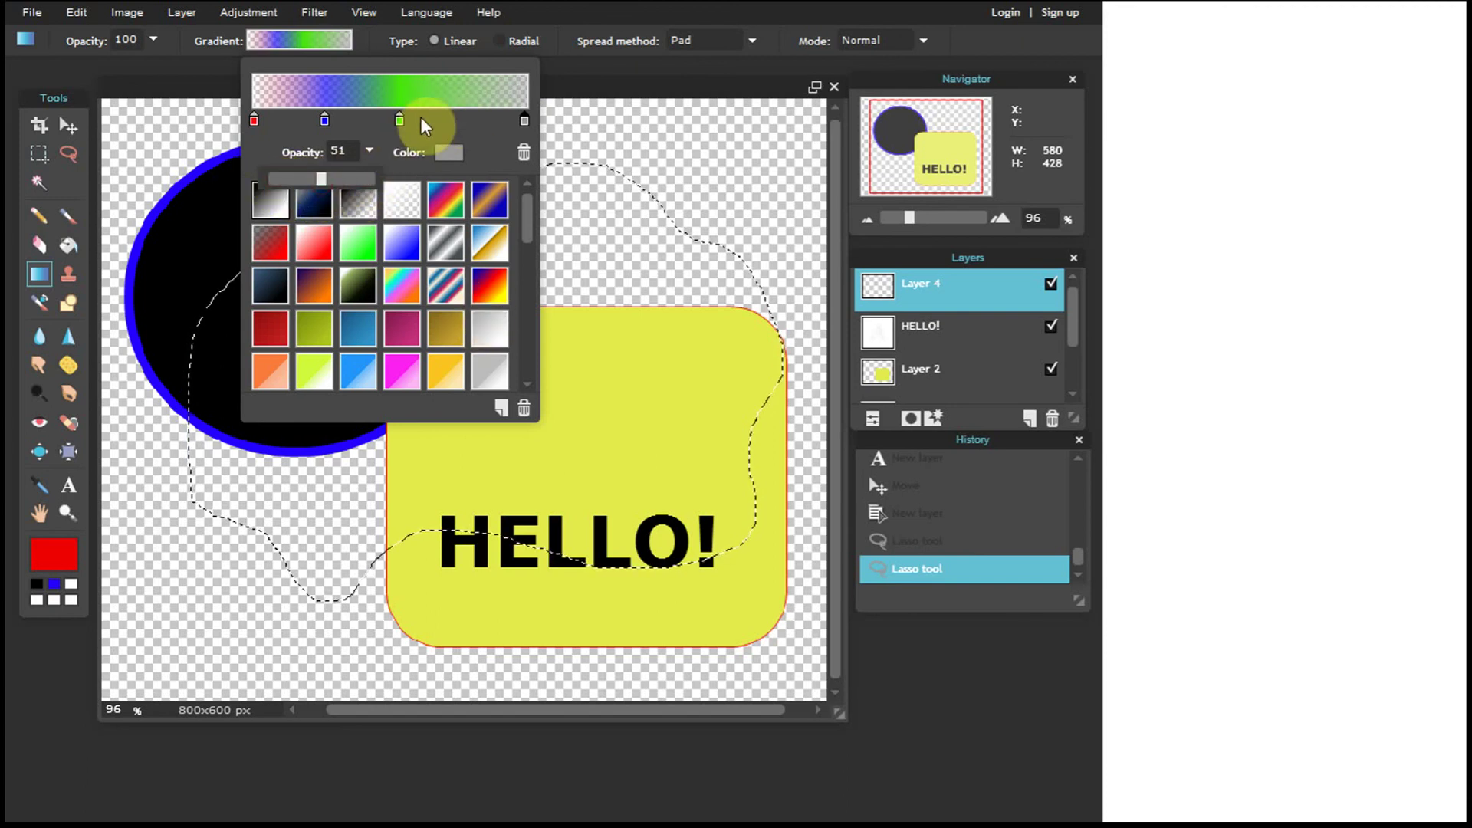
Add a stop at about 77 percent, between the green stop and the grey end stop, and color it bright green
click(400, 123)
right_click(404, 129)
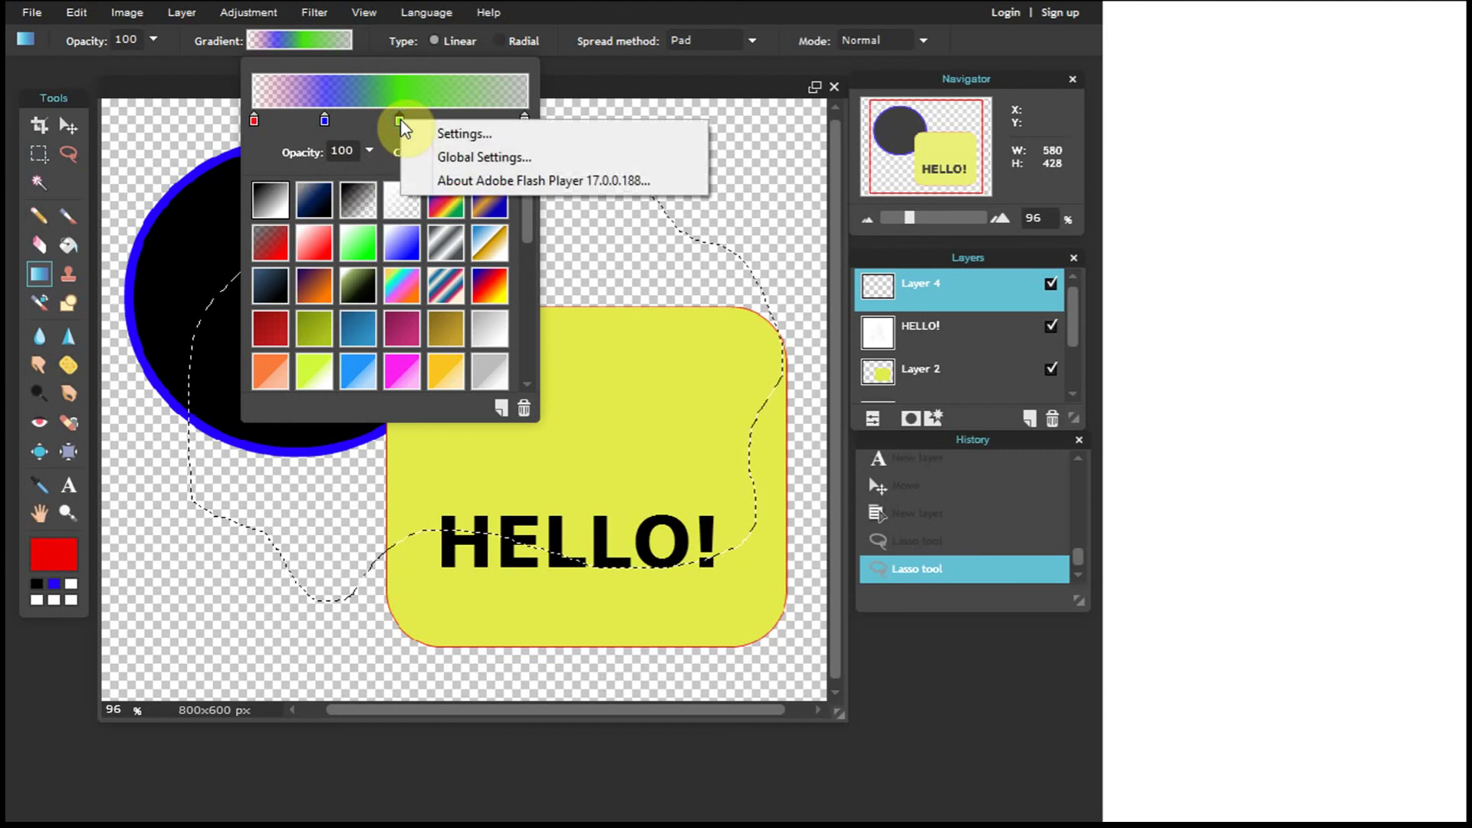
click(430, 121)
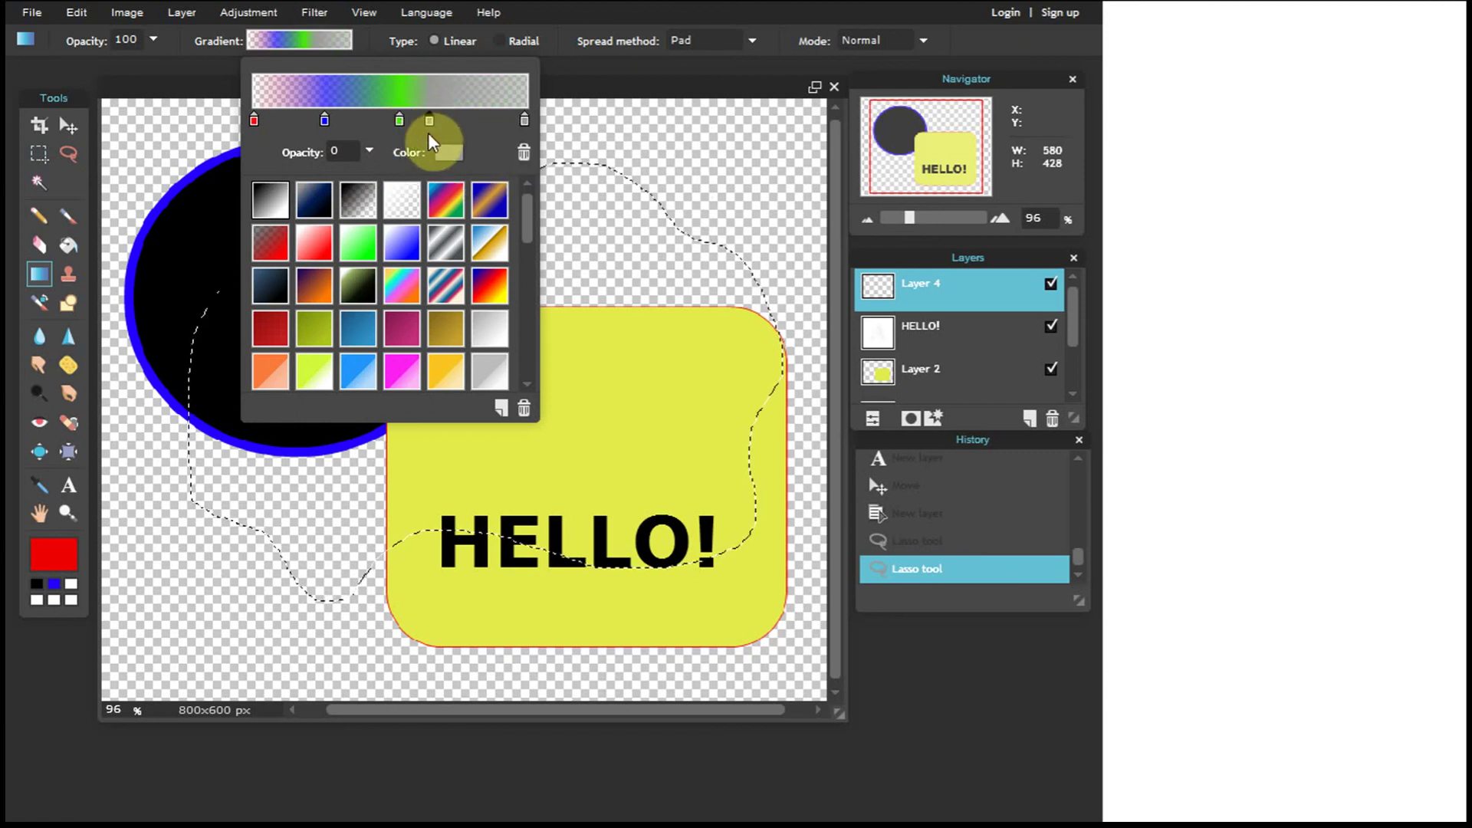
drag(430, 120, 464, 120)
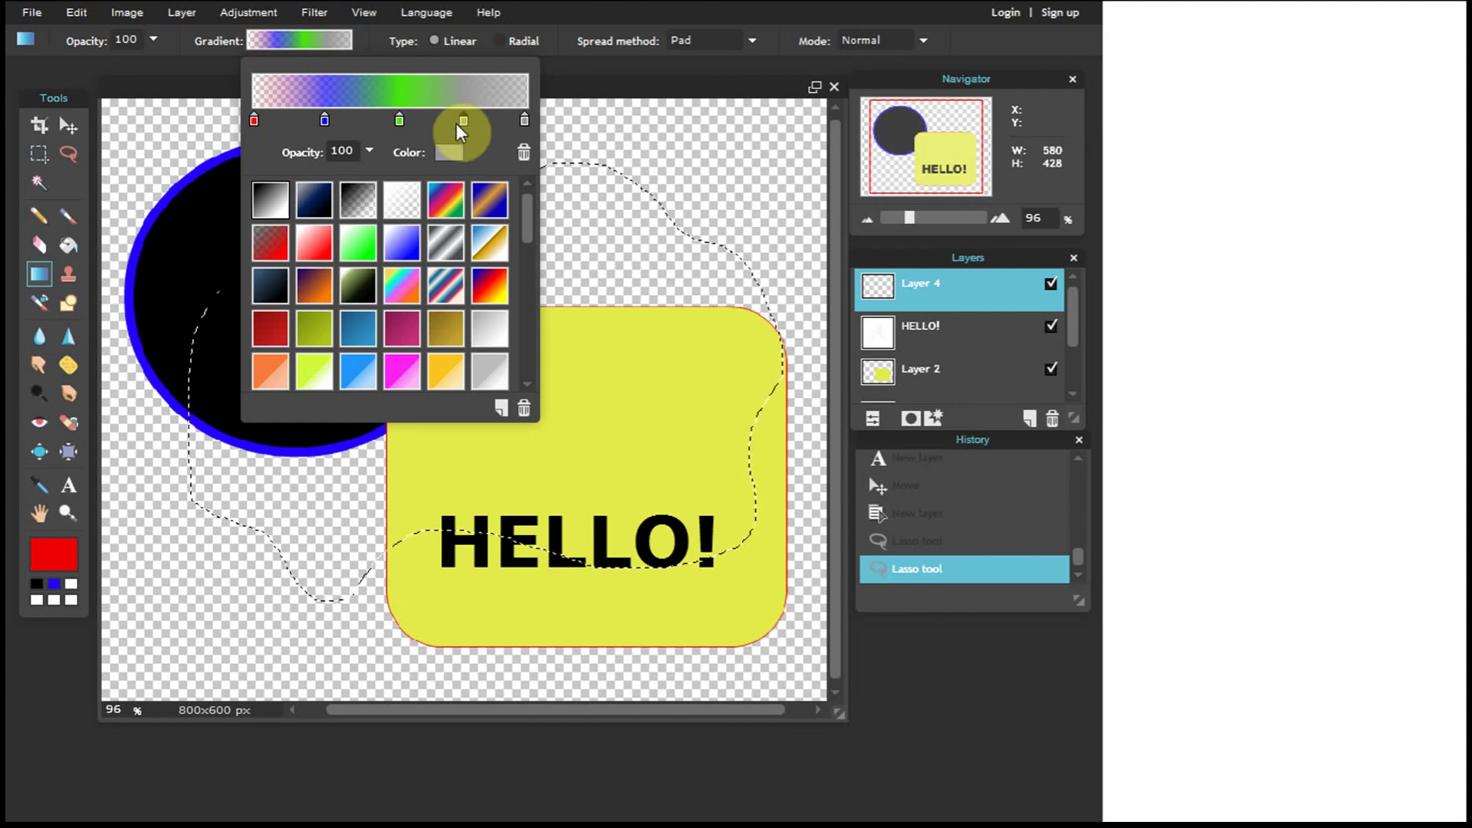
click(447, 152)
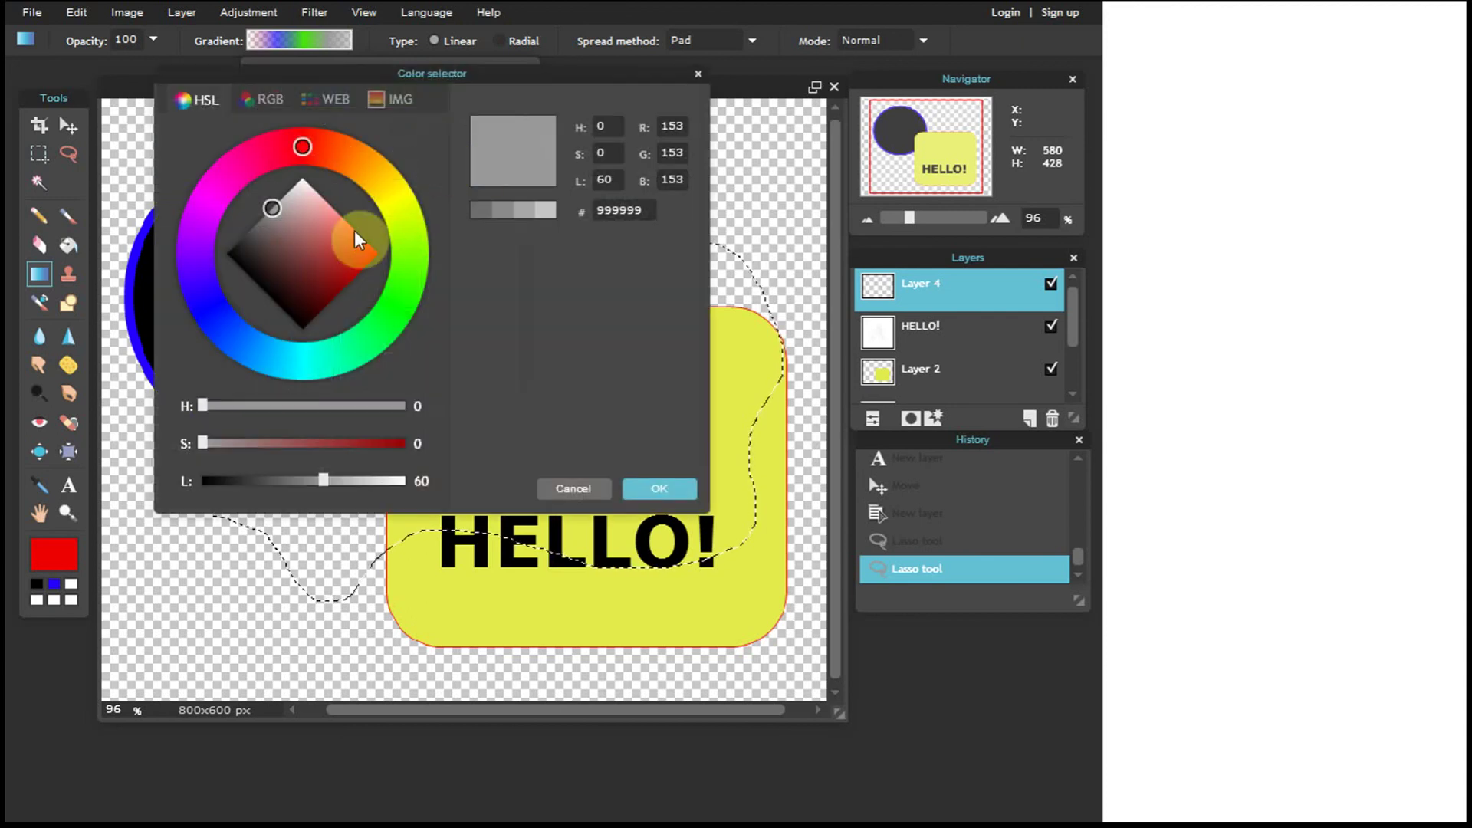
click(420, 293)
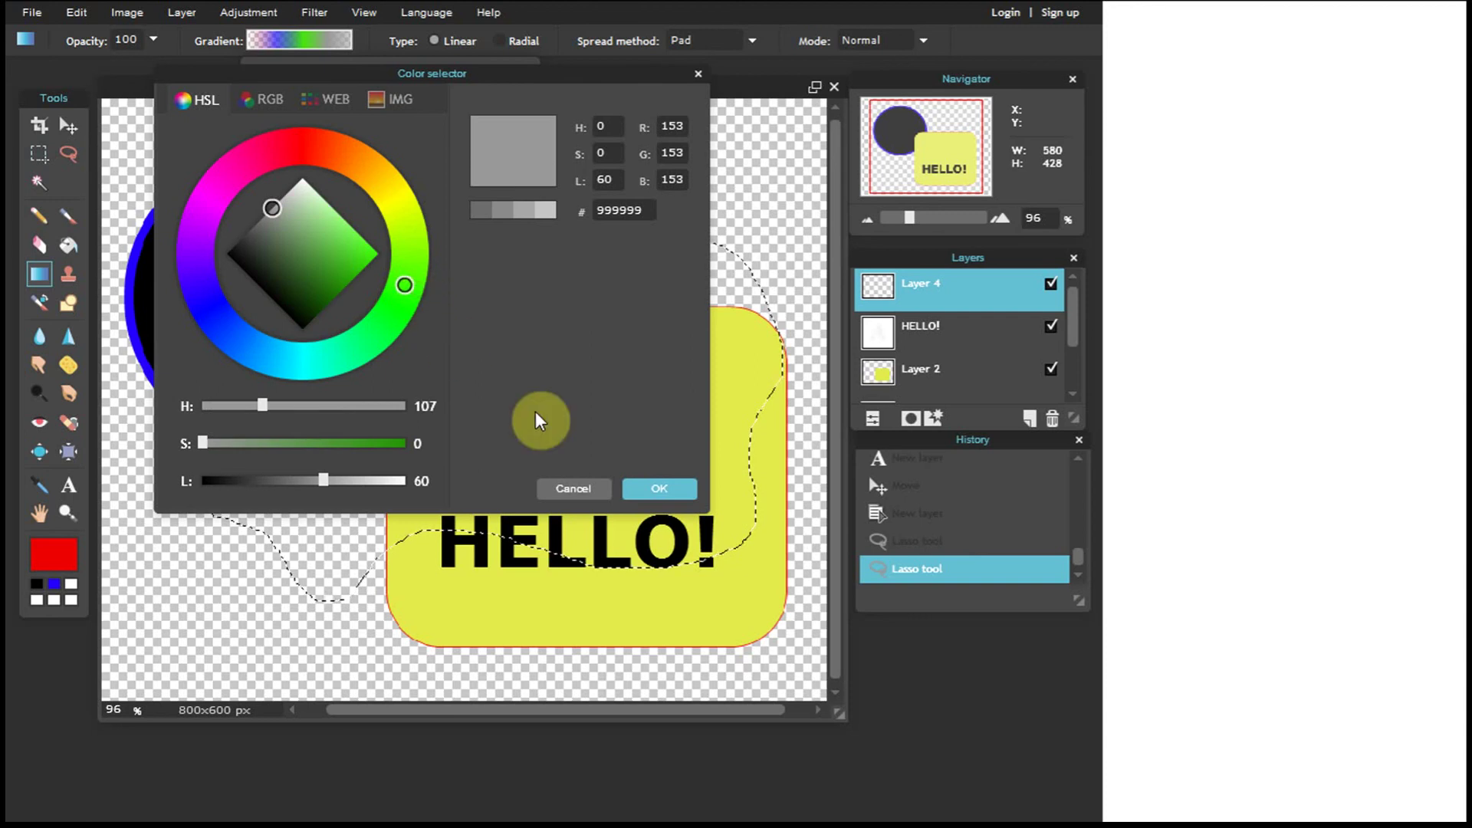
drag(281, 206, 389, 260)
click(659, 488)
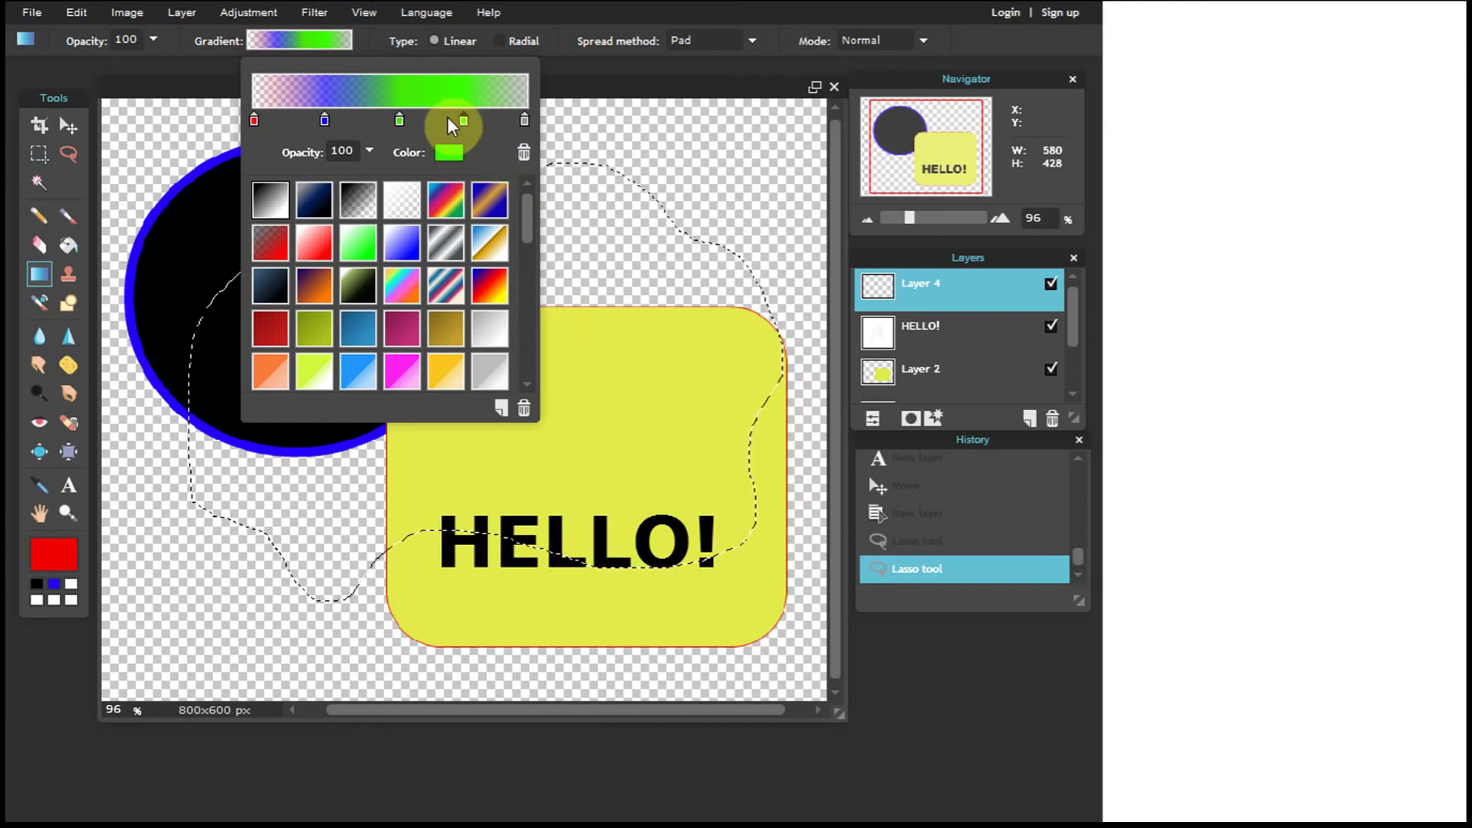
Try filling the lasso selection with the custom gradient as a radial one centered near the rectangle's upper left, and undo it
click(381, 51)
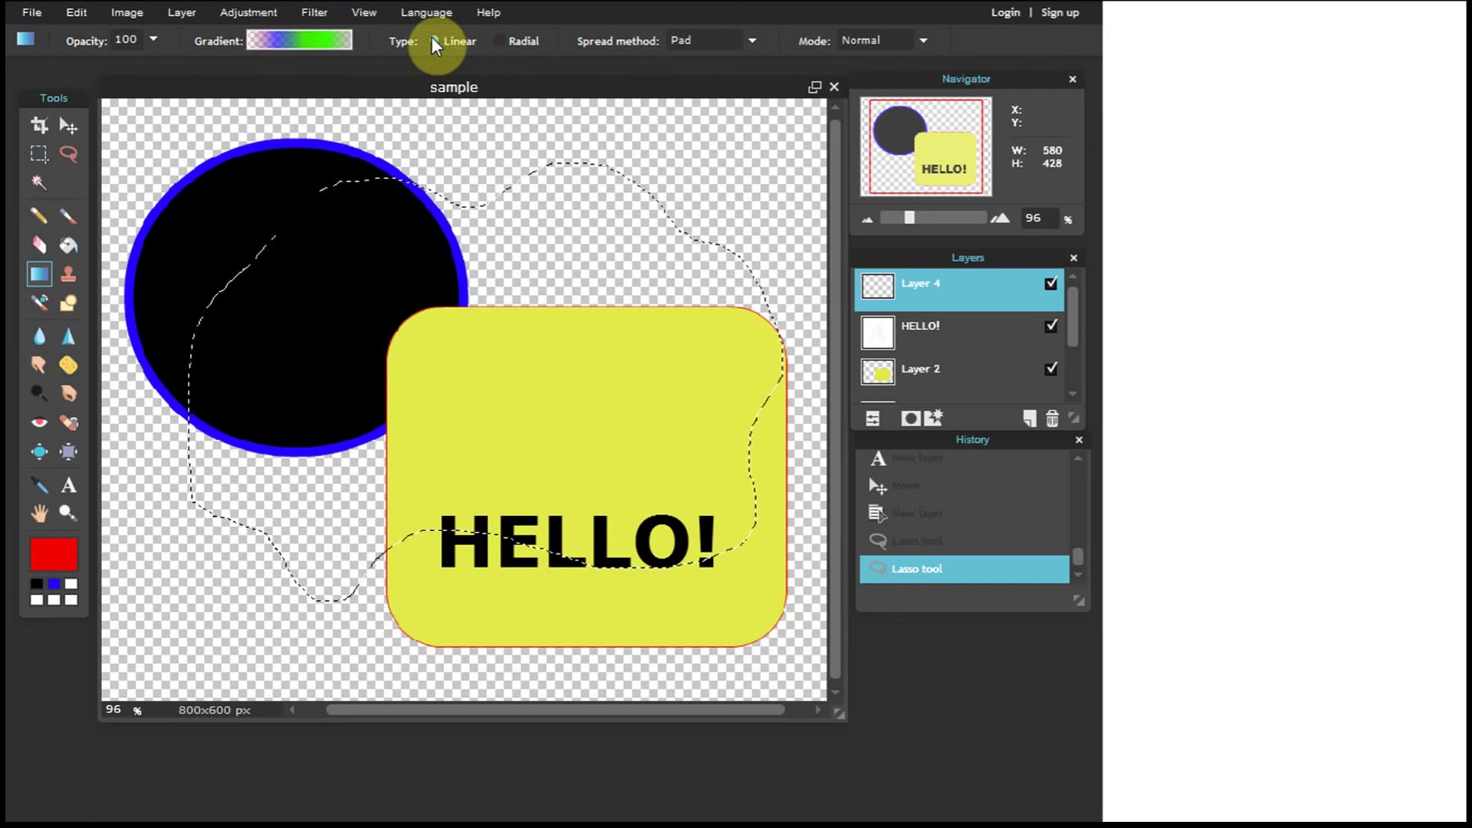
click(500, 43)
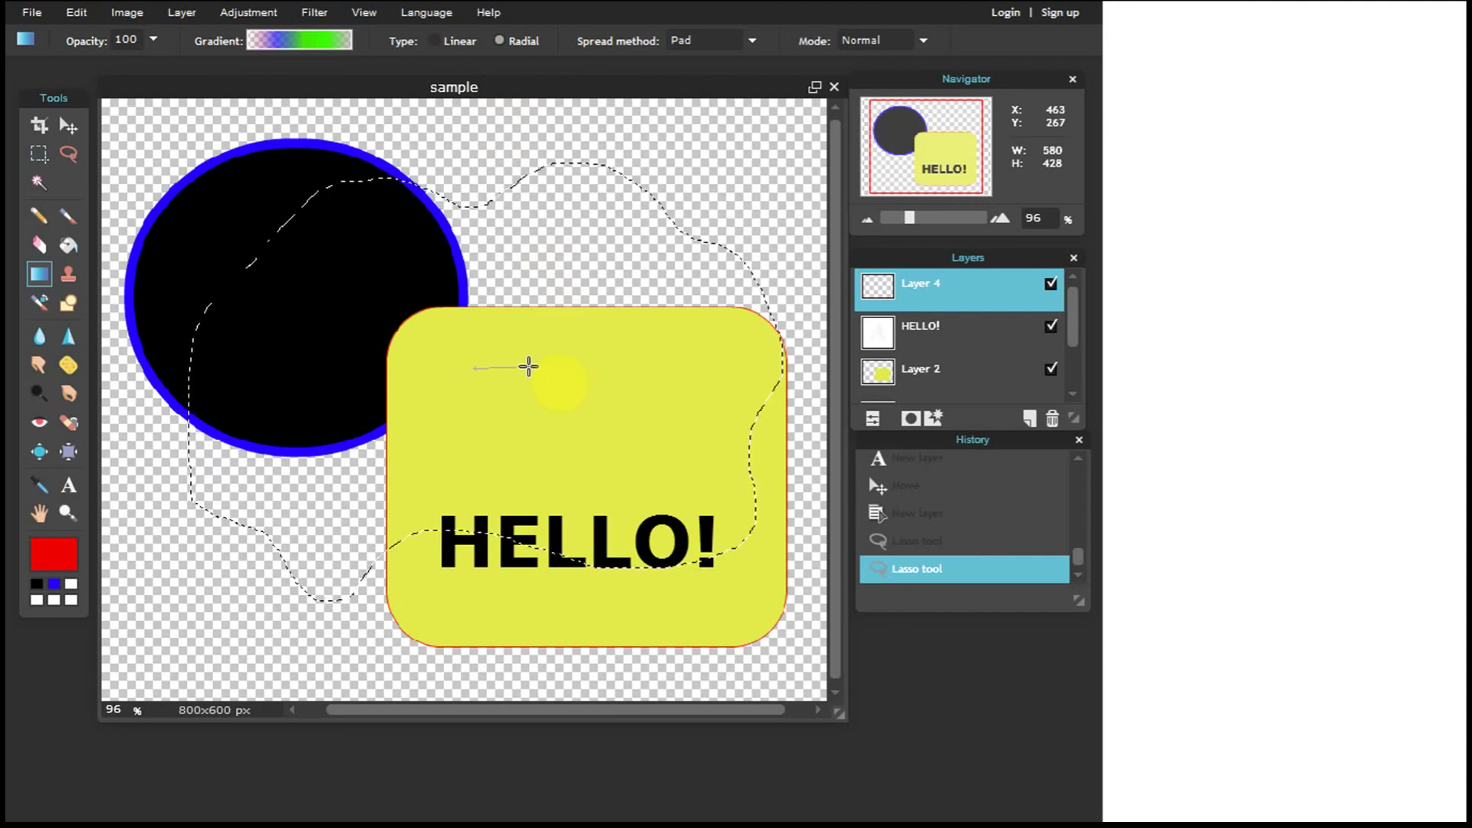
drag(781, 373, 780, 373)
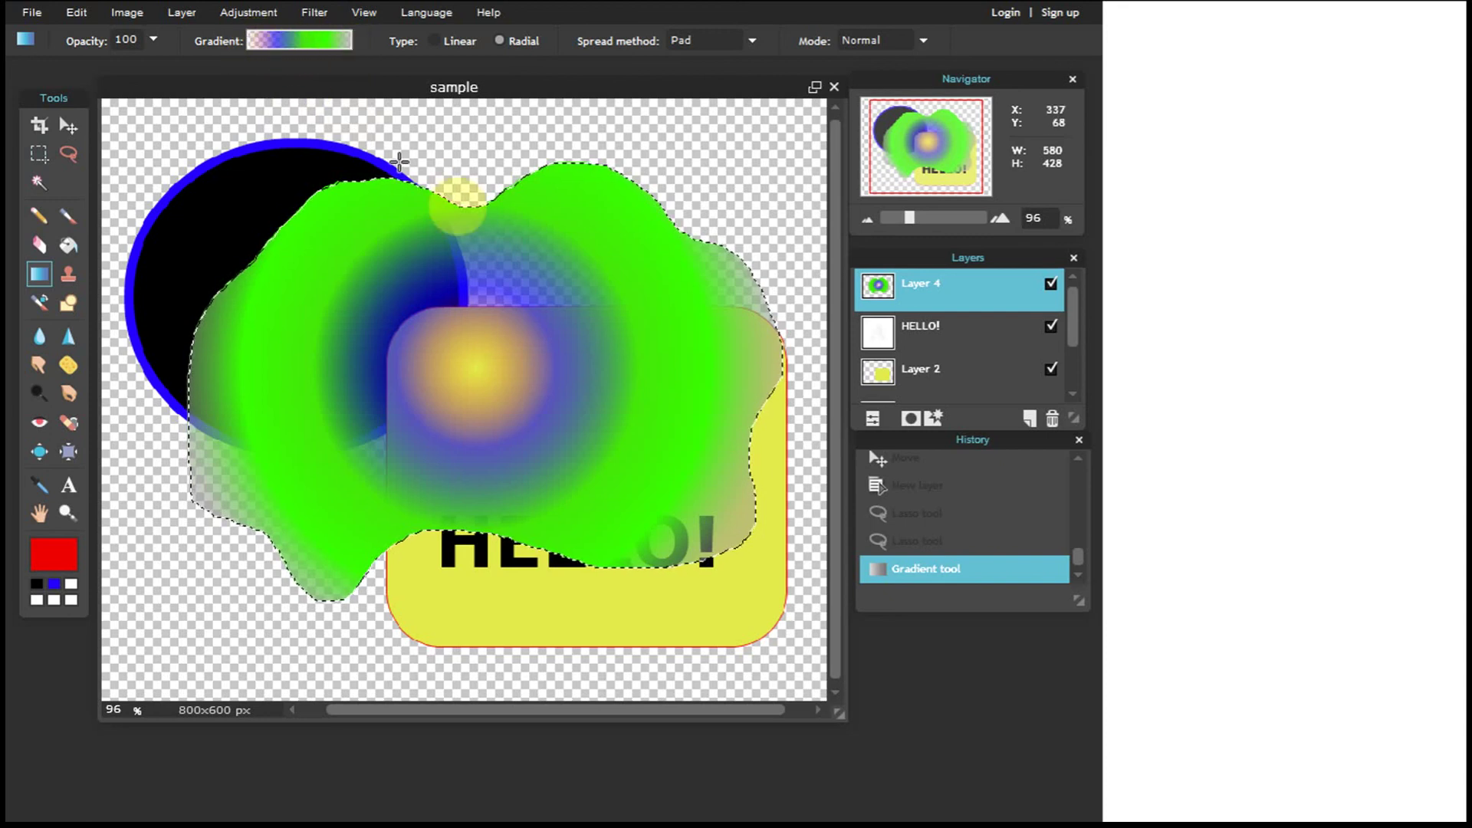
key(ctrl+z)
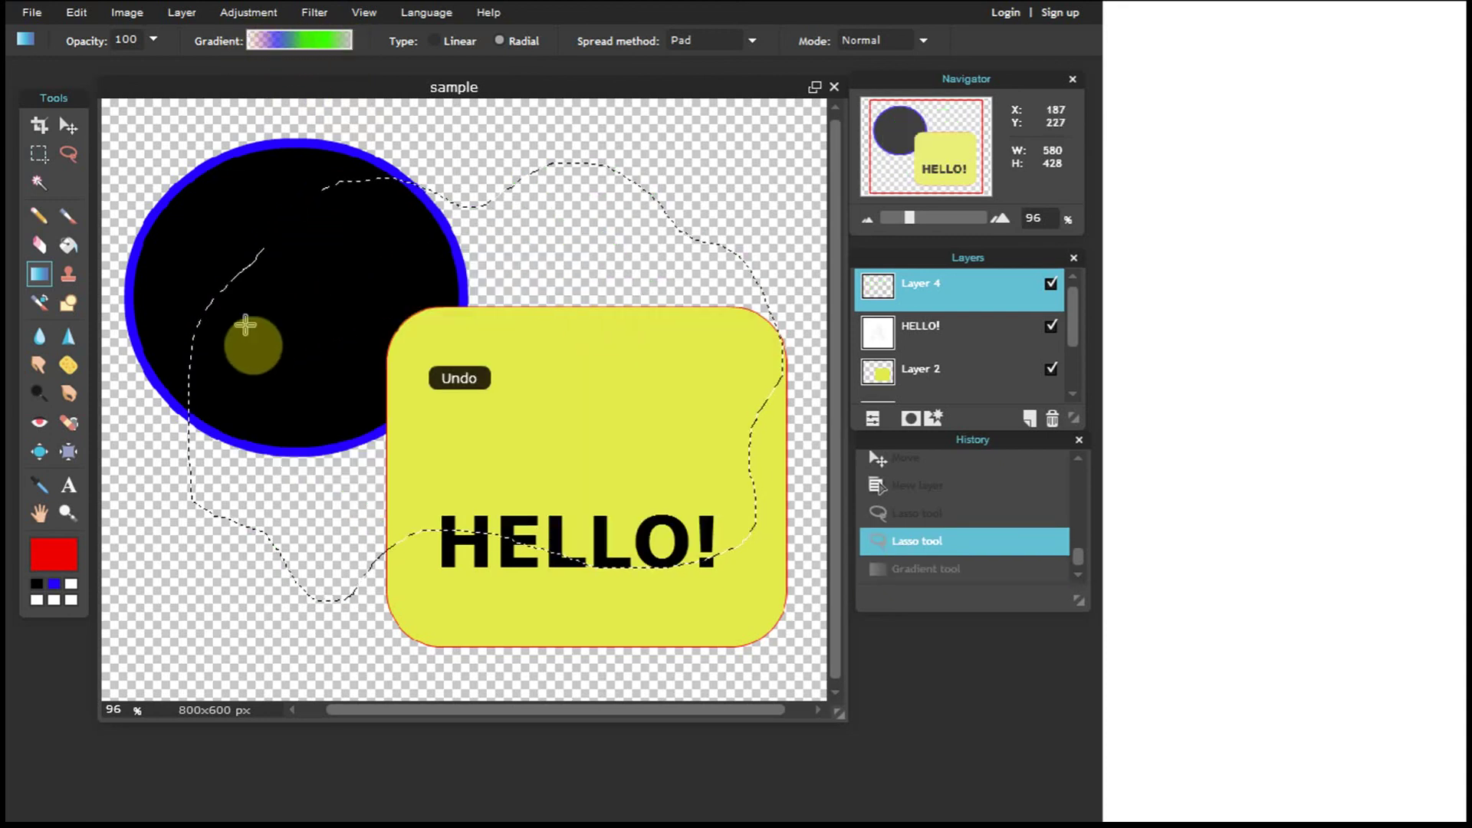
Try a linear gradient from the rectangle's upper left to the selection's right edge, and undo it
click(431, 40)
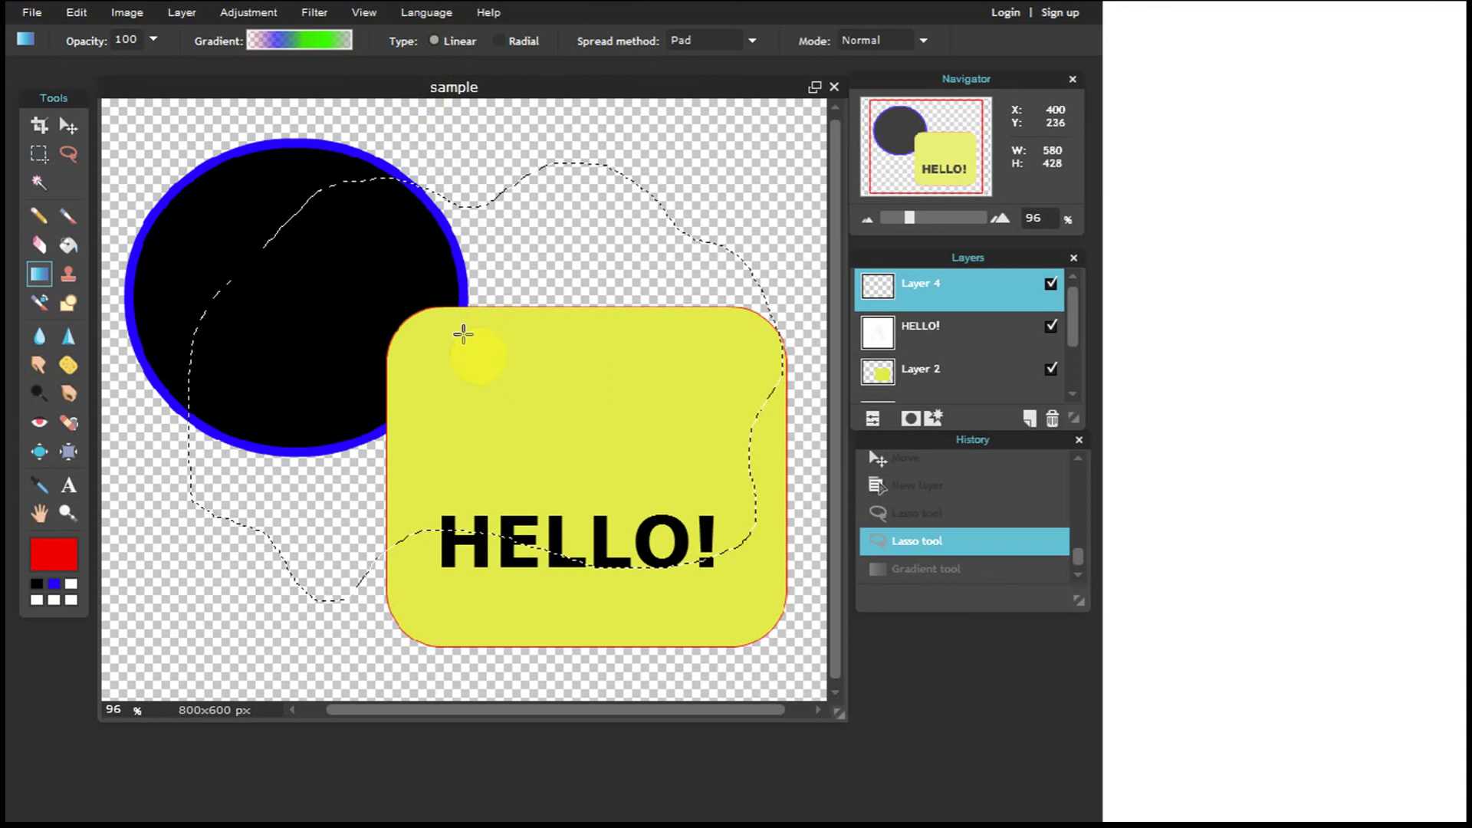
drag(774, 347, 766, 348)
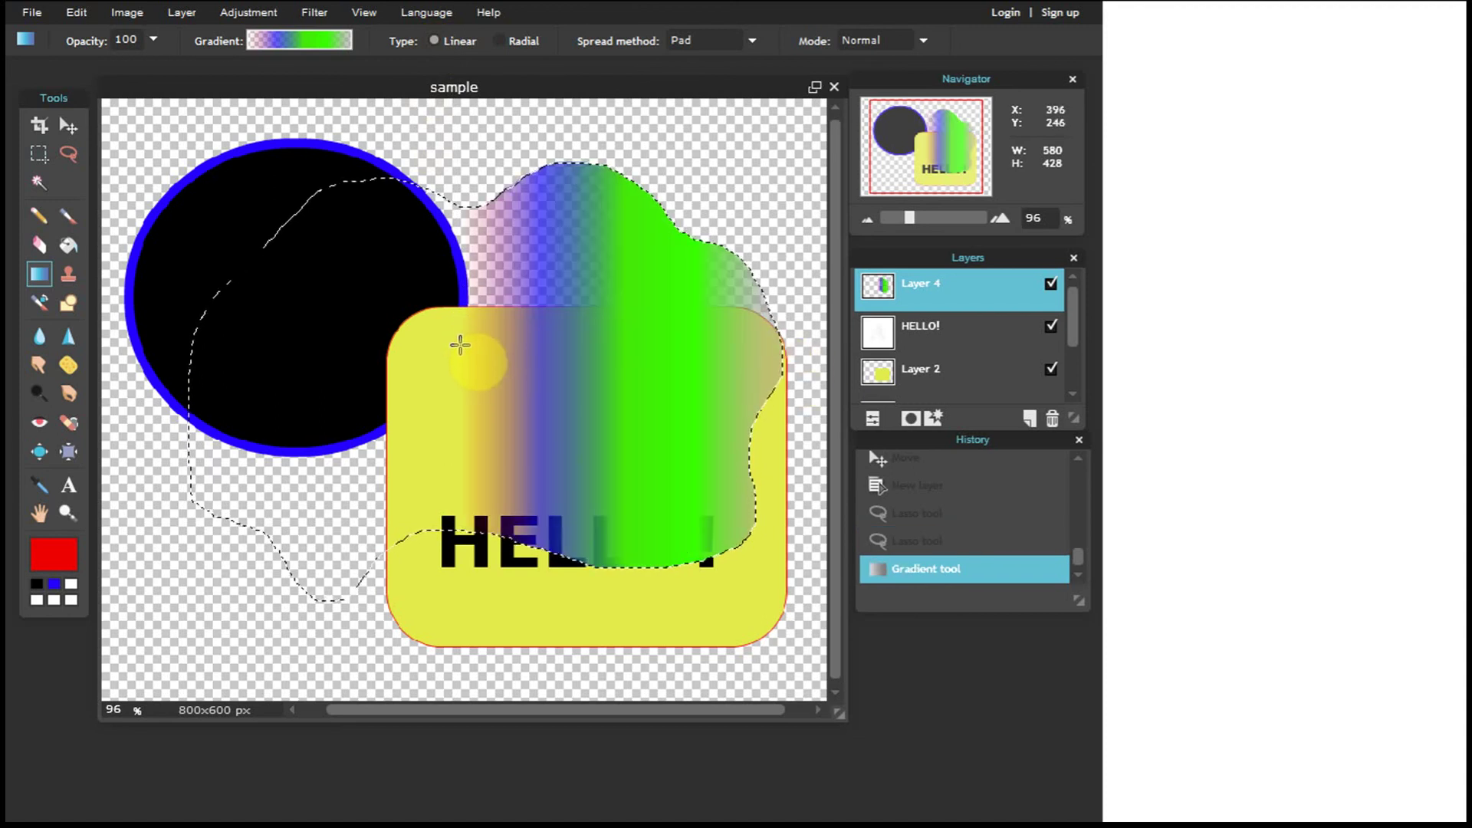
key(ctrl+z)
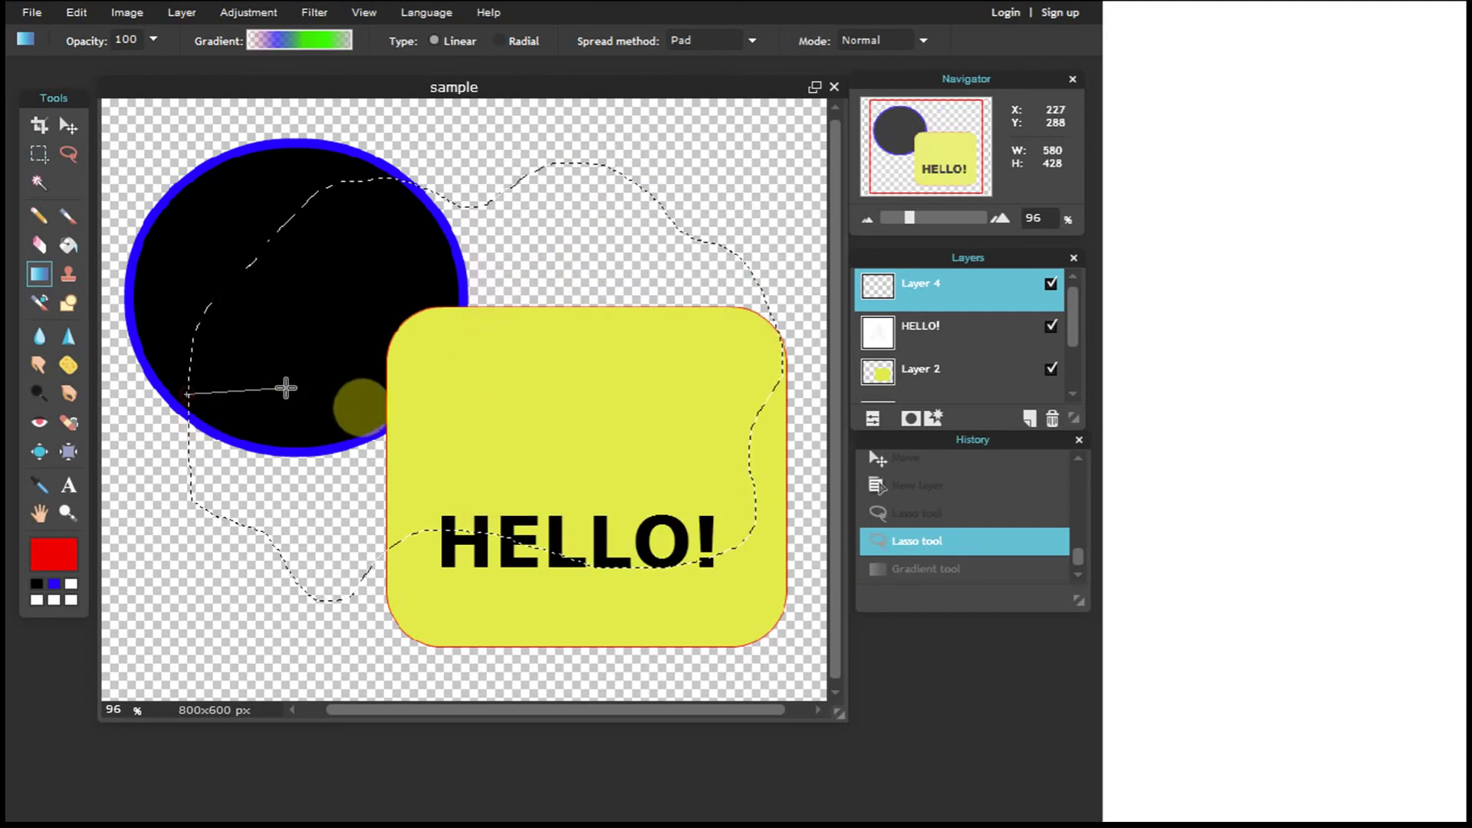
Fill the lasso selection with the linear gradient from its left edge to its right edge, and deselect it
drag(536, 390, 777, 385)
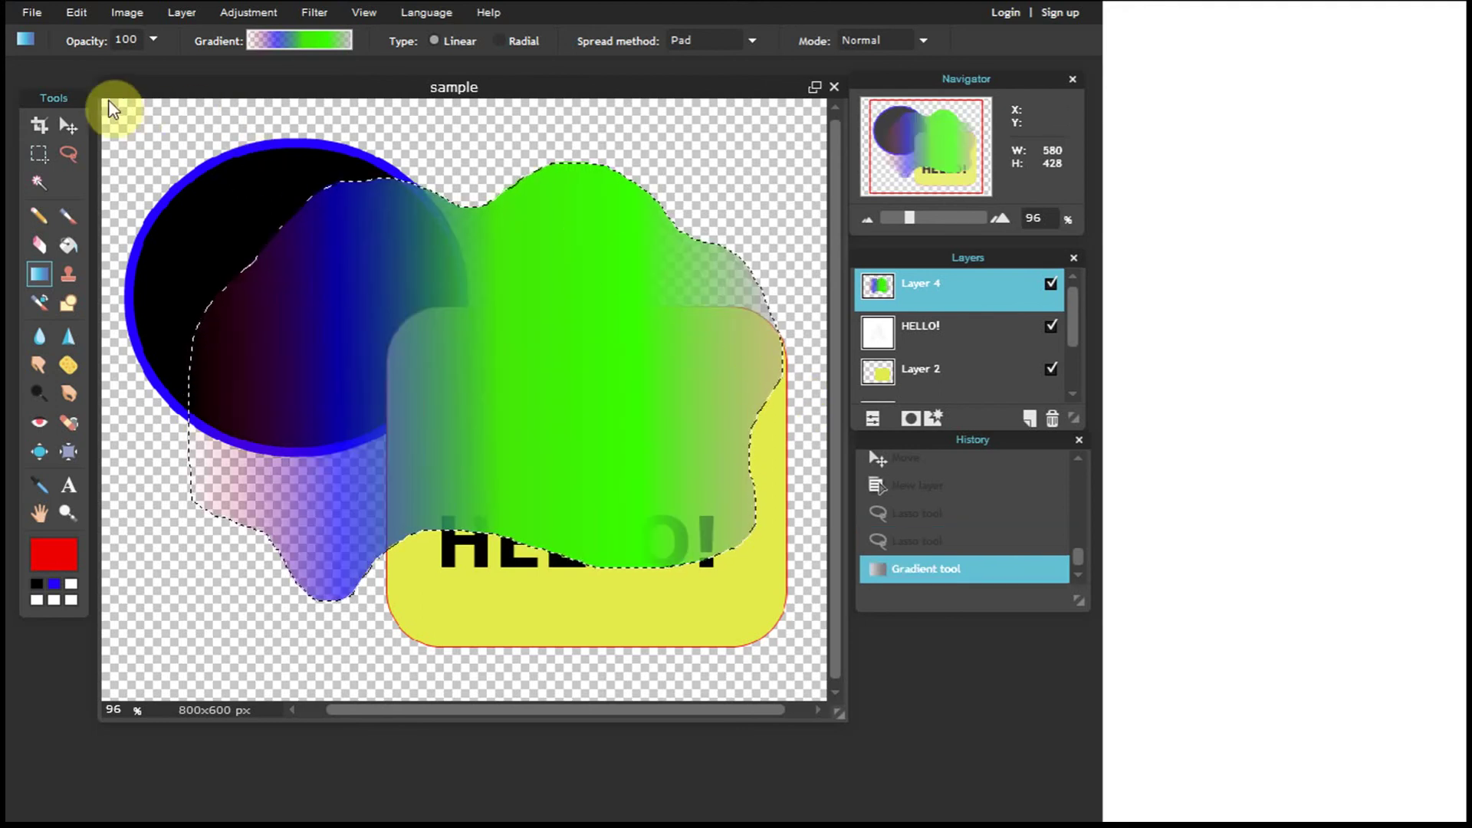
click(39, 153)
click(428, 129)
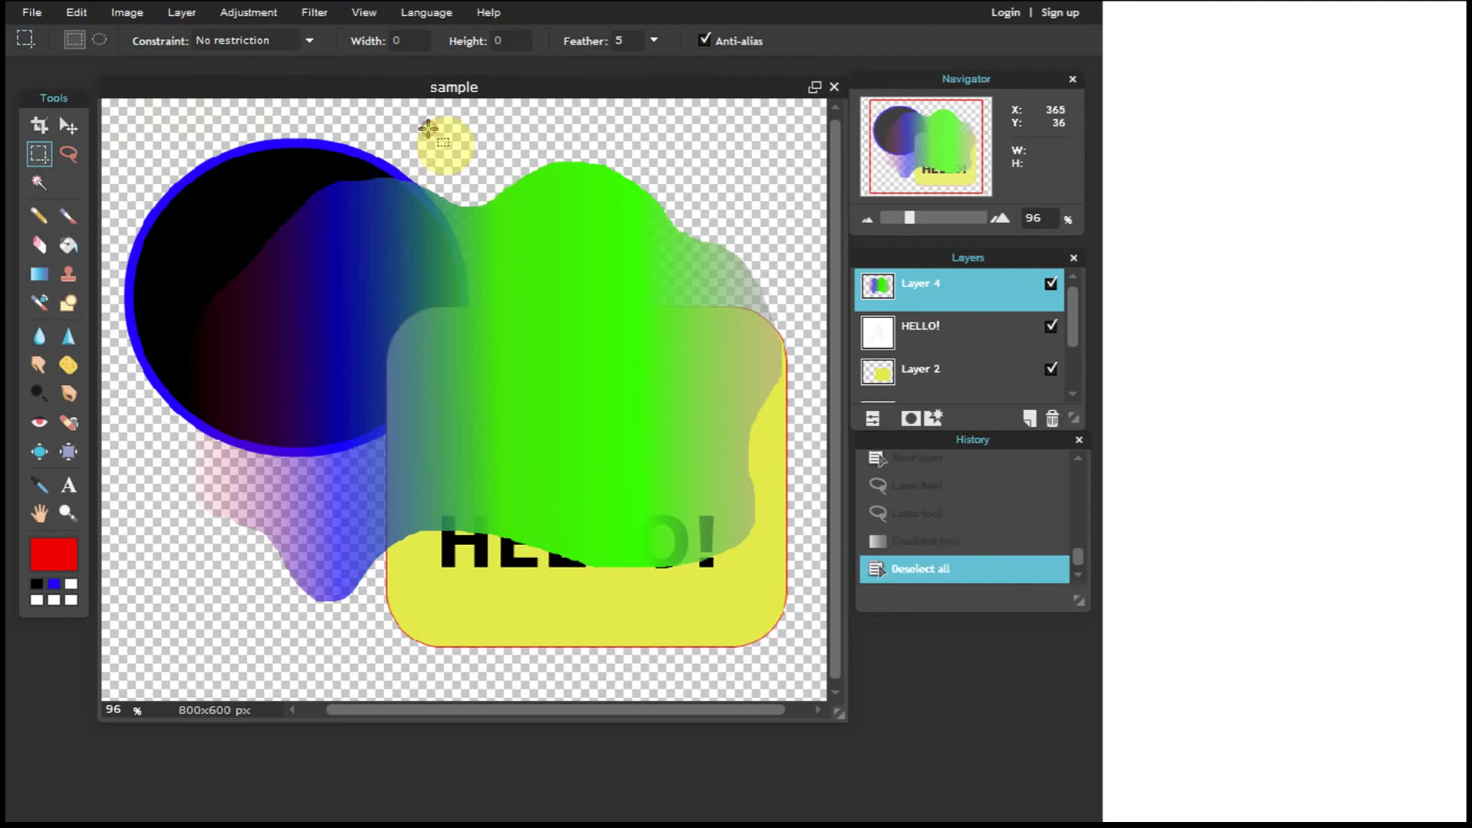
Draw a small marquee selection about 15 by 30 px in the green area and move the gradient layer slightly left
drag(594, 324, 605, 346)
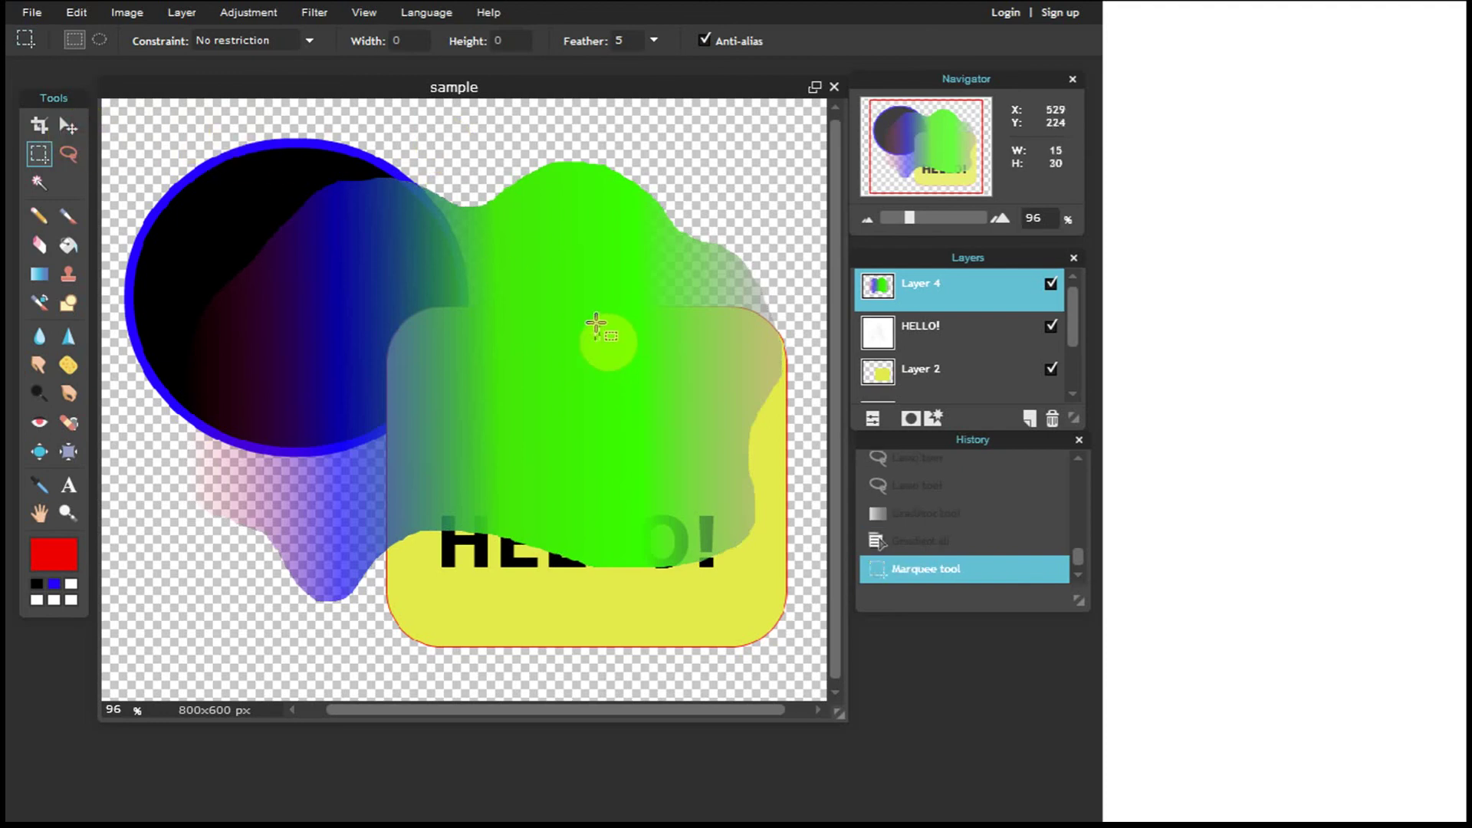
click(66, 125)
mouse_move(534, 307)
mouse_down()
mouse_move(536, 414)
mouse_move(510, 285)
mouse_move(584, 416)
mouse_move(510, 413)
mouse_move(705, 402)
mouse_move(529, 310)
mouse_move(483, 395)
mouse_move(441, 285)
mouse_move(529, 370)
mouse_move(516, 312)
mouse_up()
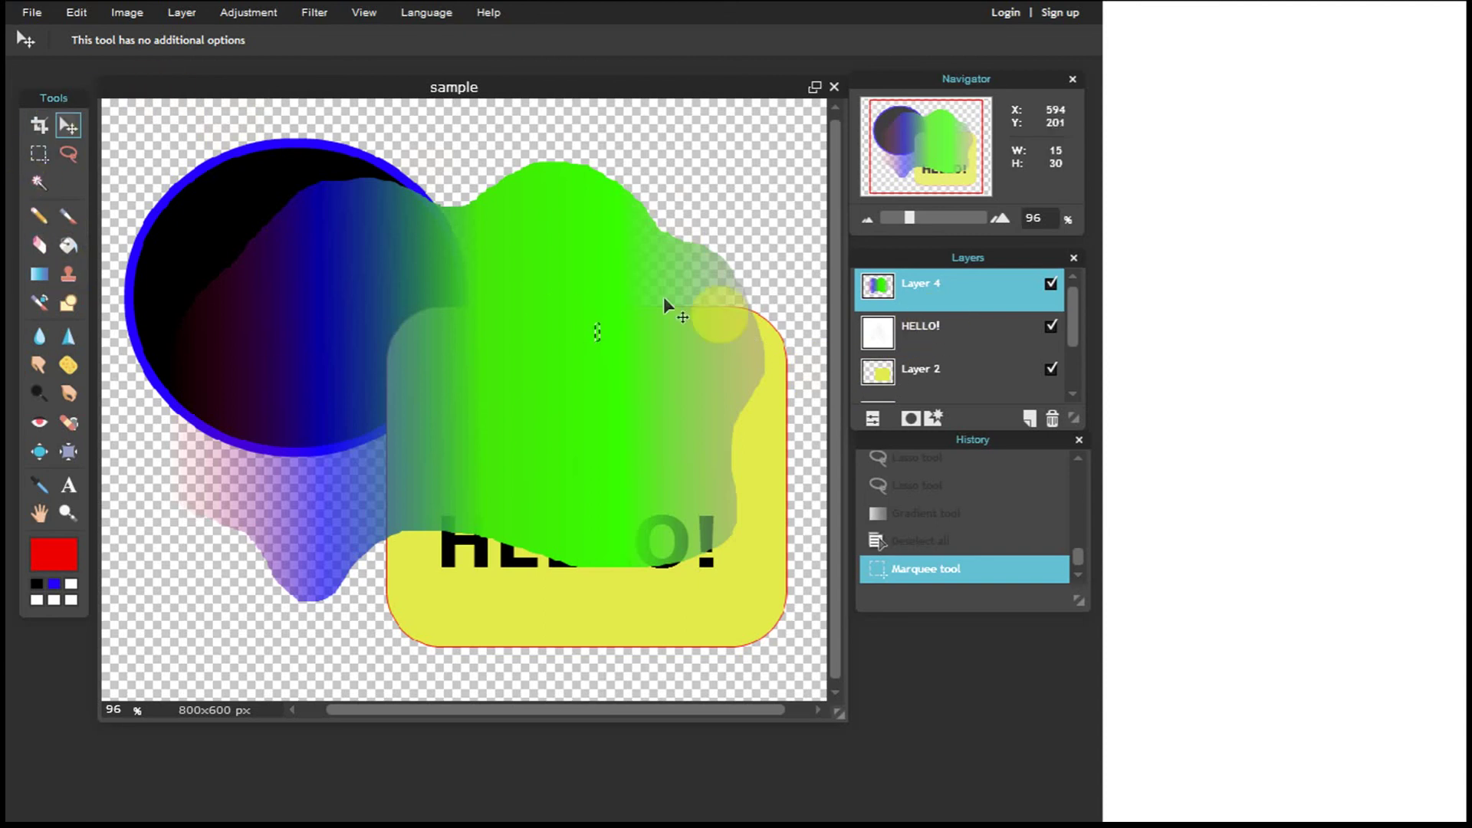
drag(1068, 317, 1097, 237)
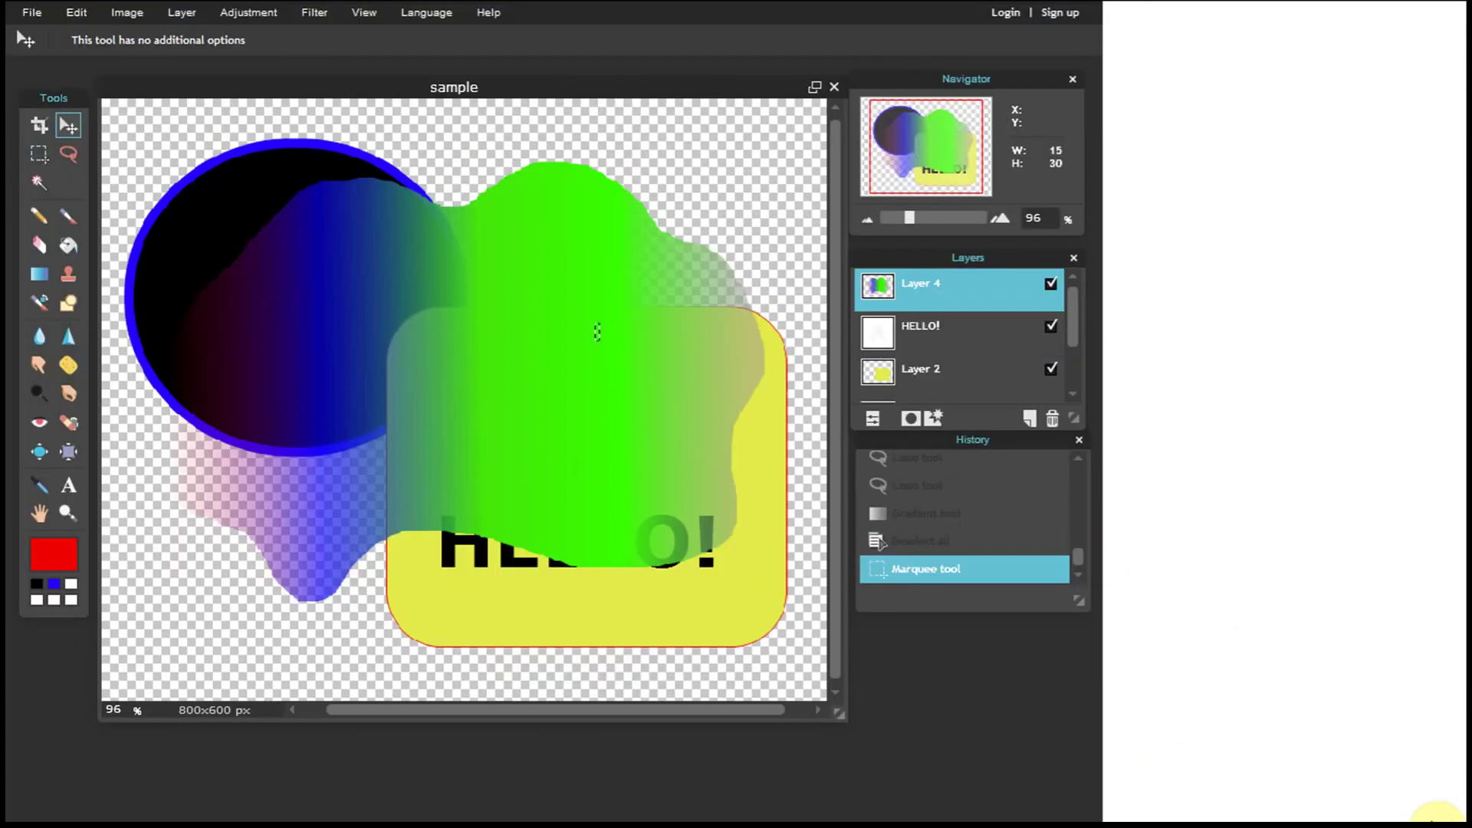
key(alt+Tab)
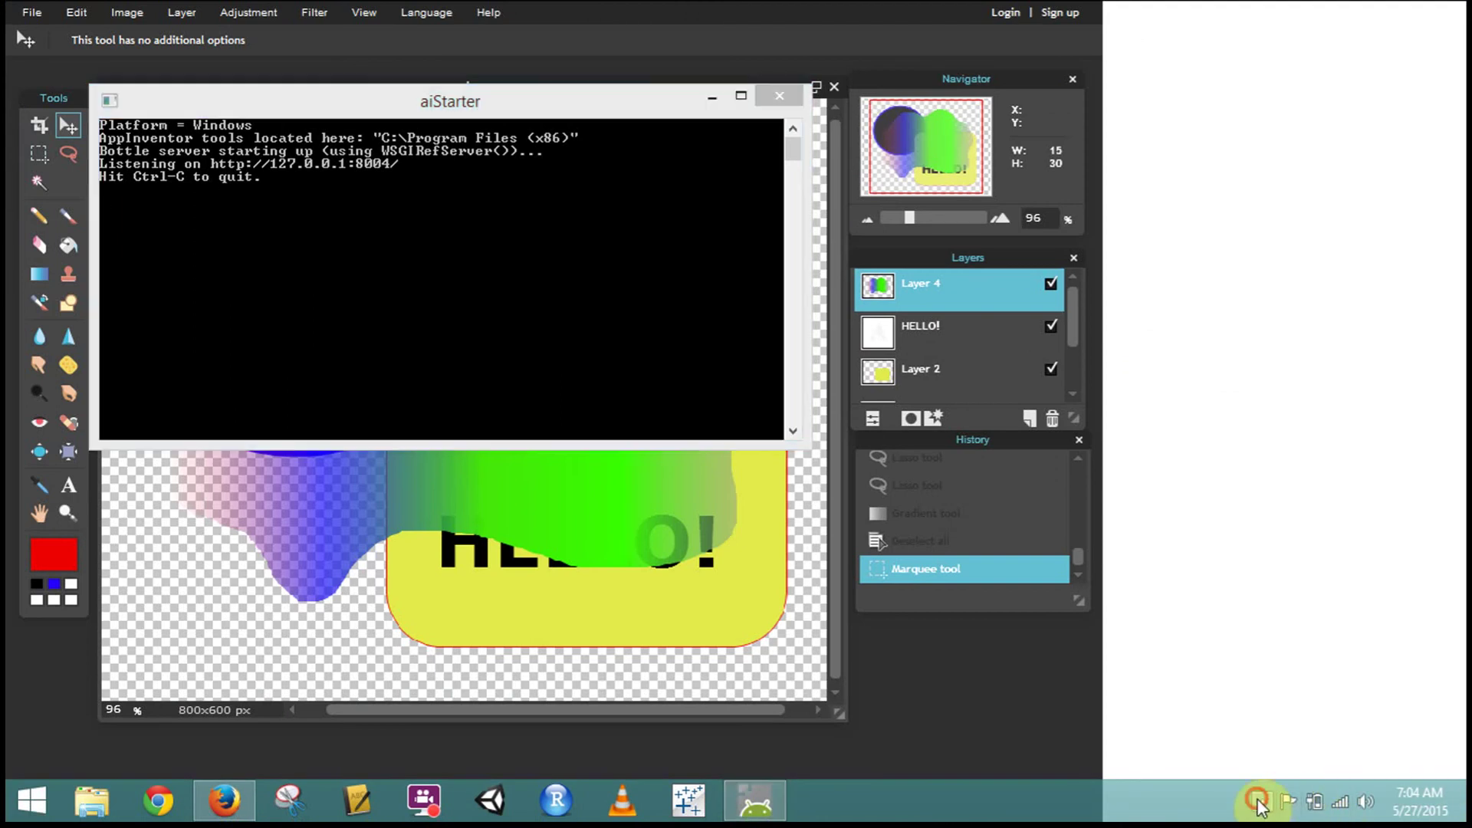
click(1262, 801)
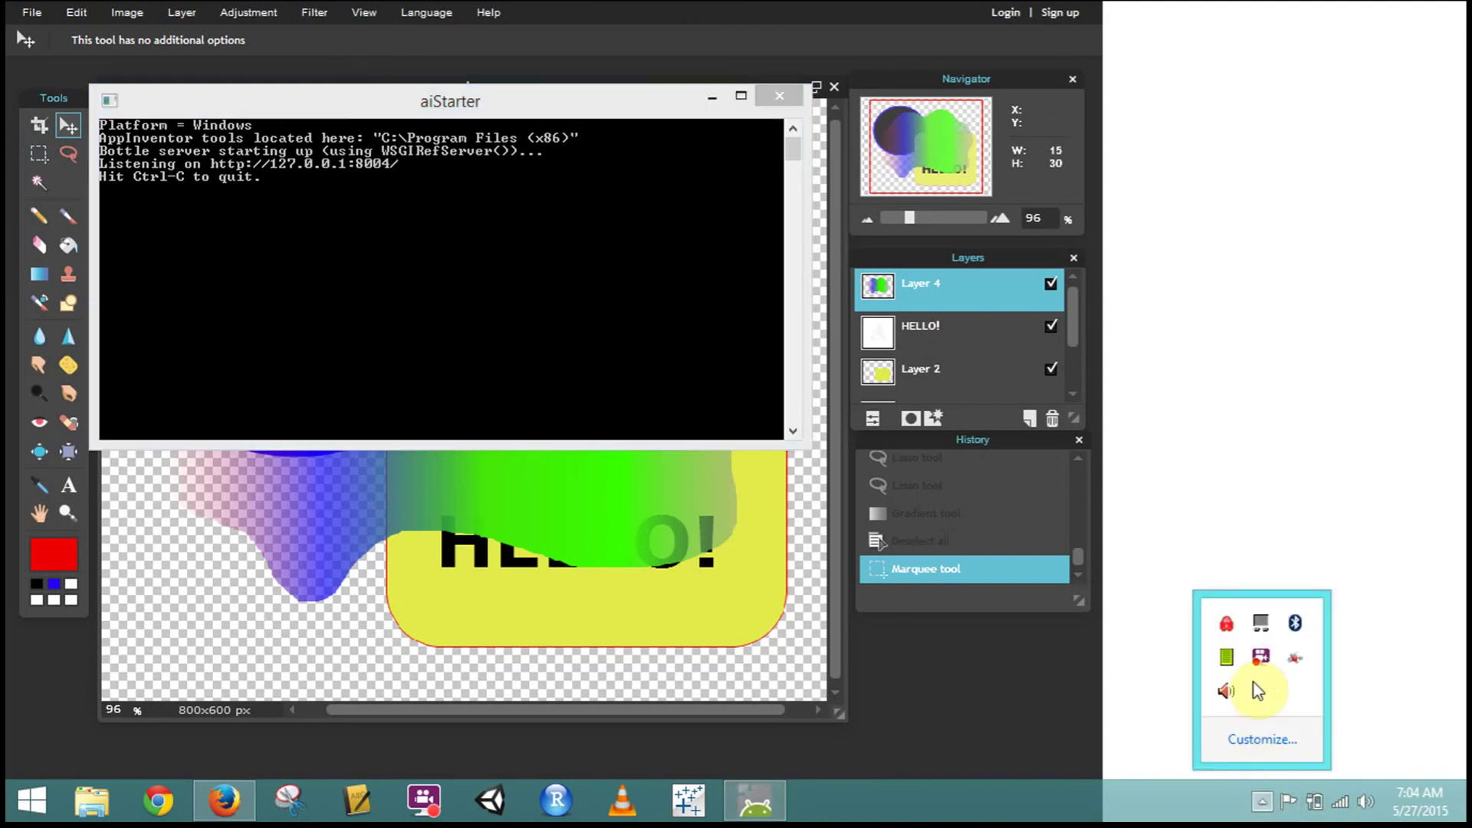